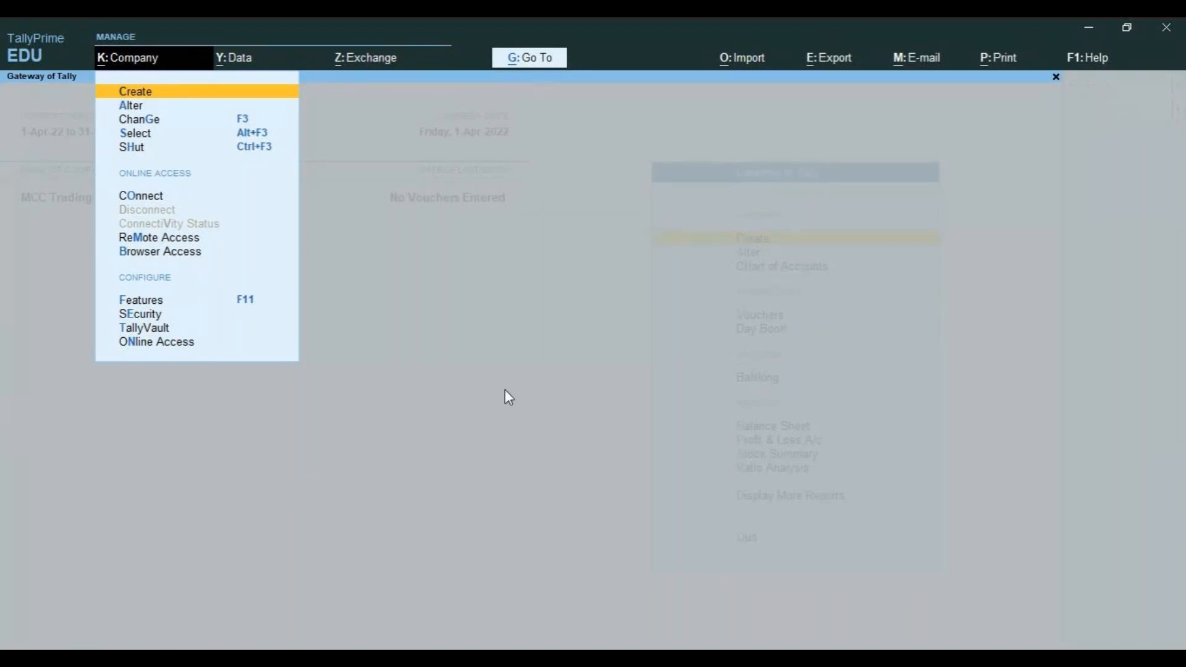
Create a ledger for the owner's capital account, grouped under Capital Account, and save it.
click(837, 586)
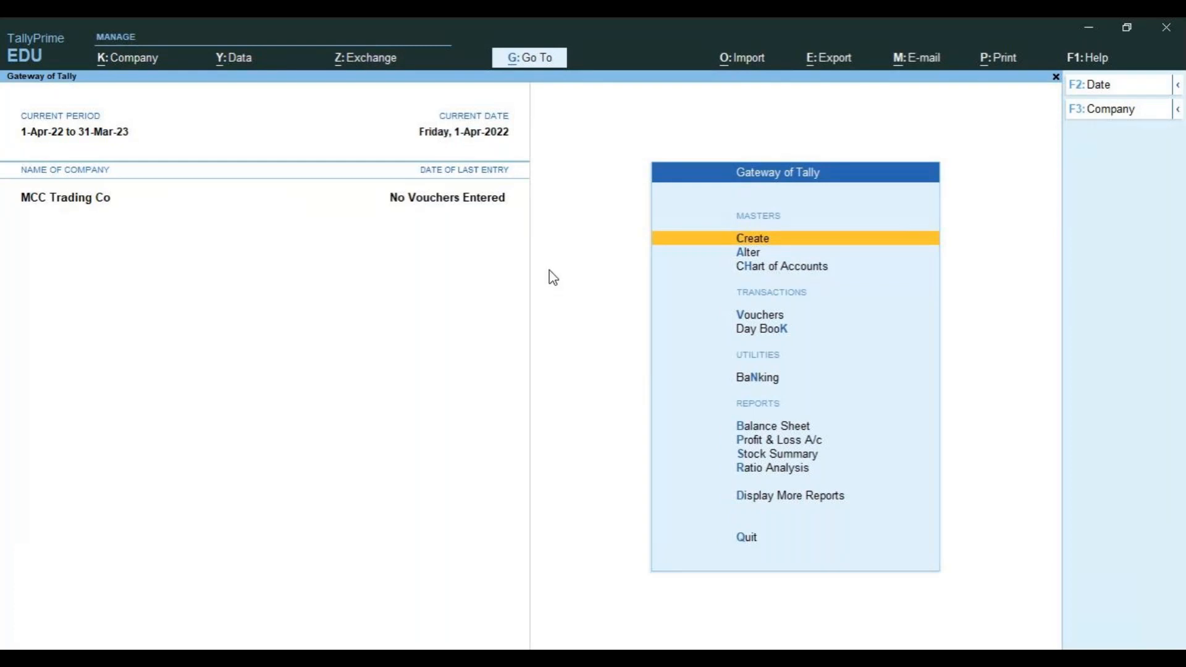
key(Return)
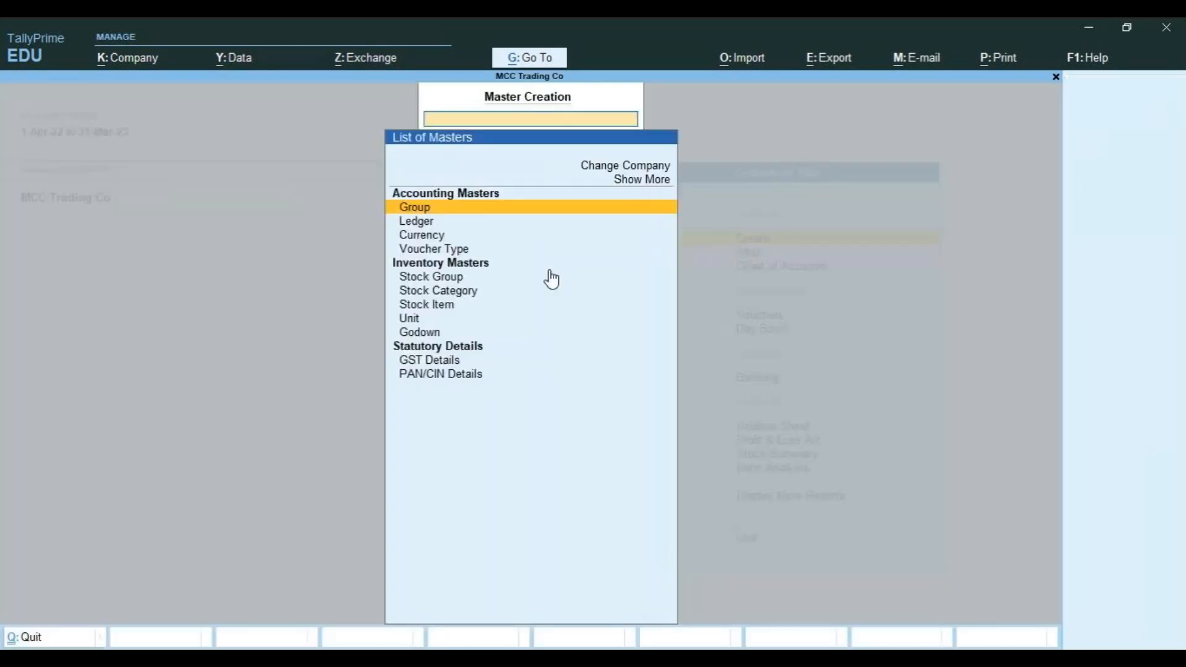
key(Down)
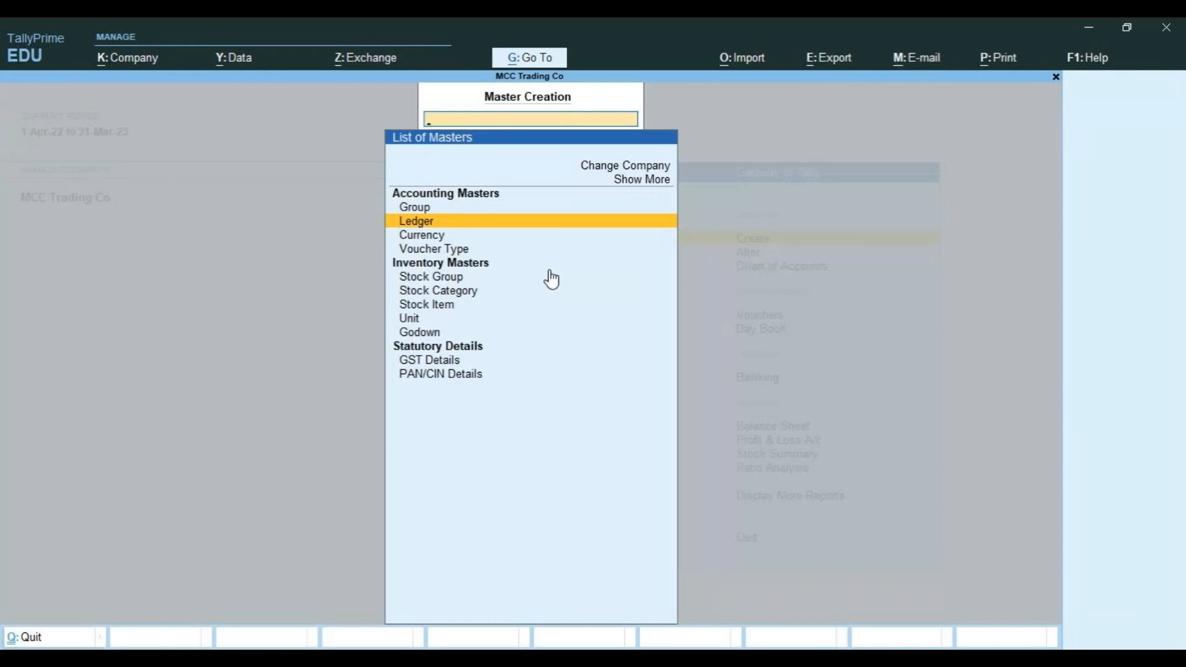
key(Return)
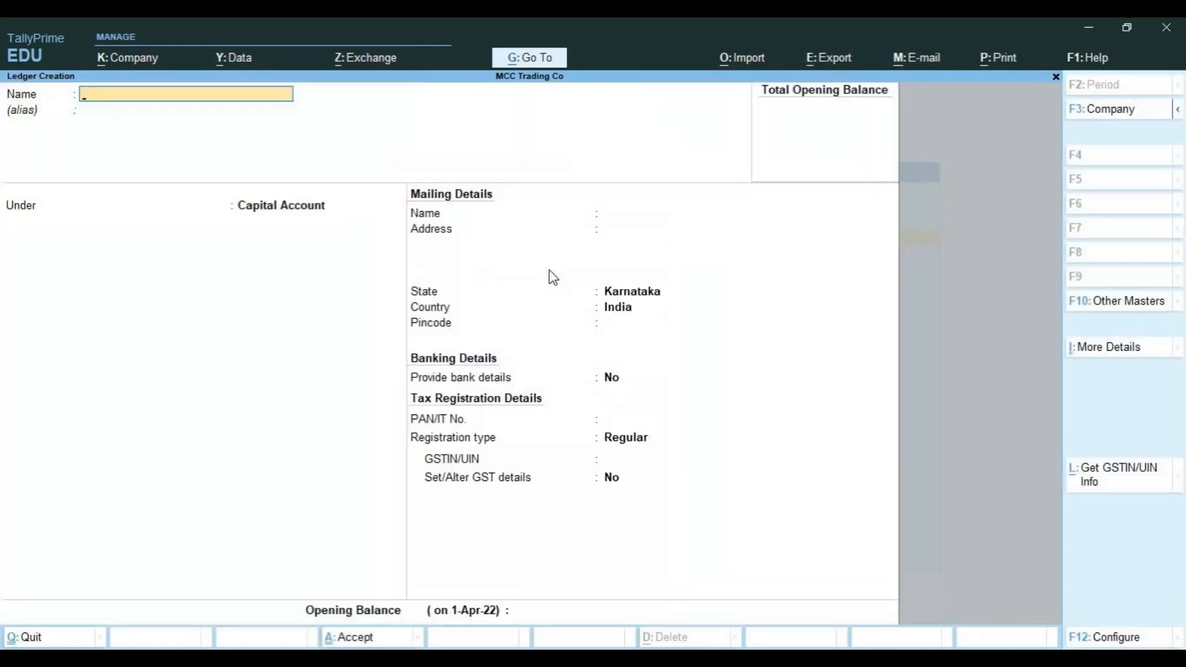
text(Shyam's Capital a/c)
key(Return)
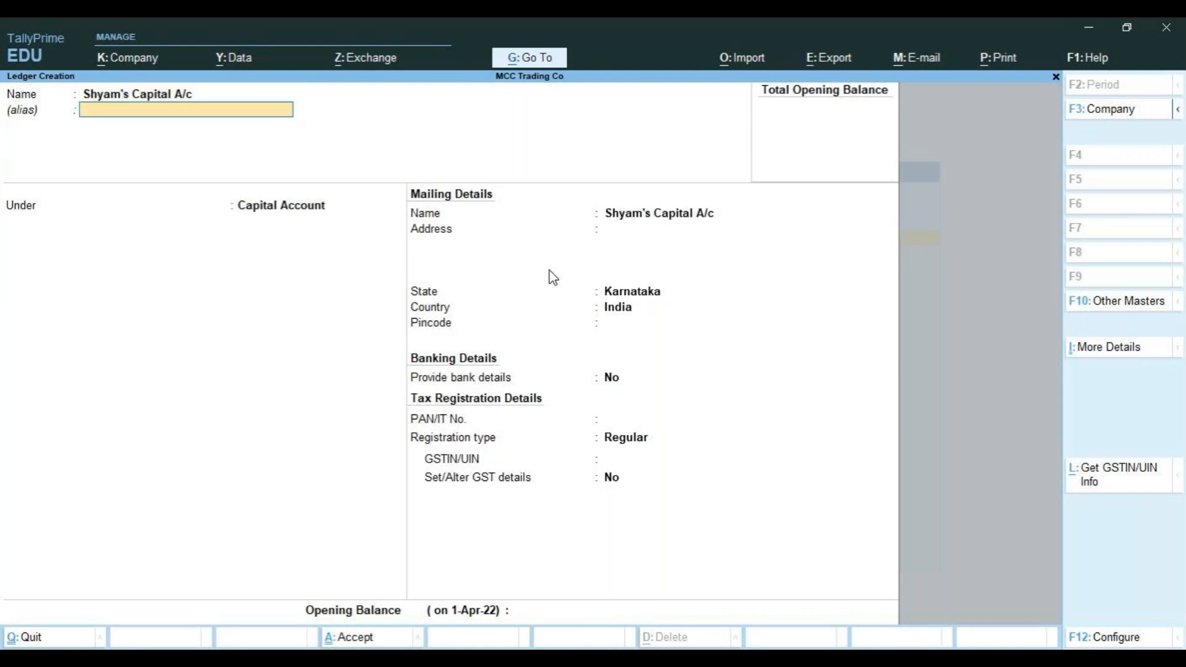
key(Return)
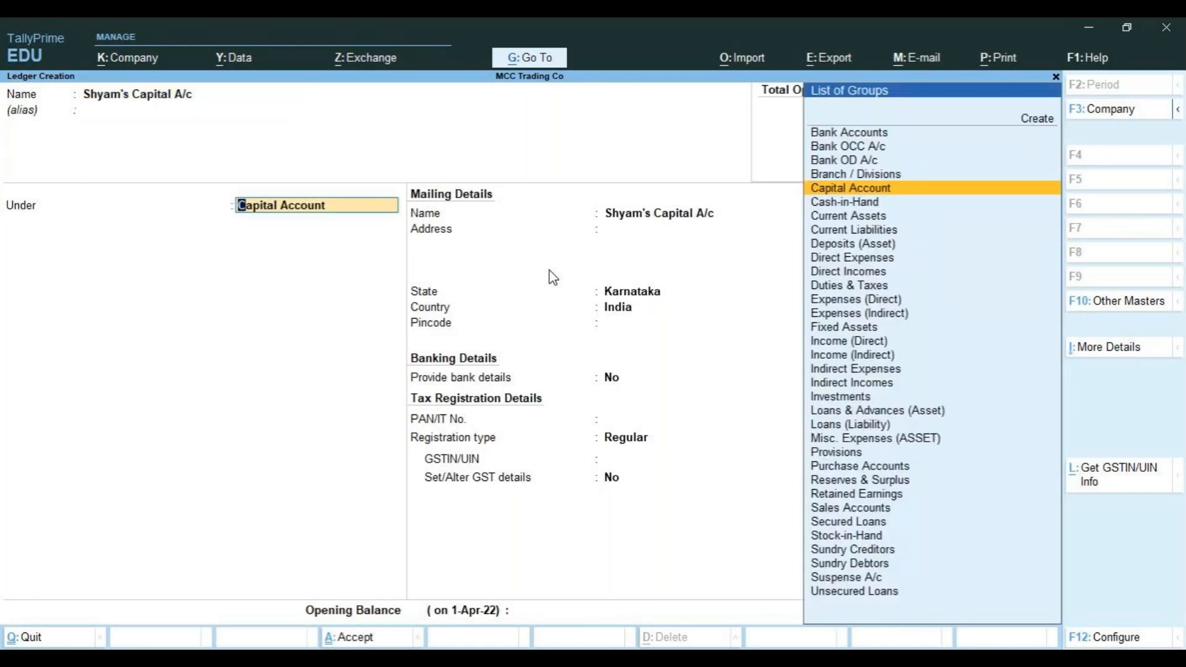
key(Return)
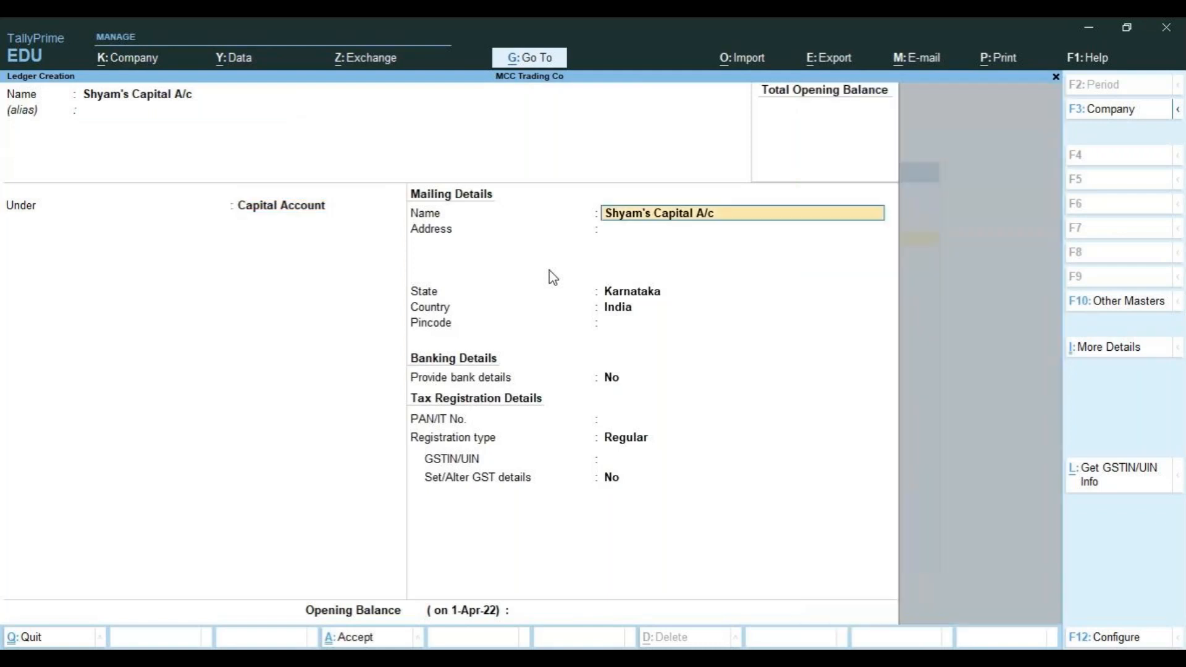
key(ctrl+a)
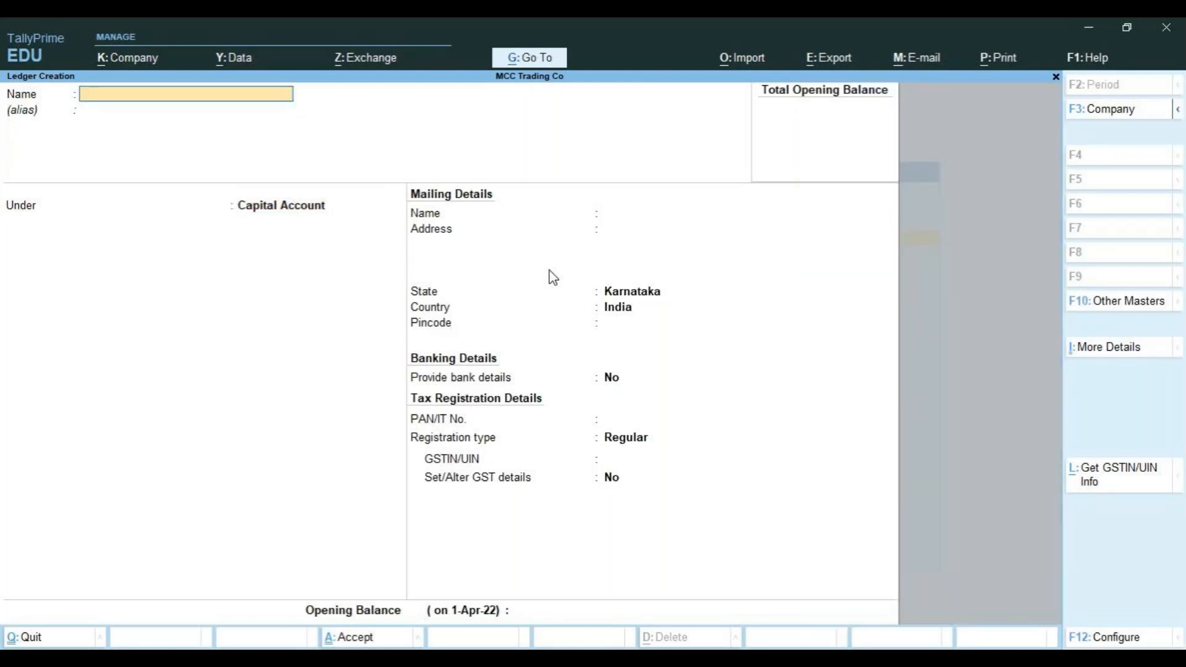
Create the ledger SBI Bank A/c under the Bank Accounts group, leaving its bank details blank, and save it.
key(alt+Tab)
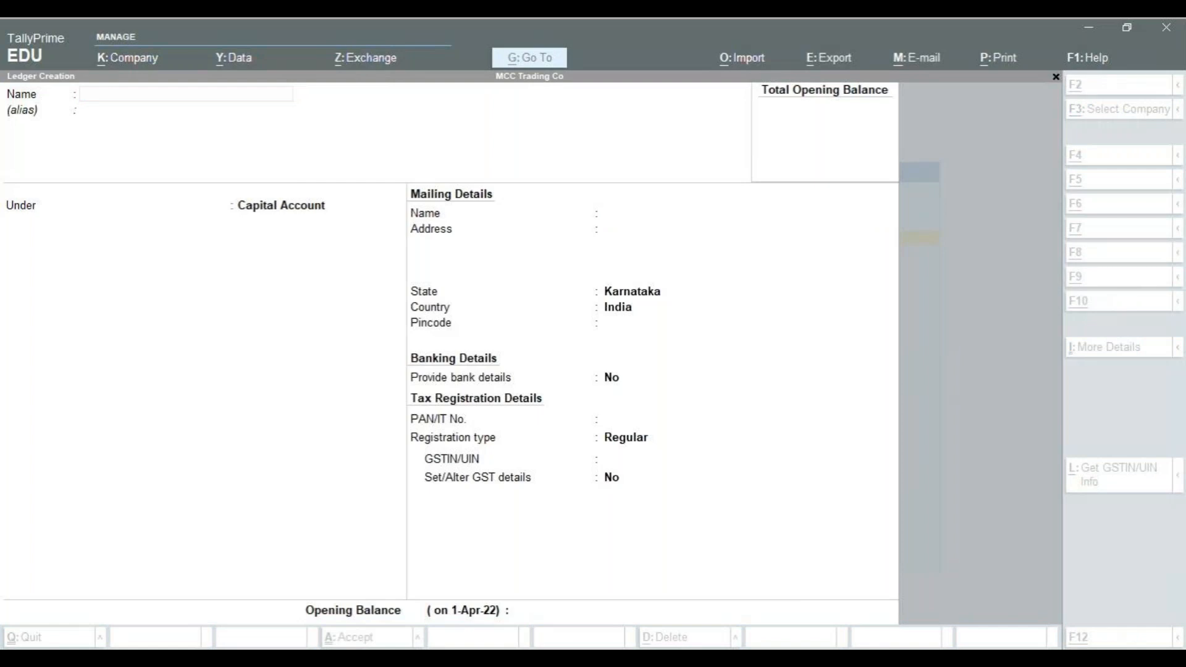
key(alt+Tab)
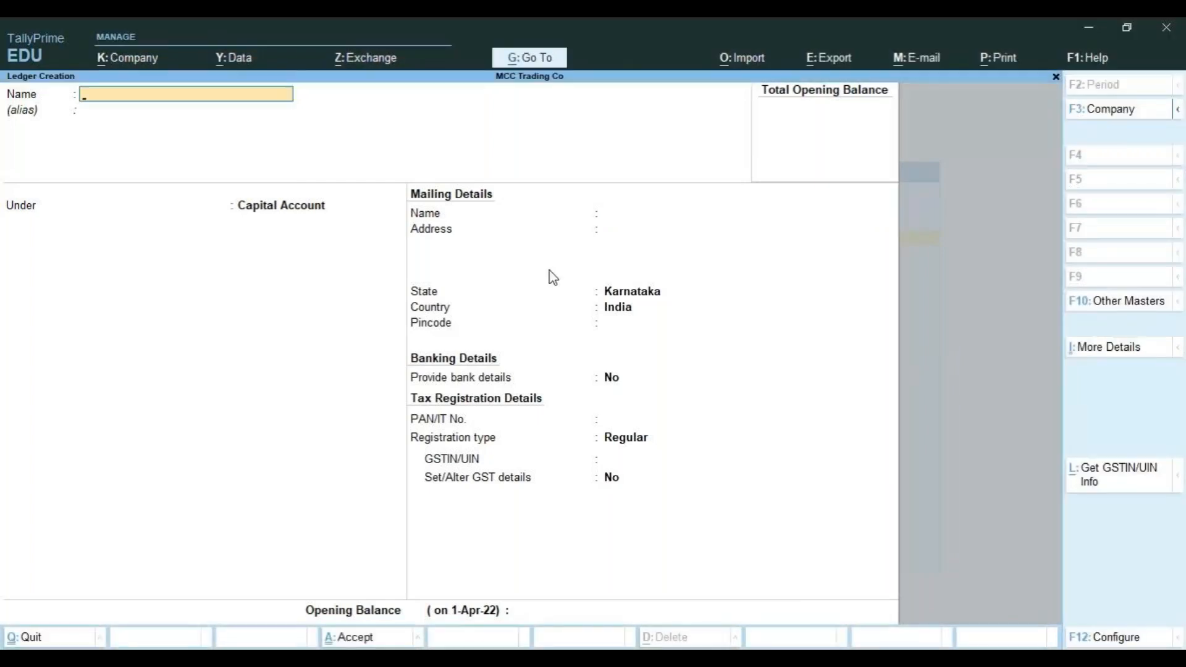
text(SBI Bank A/c)
key(Return)
key(Return)
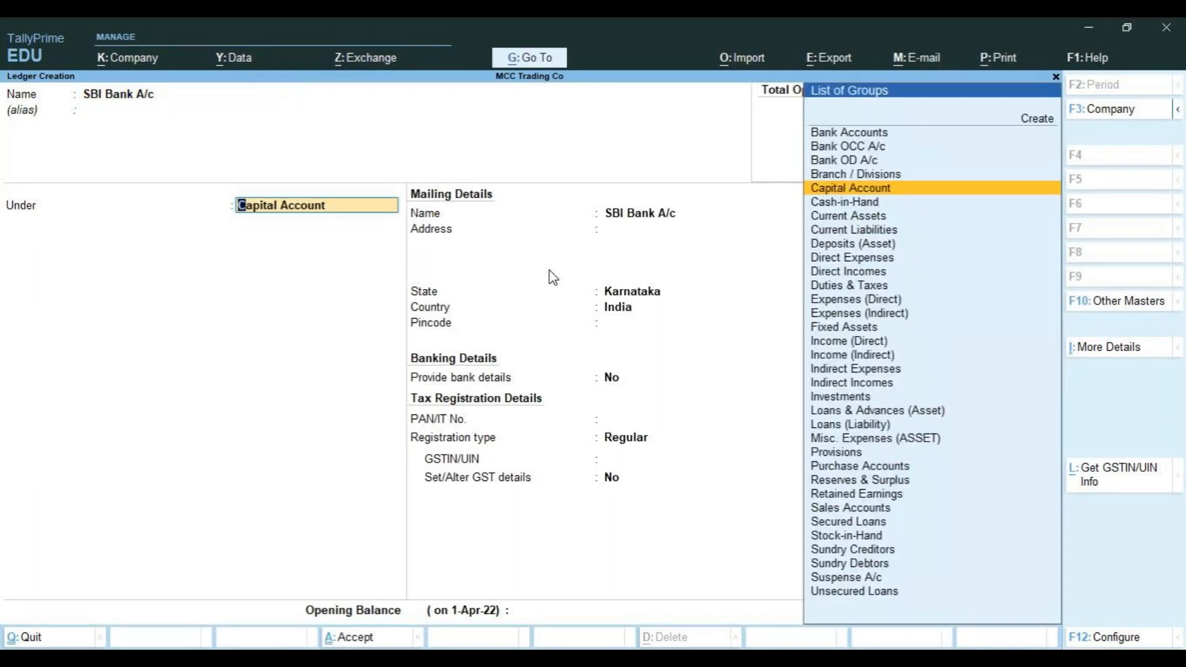
text(B)
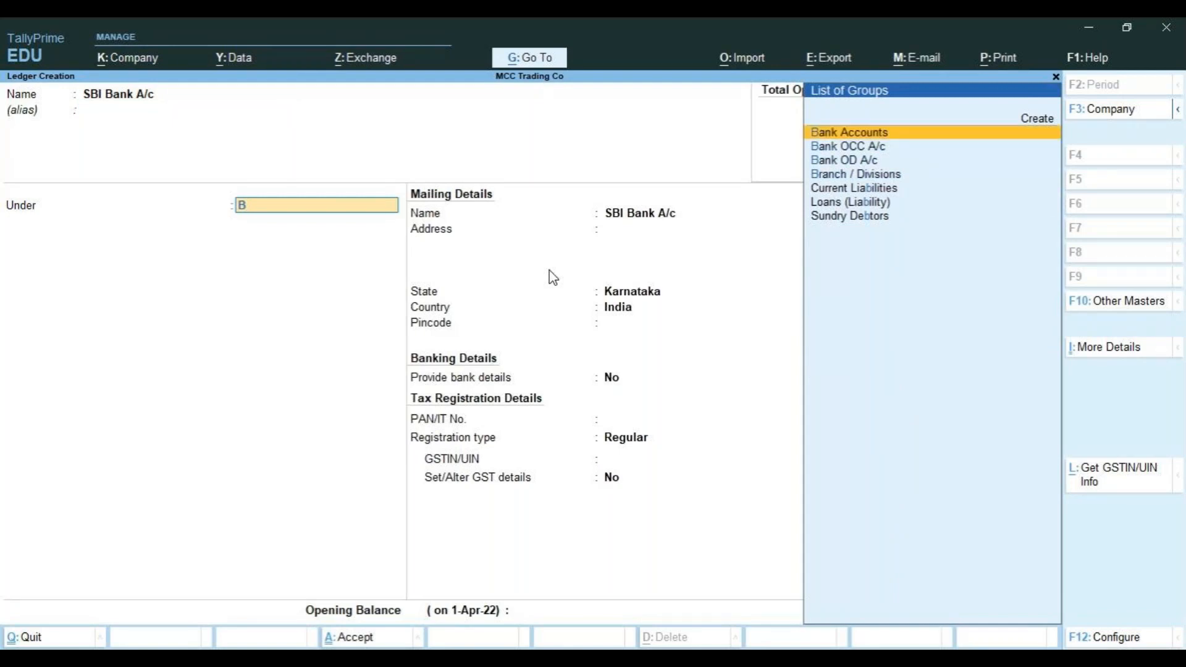
key(Return)
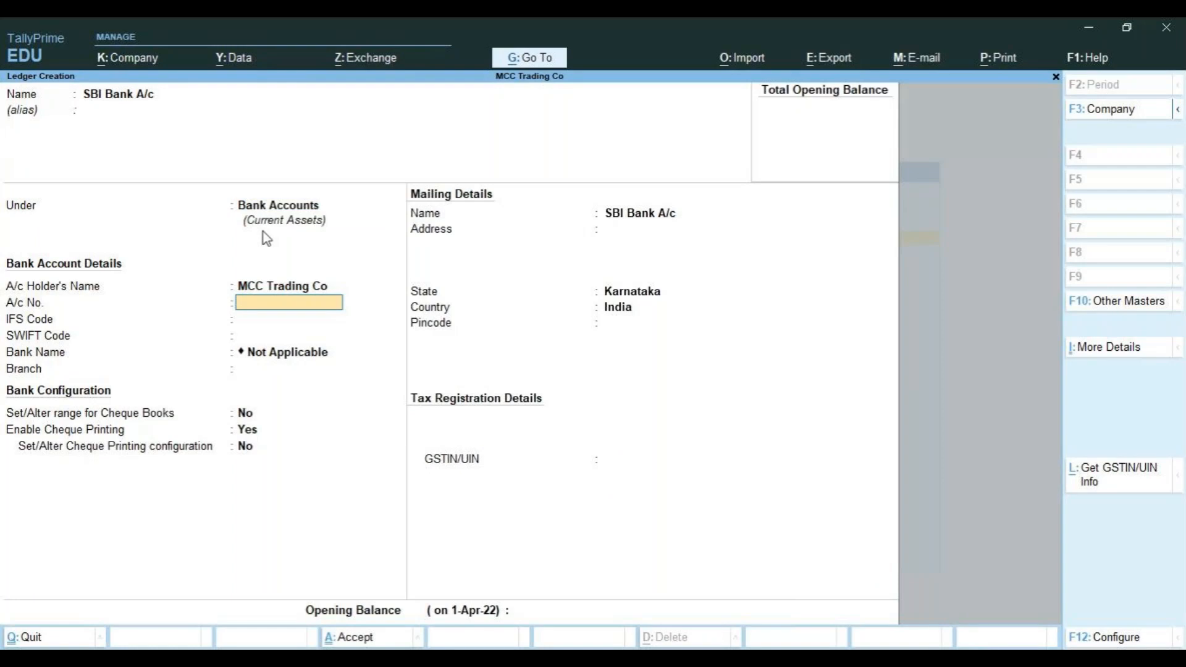
key(ctrl+a)
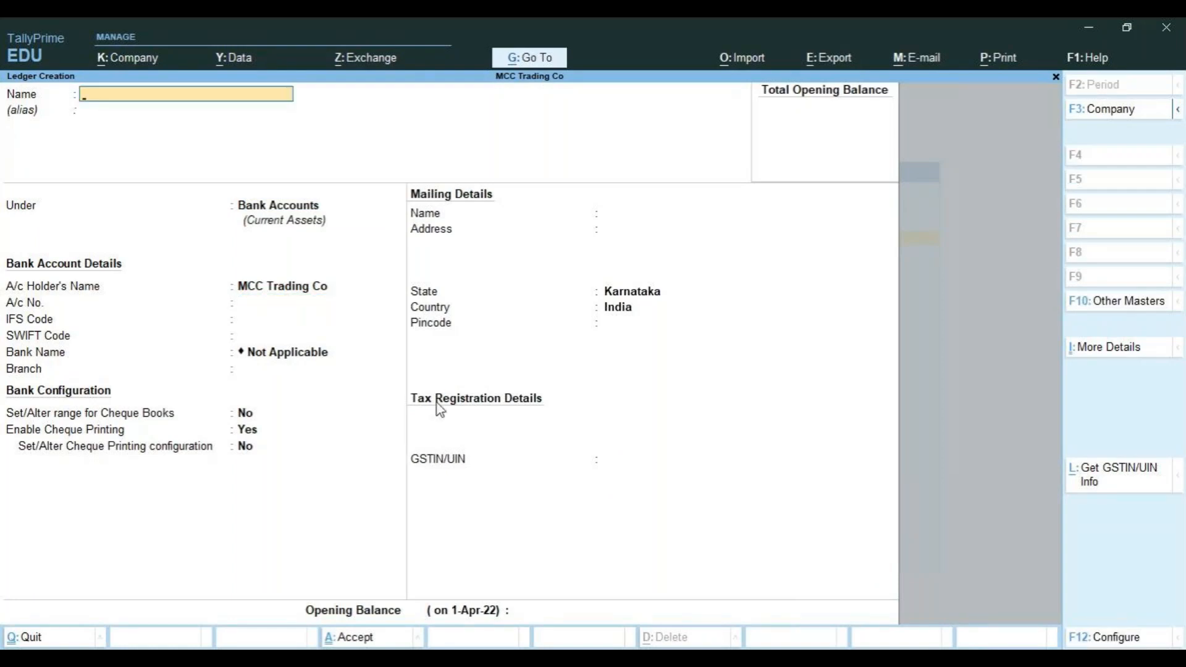
Create the ledger Furniture A/c under the Fixed Assets group and save it with the default statutory details.
key(alt+Tab)
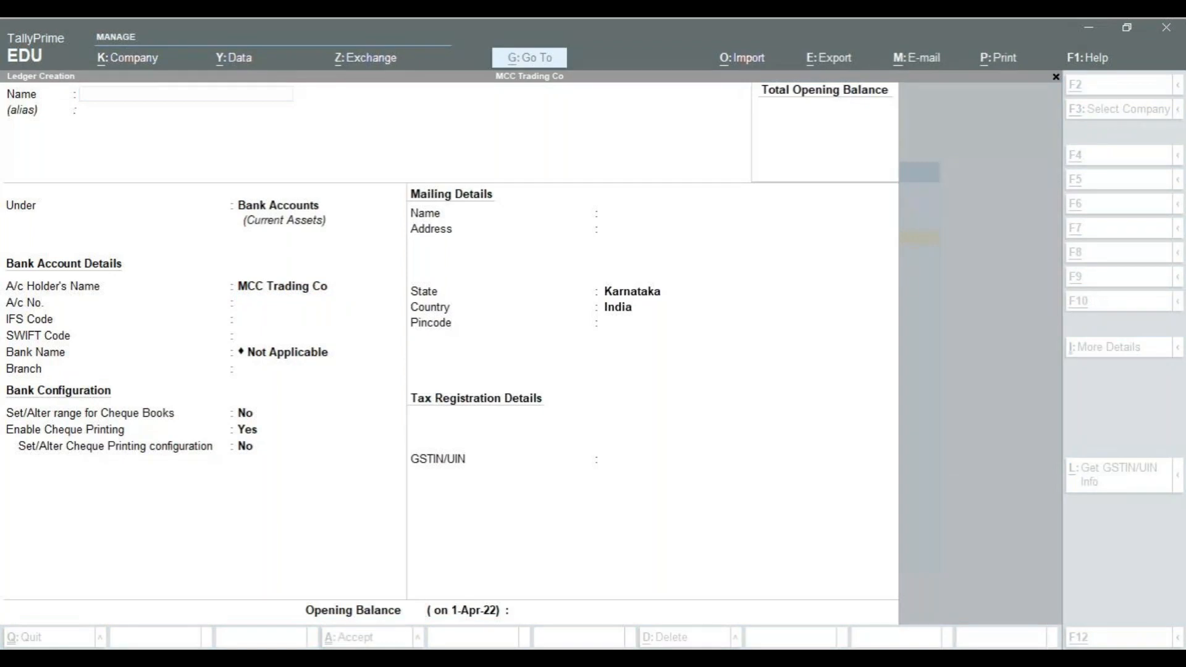
key(alt+Tab)
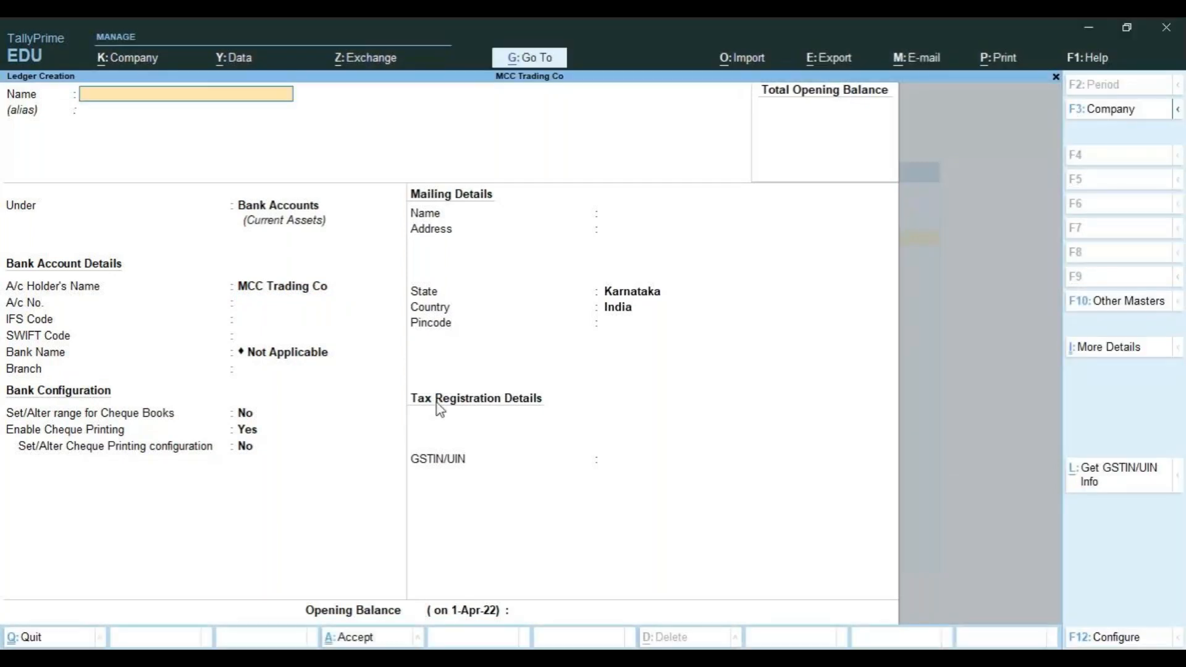
text(Furniture a/c)
key(Return)
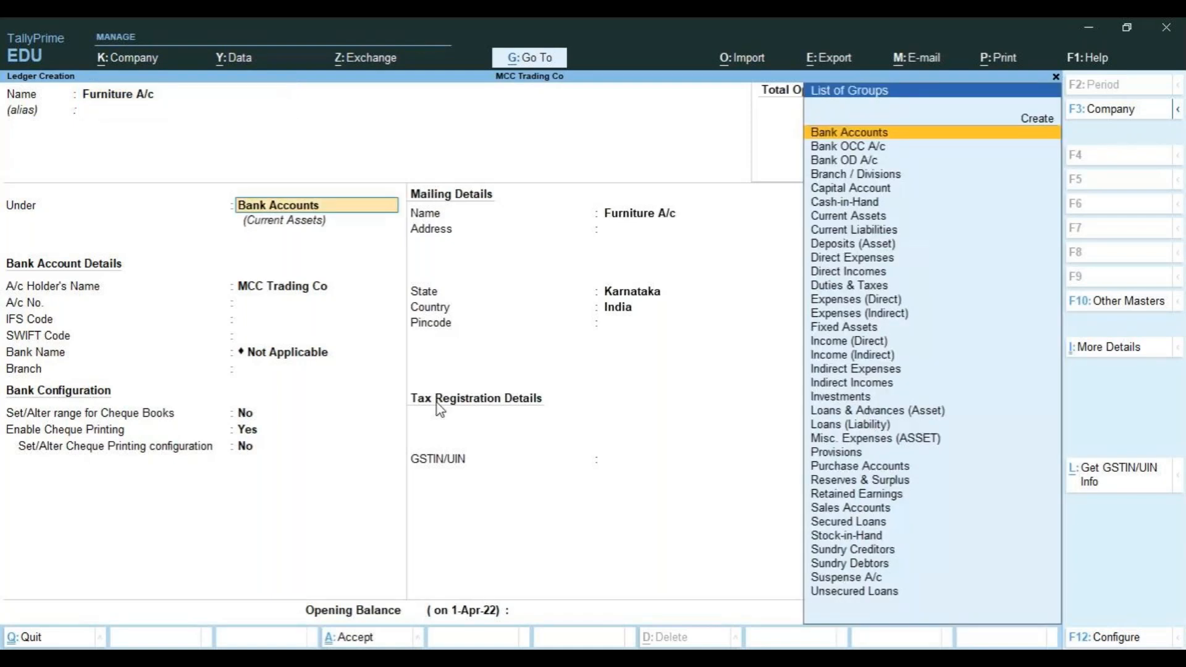
text(fi)
key(Return)
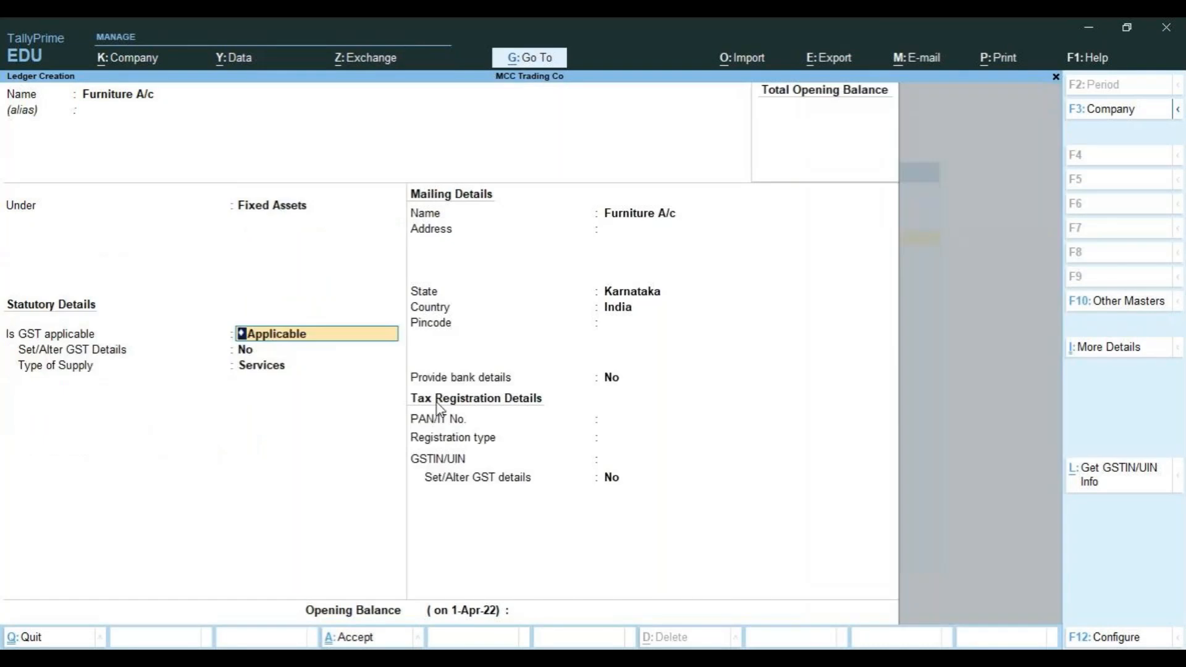
key(ctrl+a)
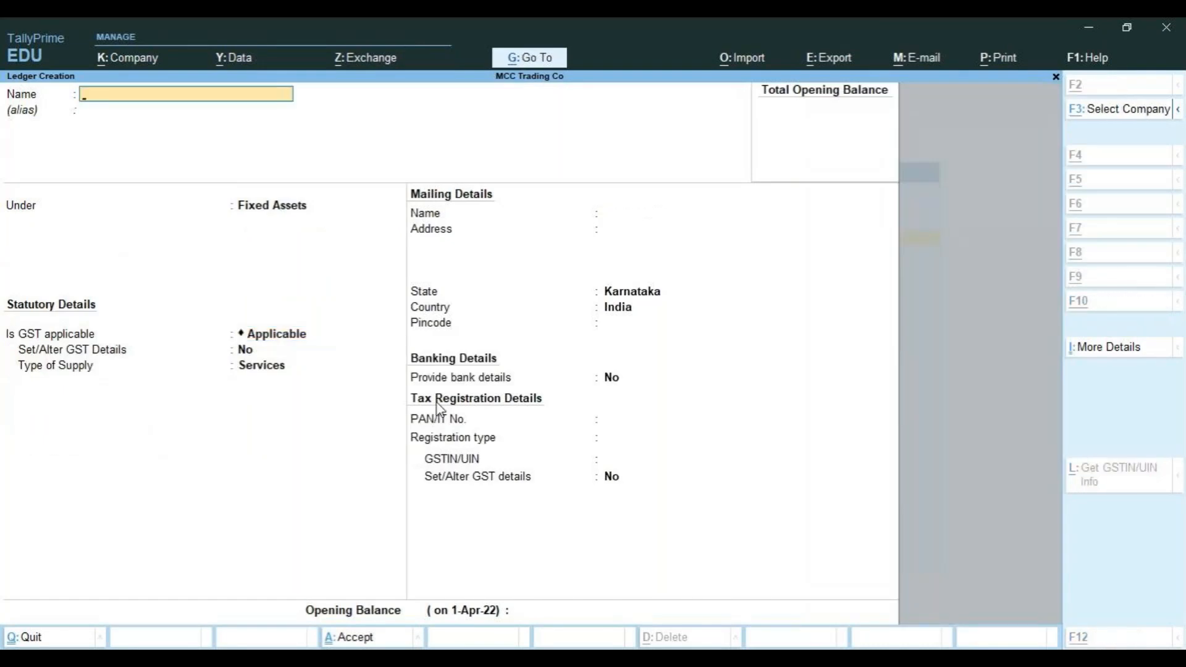
Create the ledger Shares in Infosys under the Investments group and save it.
key(alt+Tab)
click(437, 408)
text(Shares in in)
text(sys)
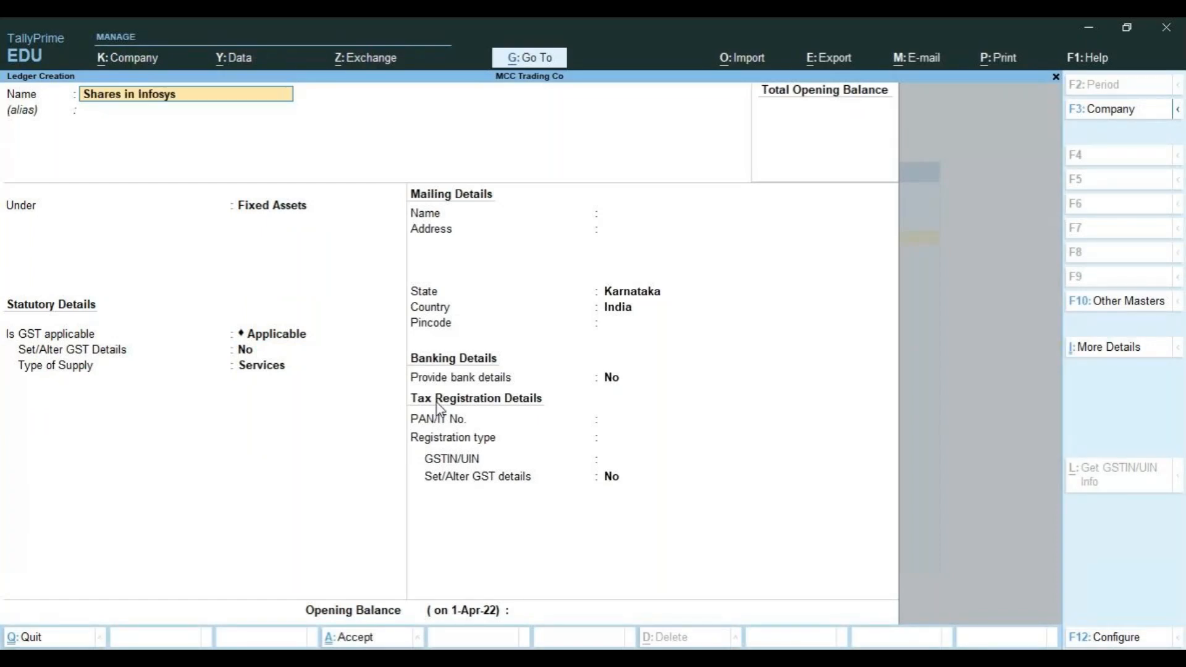
key(Return)
key(Return)
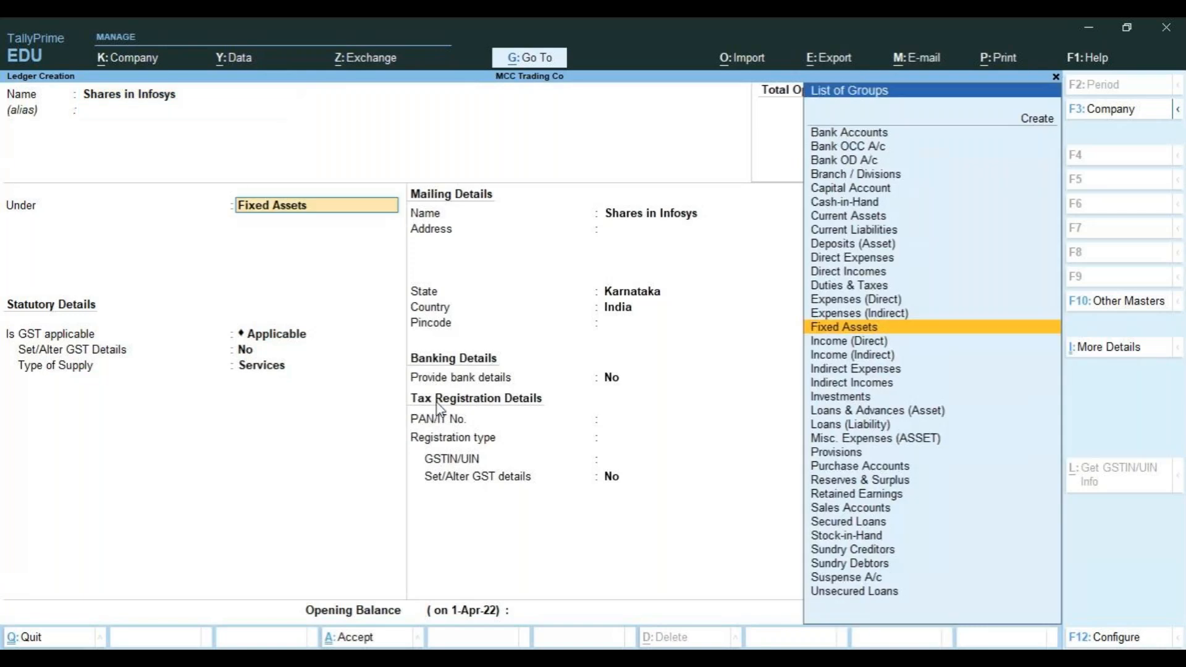
text(Inv)
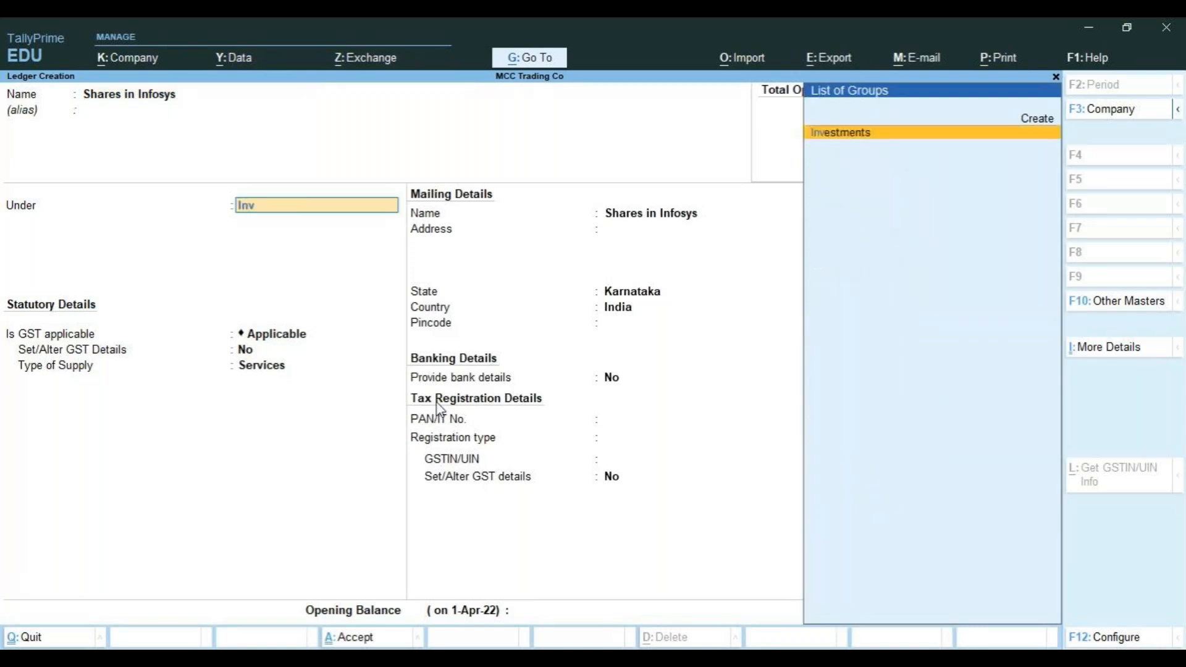
key(Return)
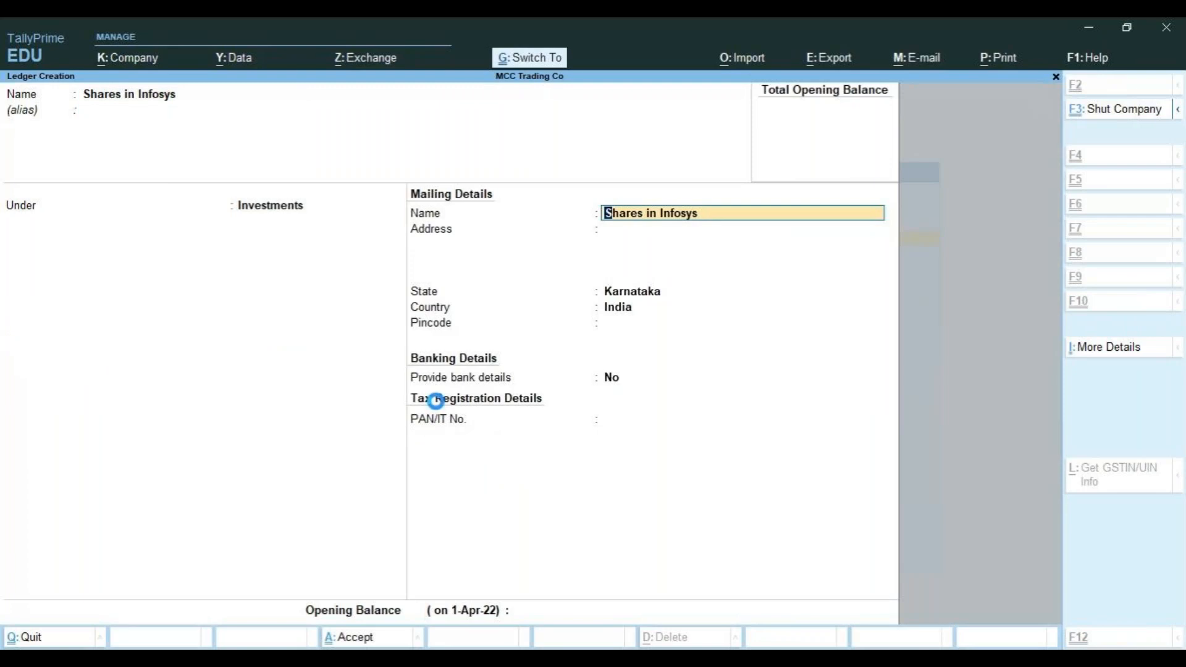
key(ctrl+a)
Create the ledger Rent Paid A/c under the Indirect Expenses group and save it with the default settings.
key(alt+g)
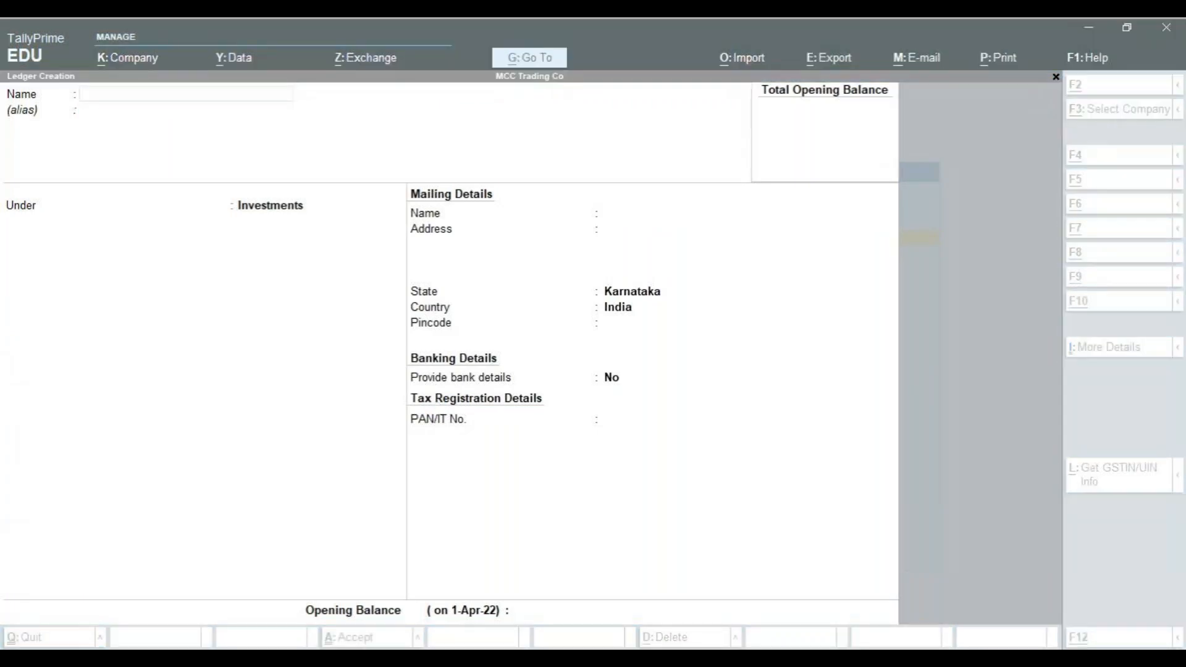
click(437, 403)
text(Rent Paid A/c)
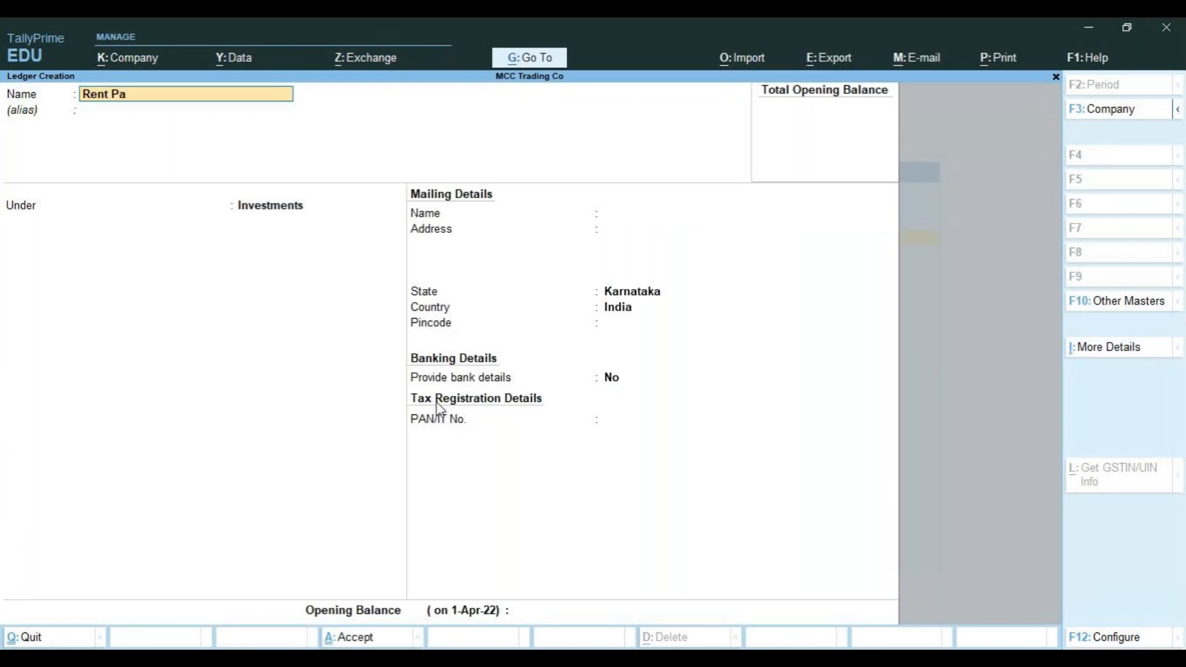
key(Return)
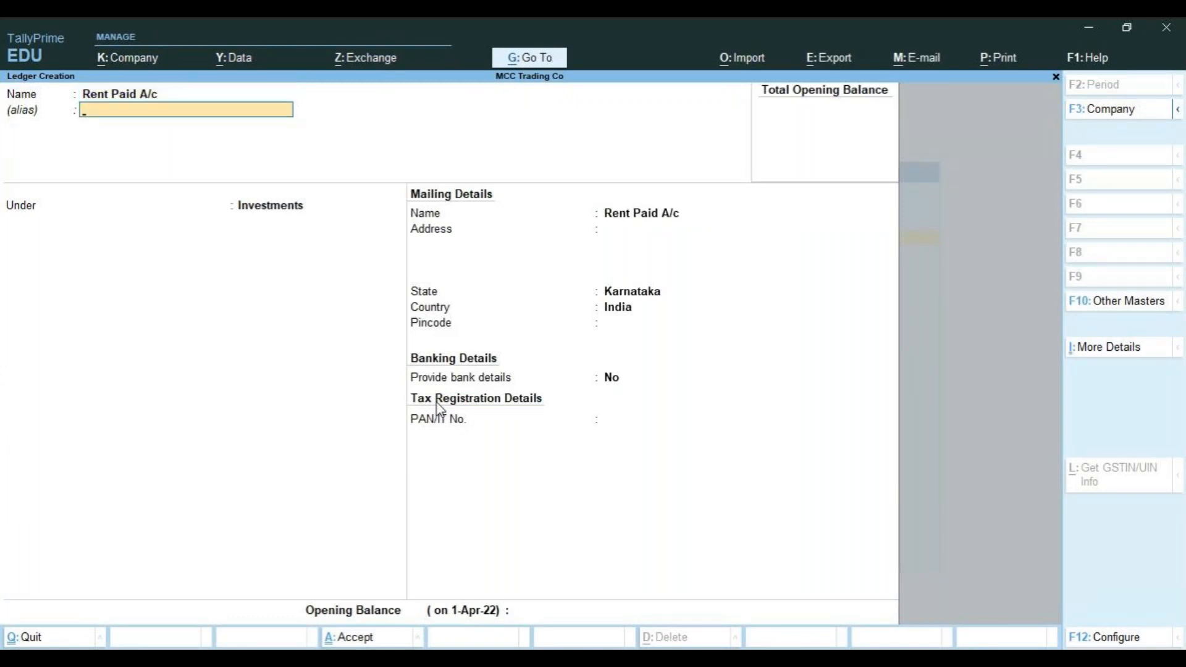
key(Return)
text(Ind)
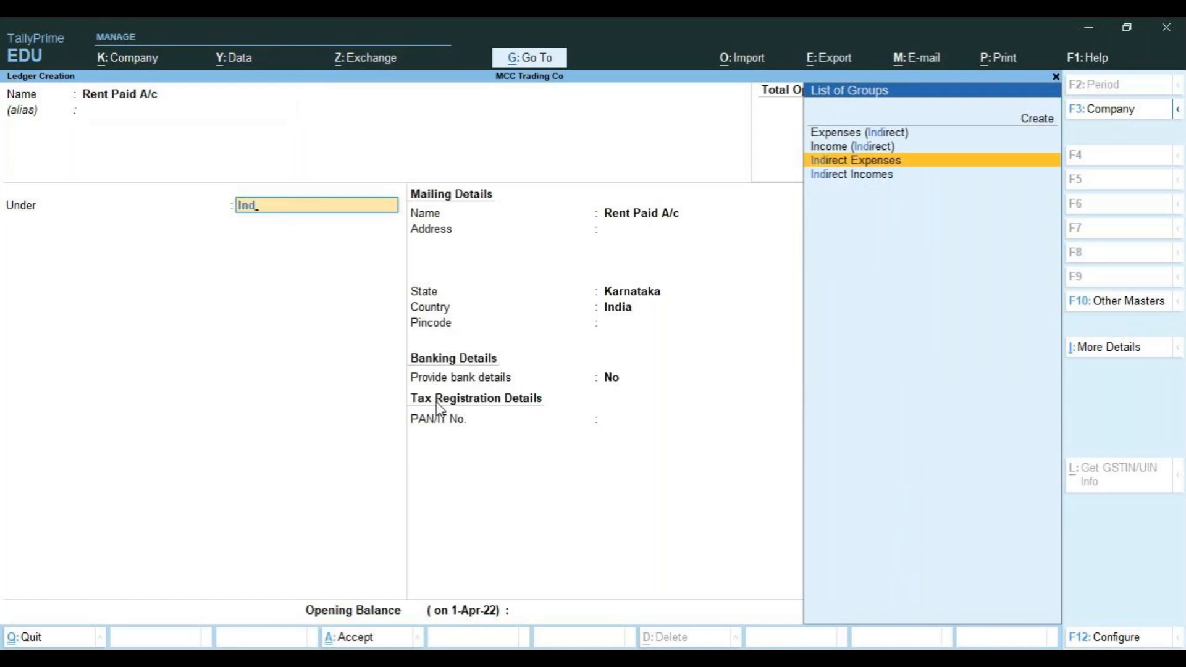
key(Return)
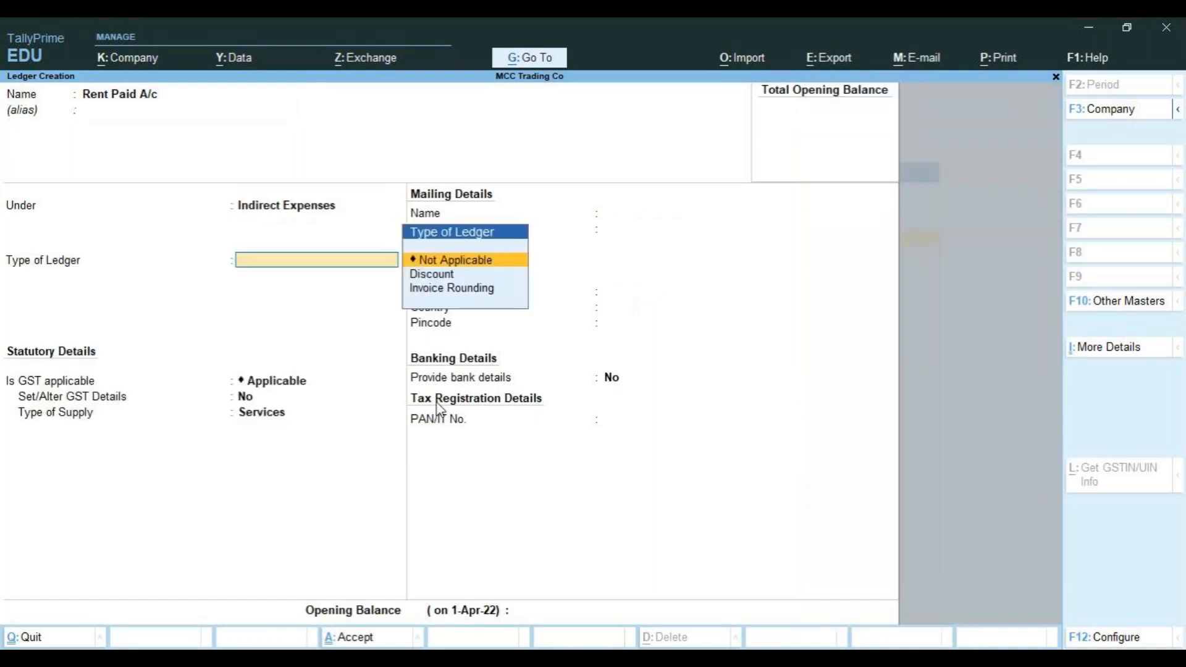
key(ctrl+a)
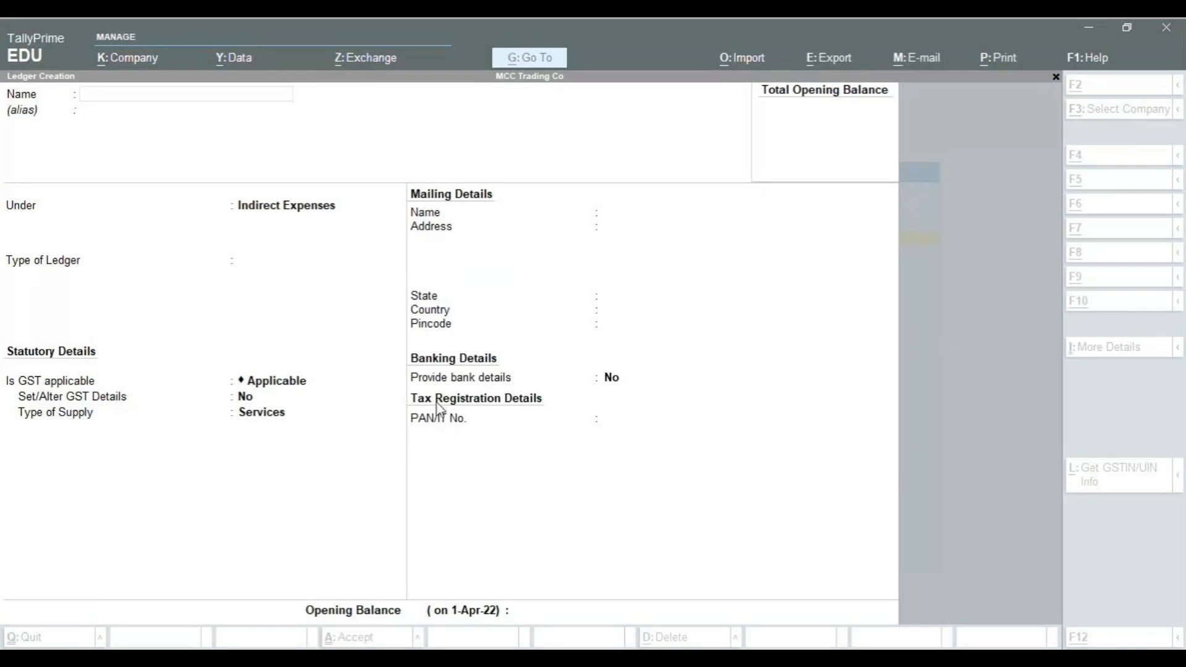
Create the ledger BC Traders A/c under the Sundry Creditors group and save it with the default bill-by-bill setting.
text(BC)
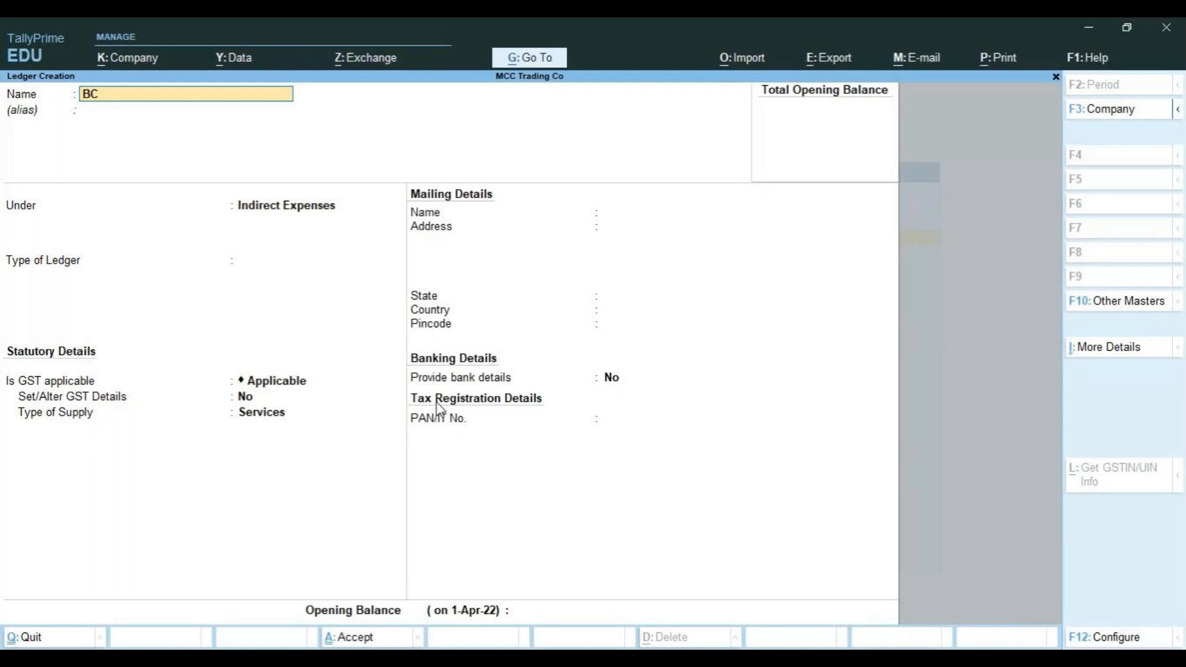
text( traders A/c)
key(Return)
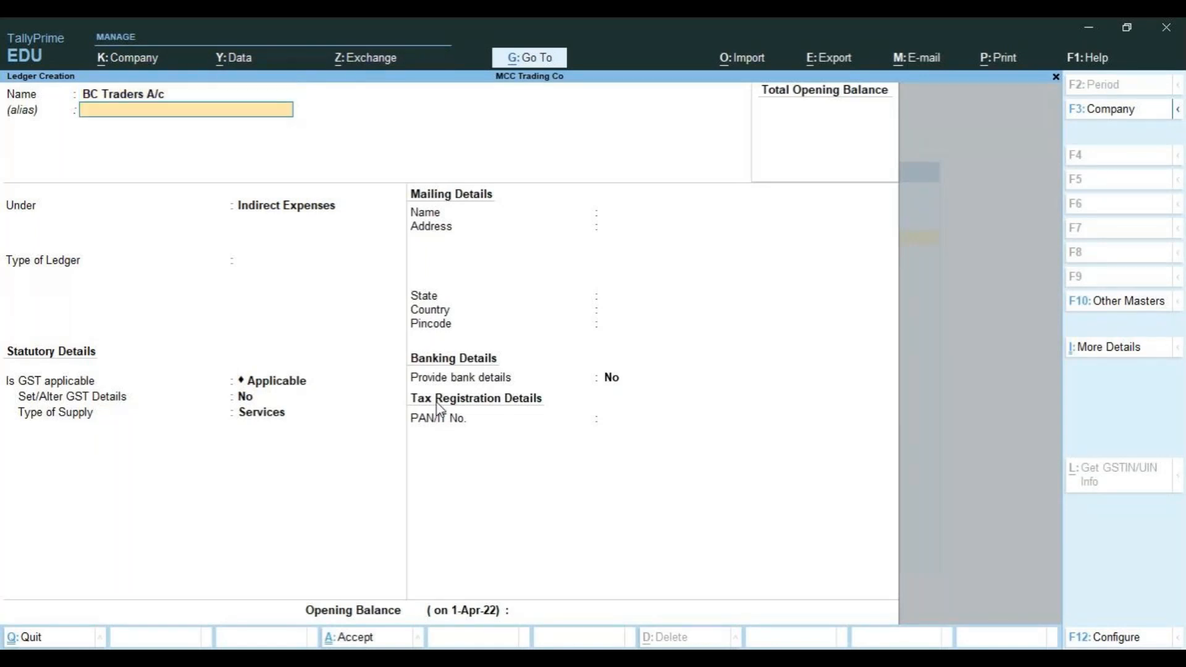
key(Return)
text(S)
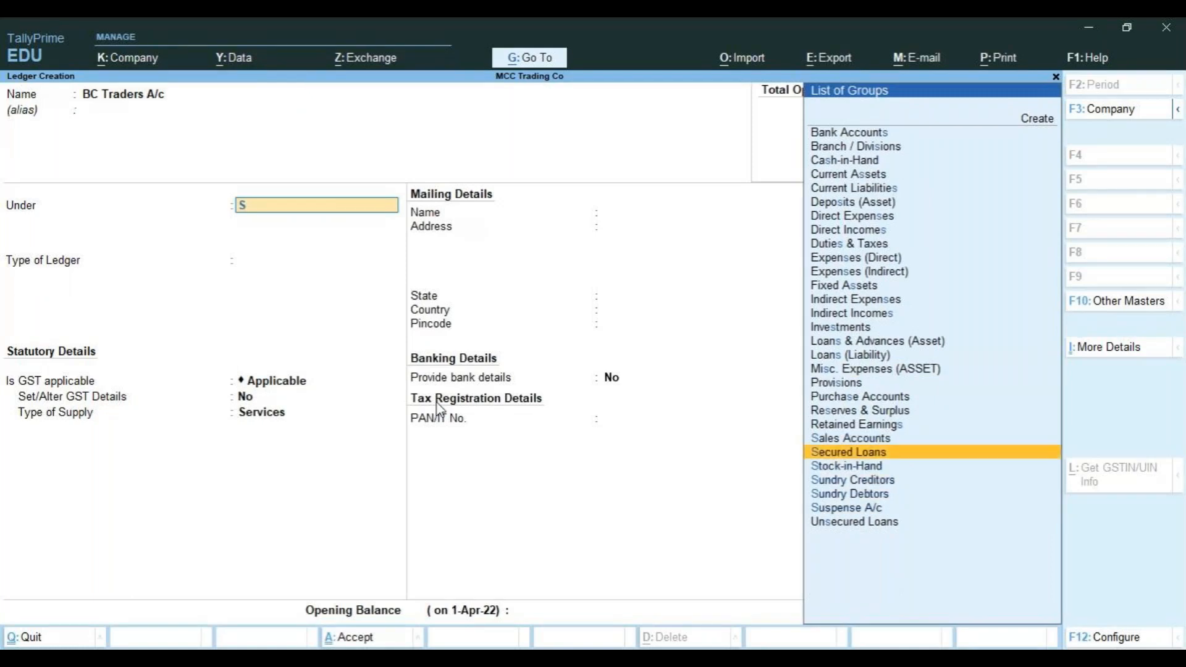
key(Down)
key(Down)
key(Return)
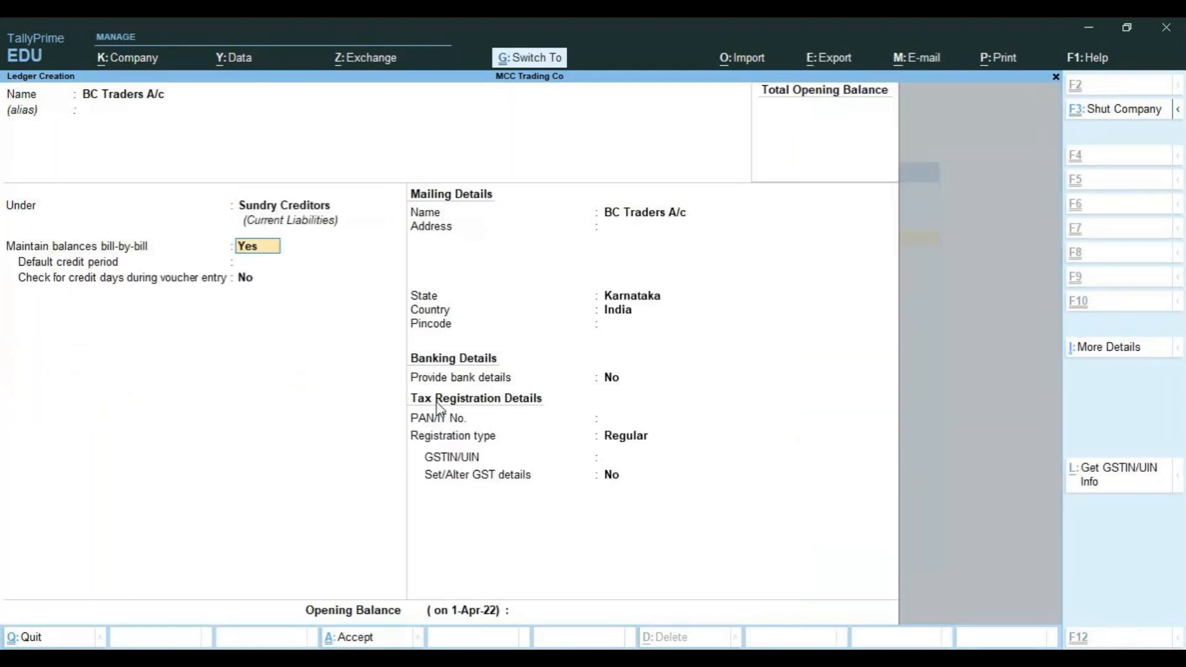
key(ctrl+a)
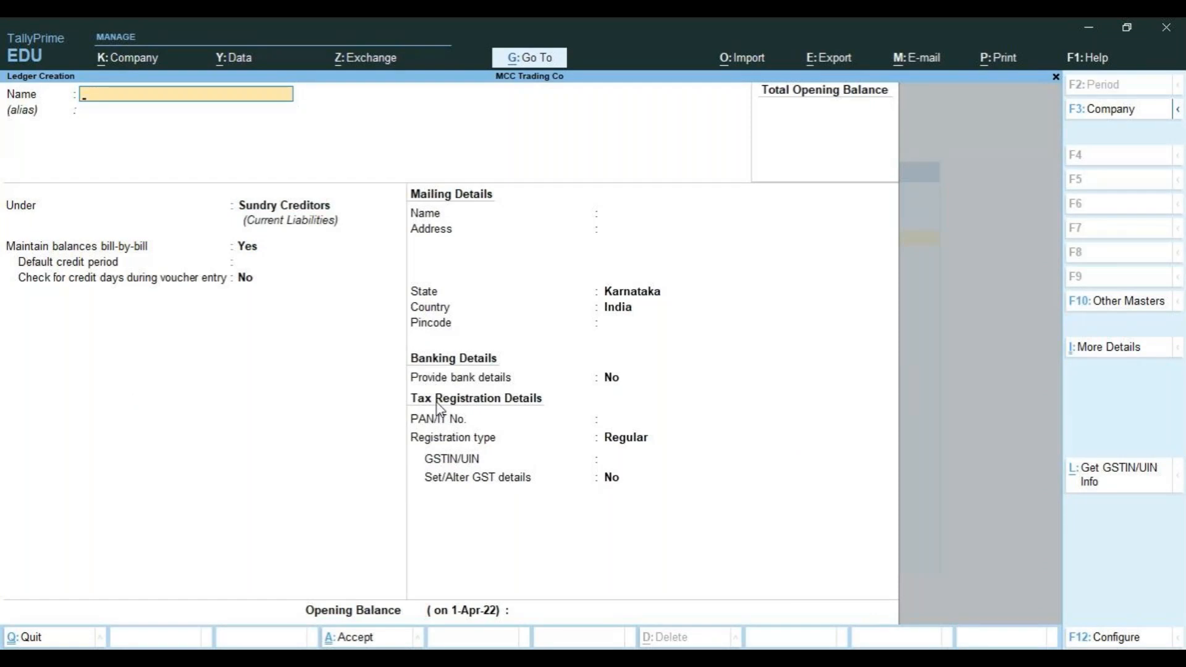
Leave ledger creation and return to the list of masters.
key(alt+Tab)
key(alt+Tab)
key(Escape)
key(y)
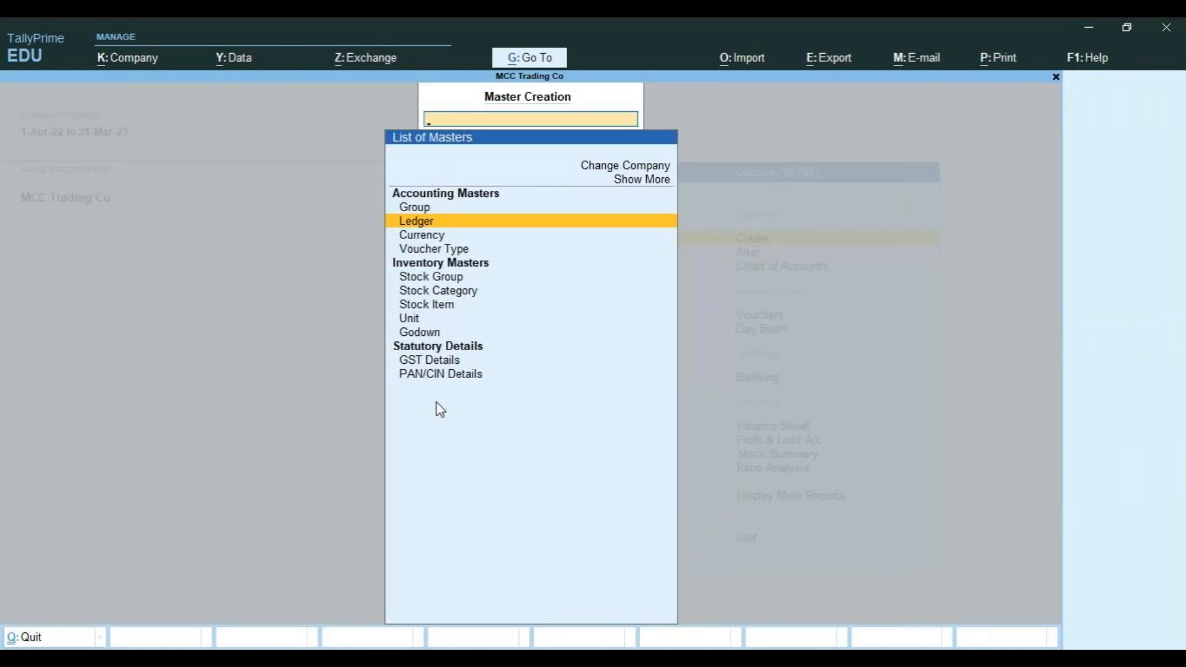
Review the ledgers in the Chart of Accounts by group and as a flat ledger list, and return to the Gateway of Tally.
key(Escape)
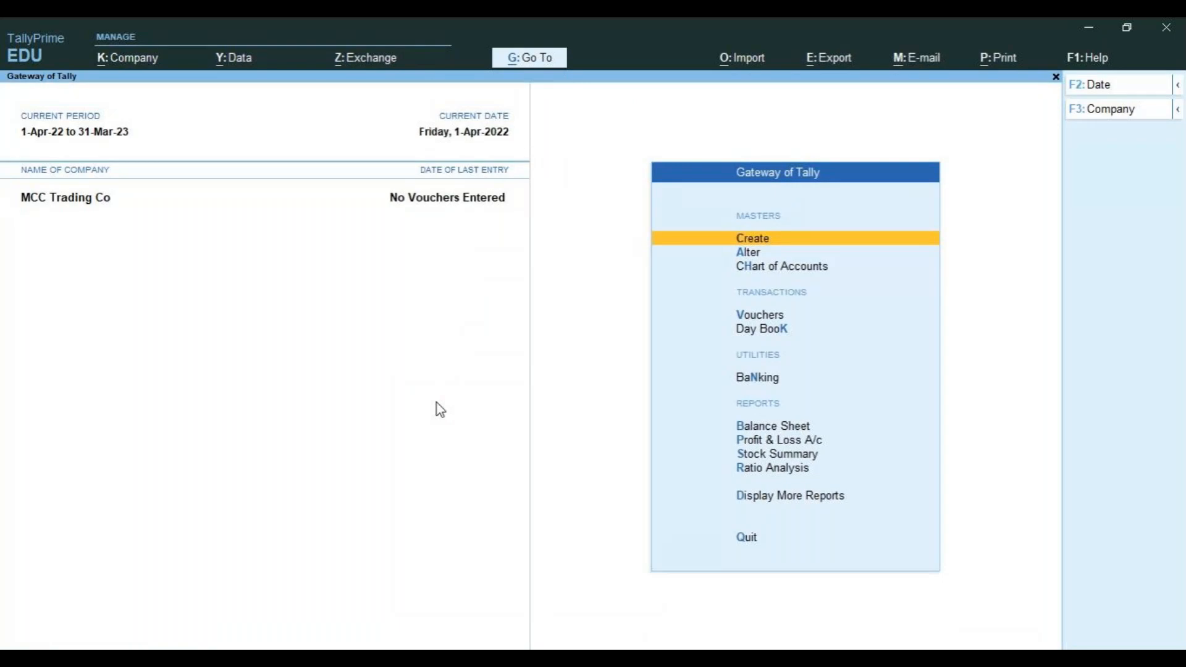
key(Down)
key(Down)
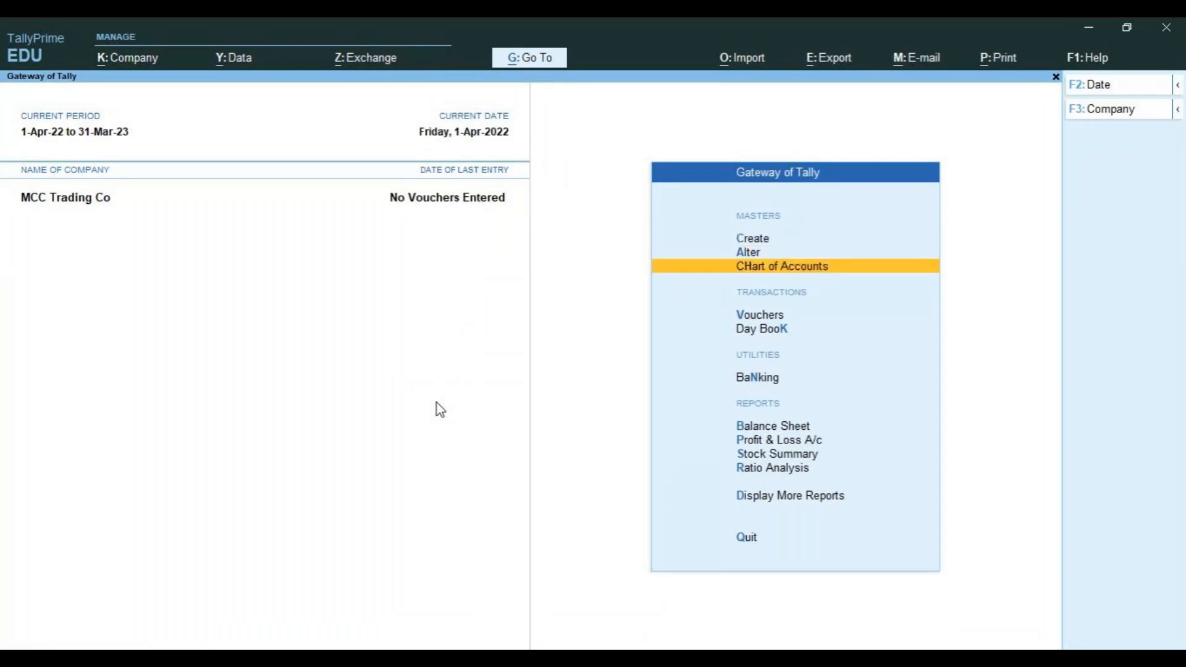
key(Return)
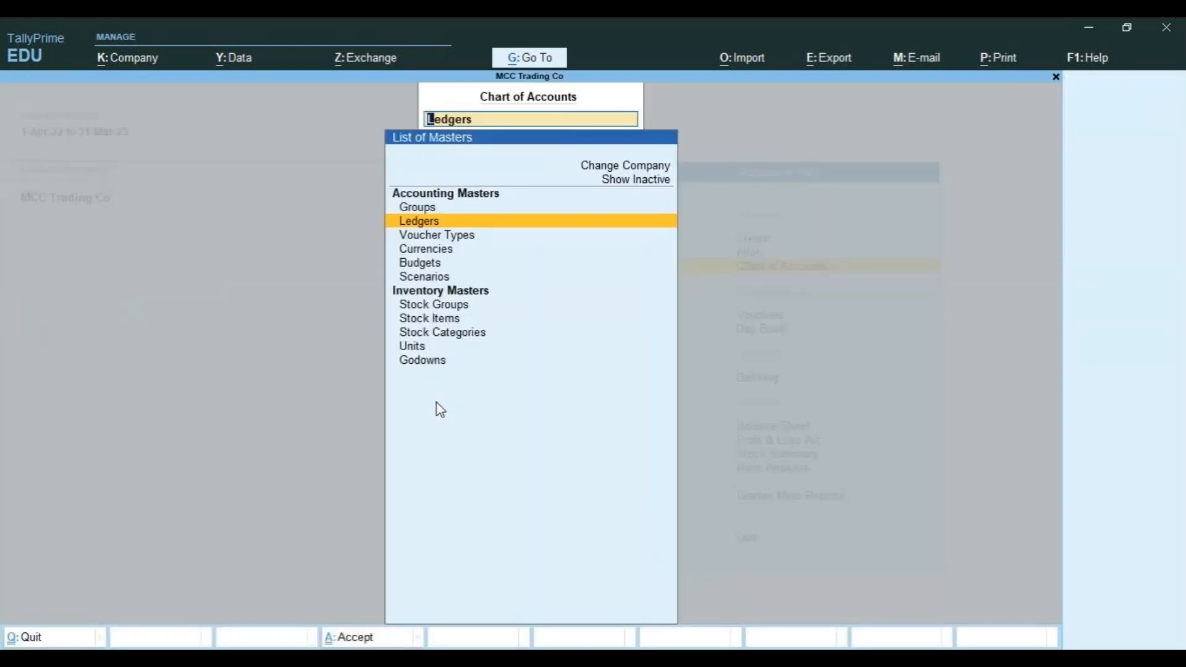
key(Return)
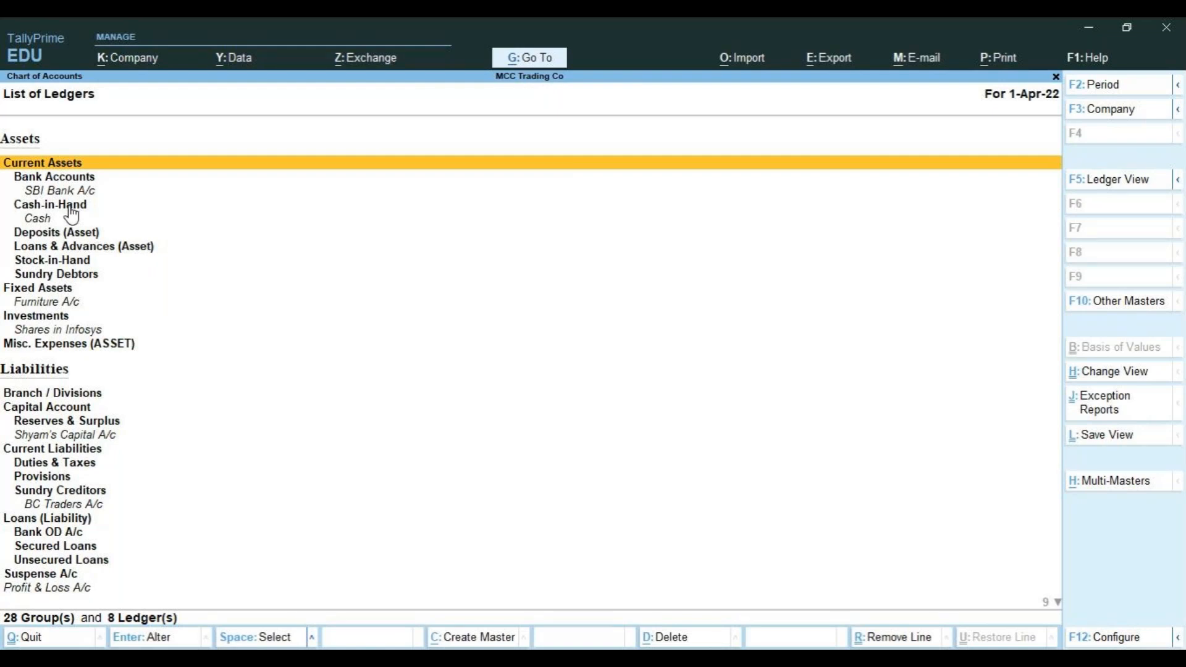
key(F5)
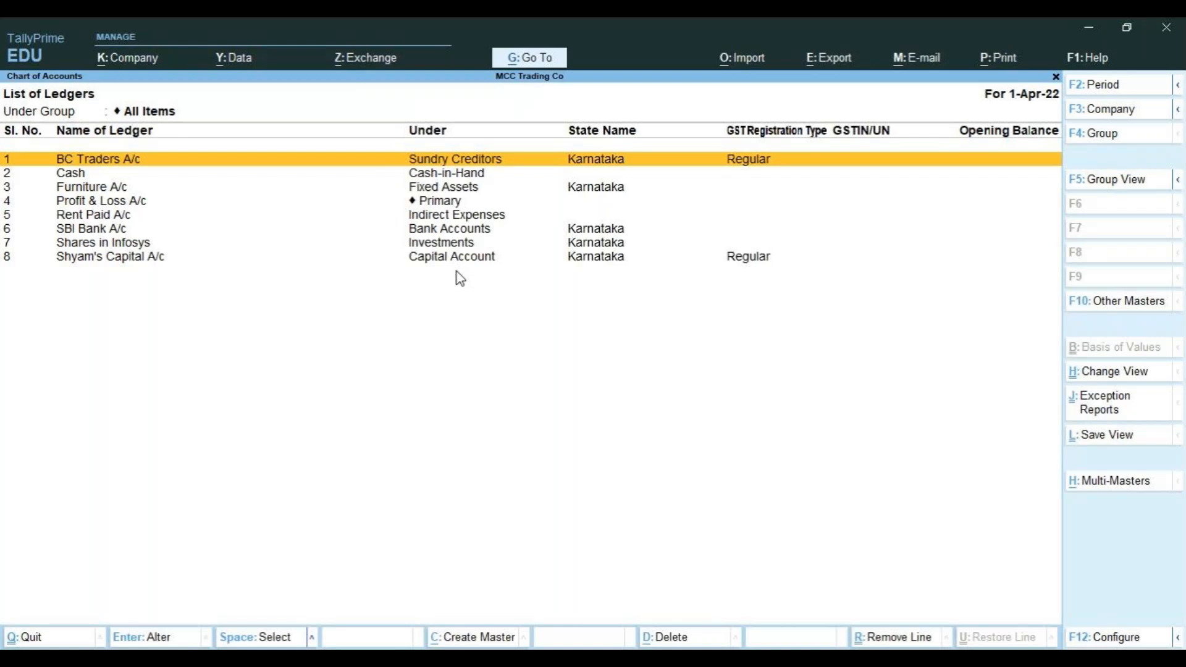
key(Escape)
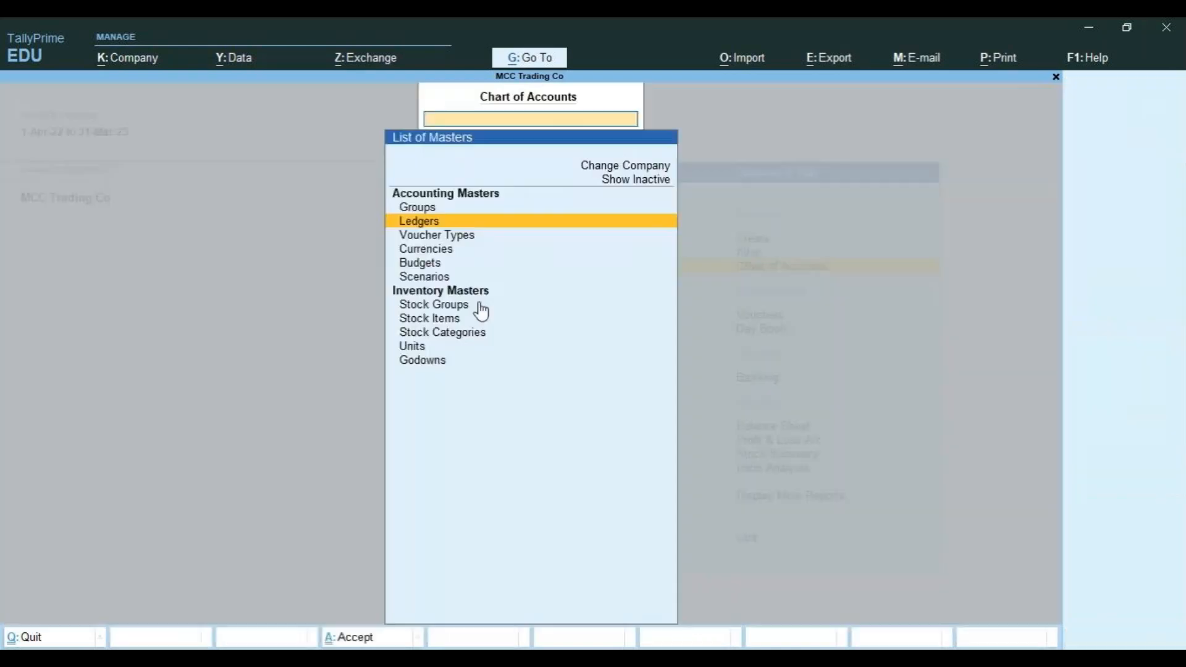
key(Escape)
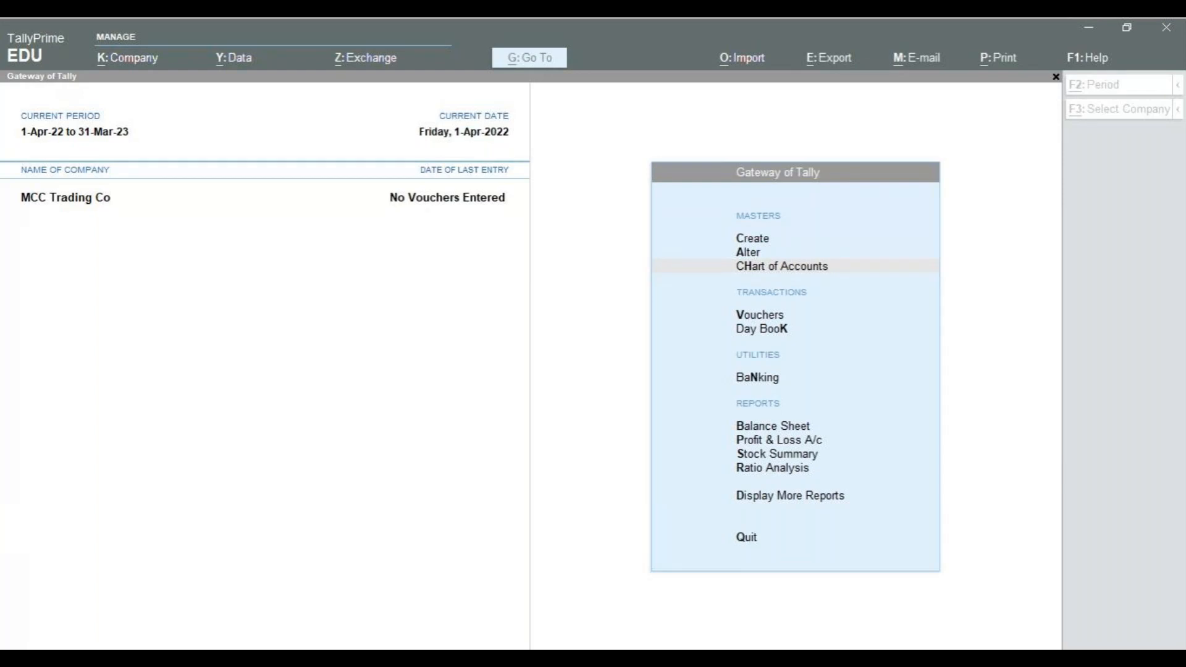
Start a new accounting ledger and name it MN Traders.
click(751, 483)
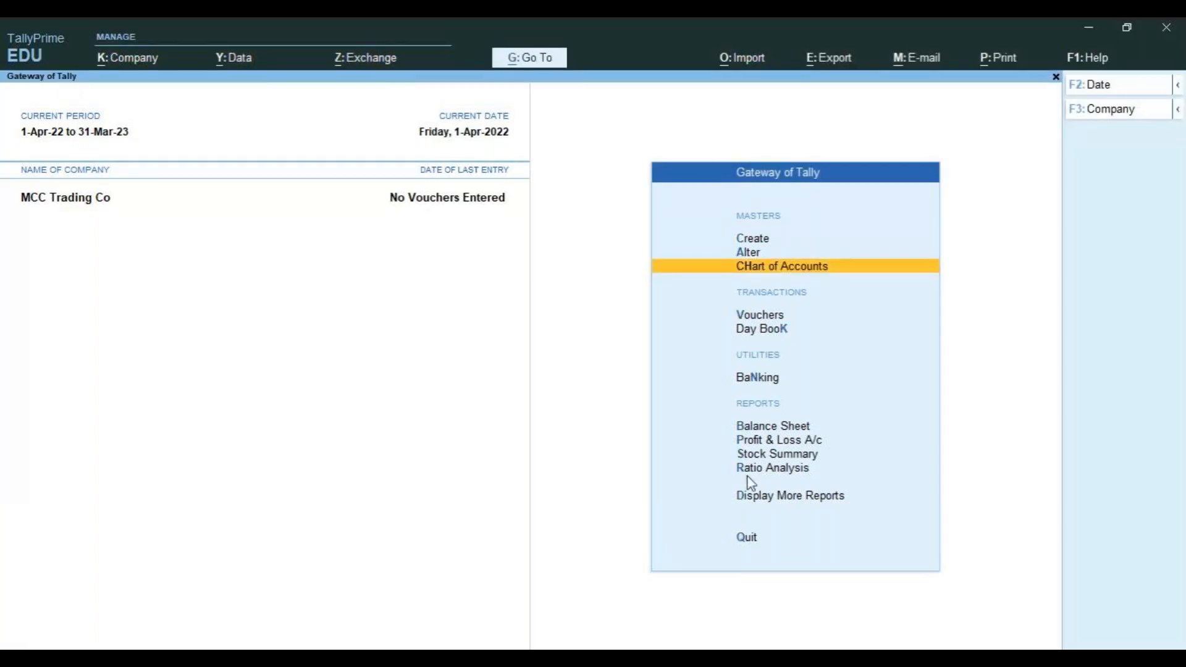
key(Up)
key(Up)
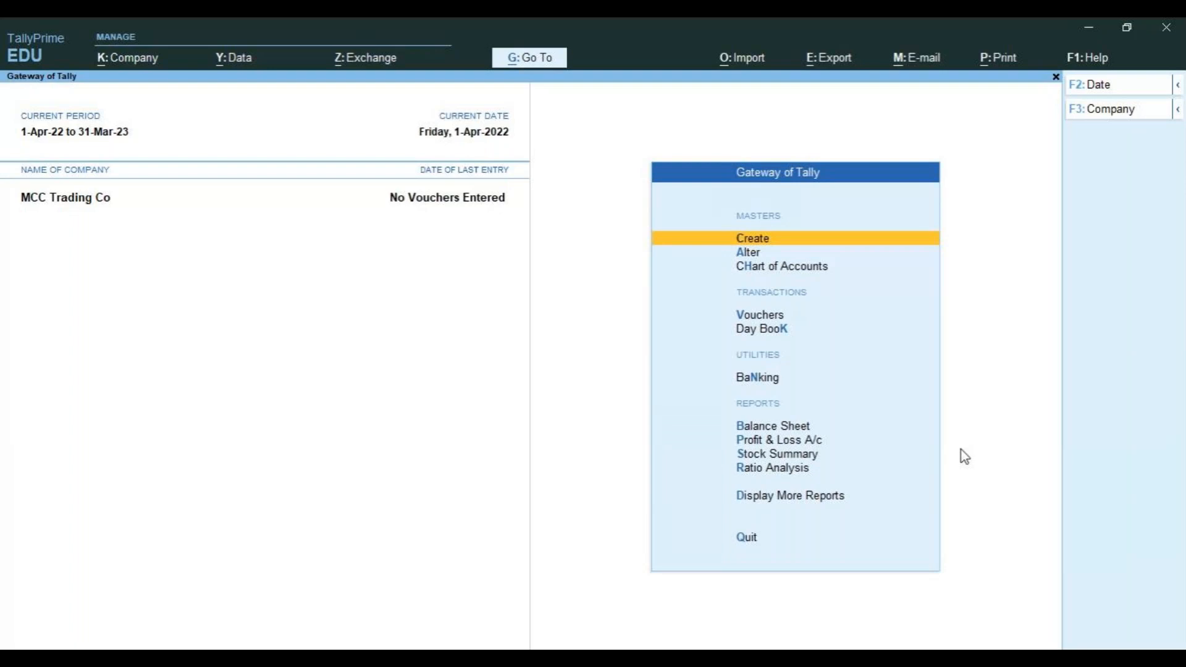
key(Return)
key(Down)
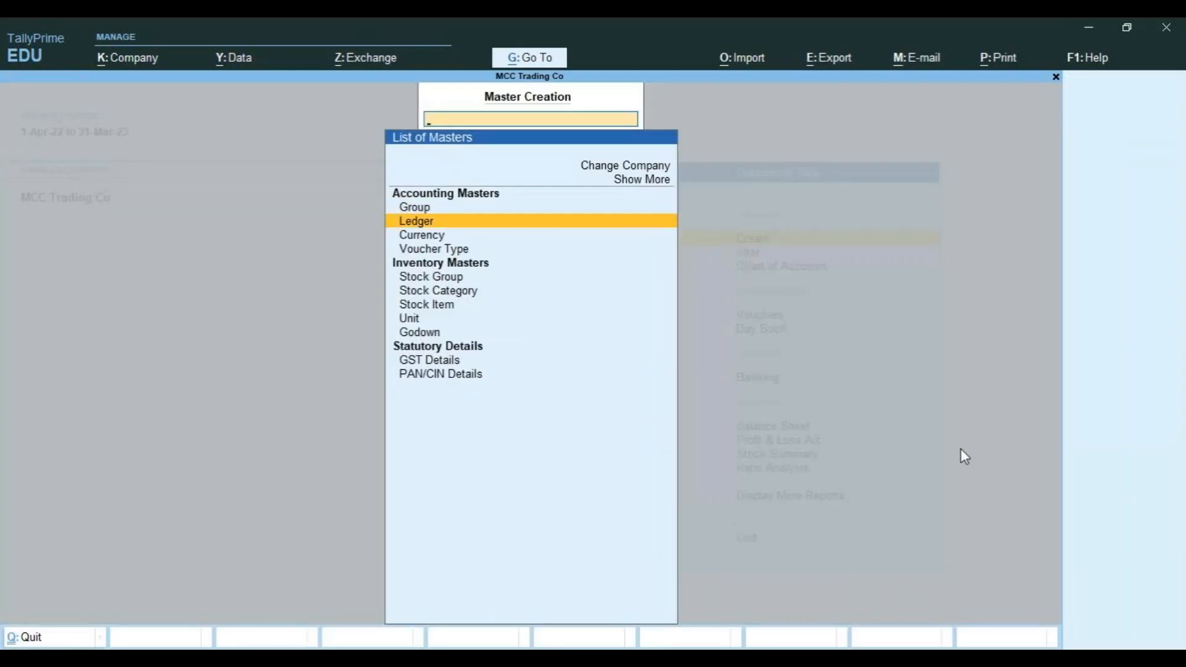
key(Return)
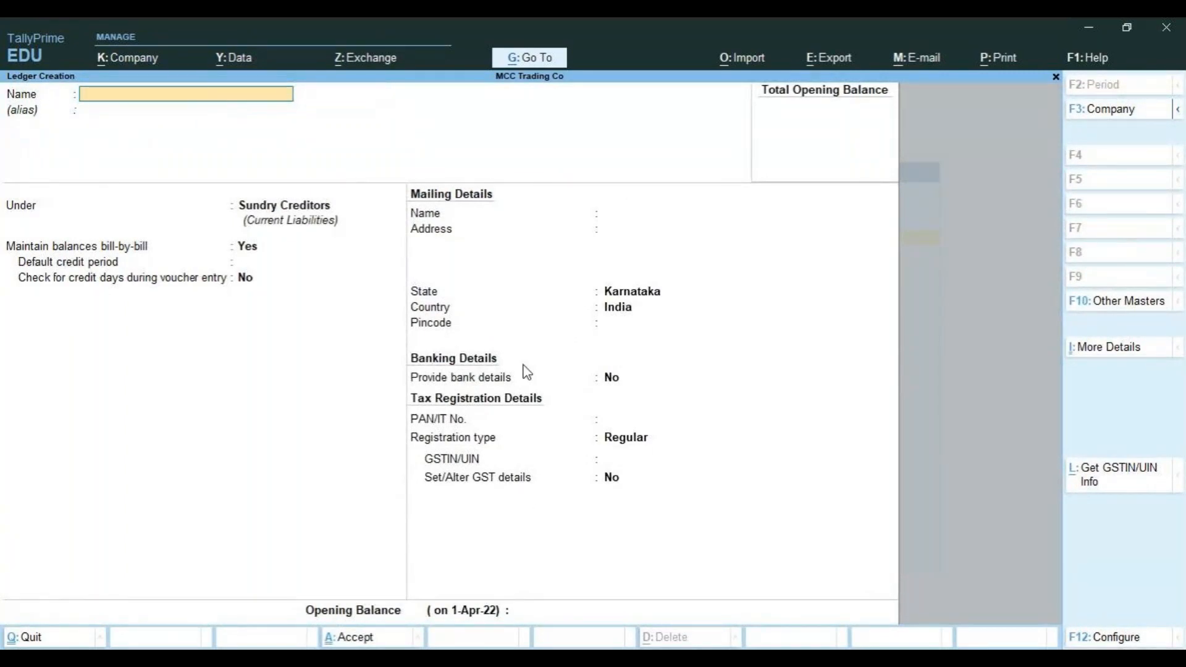
text(MN Traders)
key(Return)
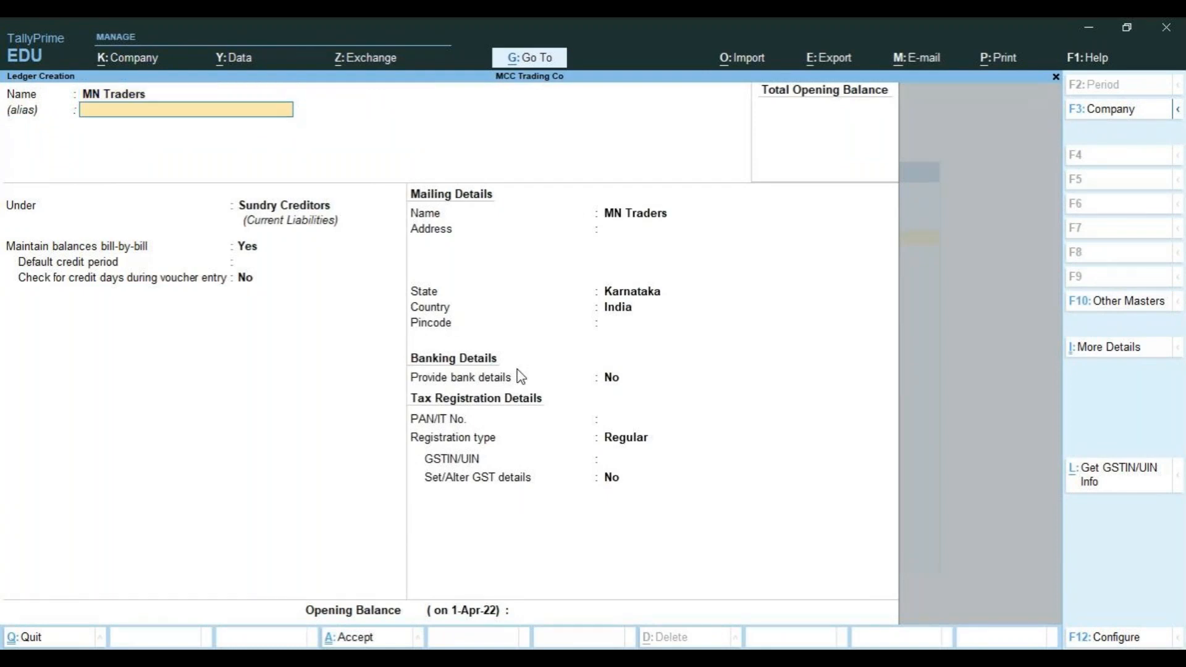
Place the MN Traders ledger under the Sundry Debtors group and save it with the default bill-by-bill setting.
key(Return)
text(S)
key(Down)
key(Down)
key(Down)
key(Down)
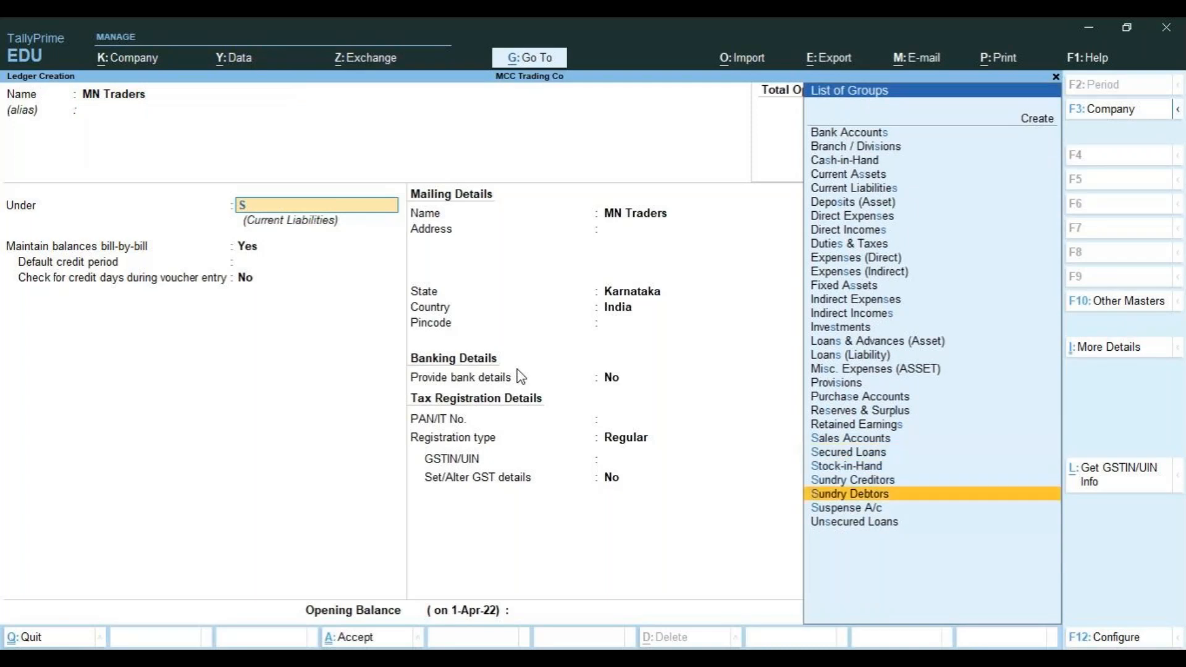
key(Return)
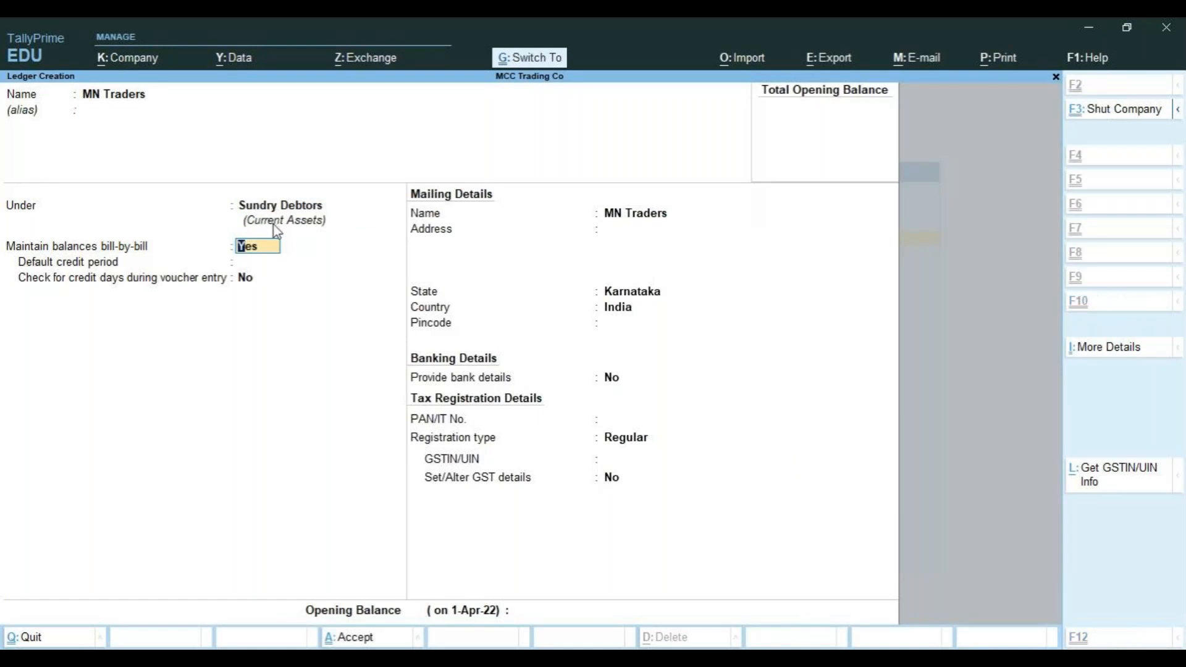
key(ctrl+a)
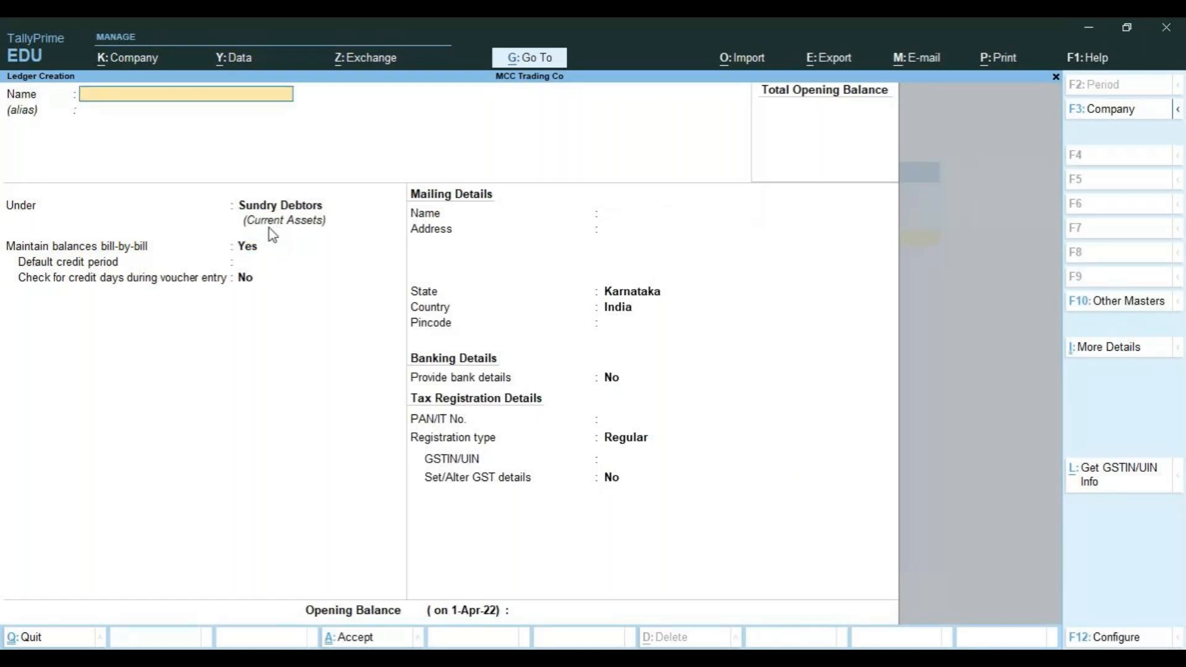
Create the ledger Interest Received A/c under the Indirect Incomes group and save it with the default settings.
text(Interest Received A/c)
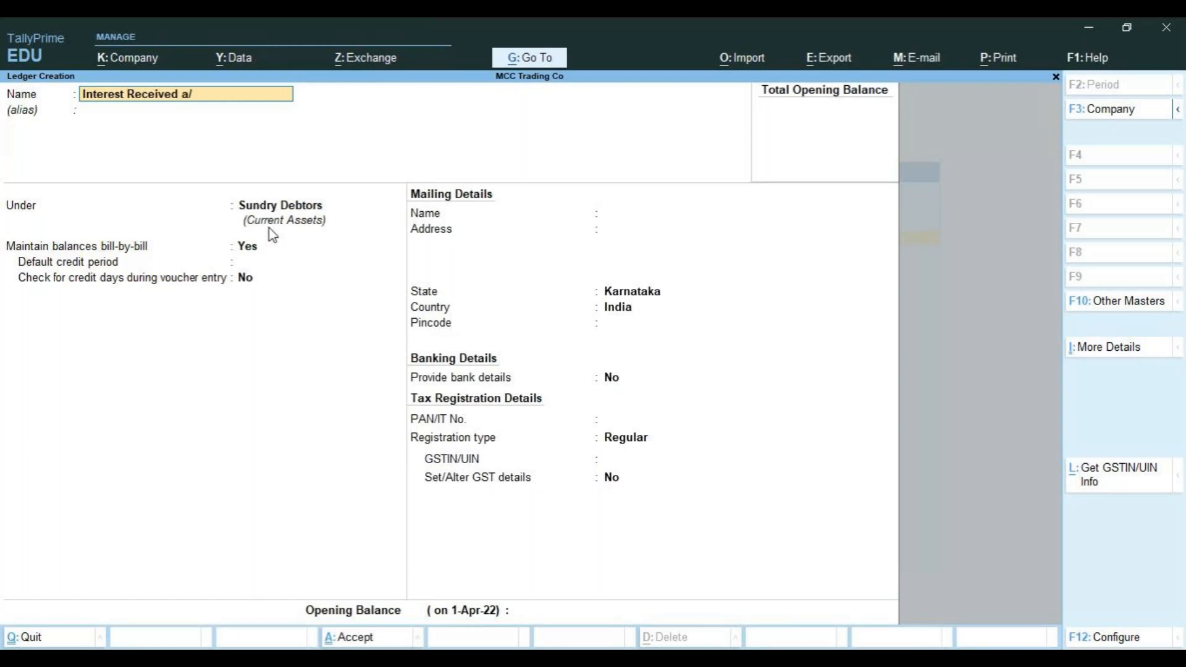
key(Return)
key(Return)
text(Ind)
key(Down)
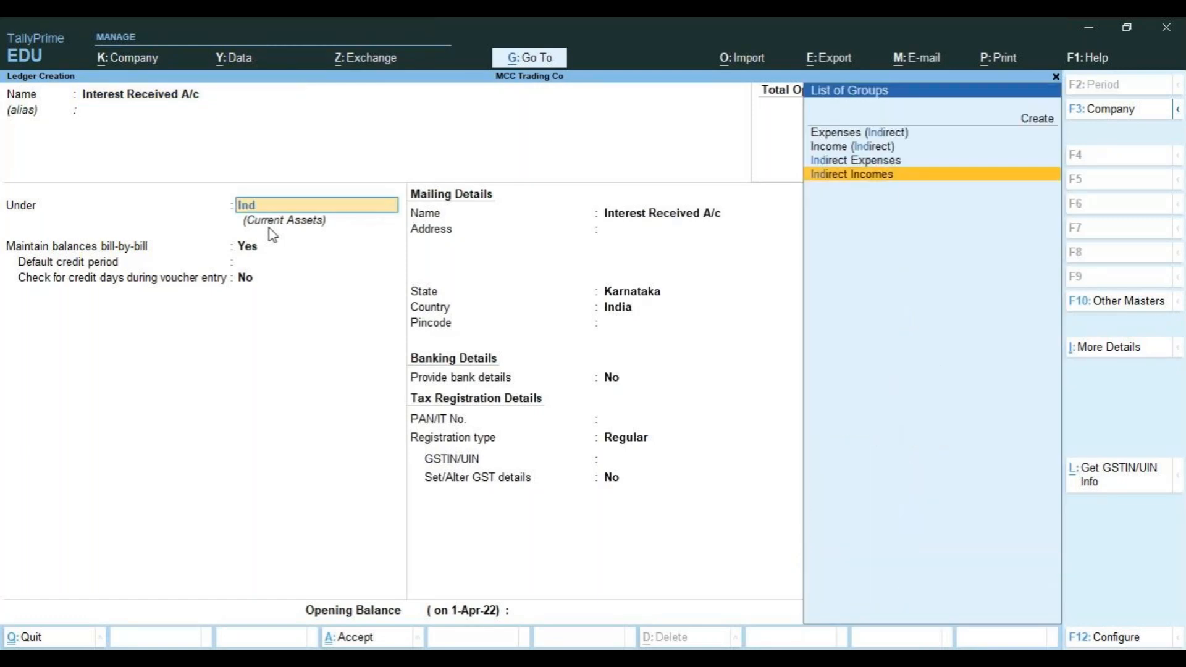
key(Return)
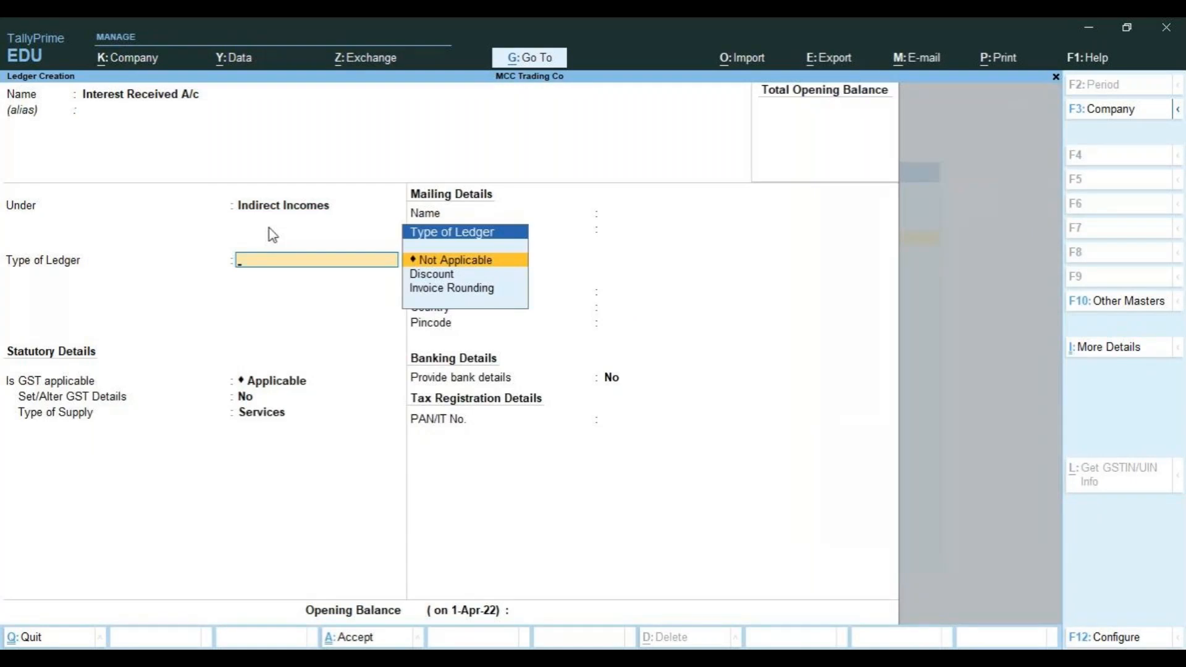
key(ctrl)
key(ctrl+a)
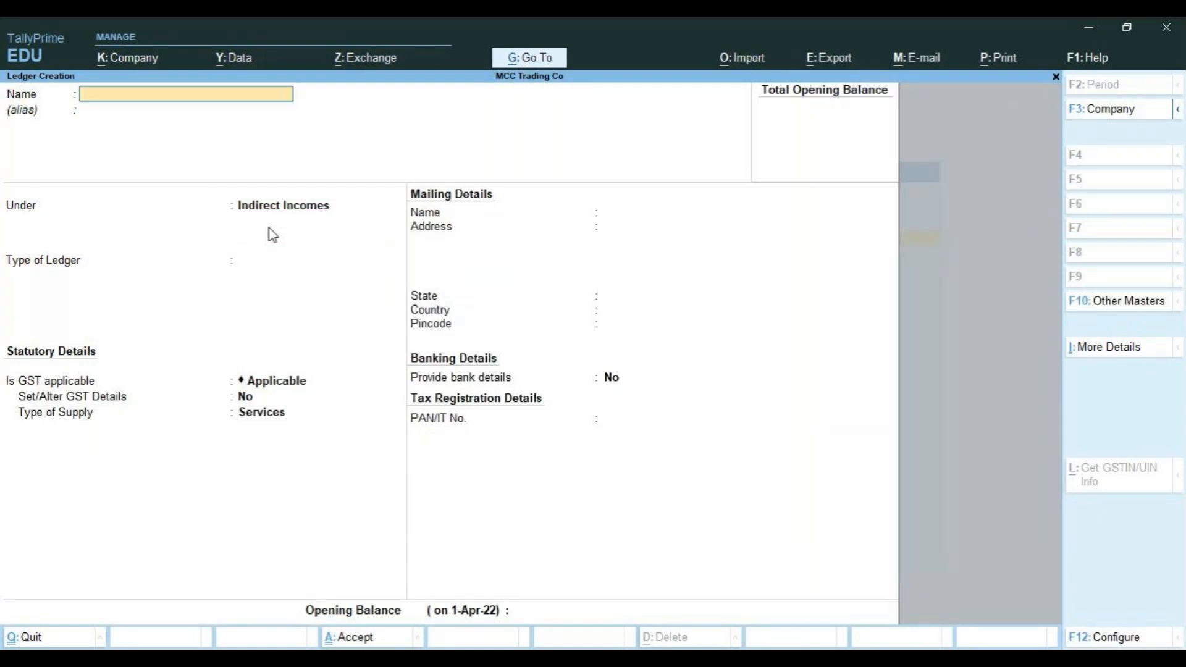
Create the ledger Commission Paid A/c under the Indirect Expenses group, save it and return to the Gateway of Tally.
text(Commission Paid A/c)
key(Return)
key(Return)
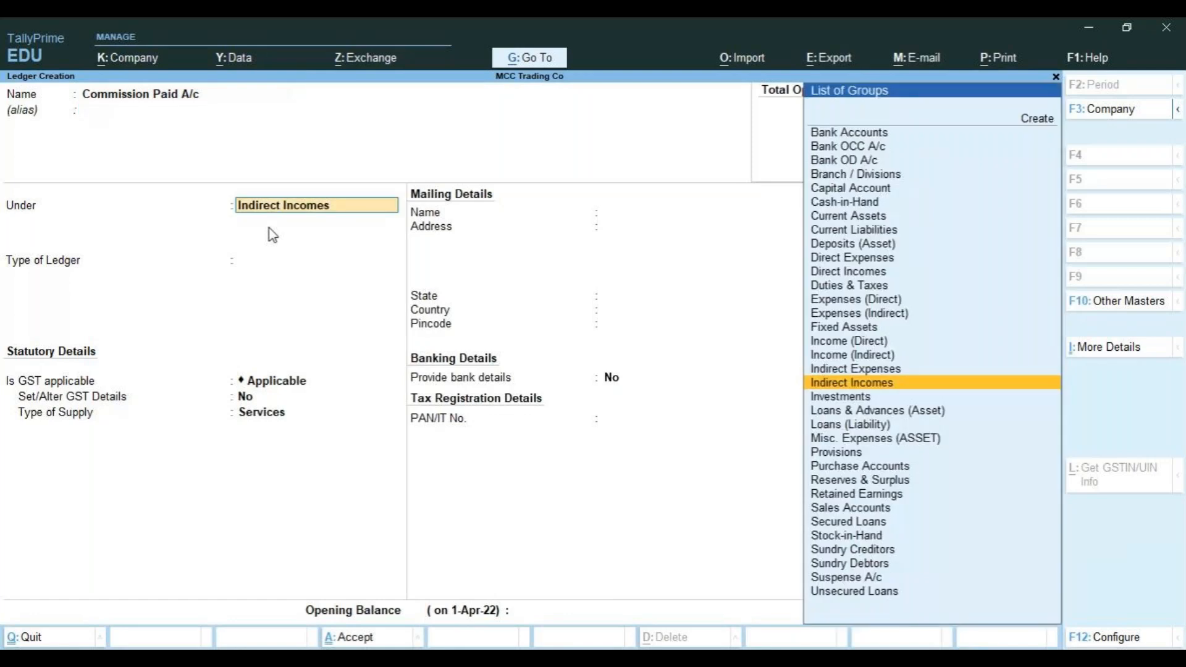
text(Ind)
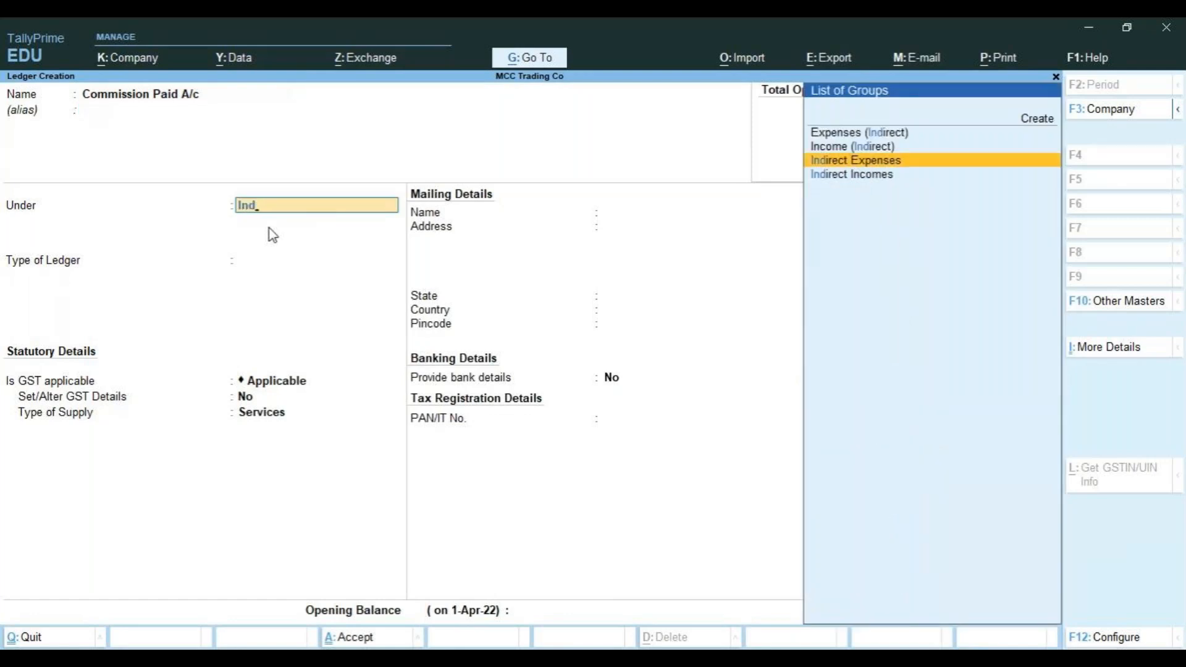
key(Return)
key(ctrl+a)
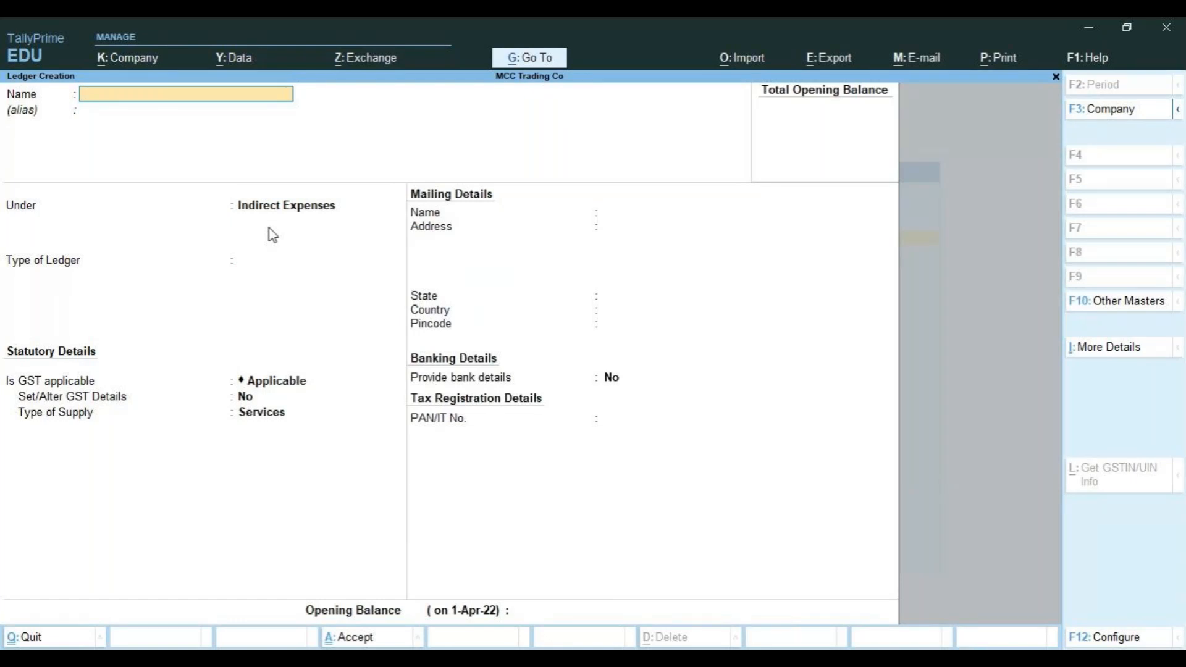
key(Escape)
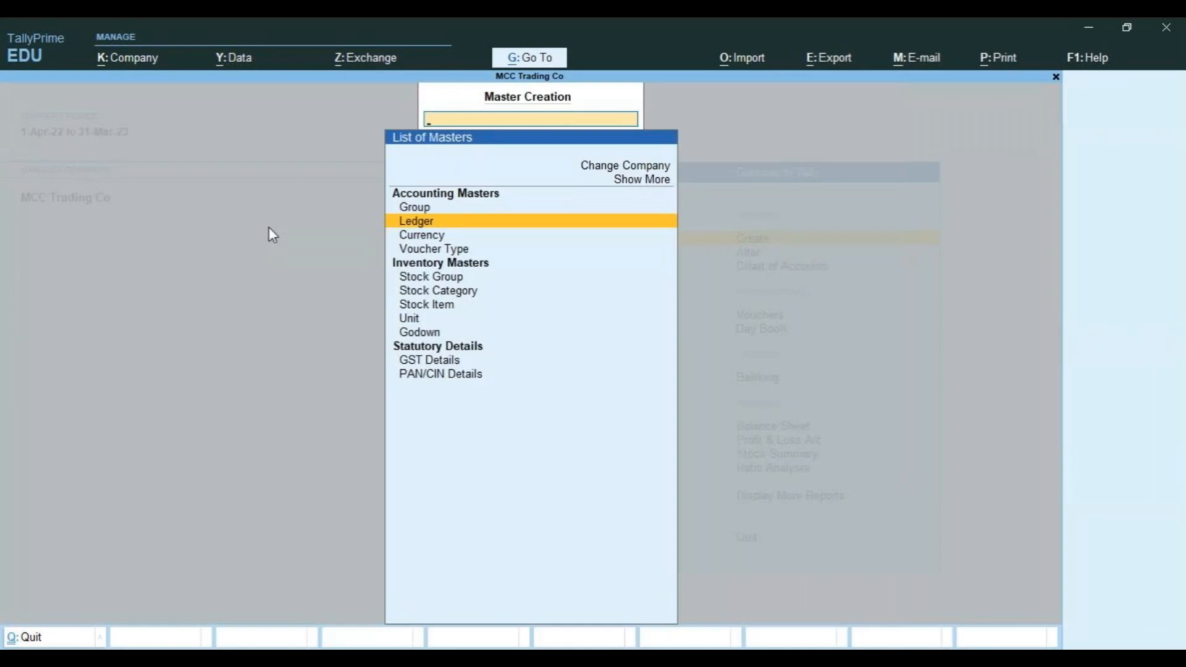
key(Escape)
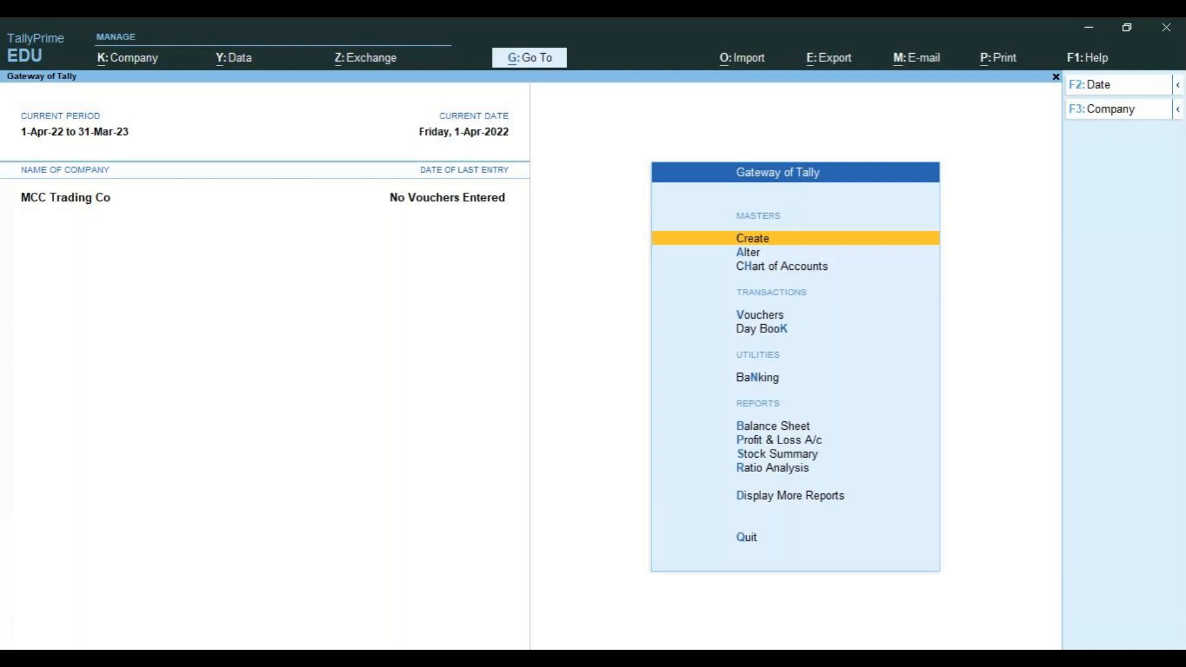
Open the ledgers in the Chart of Accounts and switch from the grouped view to the flat ledger view.
key(Down)
key(Down)
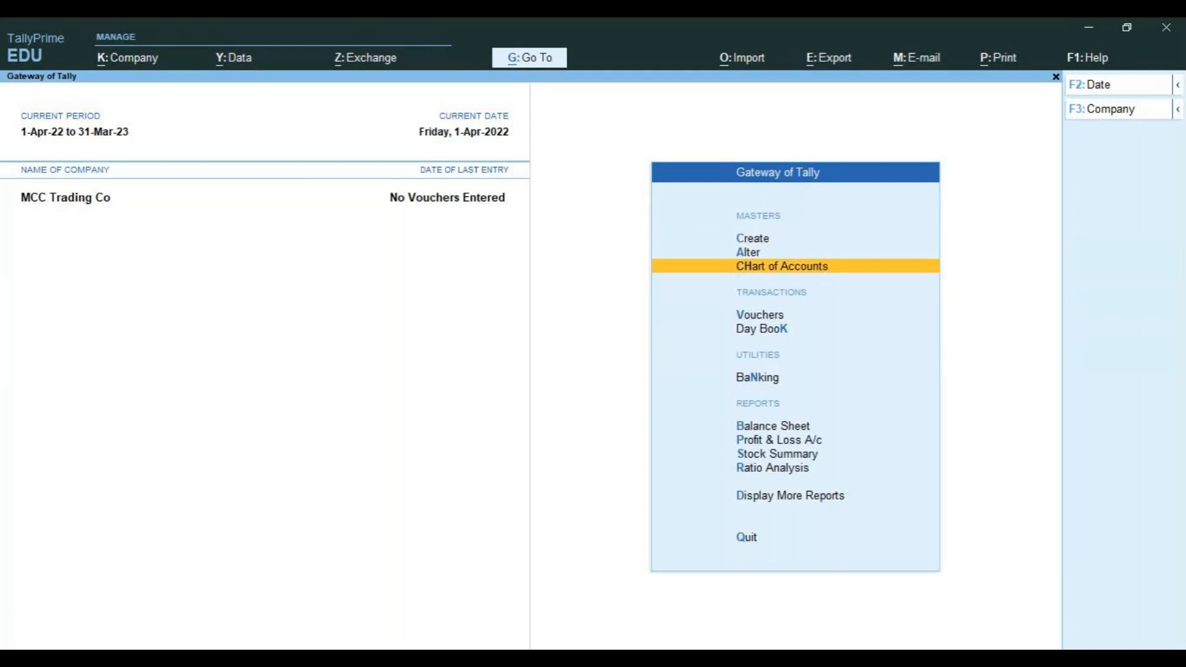
key(Return)
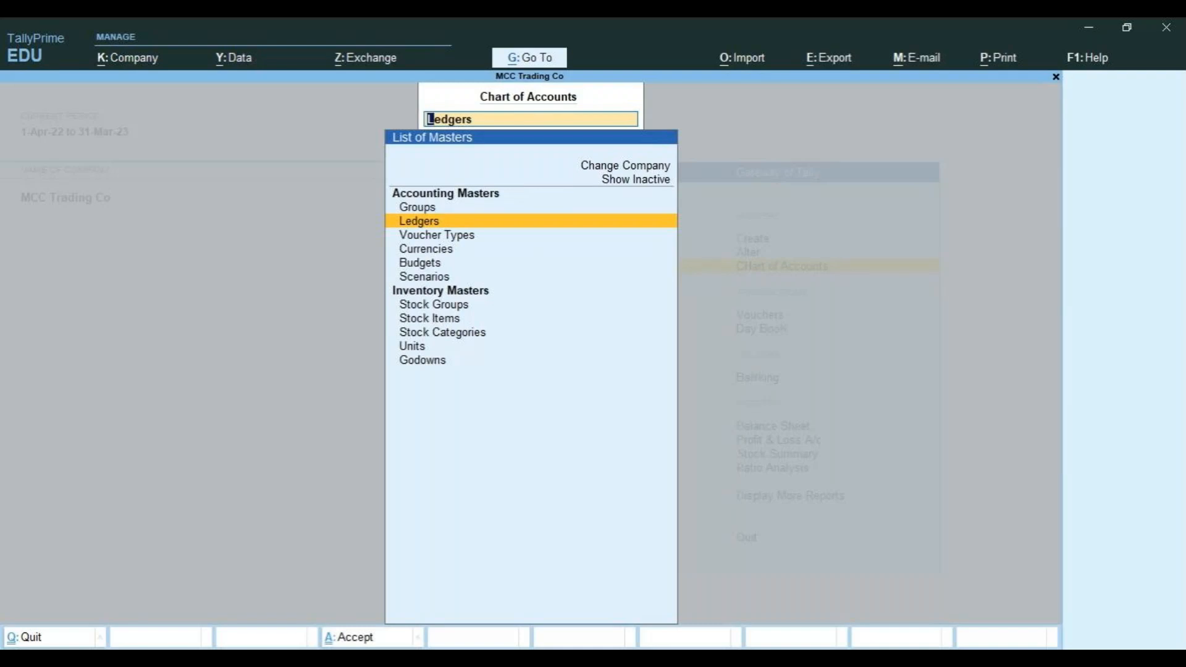
key(Return)
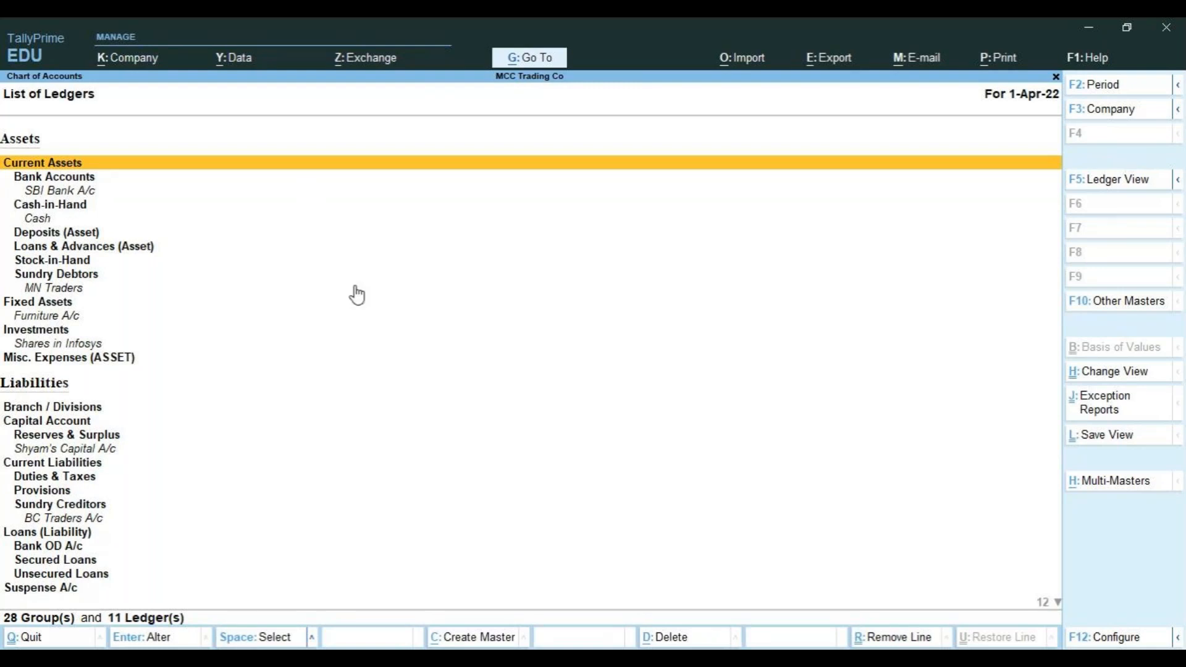
key(F5)
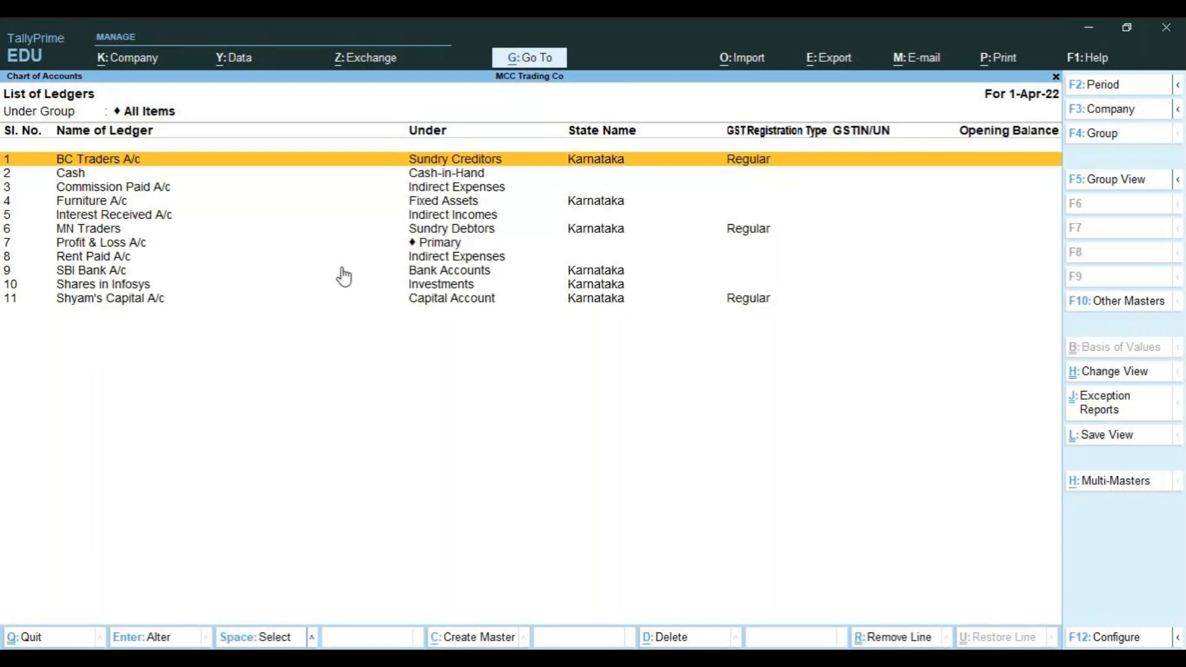
key(alt)
key(alt+Tab)
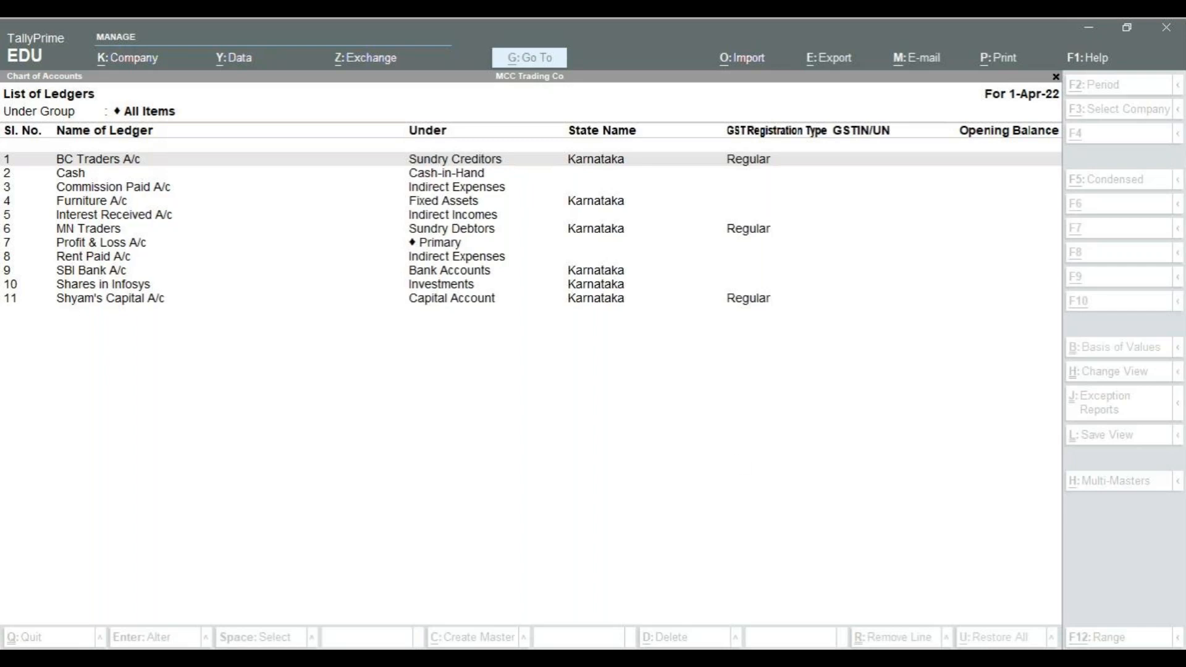
click(717, 468)
Close and reopen the Chart of Accounts' ledgers to examine their groups, and display them in the ledger view.
key(Escape)
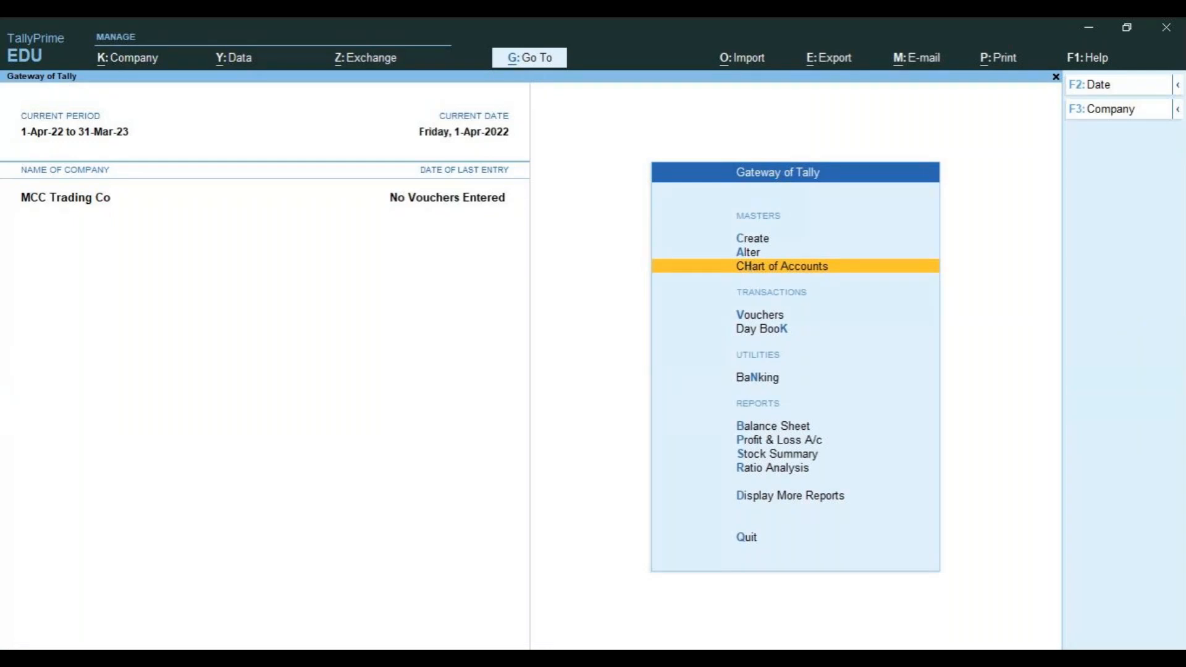
key(Return)
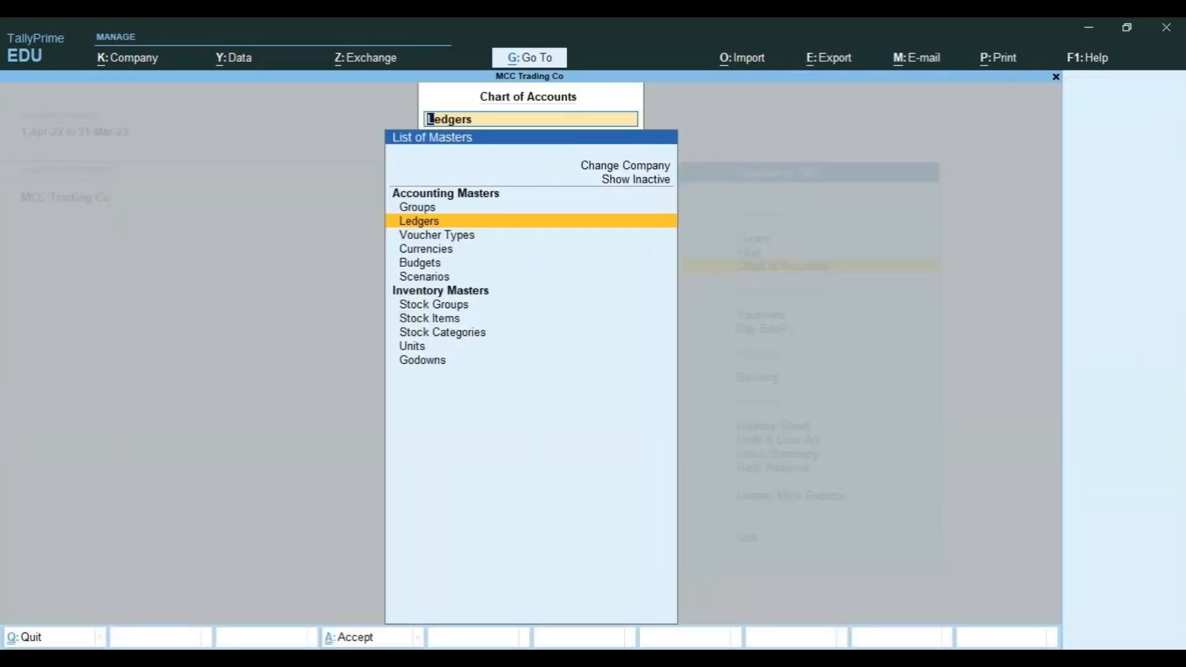
key(Return)
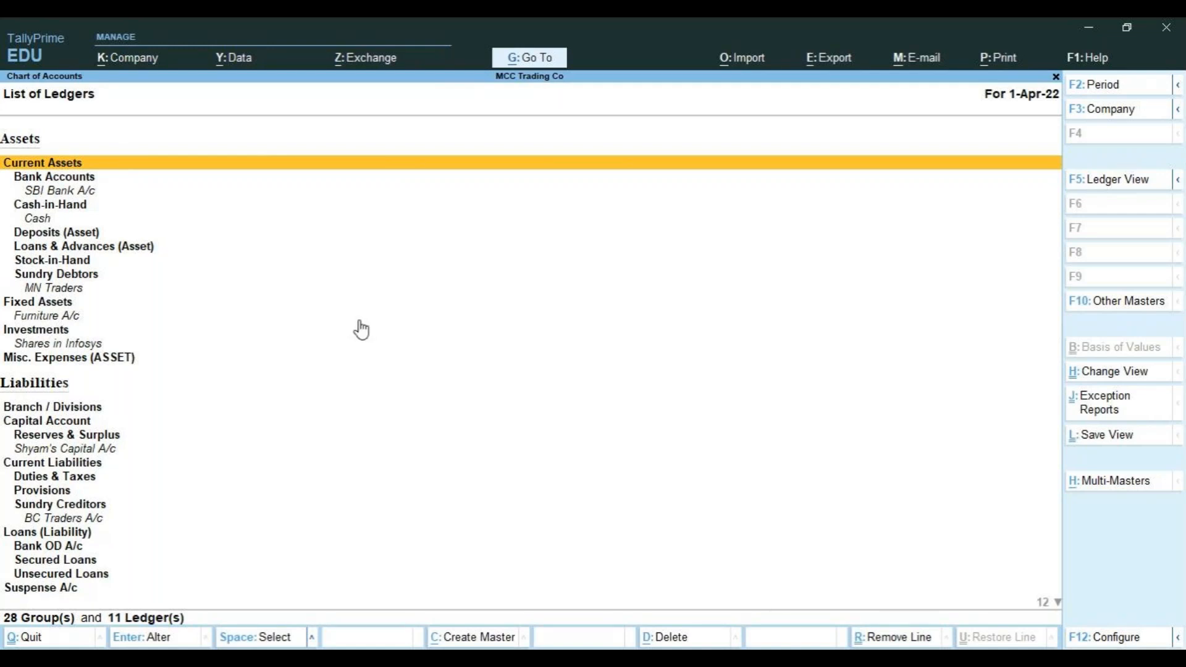
key(F5)
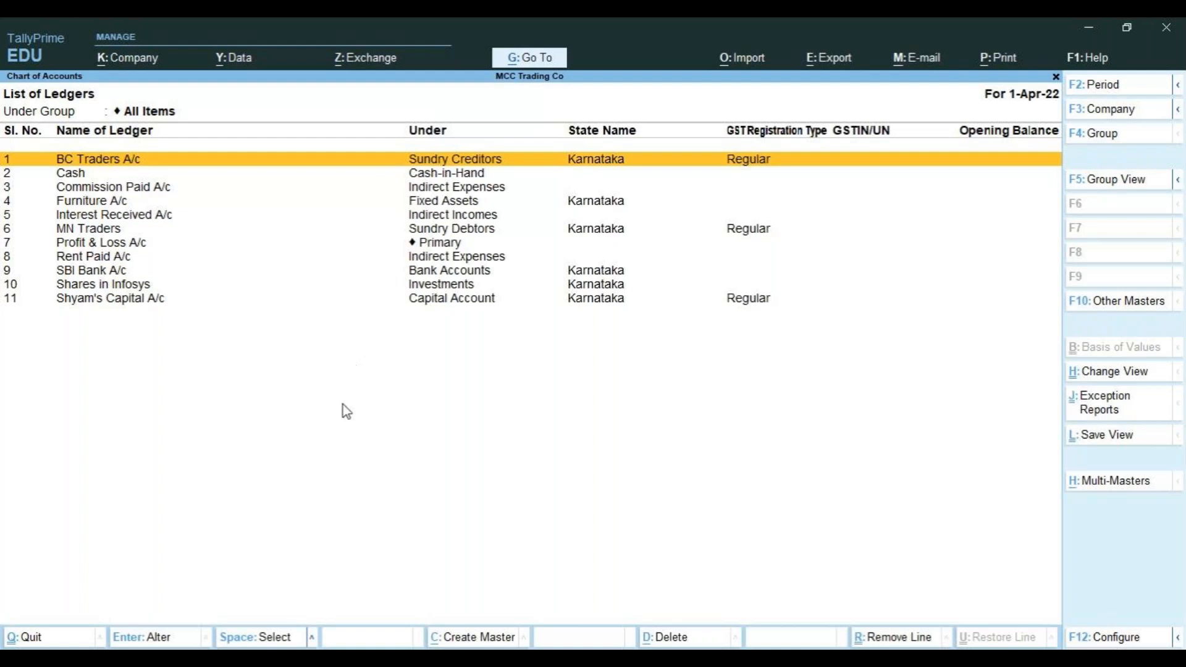
key(alt+Tab)
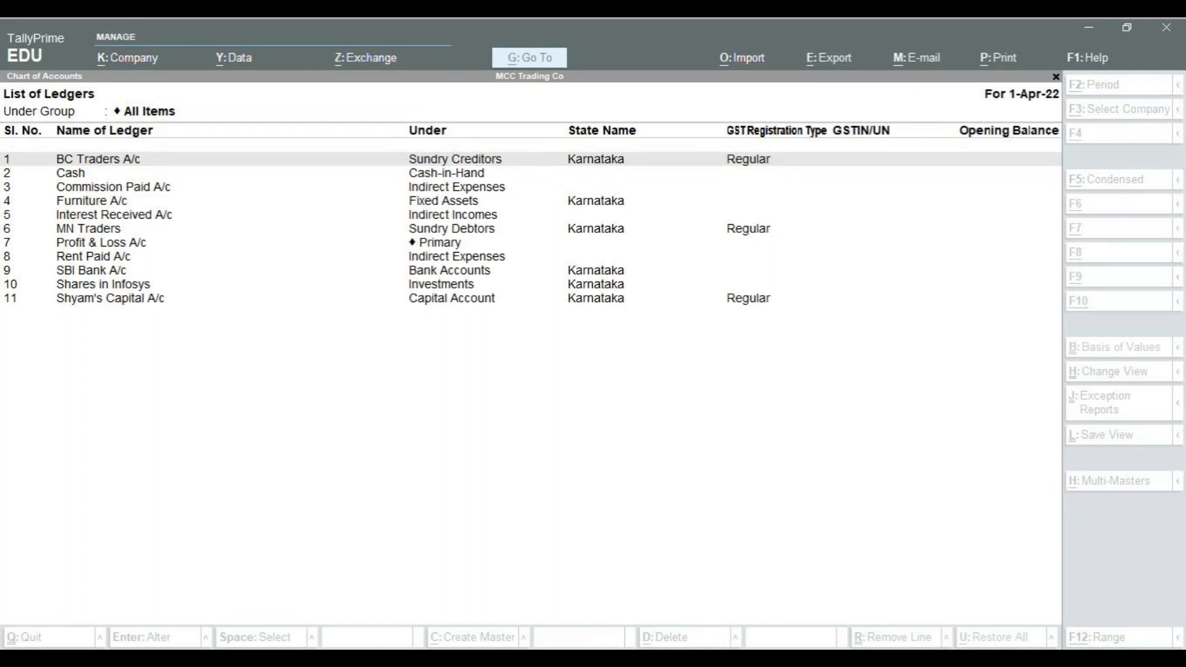
click(815, 605)
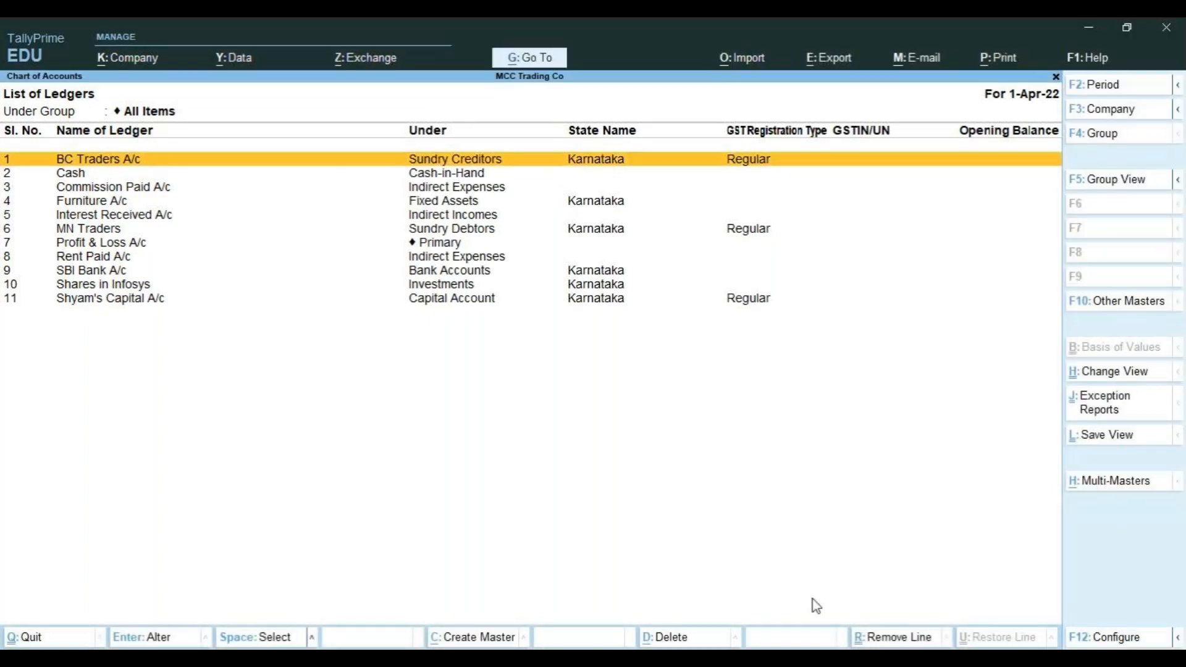
Leave the Chart of Accounts, delete the ledger Shares in Infosys through master alteration and return to the Gateway of Tally.
key(Escape)
key(Escape)
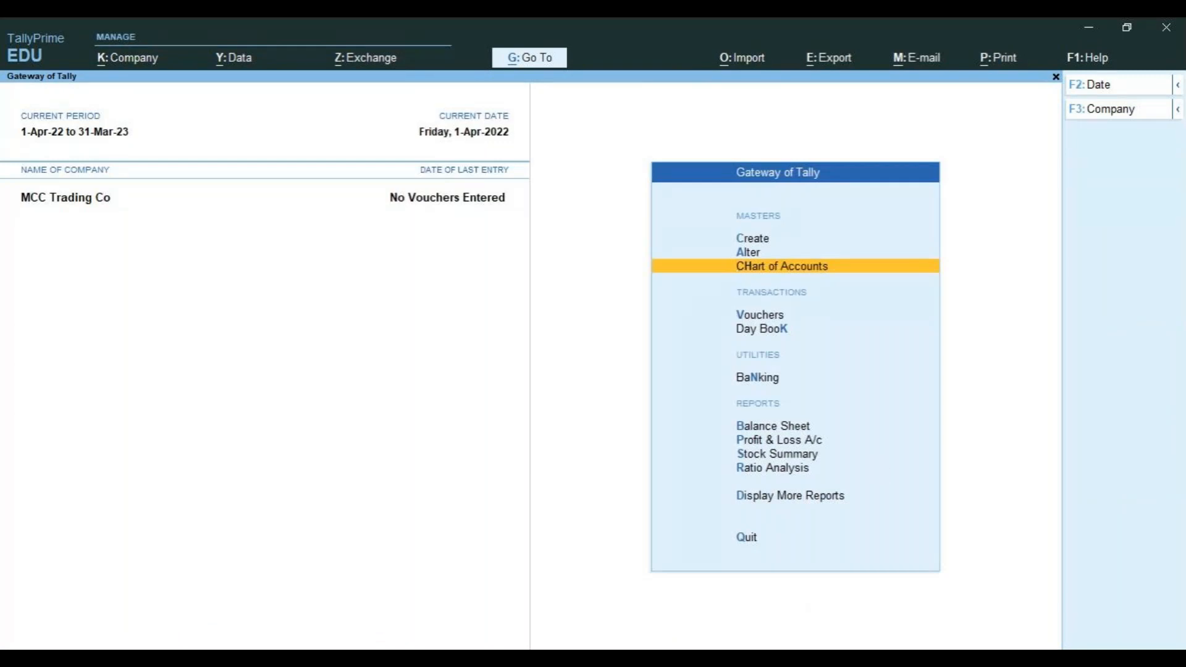
key(Up)
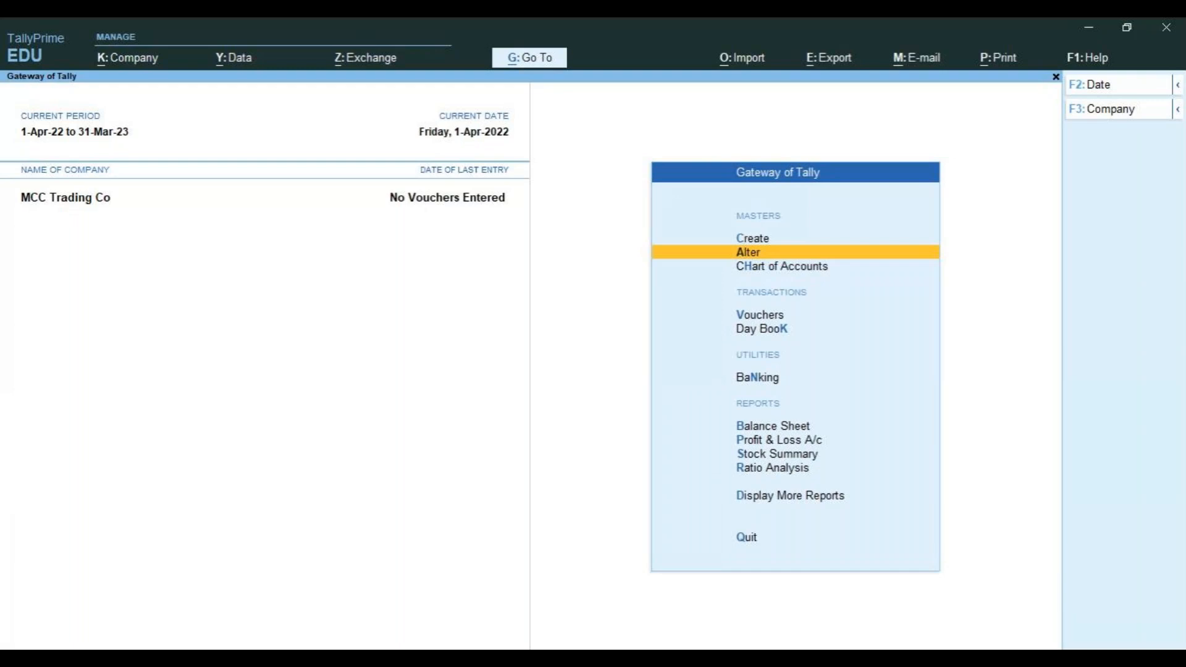
key(Return)
key(Down)
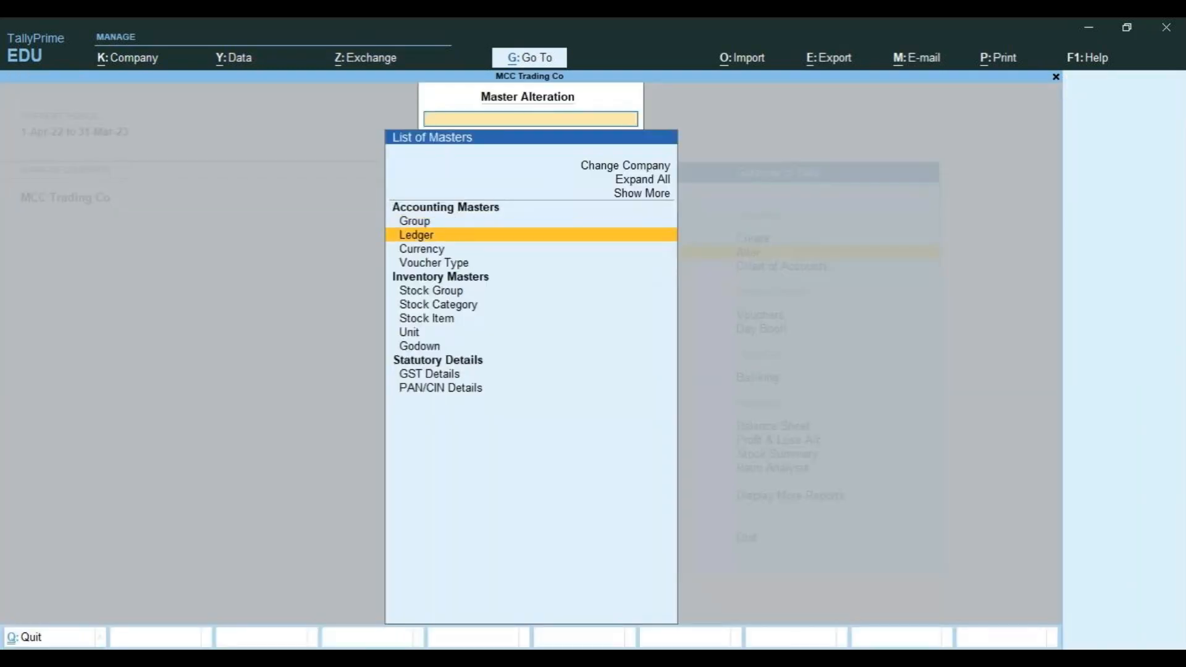
key(Return)
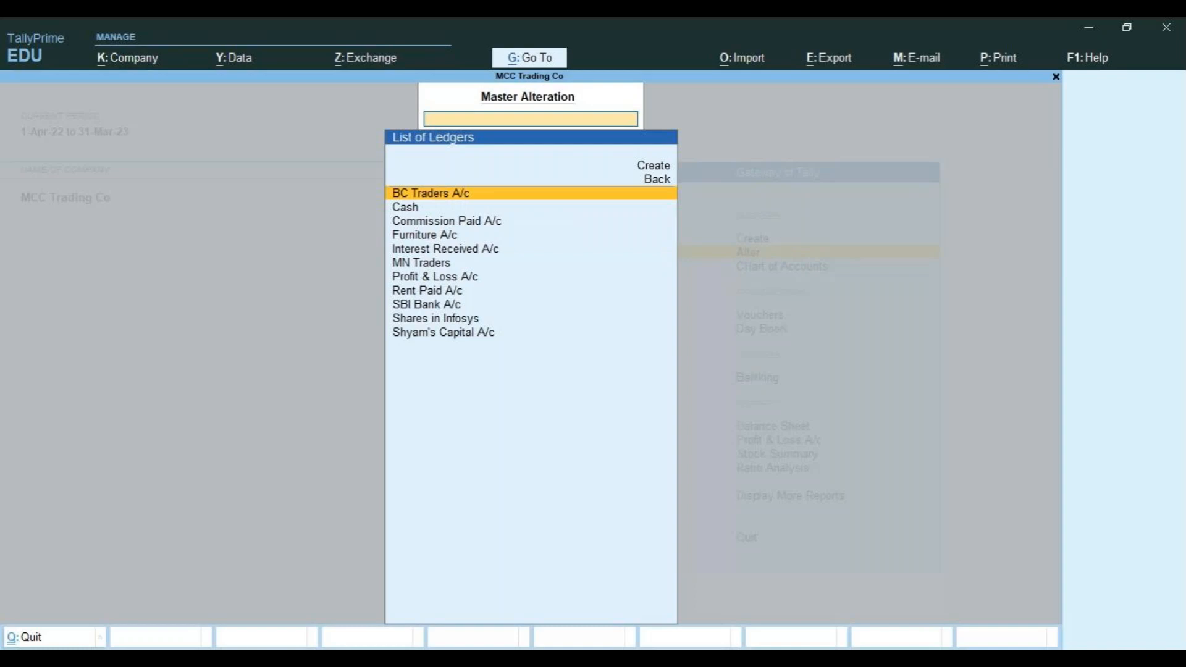
key(Down)
key(Down)
key(Down)
key(Down)
key(Down)
key(Down)
key(Down)
key(Down)
key(Down)
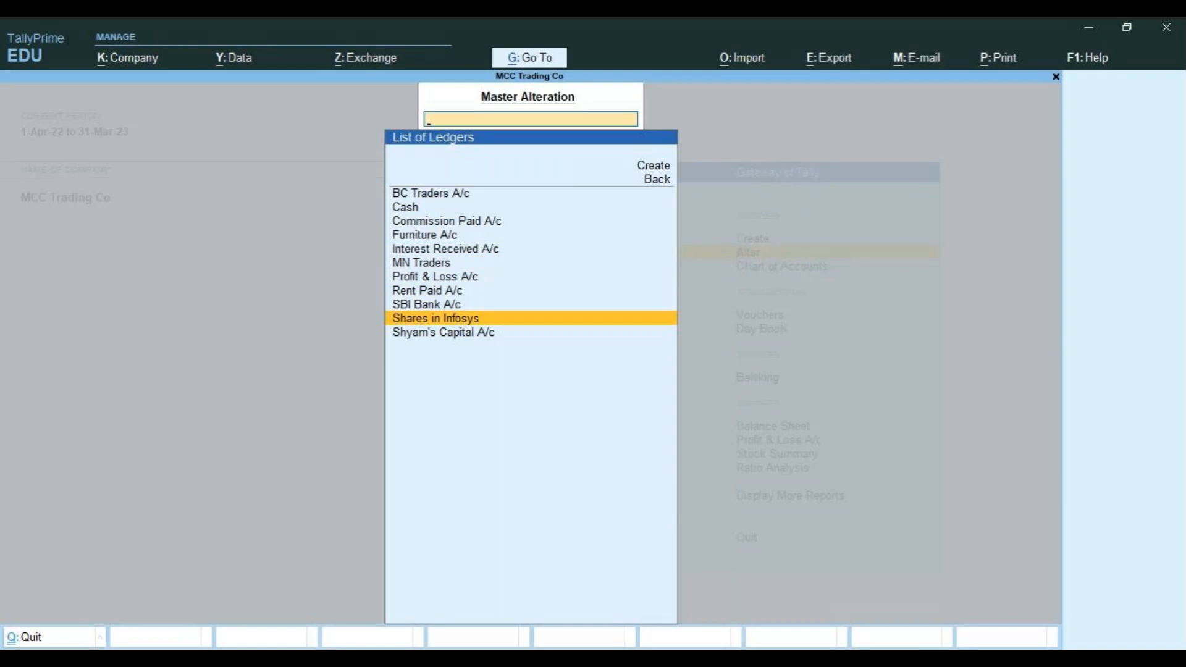
key(Return)
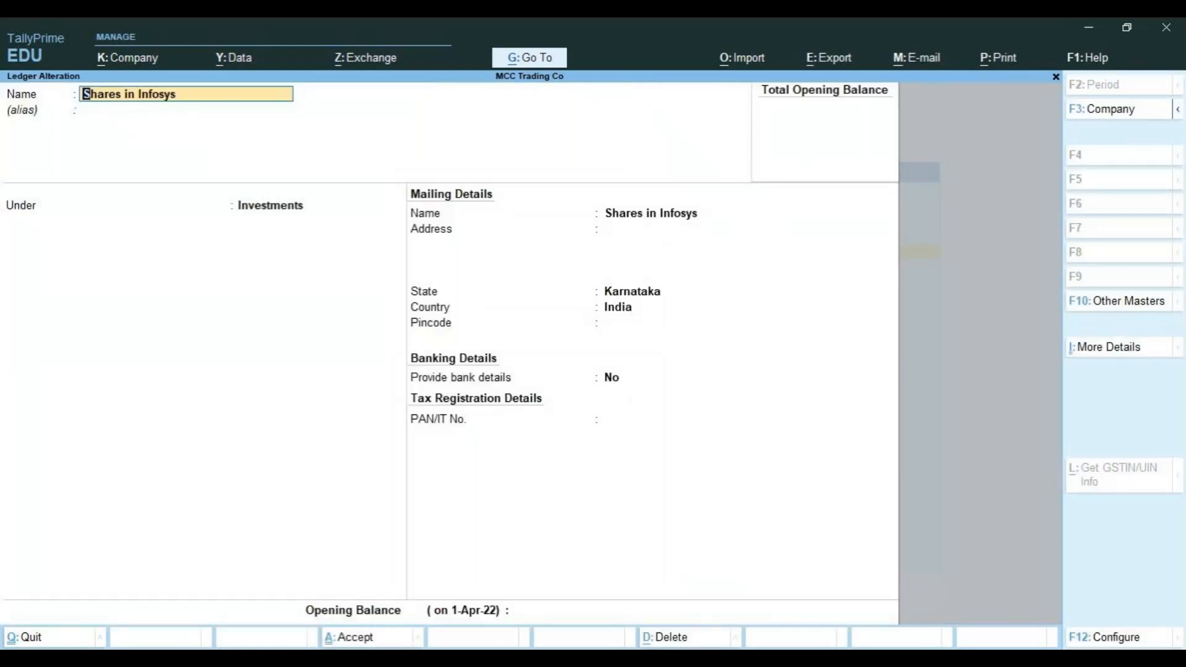
key(ctrl)
key(alt+d)
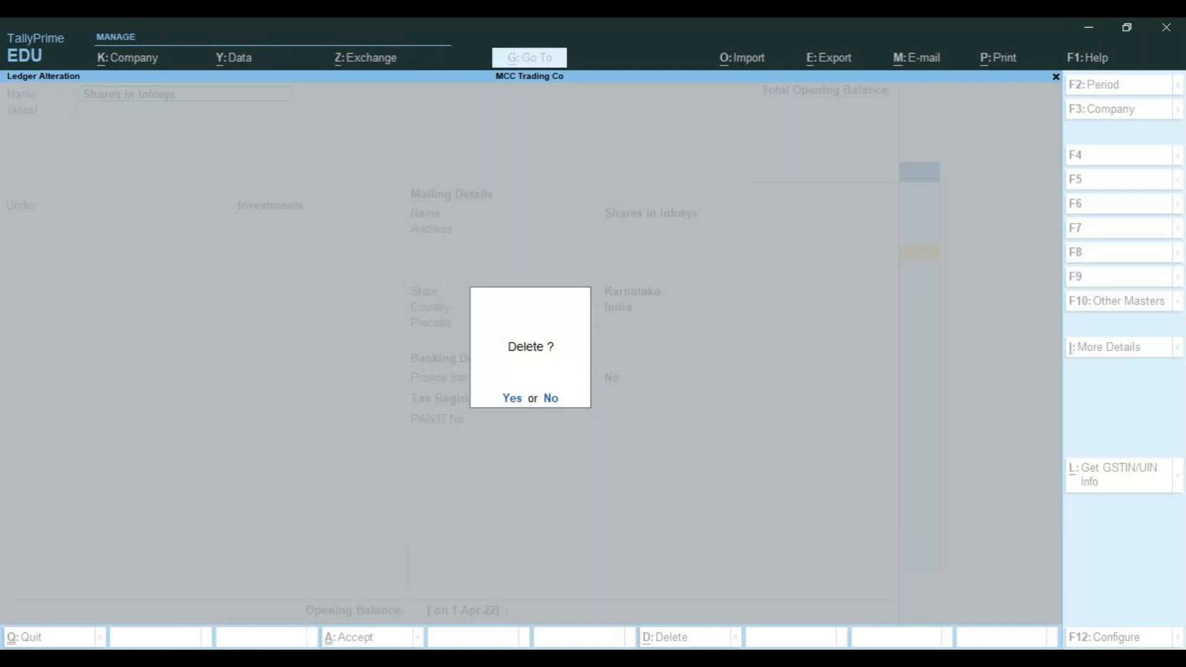
key(y)
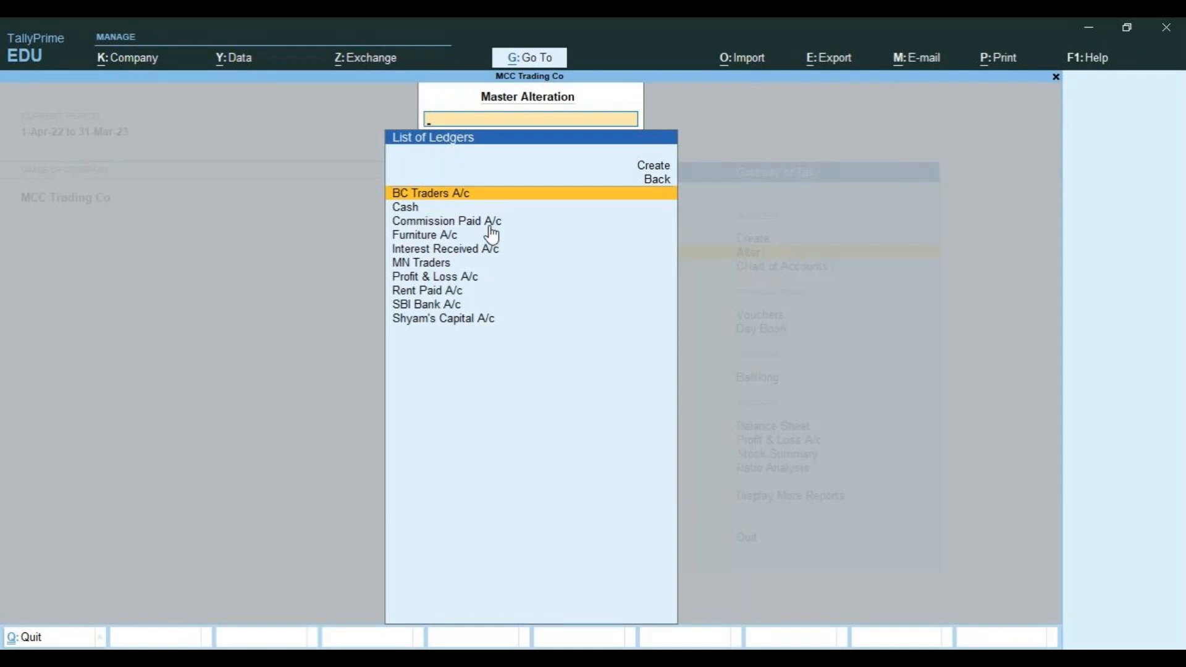
key(Escape)
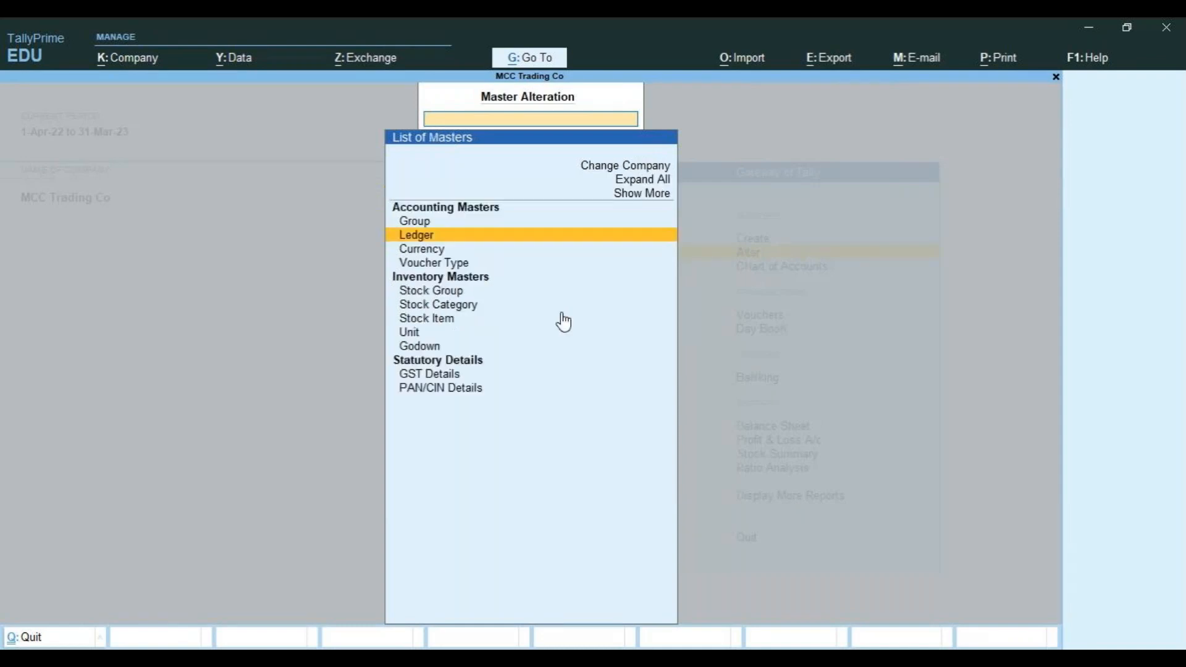
key(Escape)
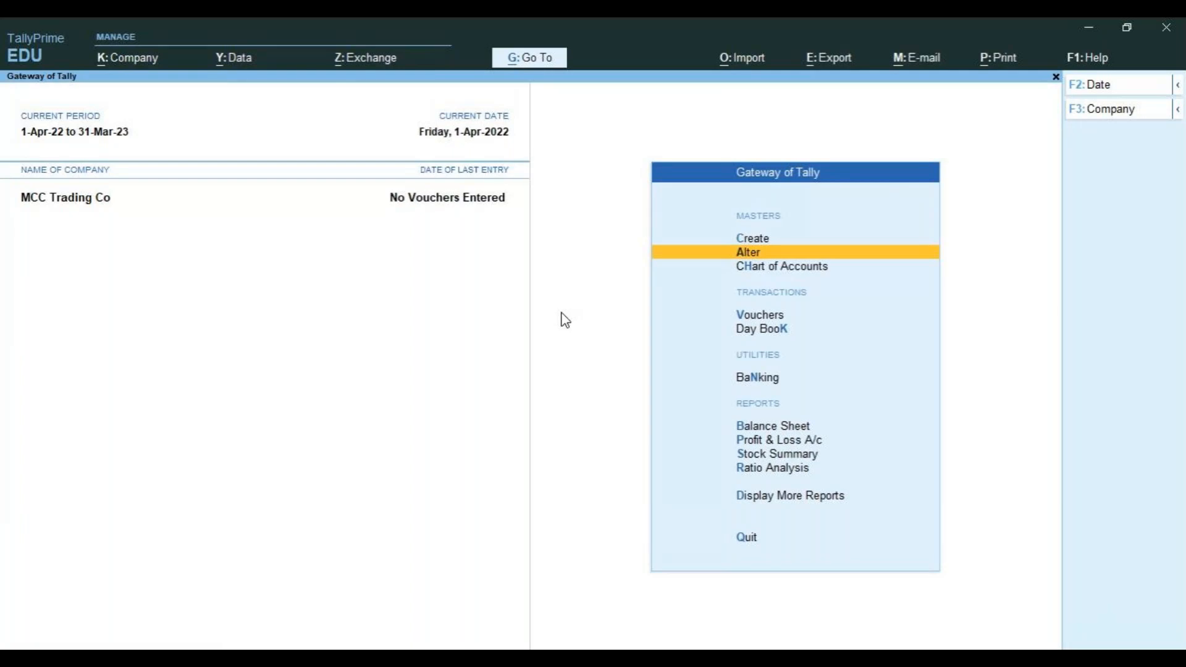
Delete the ledger BC Traders A/c through master alteration and return to the Gateway of Tally.
key(Return)
key(Down)
key(Return)
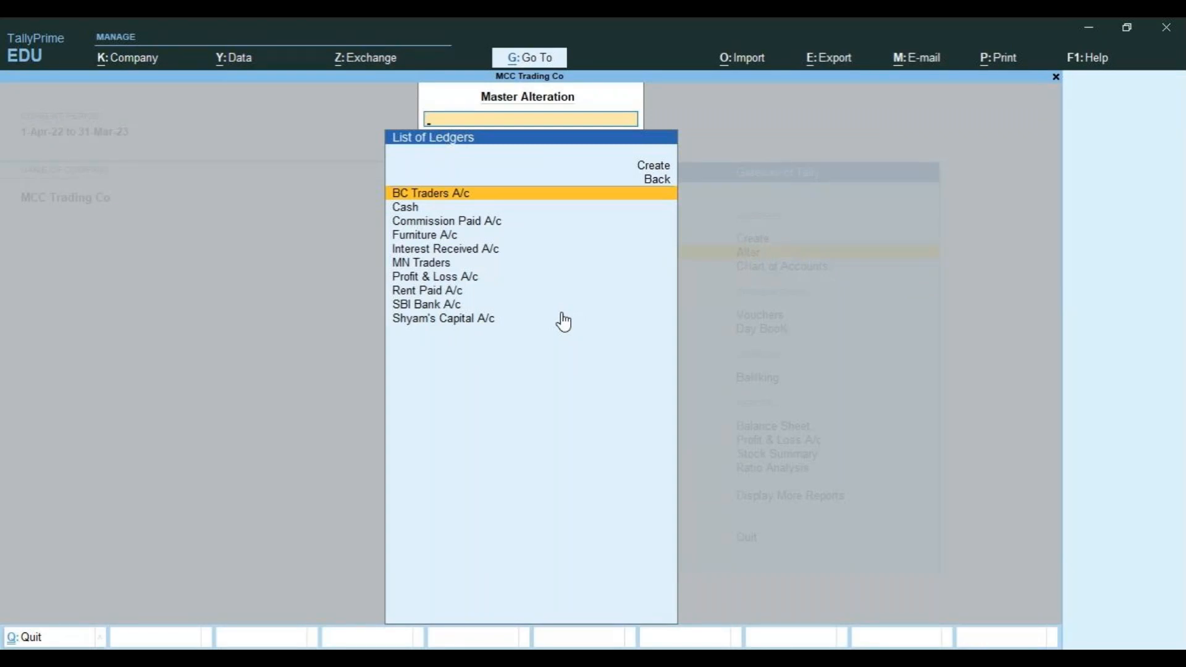
key(Return)
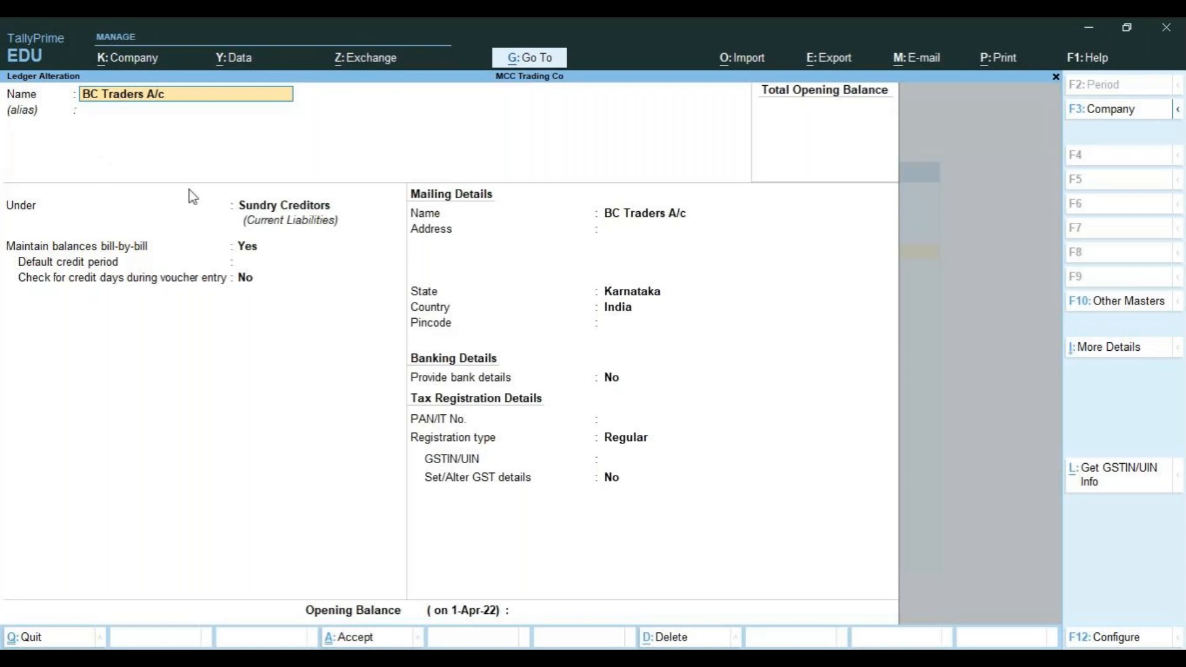
key(alt+d)
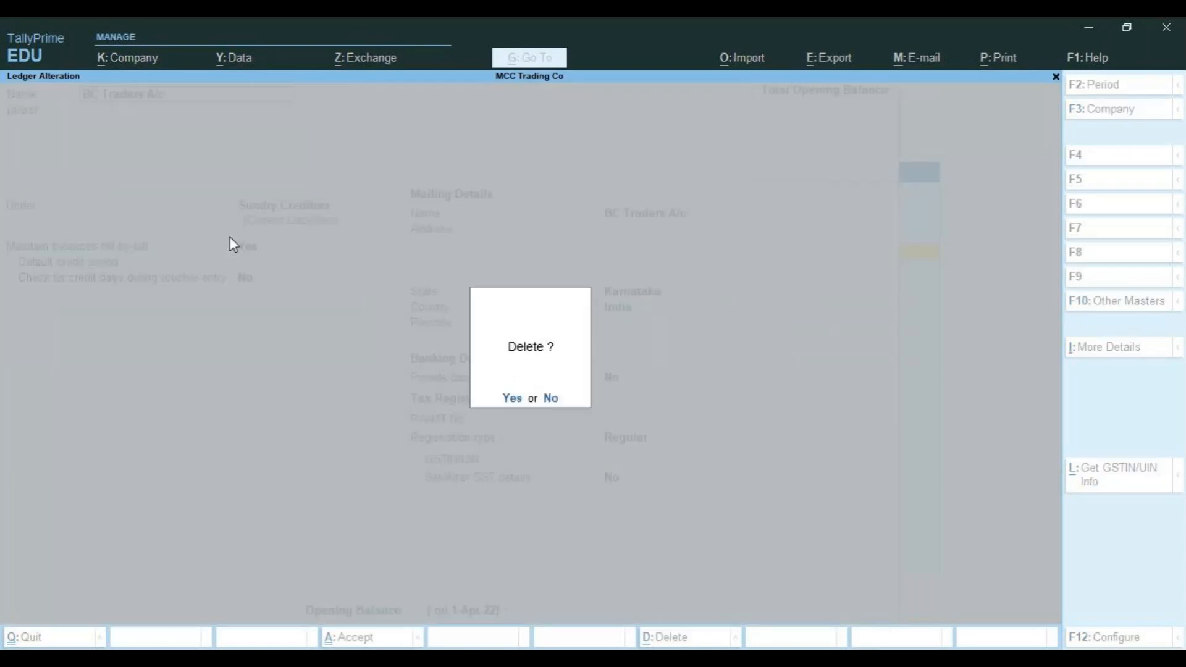
key(y)
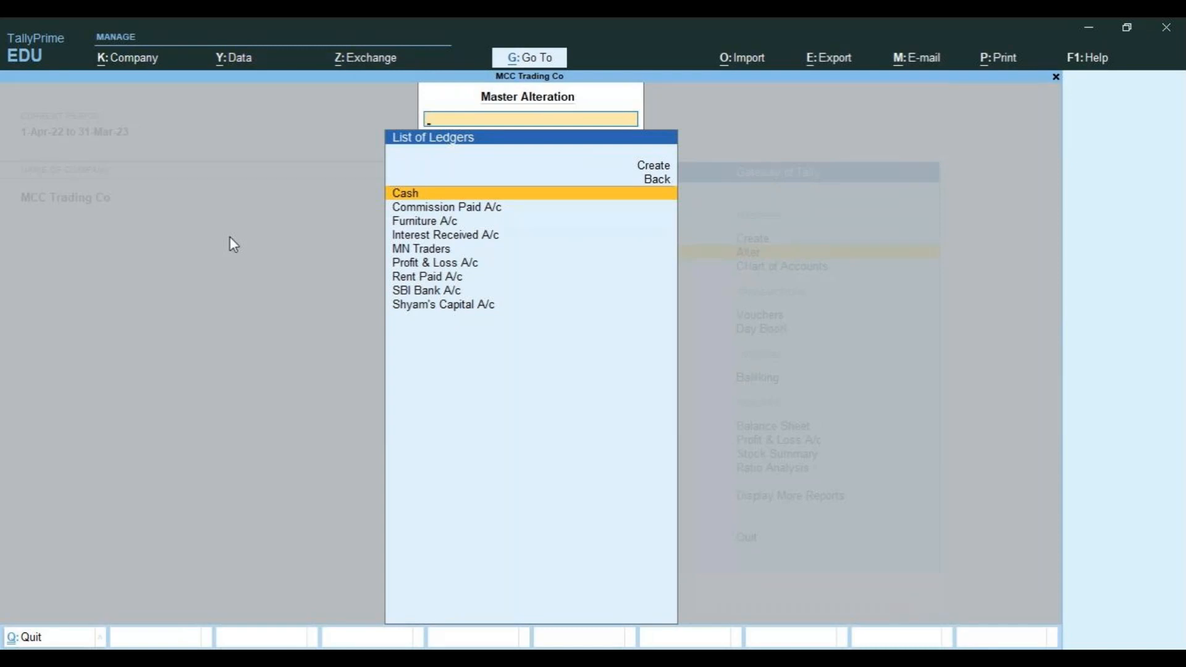
key(Escape)
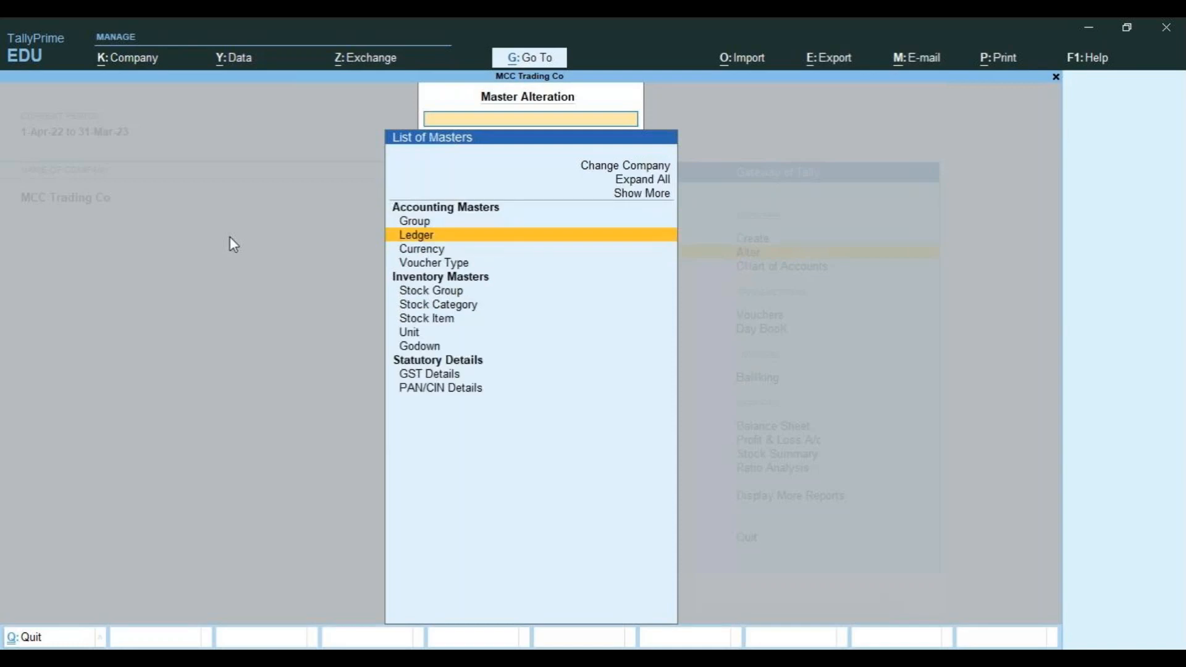
key(Escape)
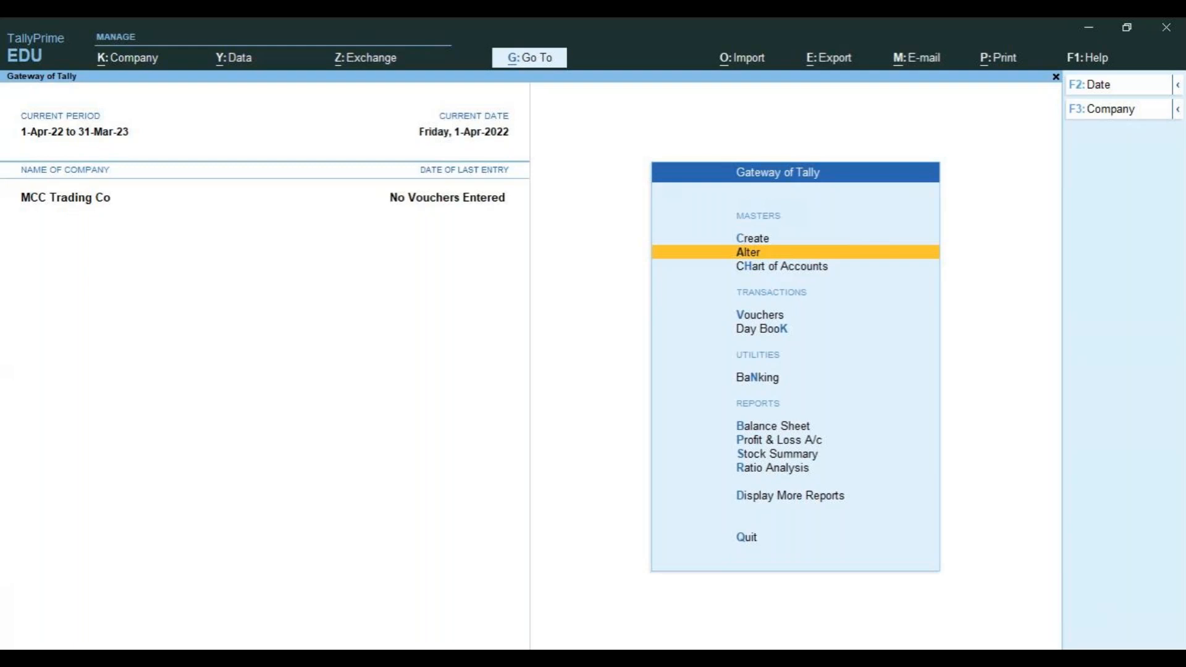
Delete the ledger Commission Paid A/c through master alteration.
key(Return)
key(Down)
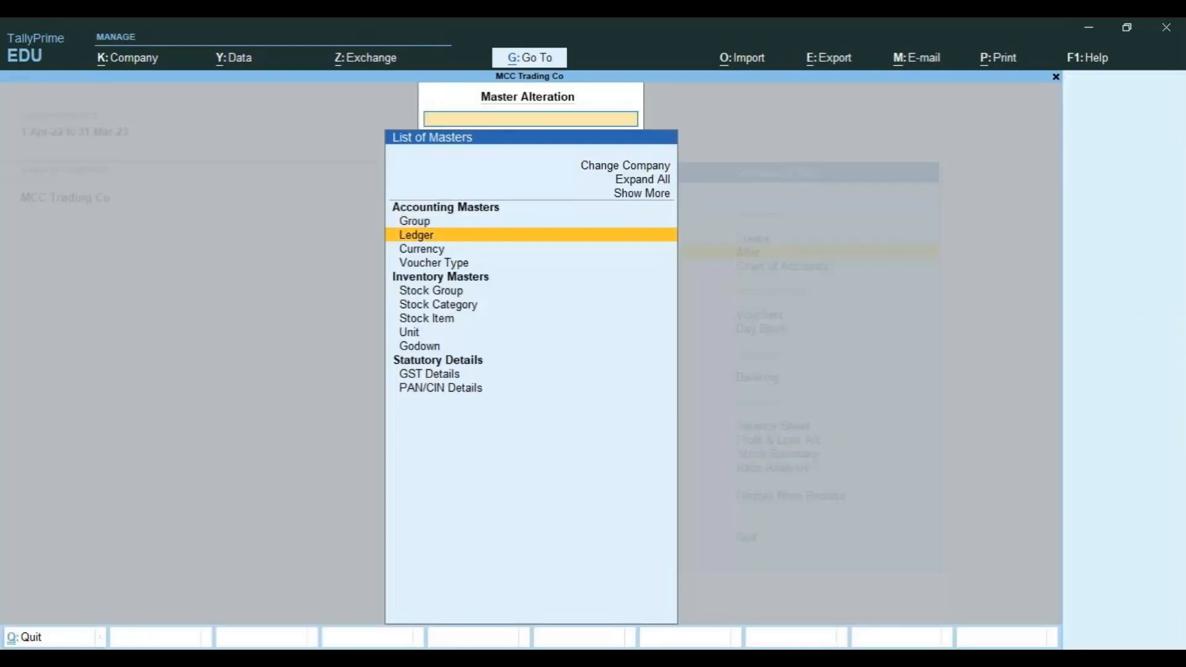
key(Return)
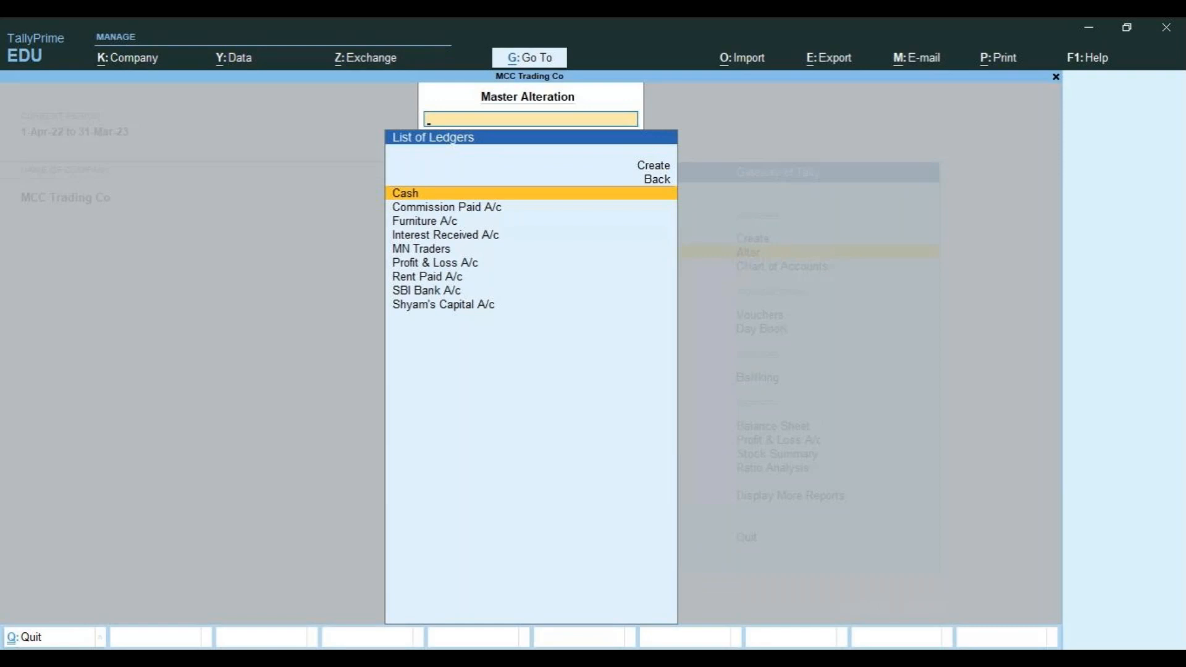
key(Down)
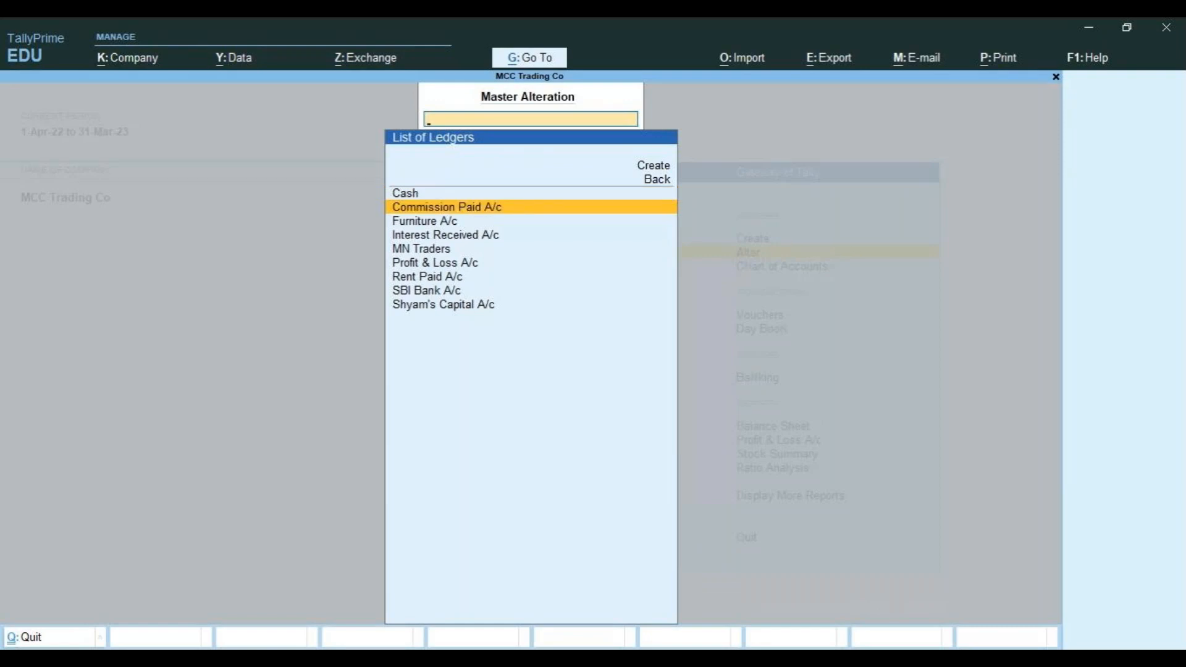
key(Return)
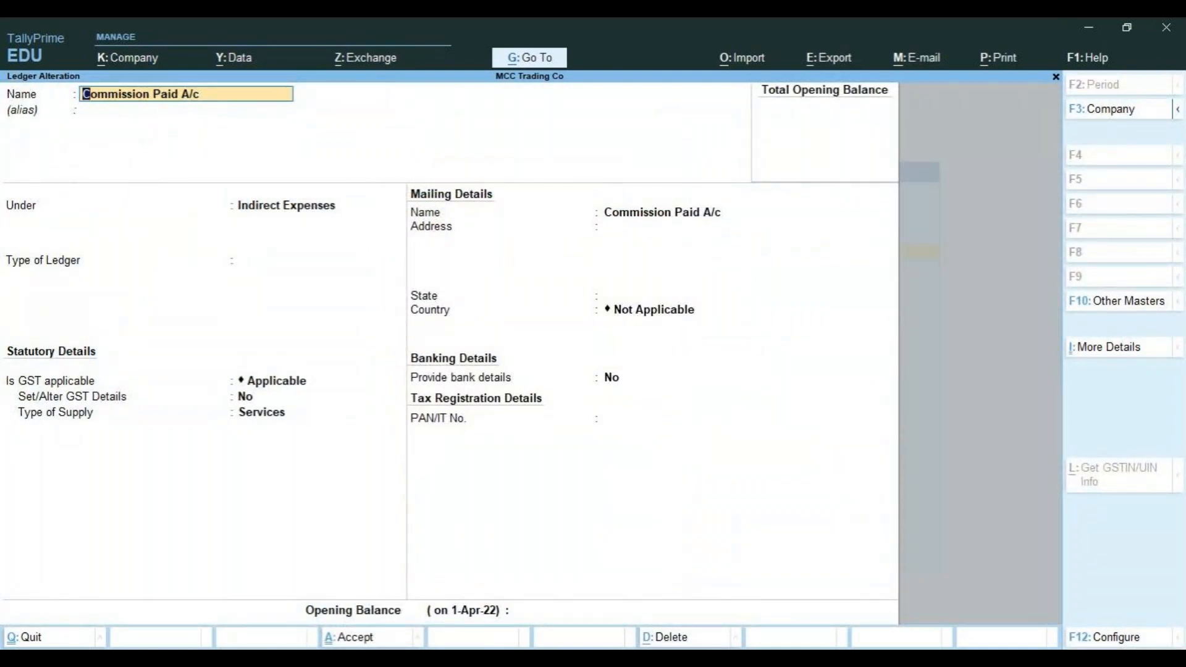
key(ctrl)
key(alt+d)
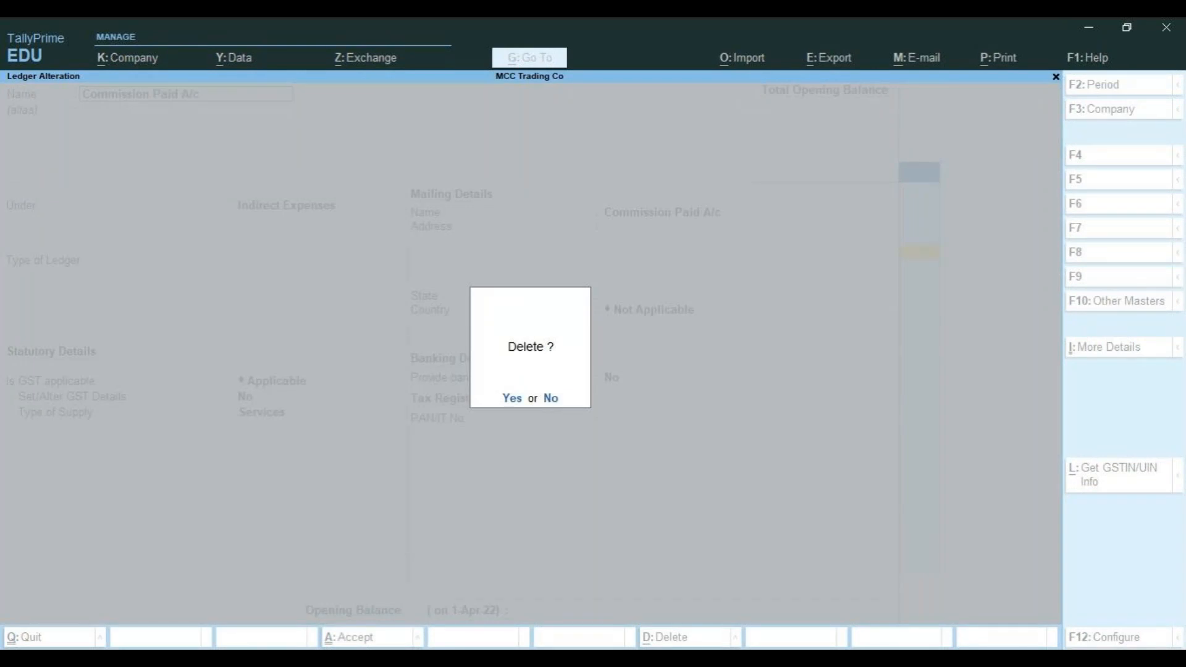
key(y)
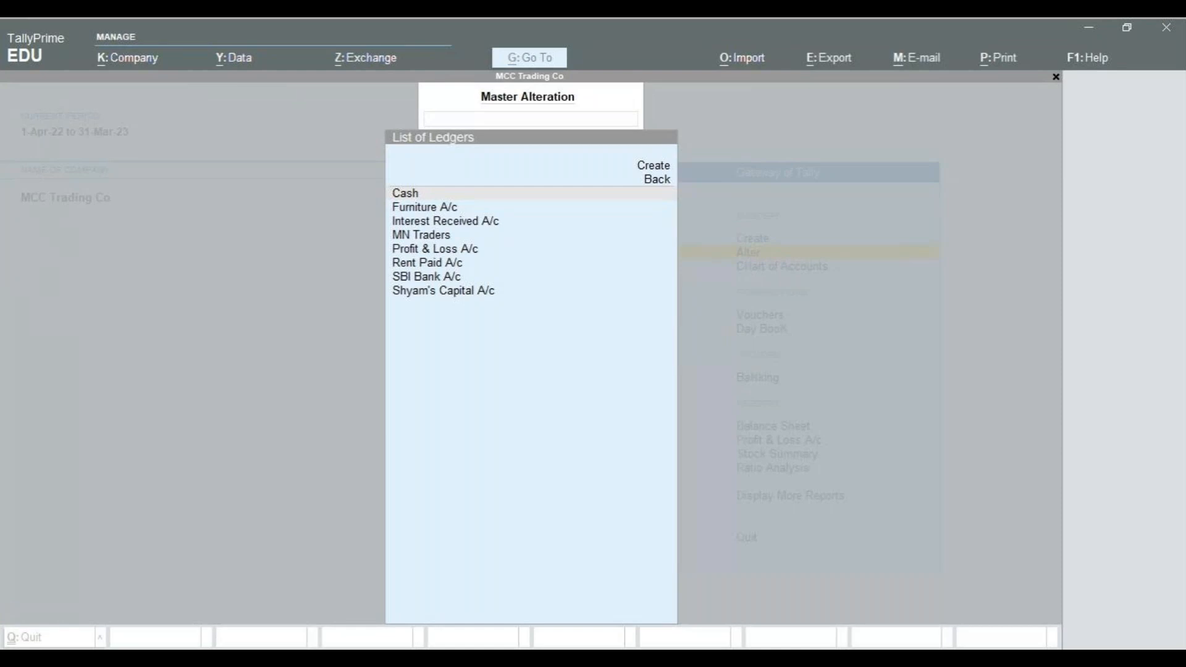
click(920, 405)
click(660, 436)
key(alt+Tab)
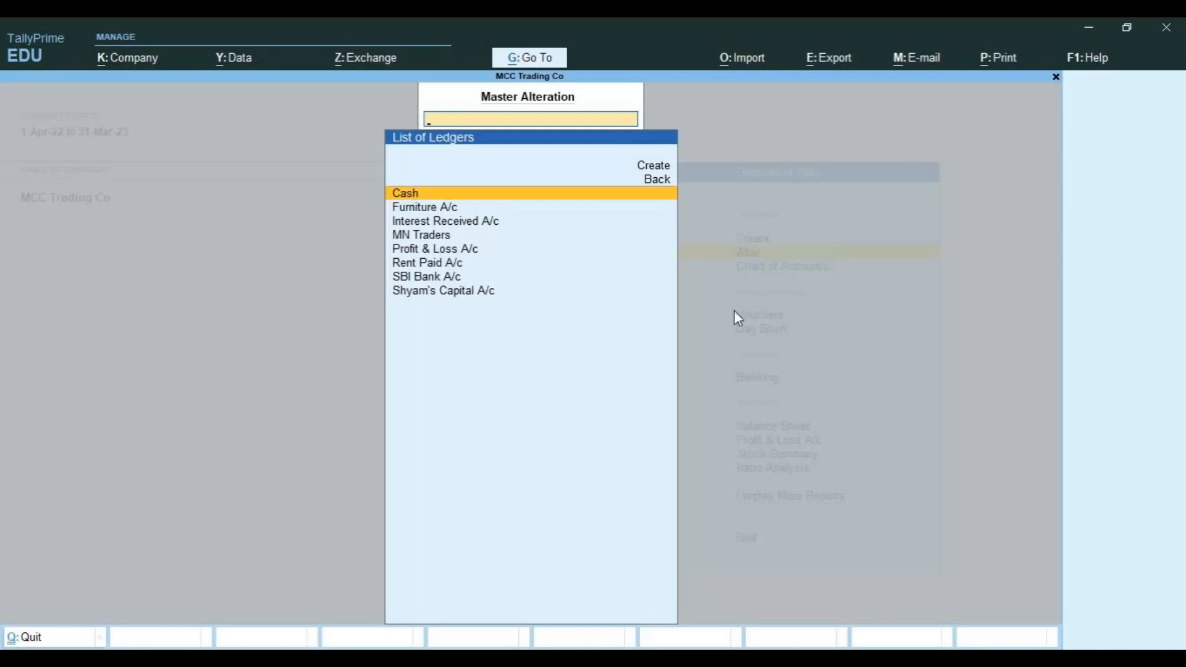
Close the master alteration lists and return to the Gateway of Tally.
key(Escape)
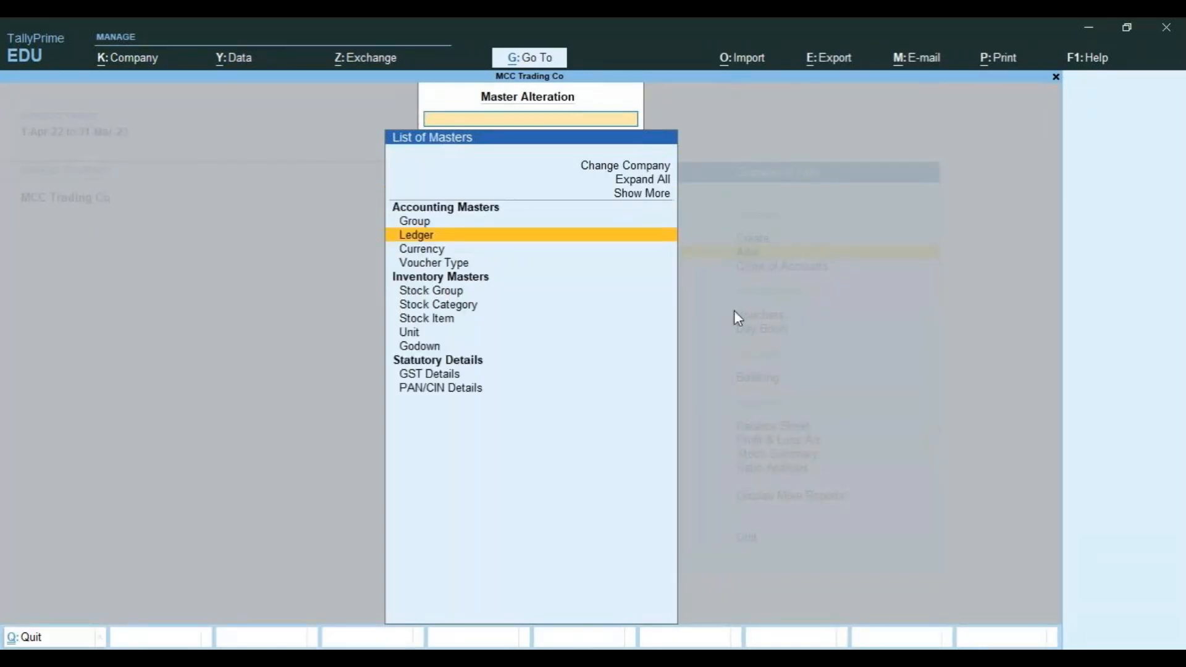
key(Escape)
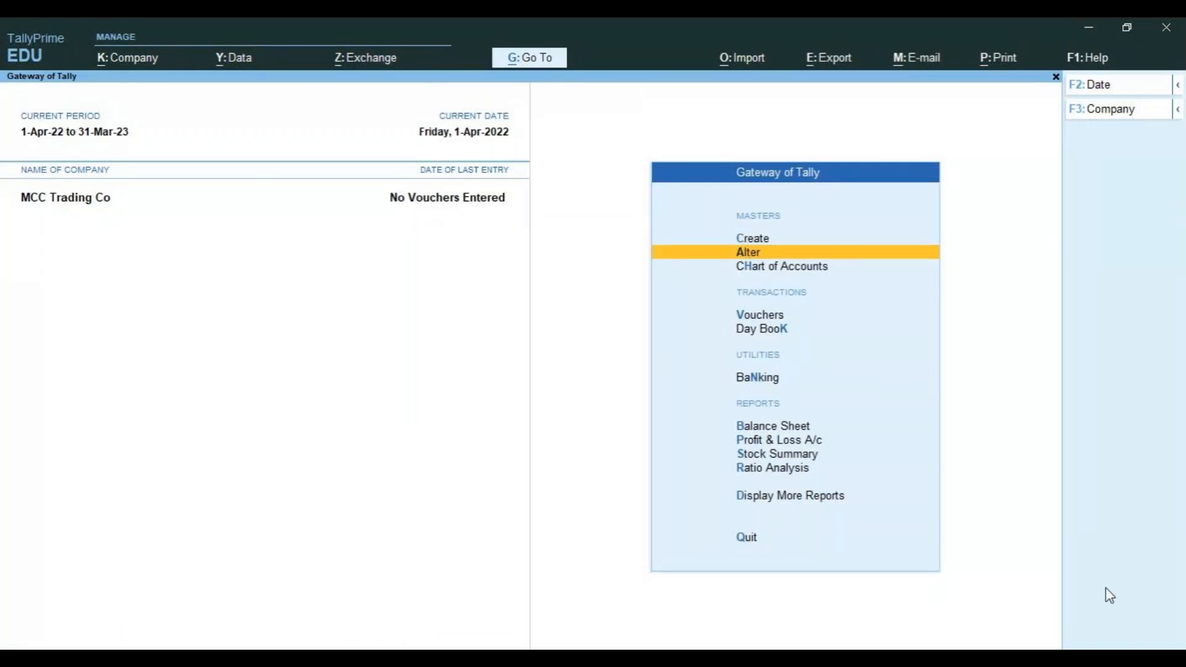
key(Up)
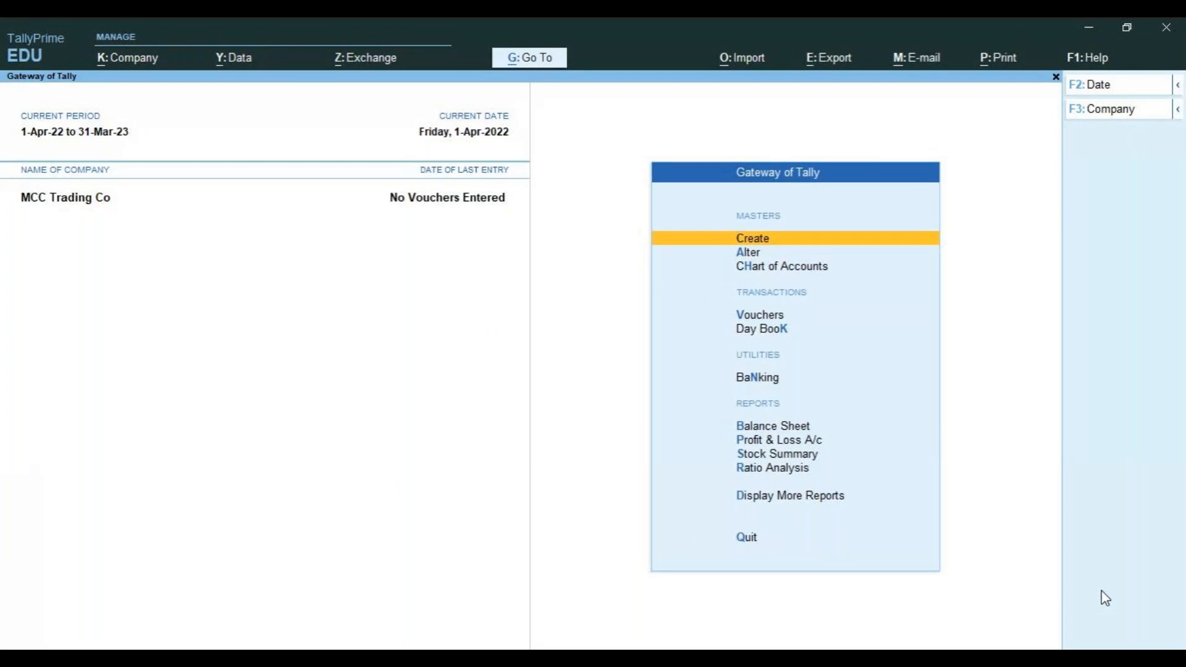
key(Return)
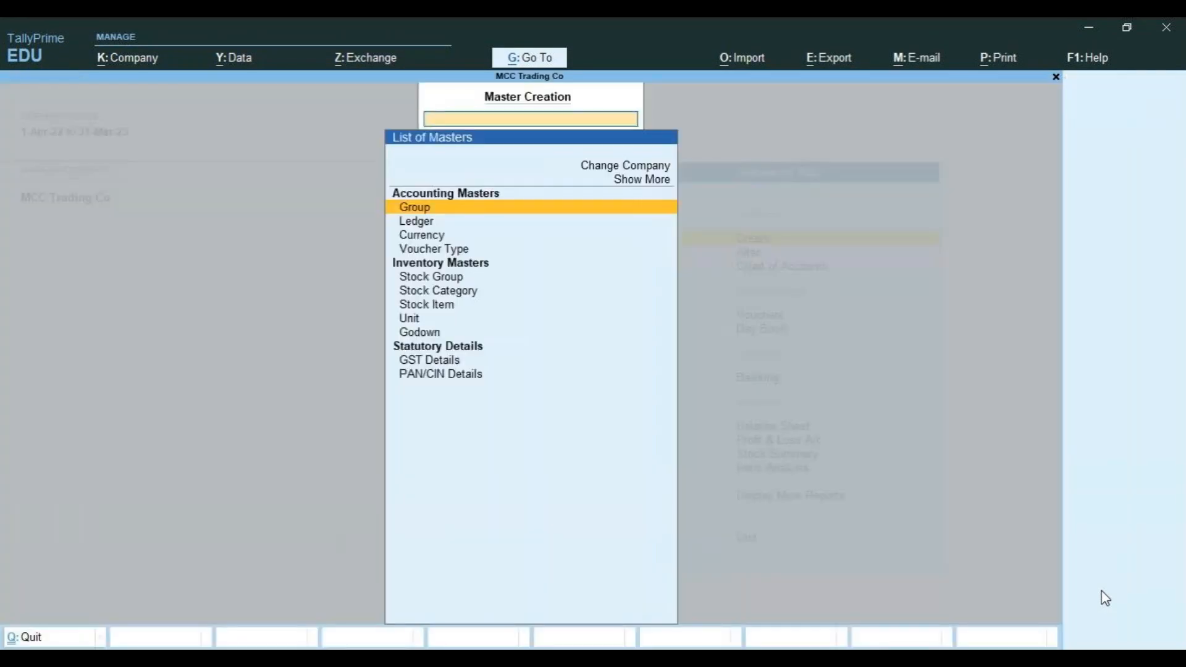
key(Down)
key(Down)
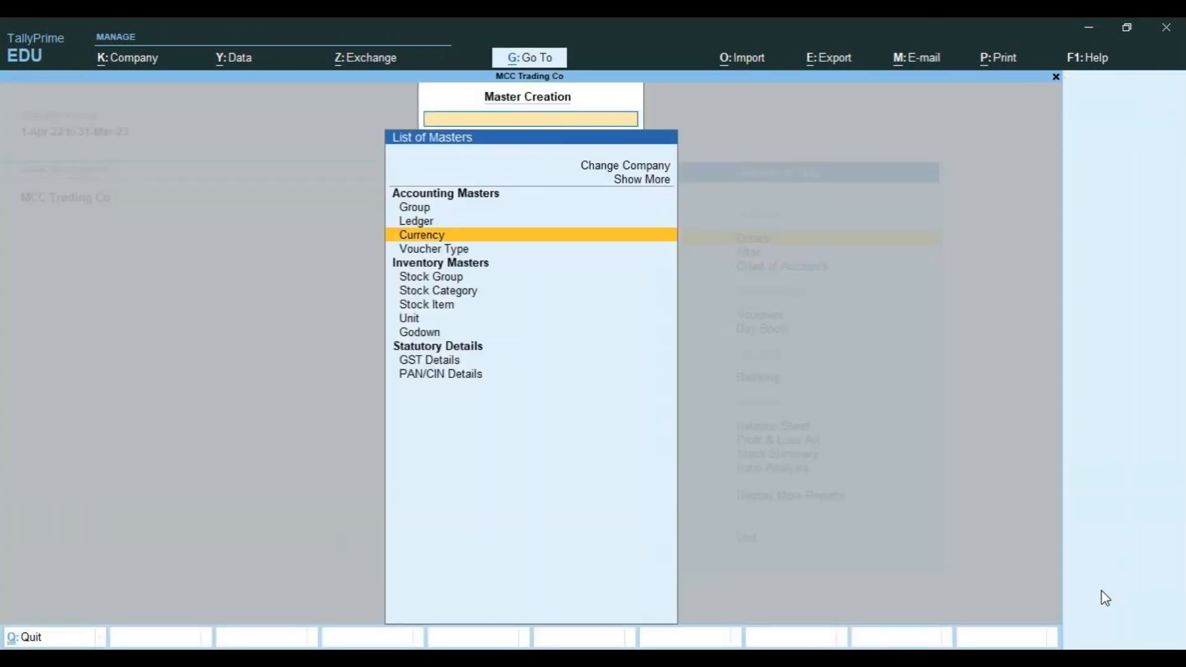
key(Return)
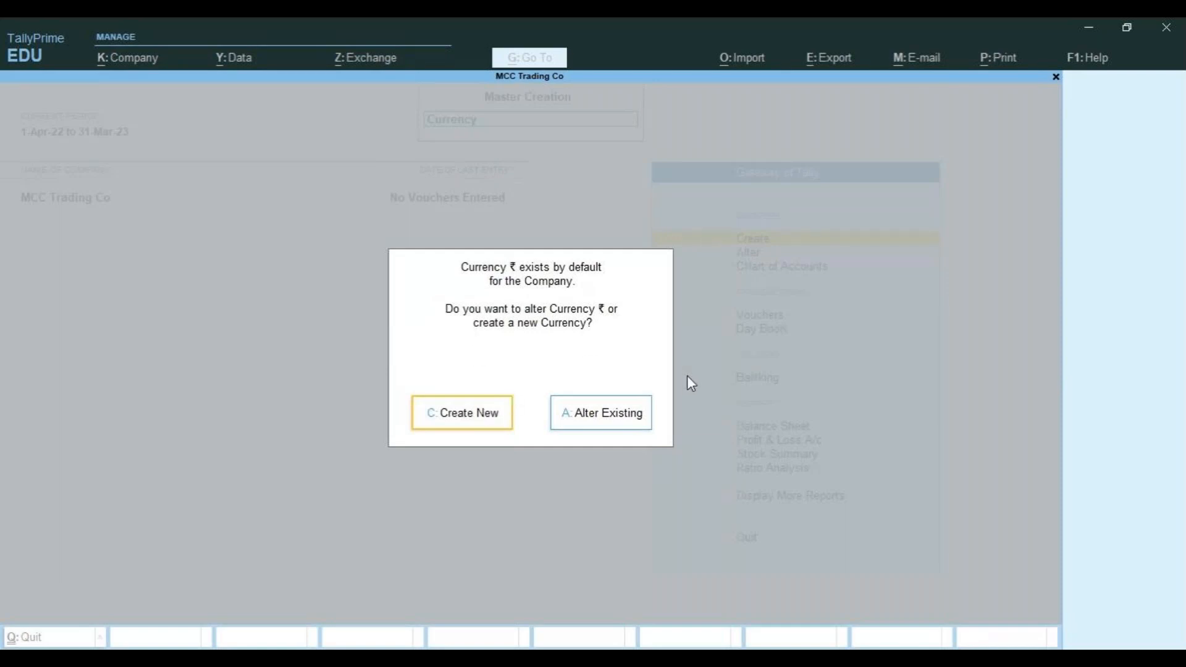
key(c)
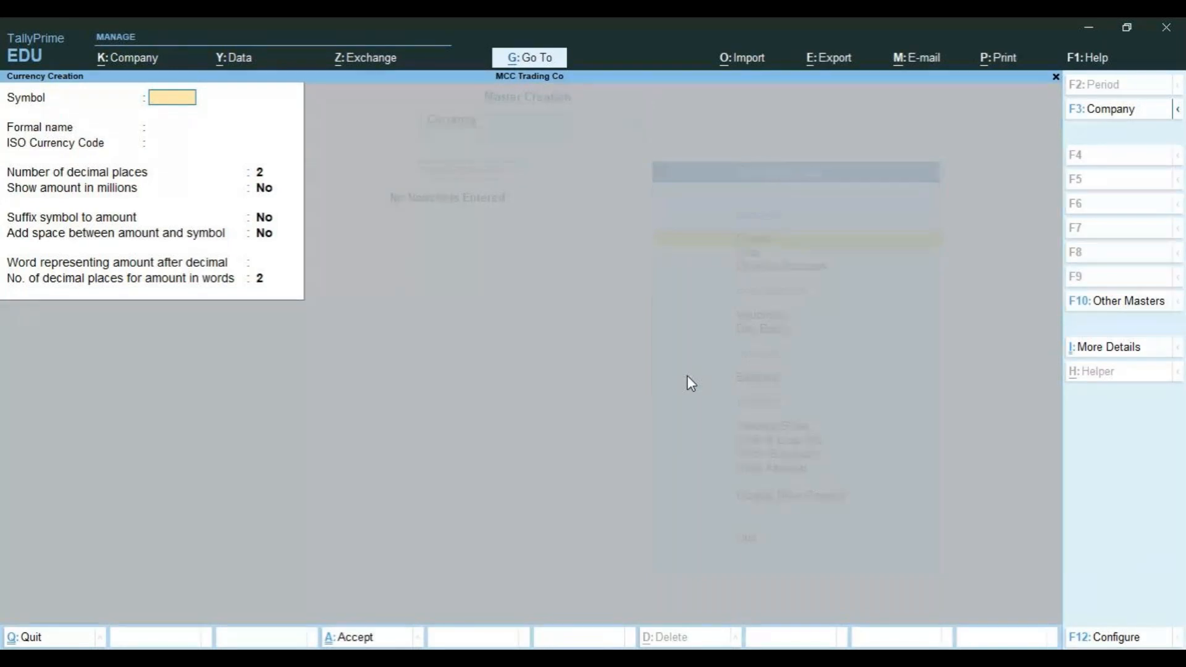
key(alt)
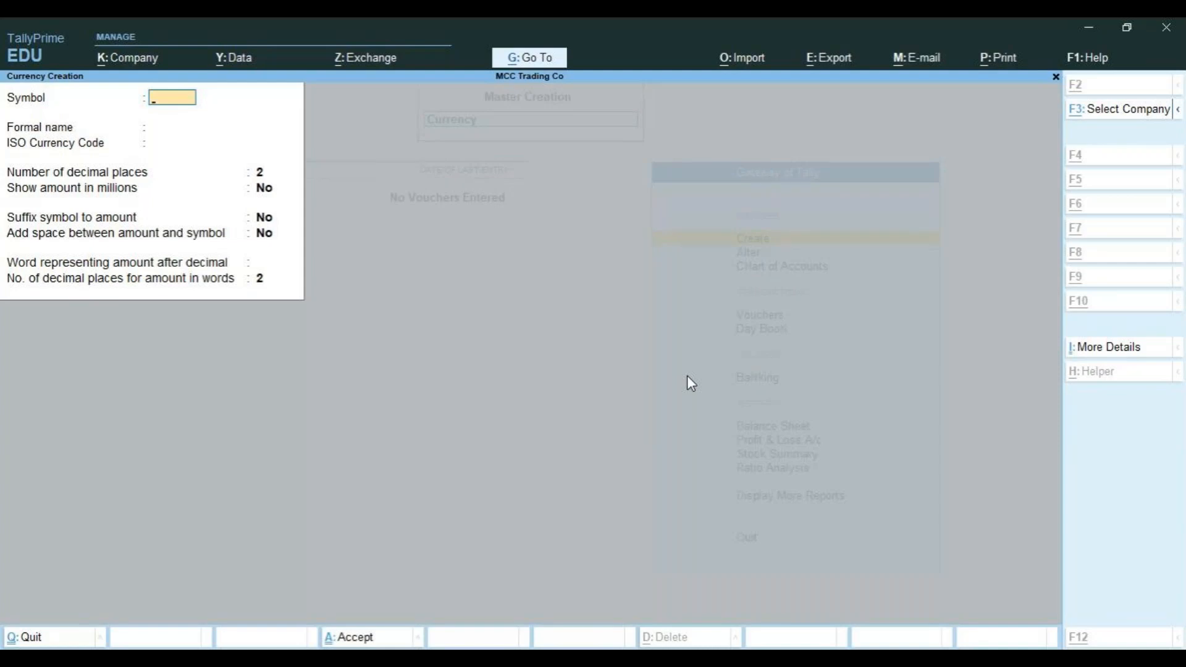
text(£)
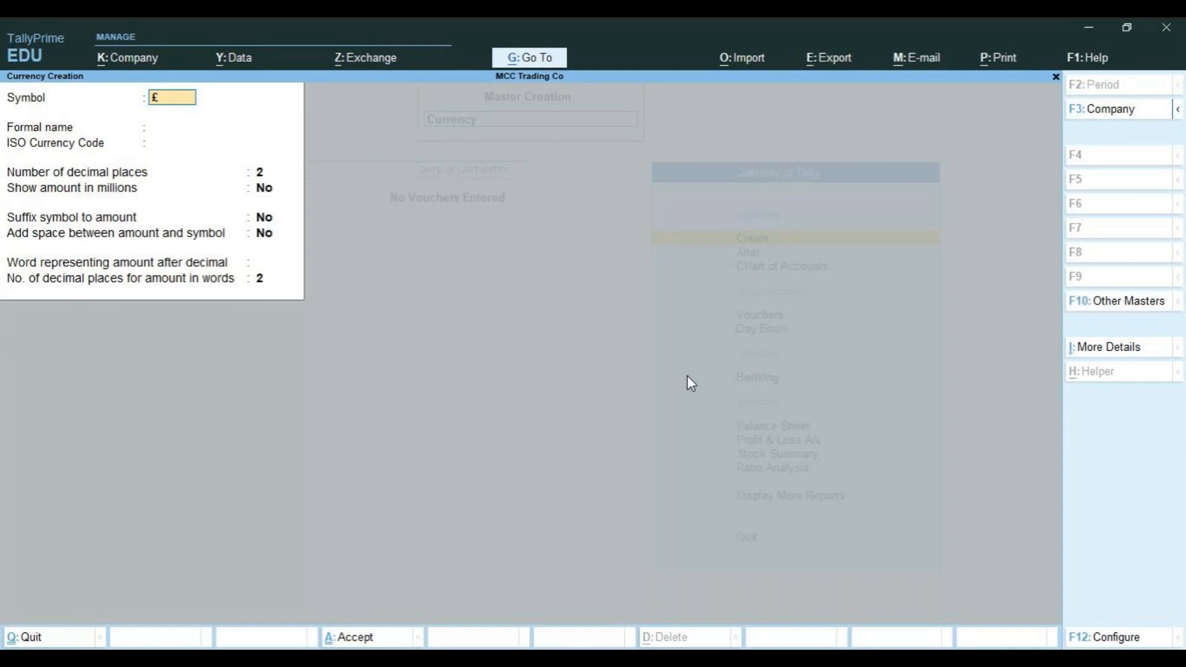
key(BackSpace)
key(Escape)
key(Escape)
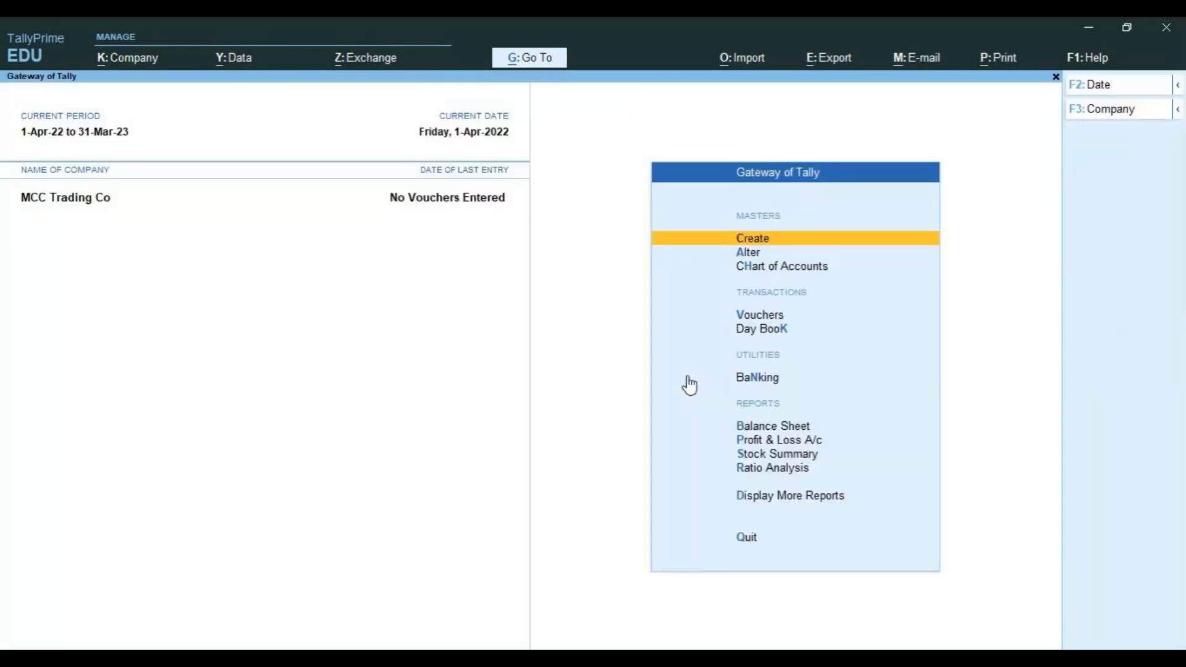
Create a currency with the symbol £ and the formal name Pound, and save it.
key(Return)
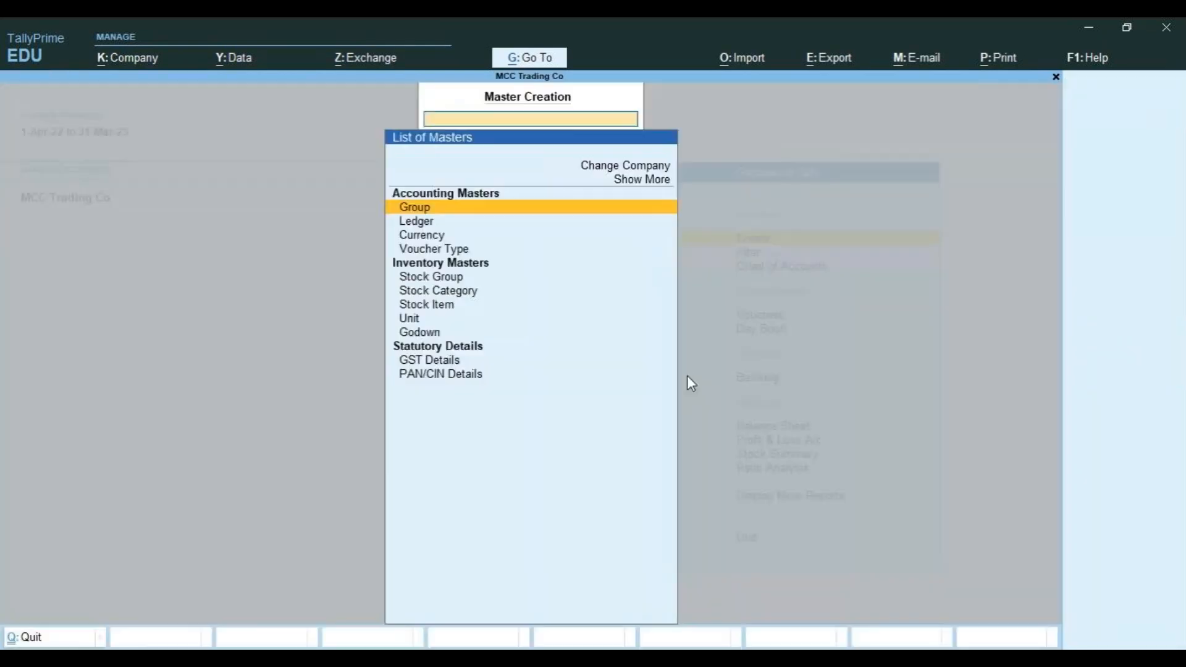
key(Down)
key(Down)
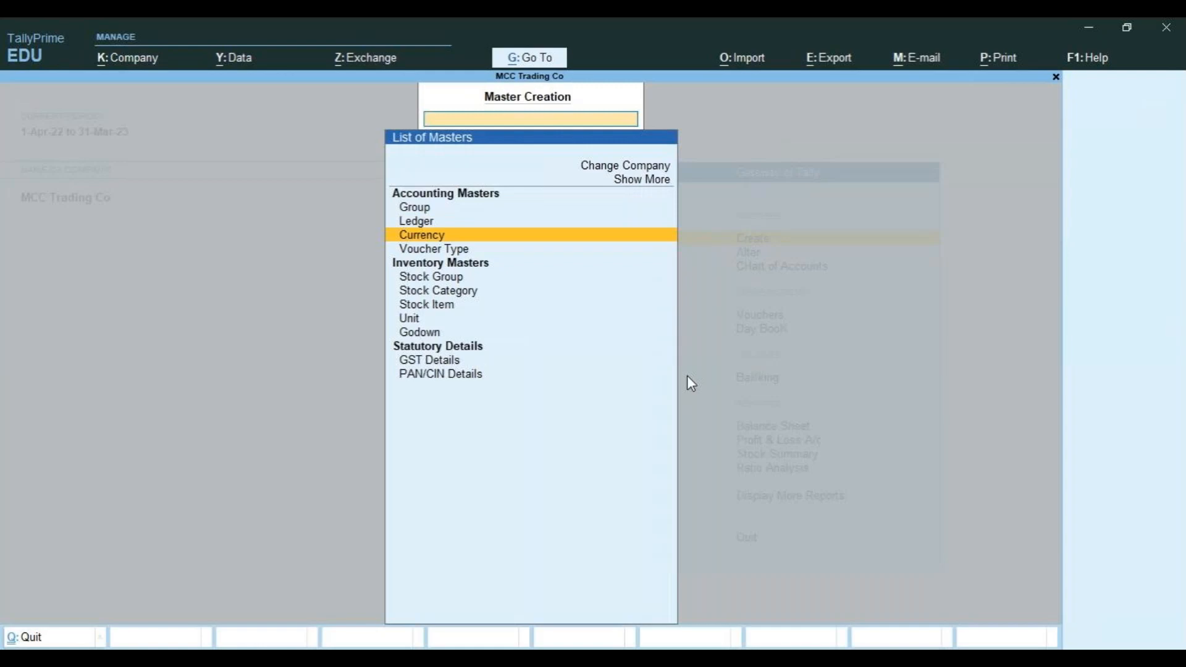
key(Return)
key(c)
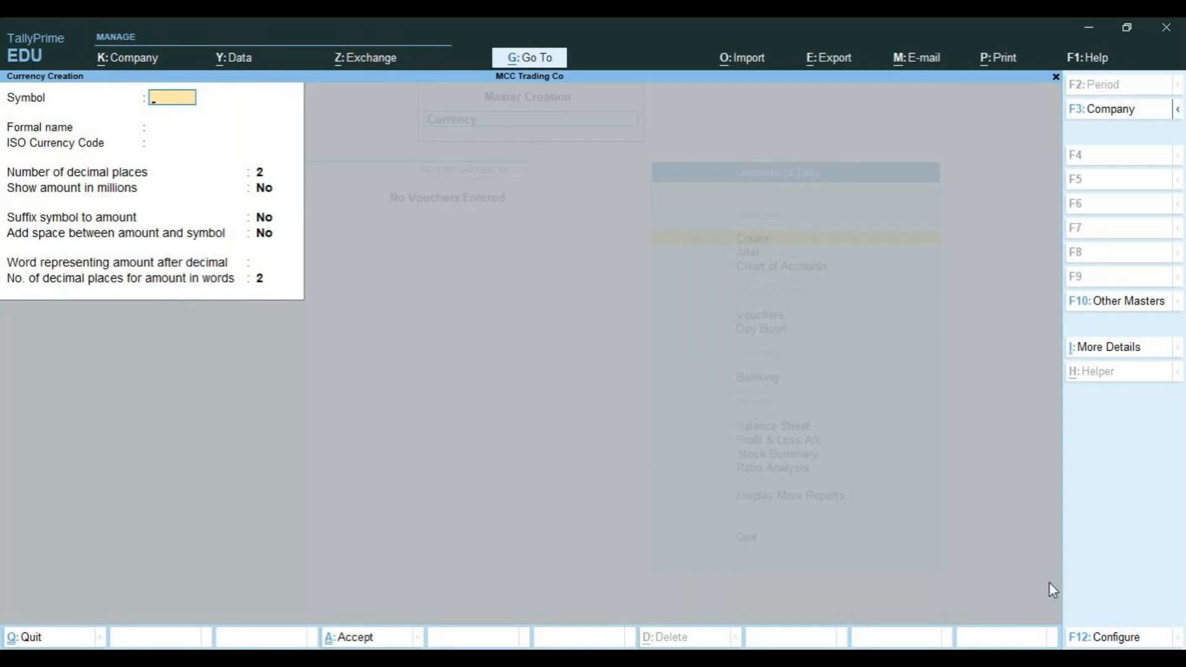
key(alt)
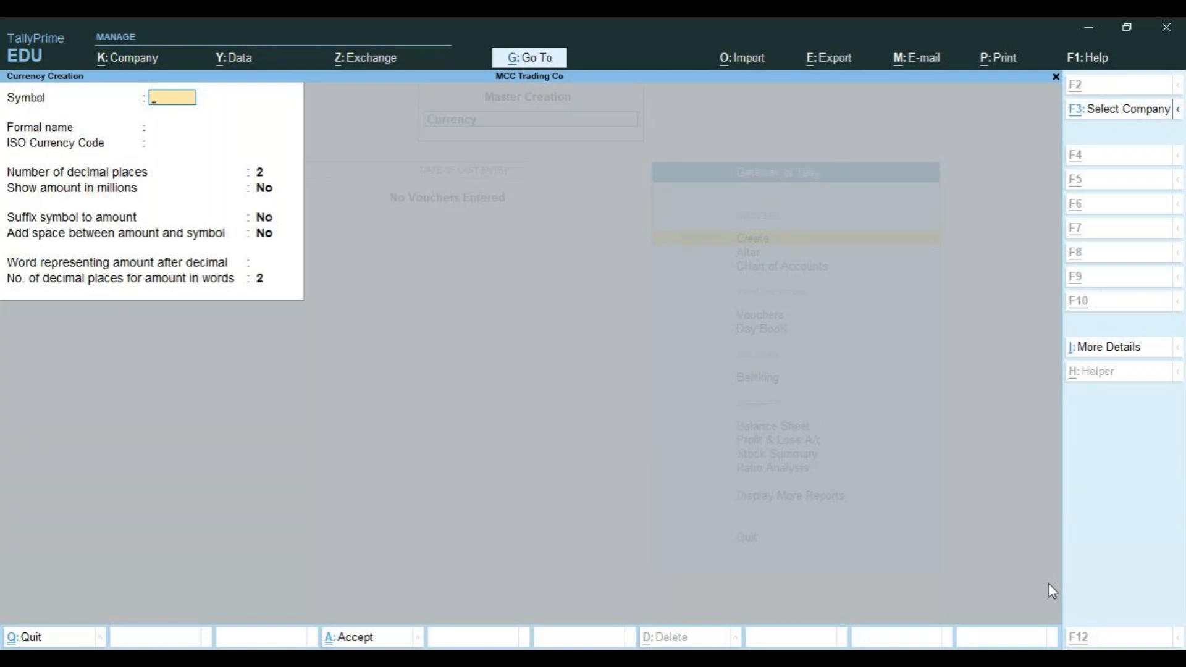
text(£)
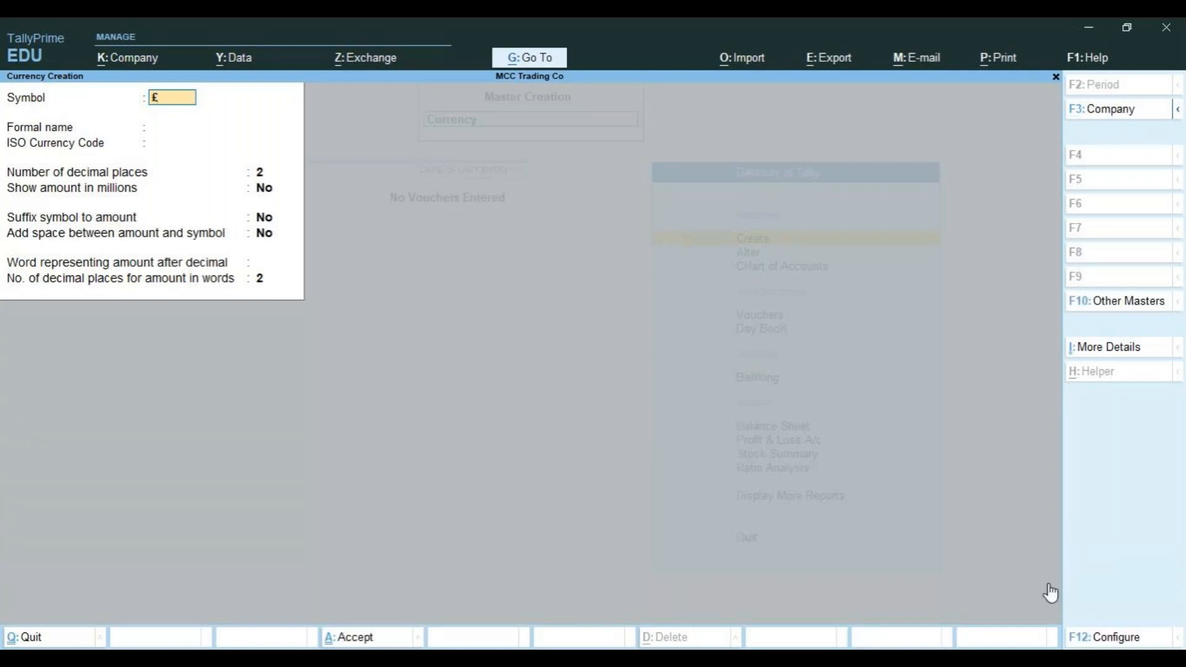
key(Return)
text(Pound)
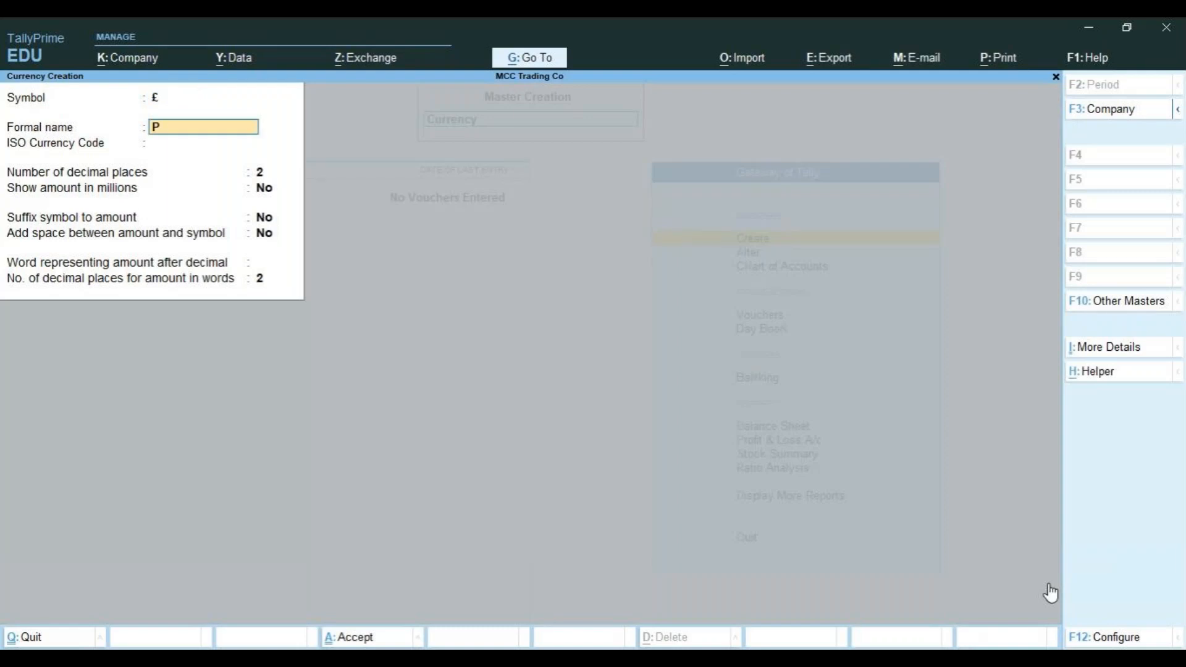
key(Return)
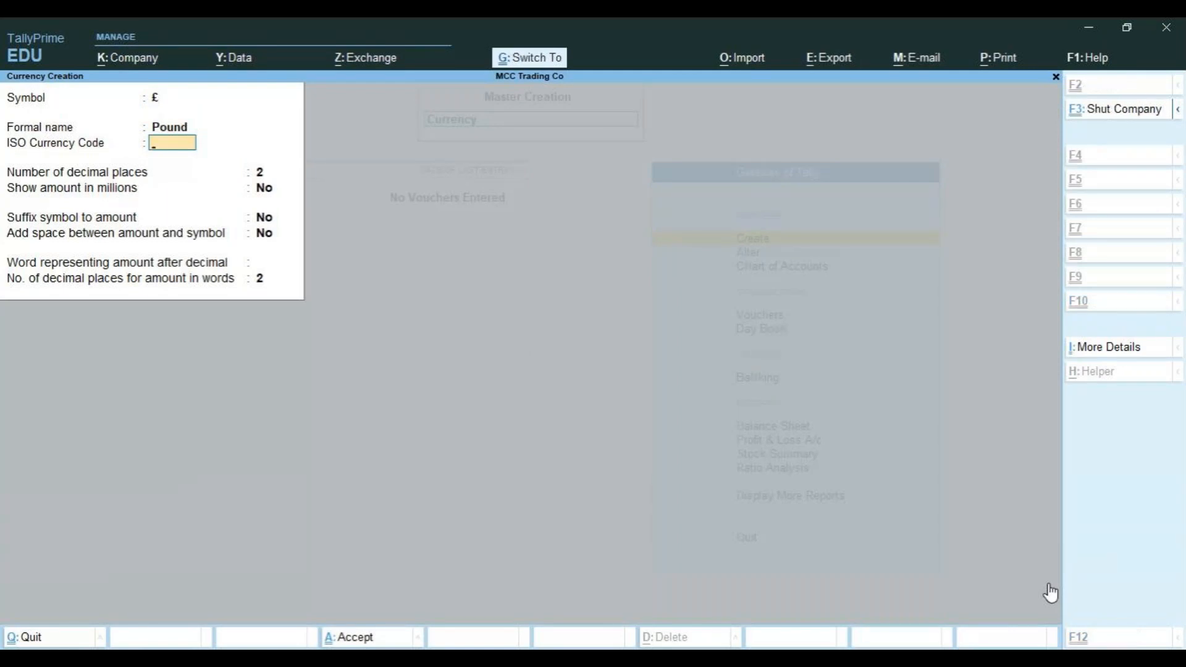
key(ctrl+a)
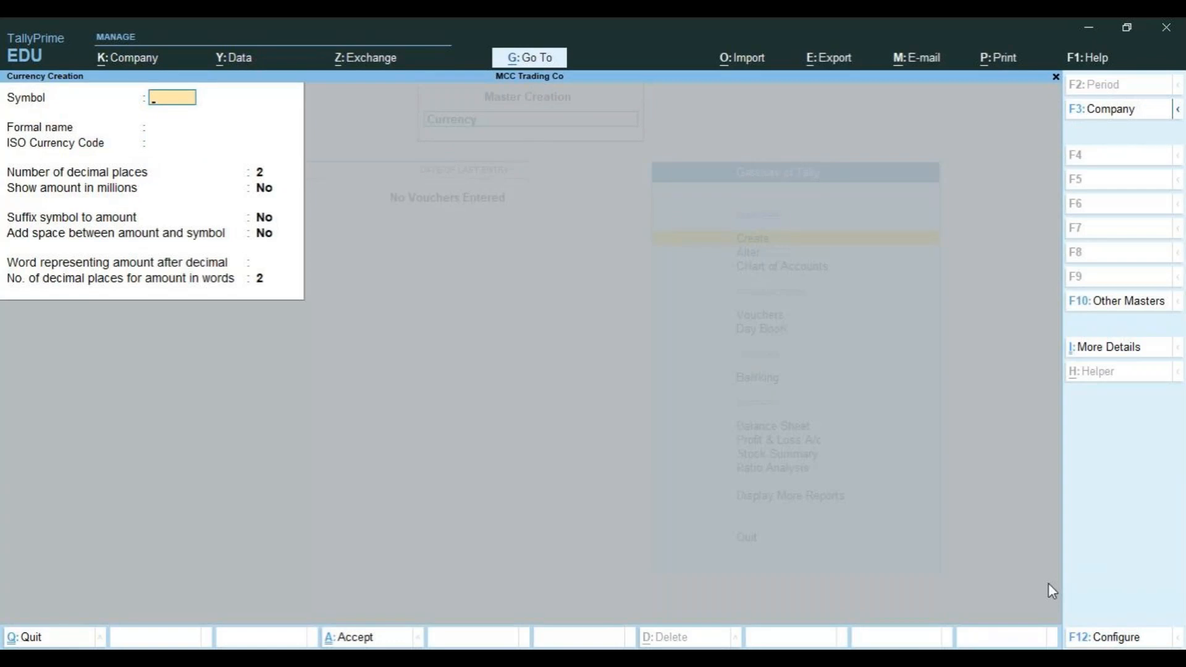
Create a currency with the symbol ¥ and the formal name Yen, and save it.
key(ctrl)
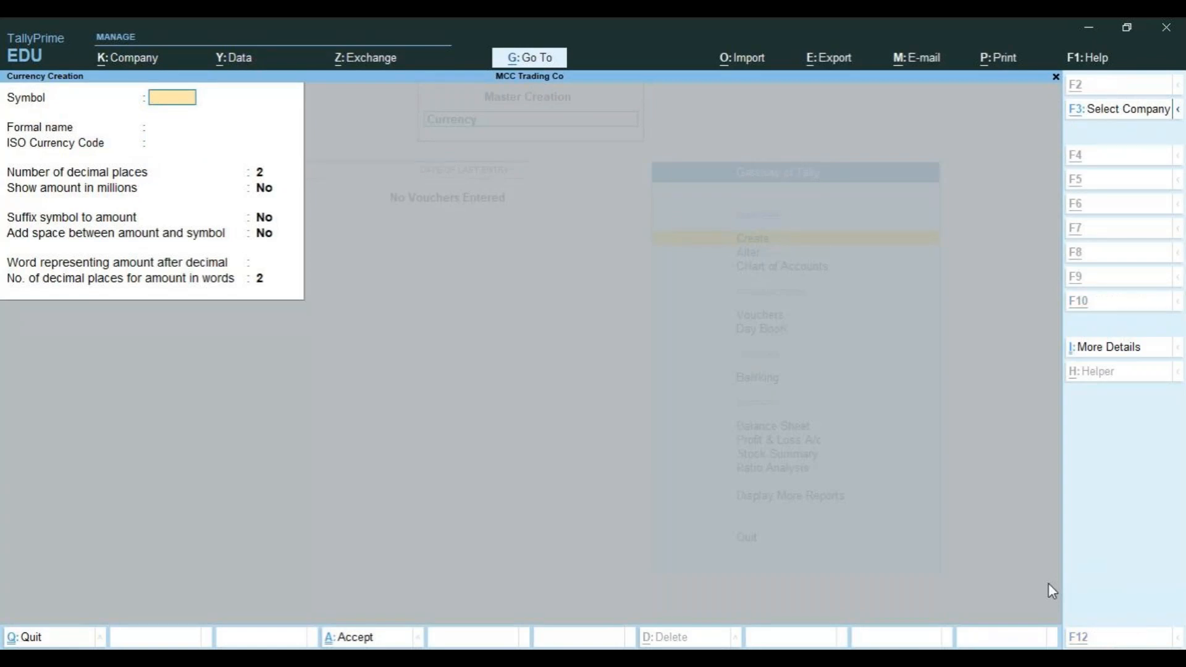
text(¥)
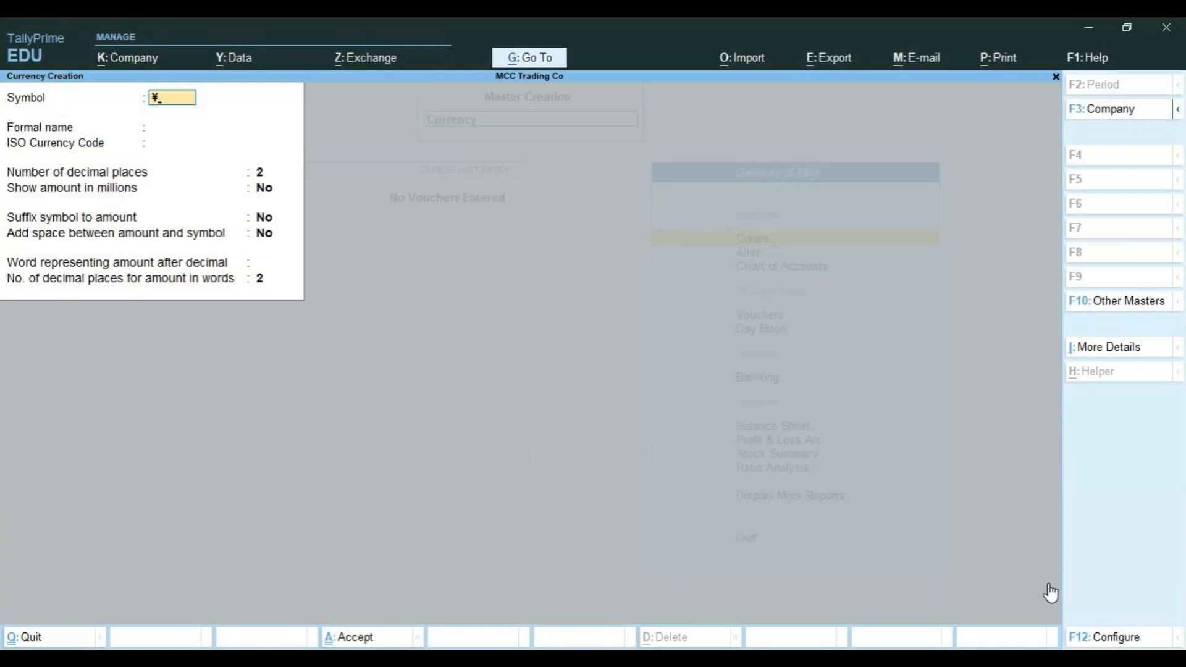
key(Return)
text(en)
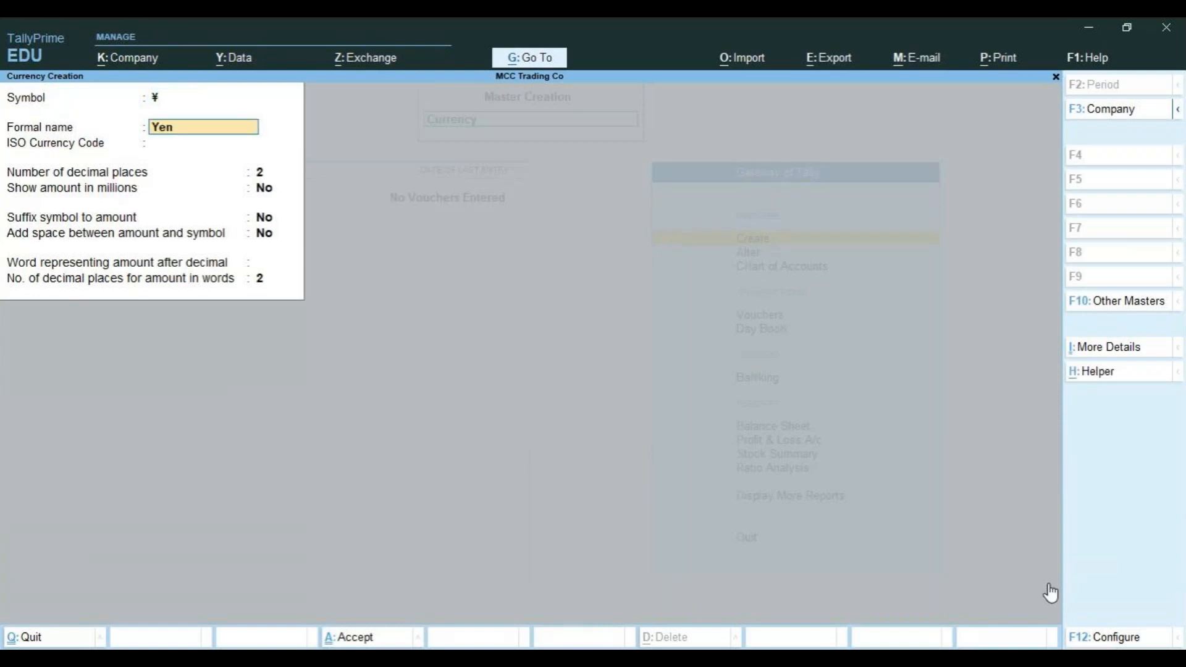
key(Return)
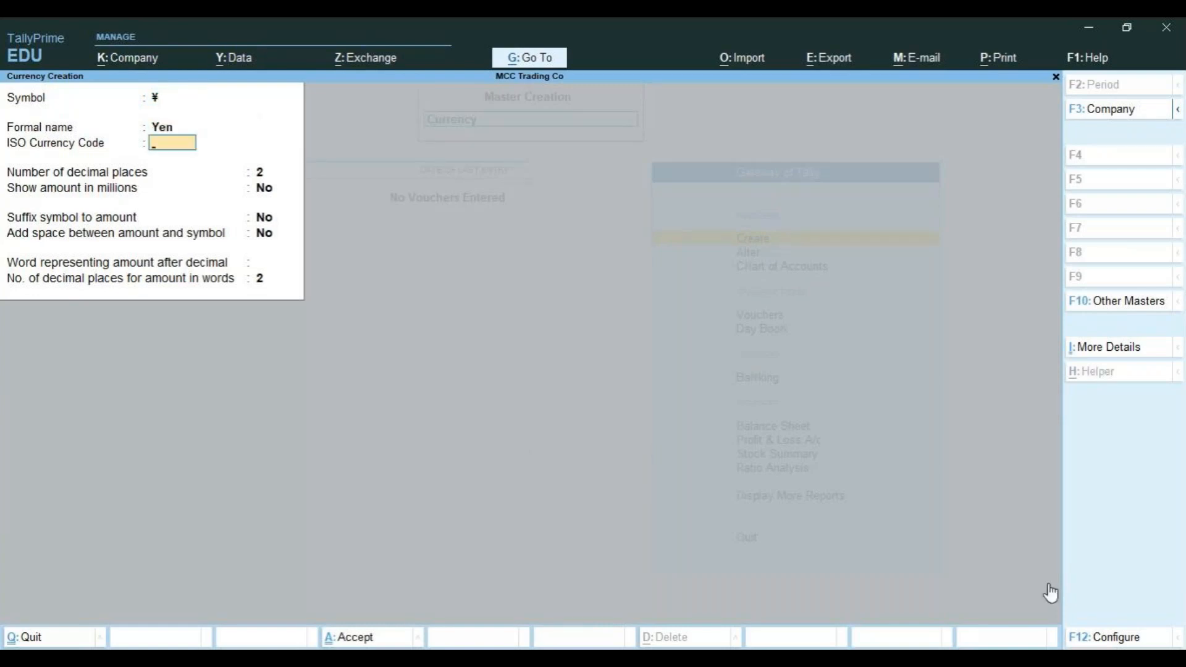
key(ctrl+a)
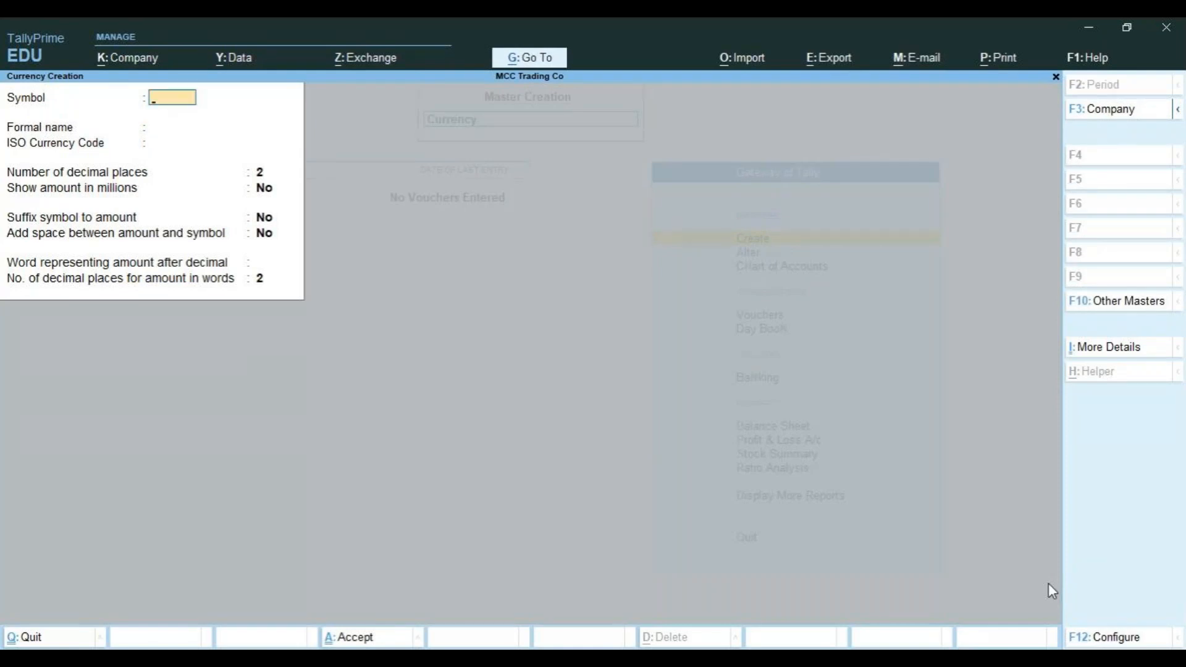
Create a currency with the symbol € and the formal name Euro, and save it.
key(alt)
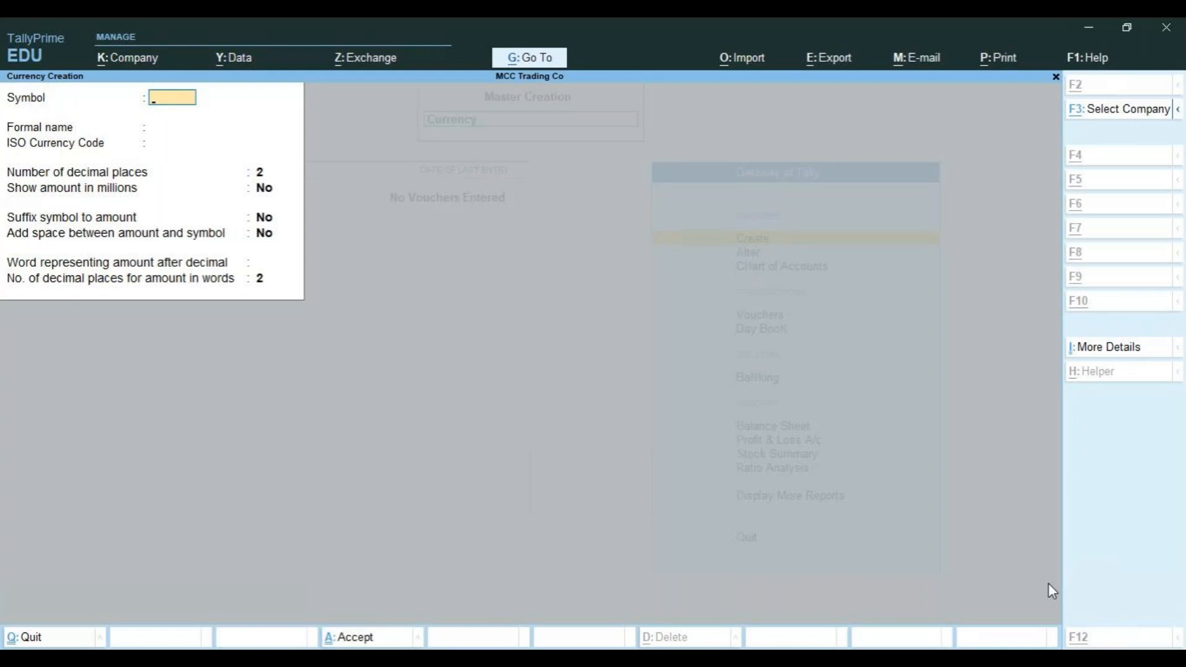
text(€)
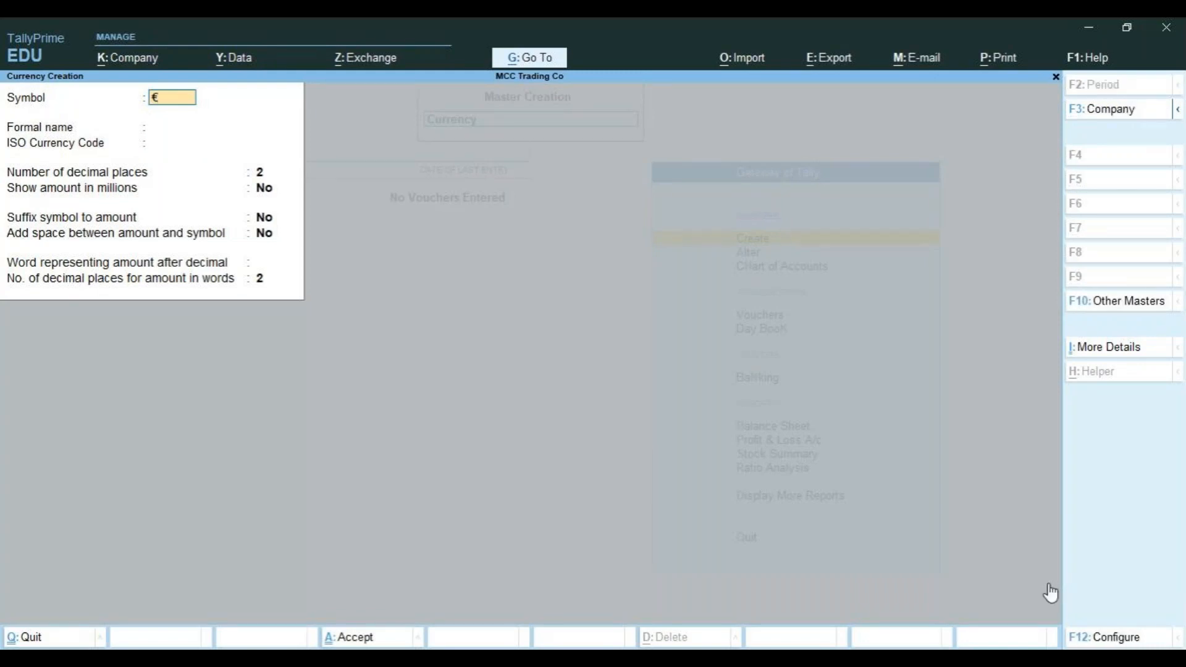
key(Return)
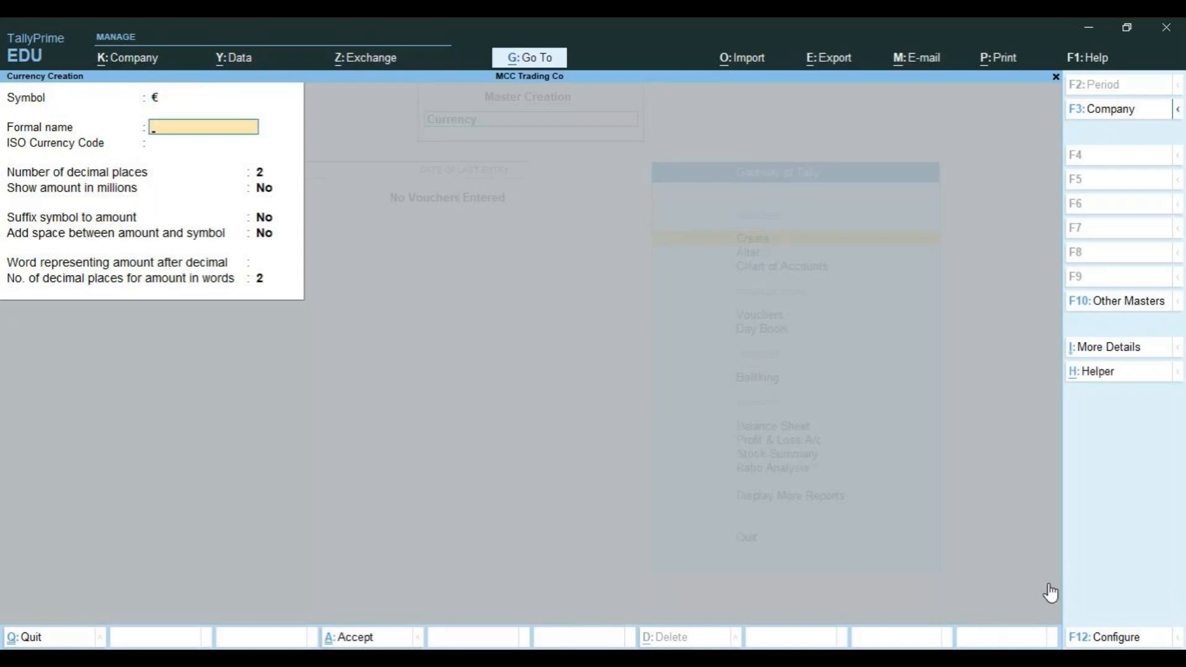
text(Euro)
key(Return)
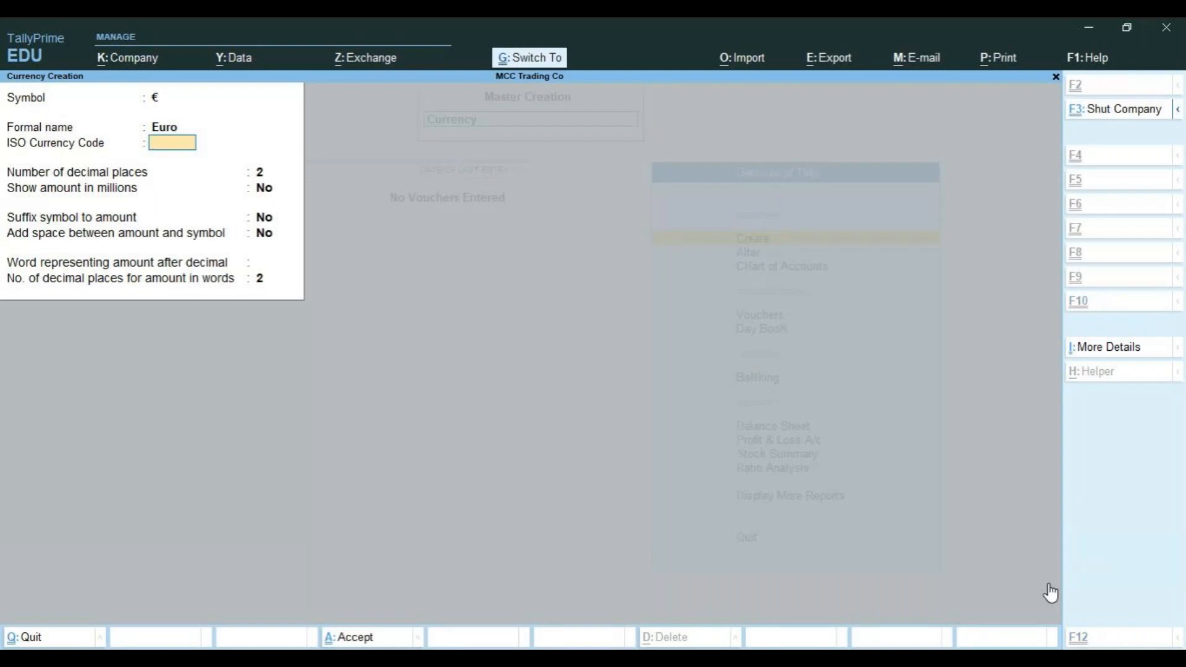
key(ctrl+a)
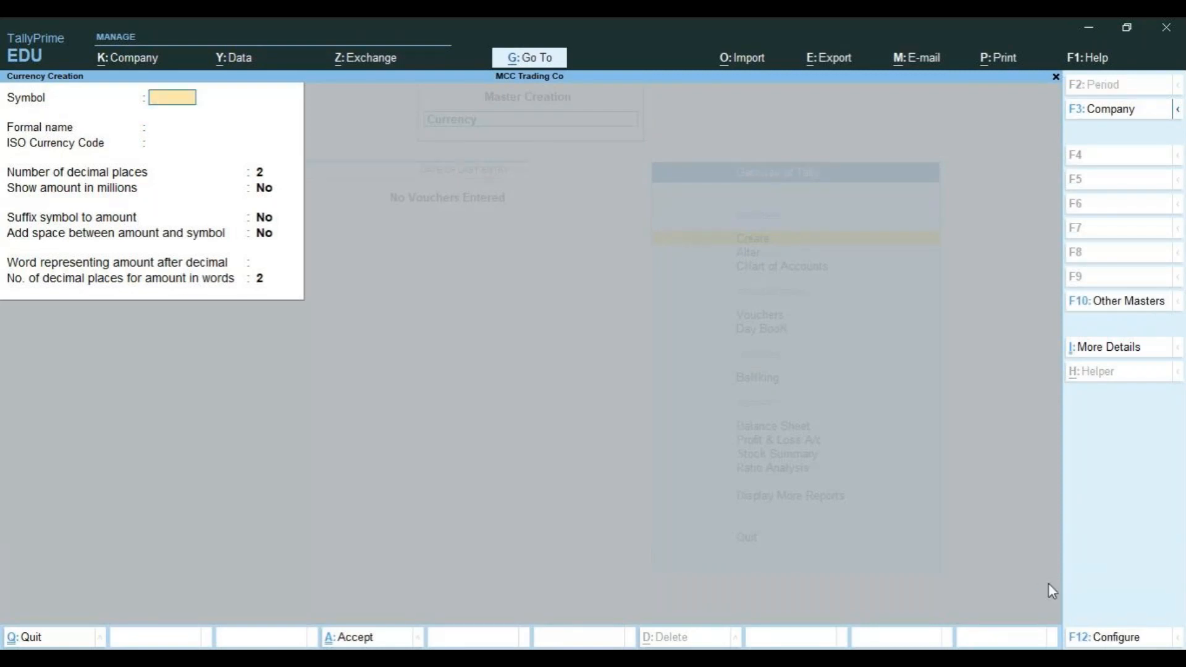
Create a currency with the symbol $ and the formal name Dollar, and save it.
text($)
key(Return)
text(Dolla)
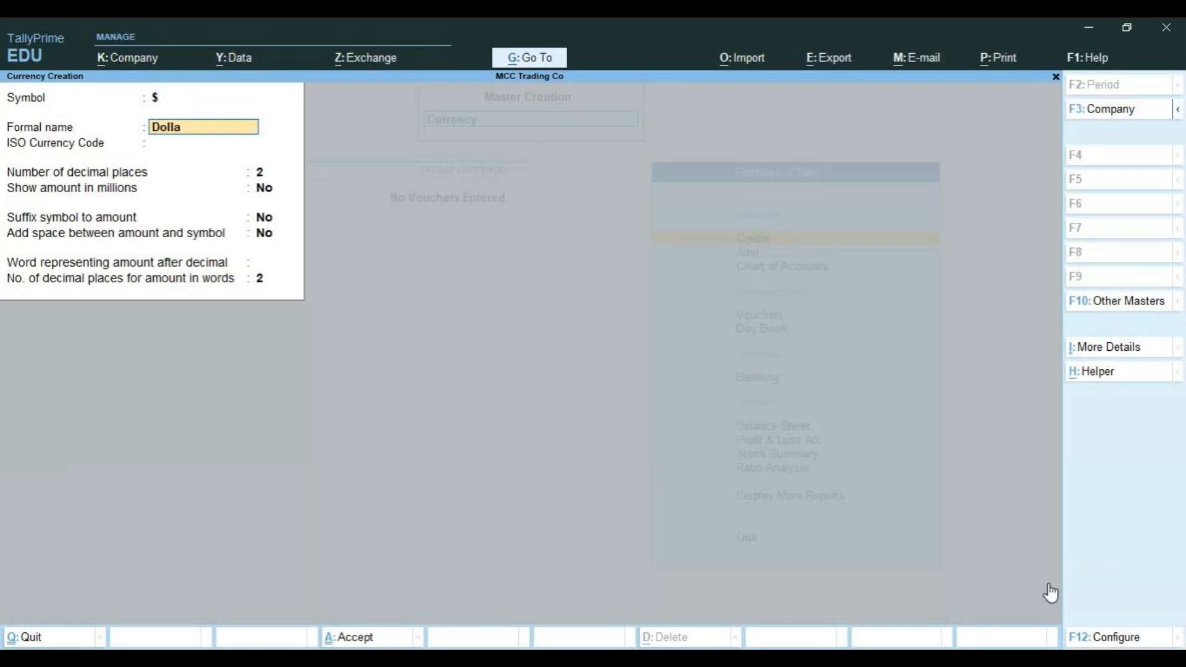
text(r)
key(Return)
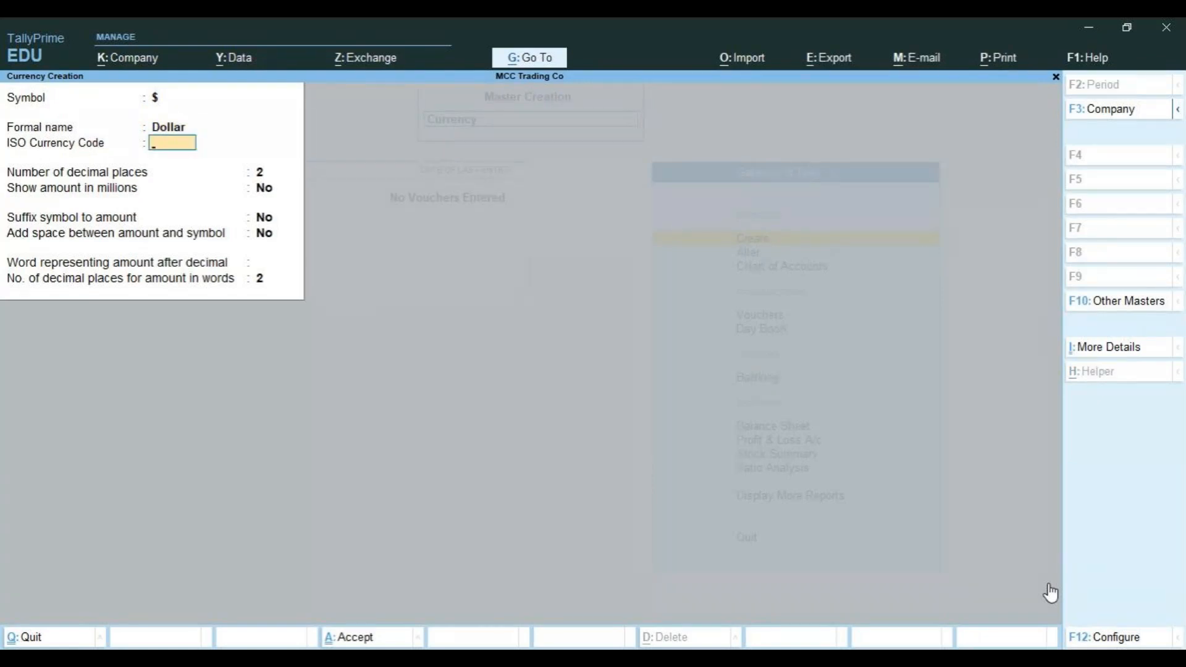
key(ctrl+a)
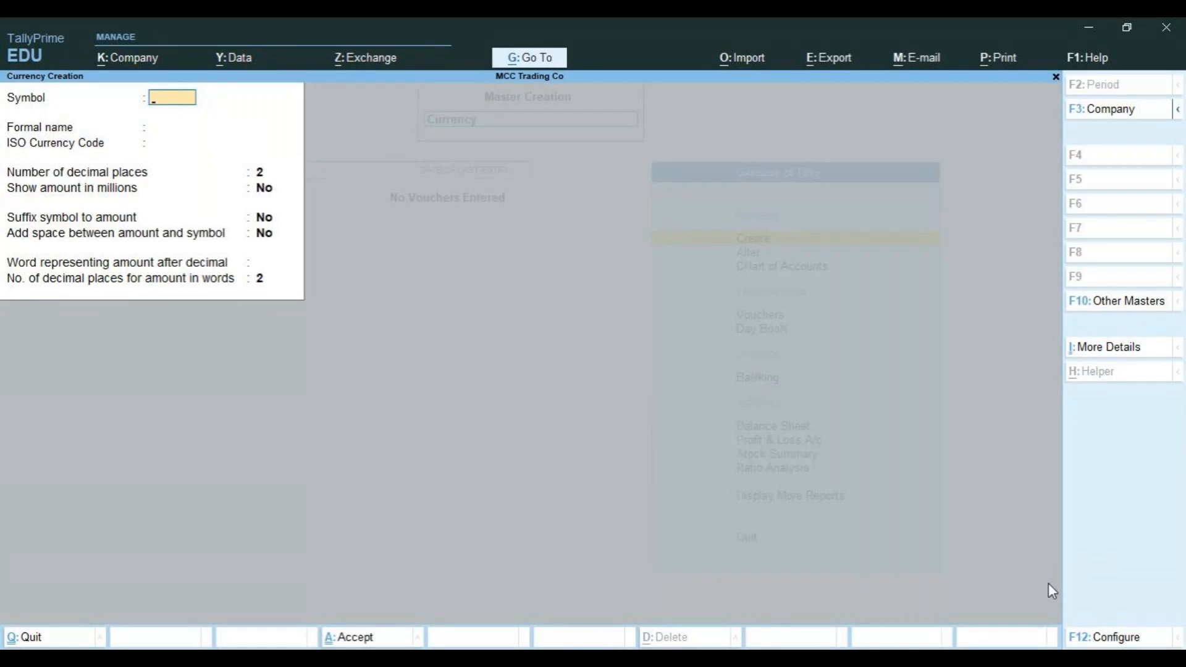
Try to create a currency with the symbol ₹, clear the symbol and quit currency creation.
text(₹)
key(Return)
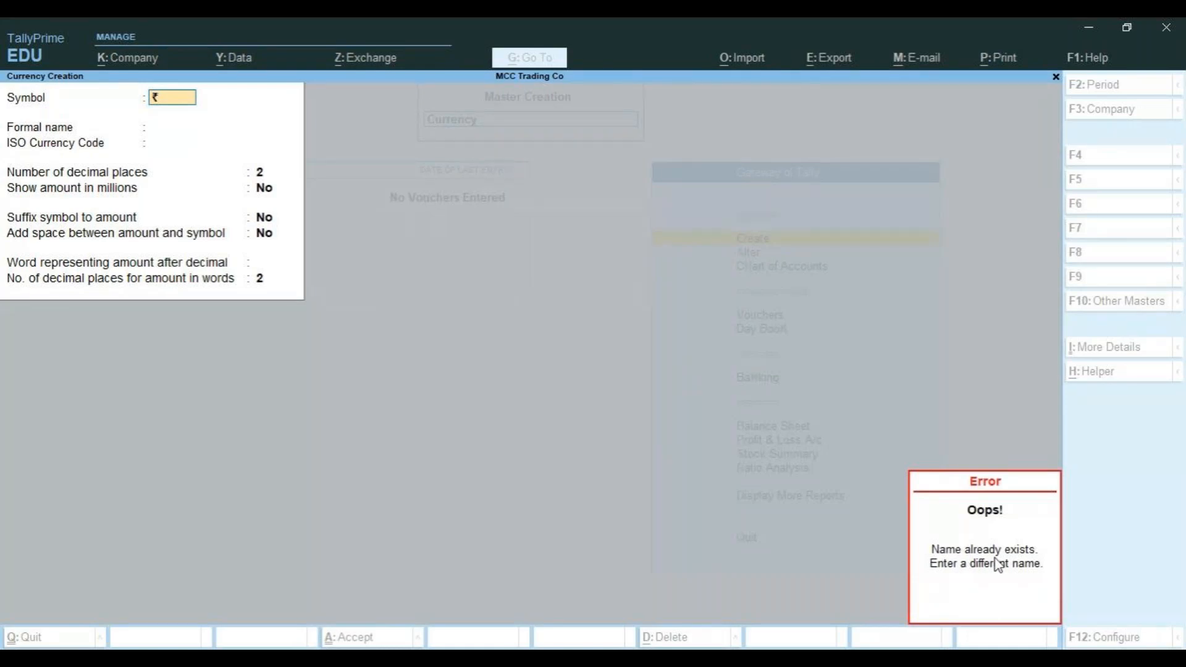
click(962, 573)
key(BackSpace)
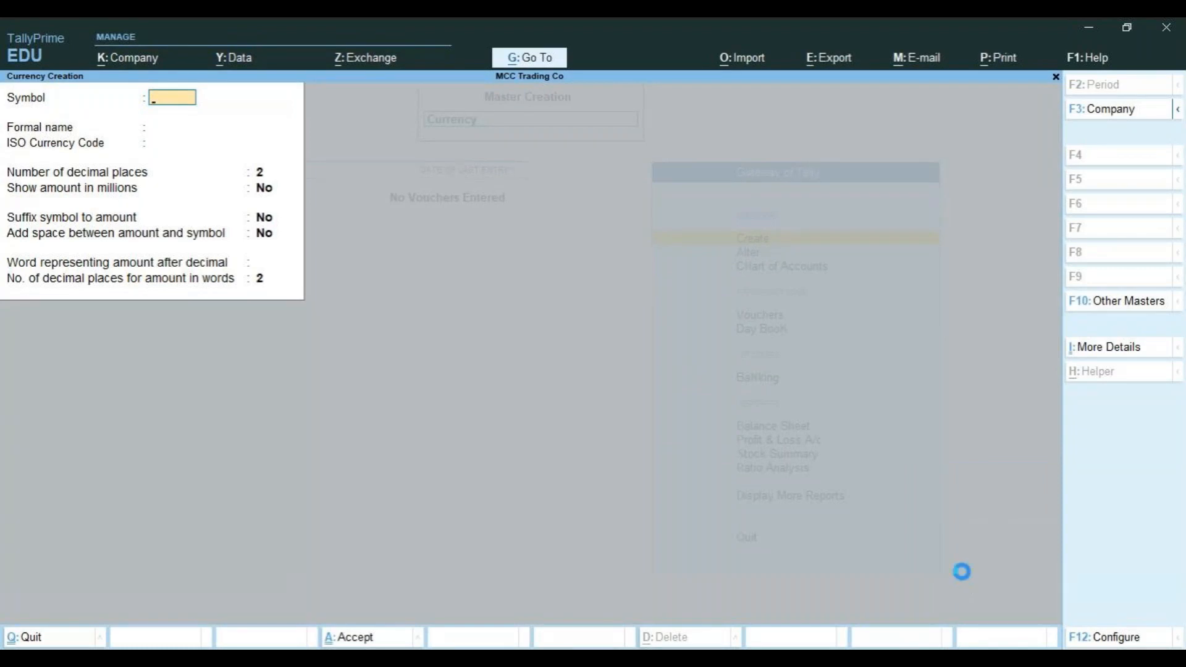
key(Escape)
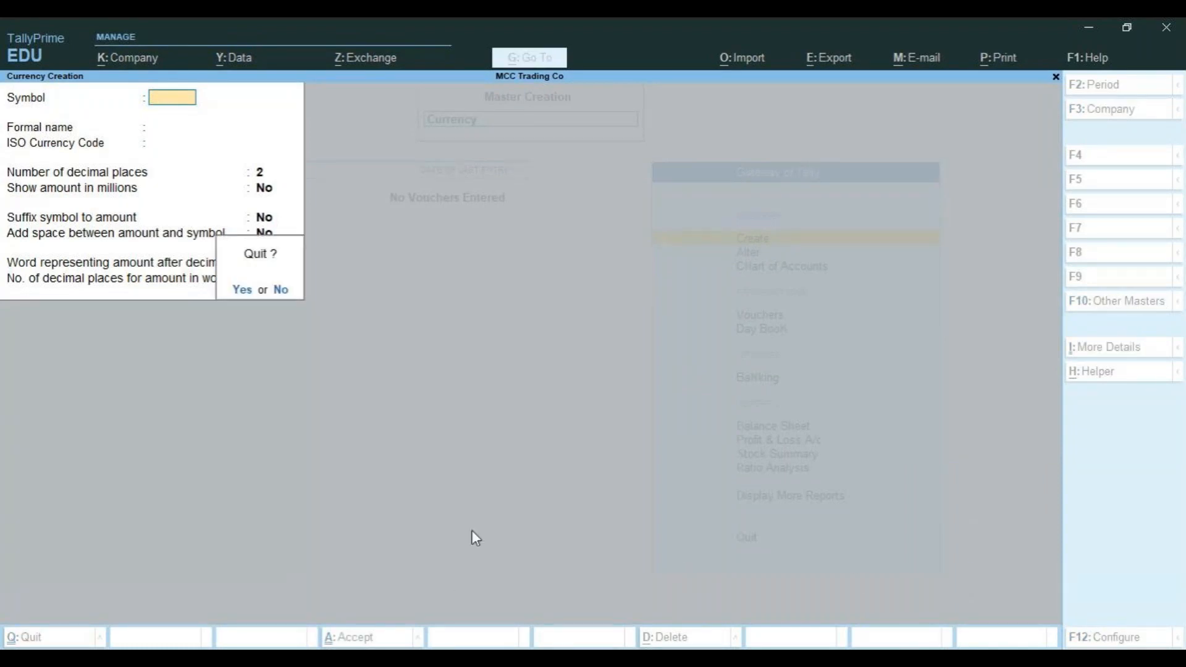
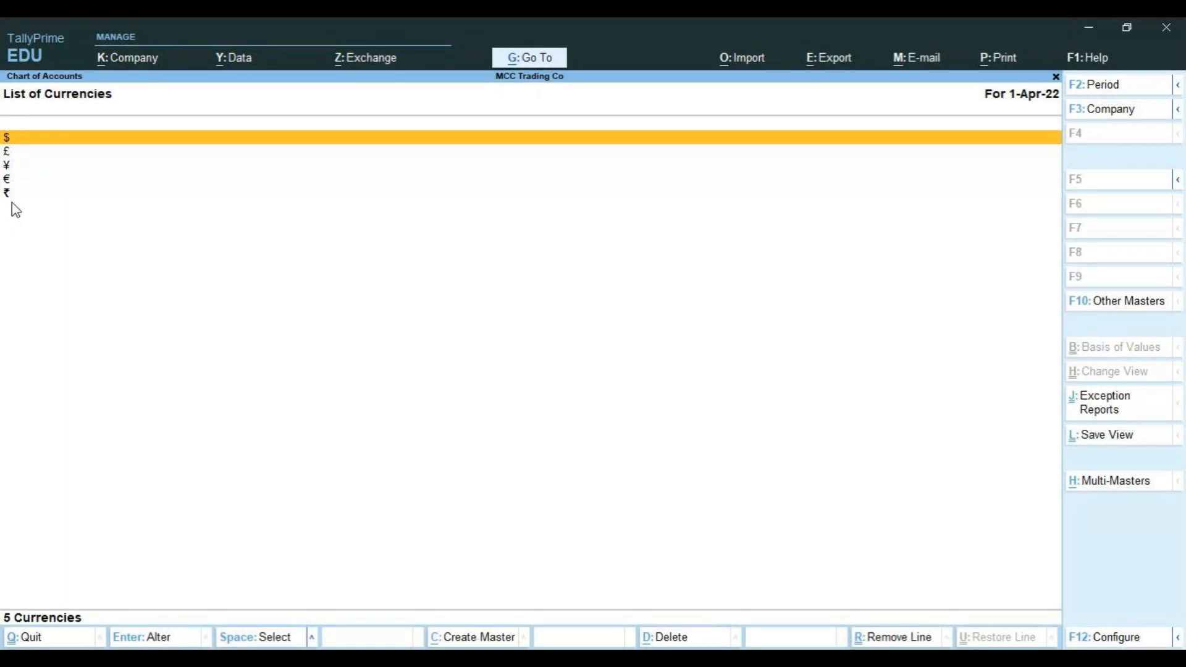
Review the List of Currencies in the Chart of Accounts and return to the Gateway of Tally.
key(Down)
key(Down)
key(Down)
key(Down)
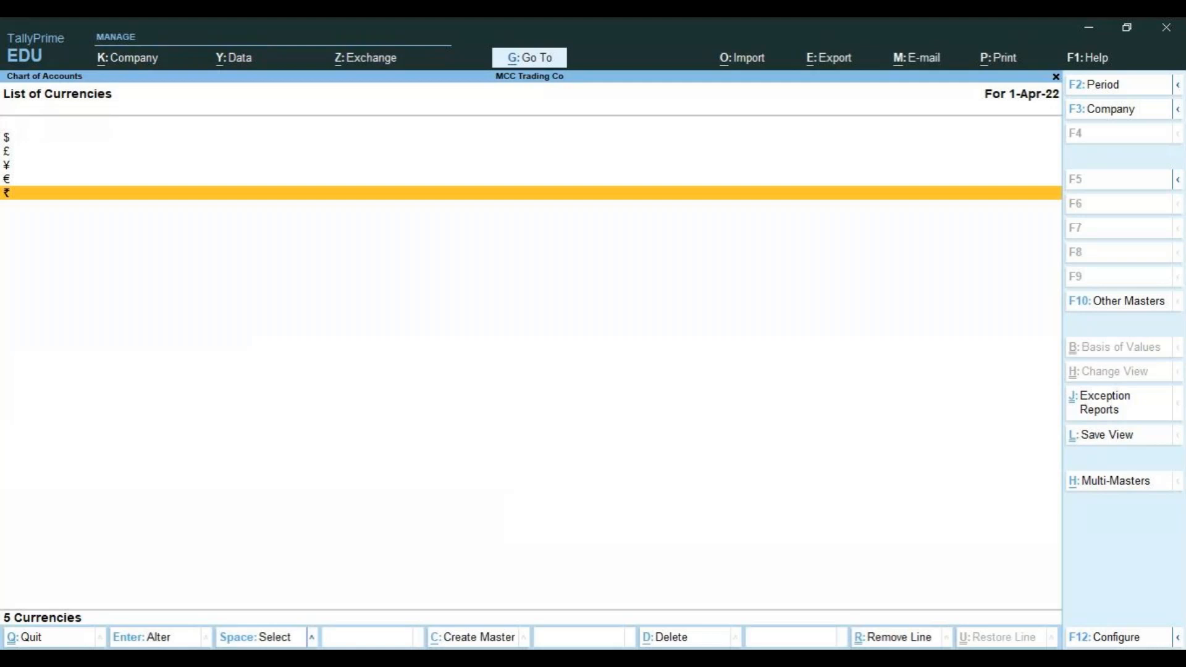
key(Escape)
key(Escape)
Delete the $ (Dollar) currency through master alteration.
key(Up)
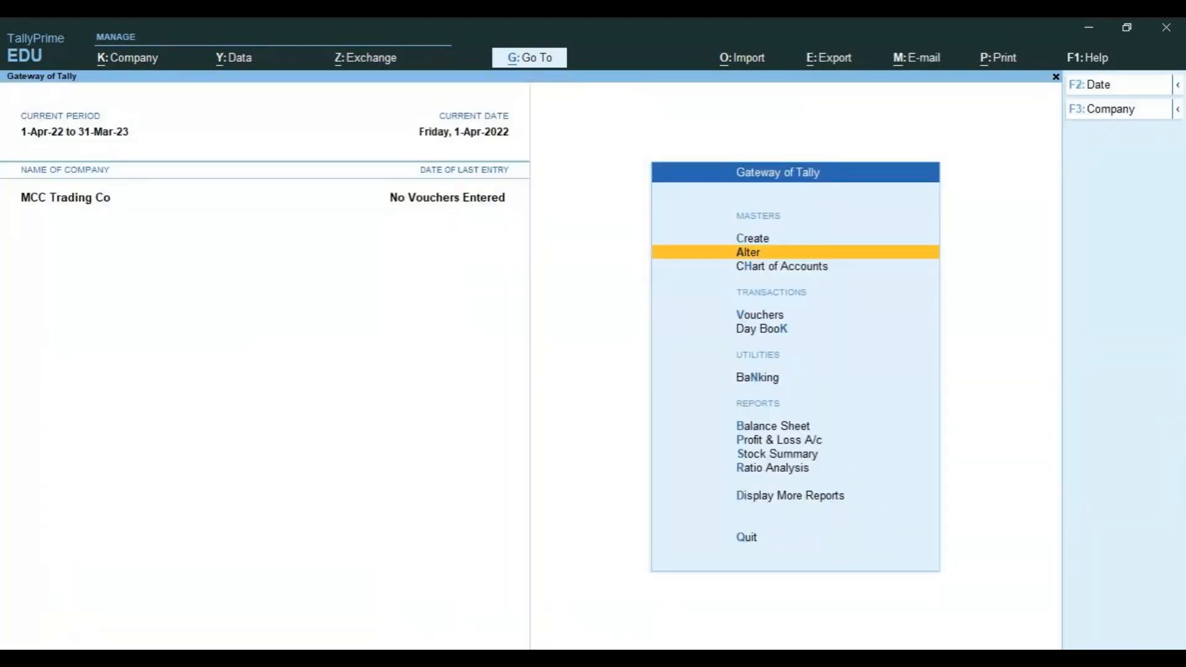
key(Return)
key(Down)
key(Down)
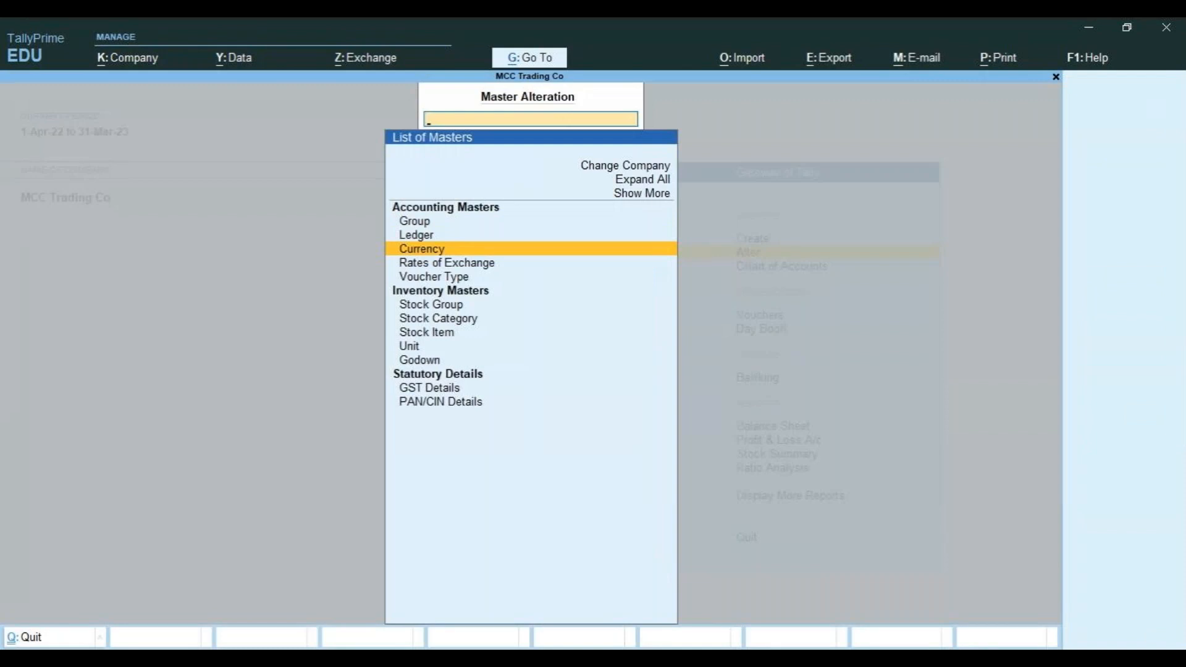
key(Return)
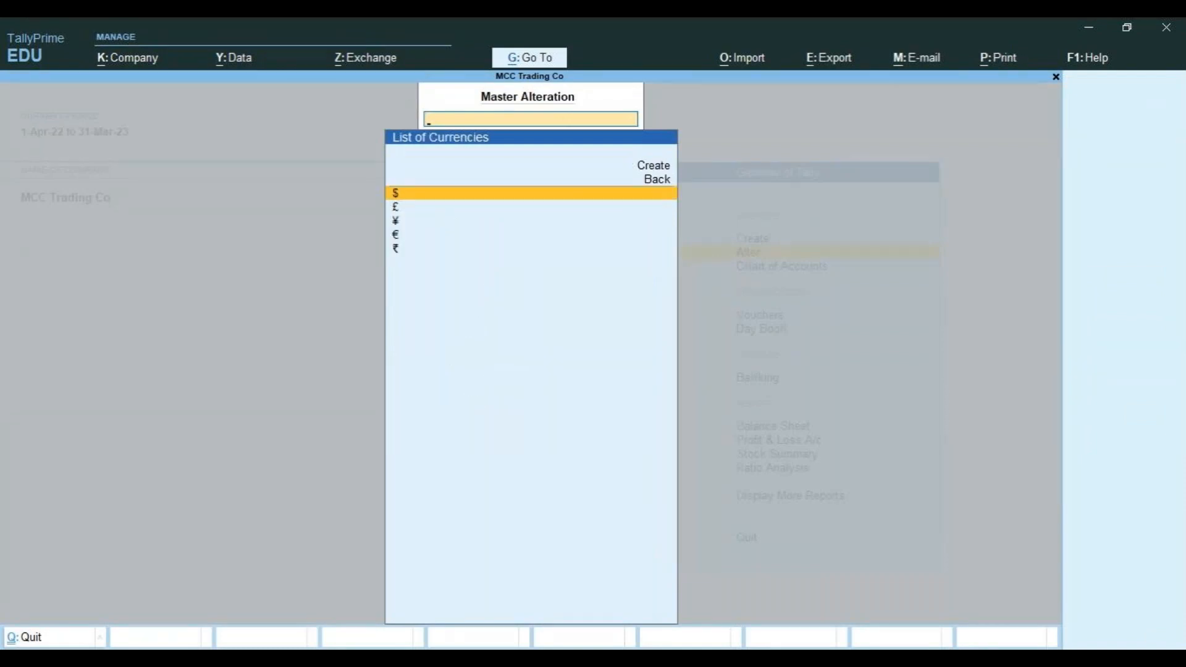
key(Return)
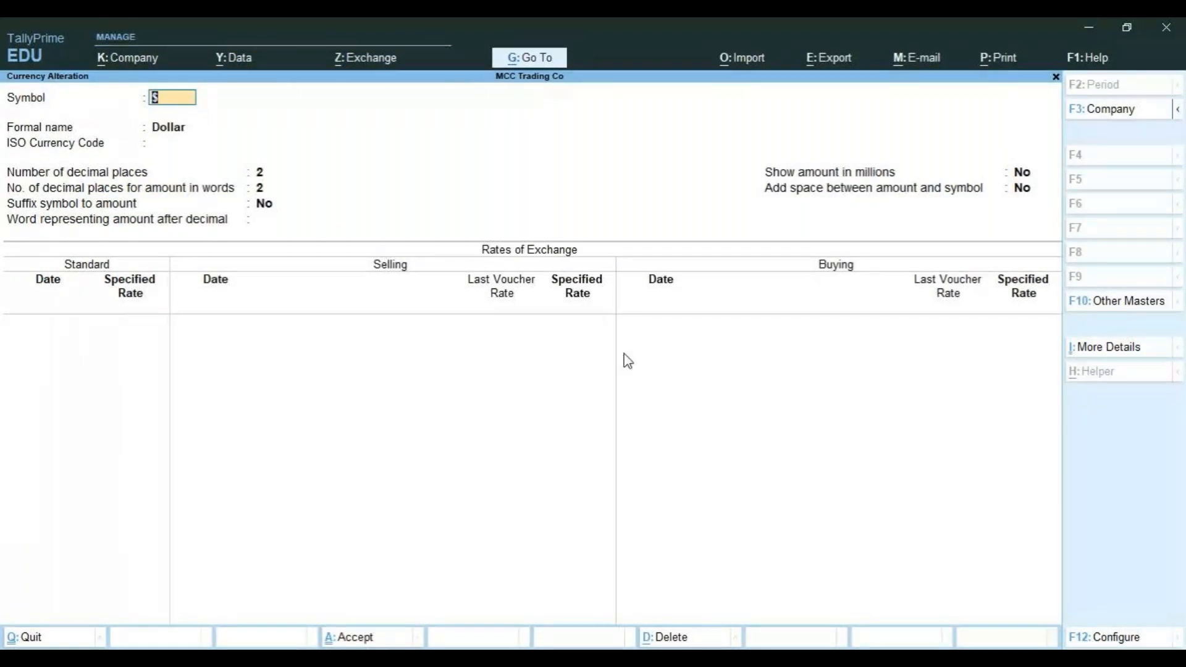
key(alt+d)
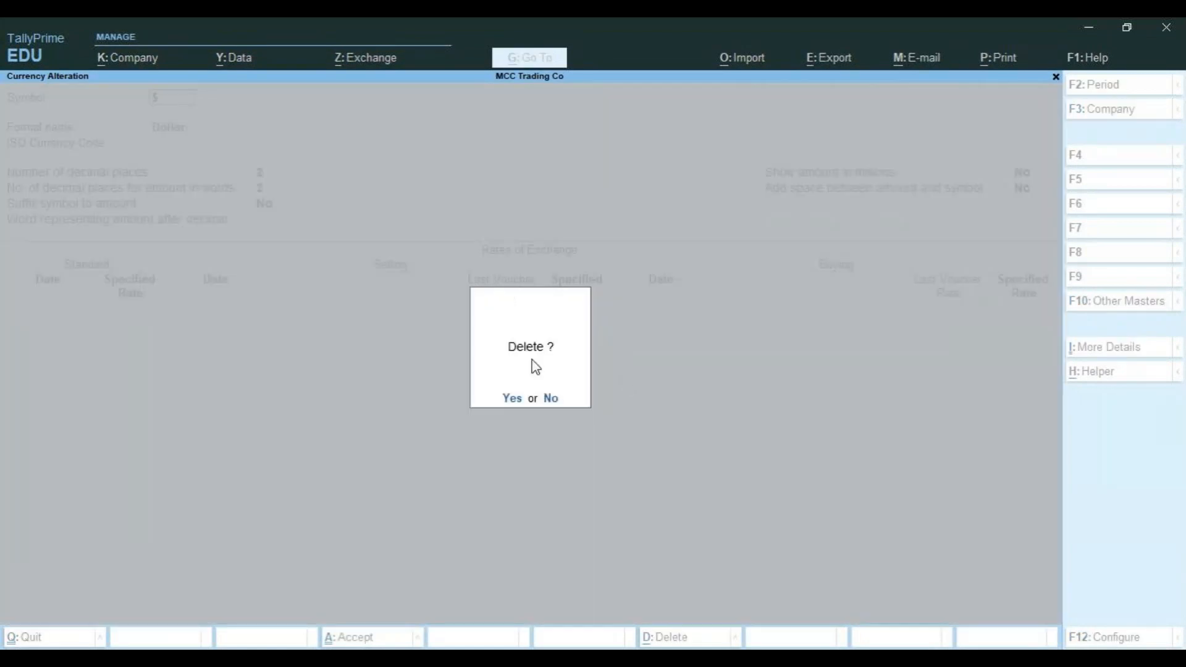
click(682, 490)
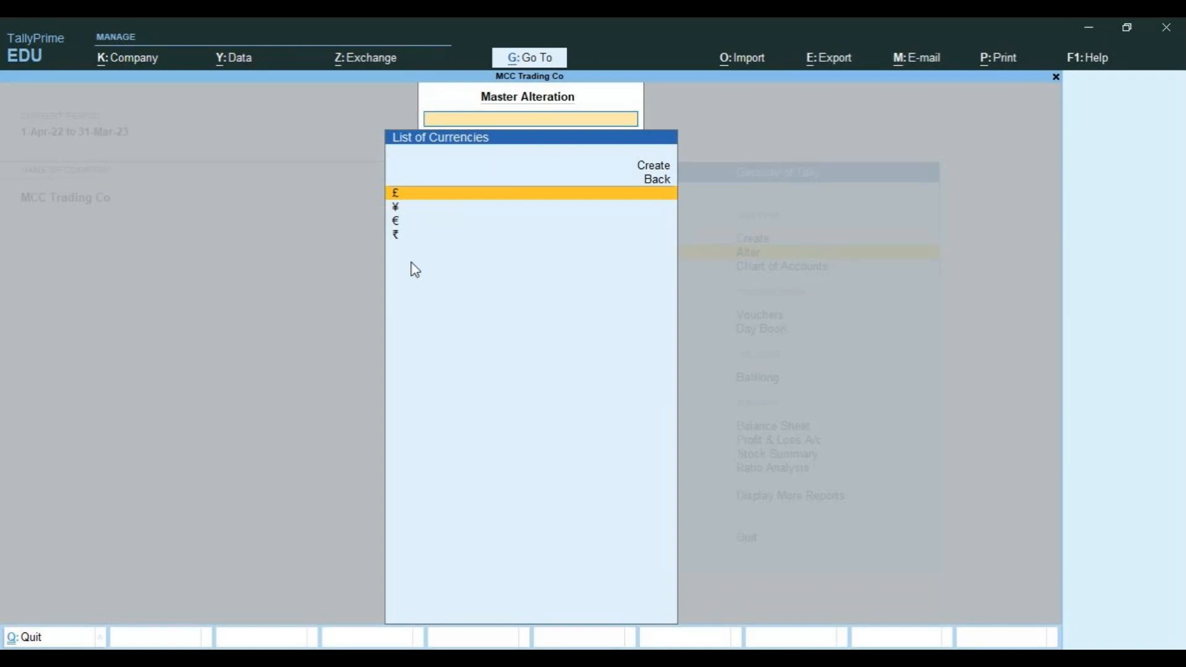
Leave master alteration, return to the Gateway of Tally and highlight Chart of Accounts.
key(Escape)
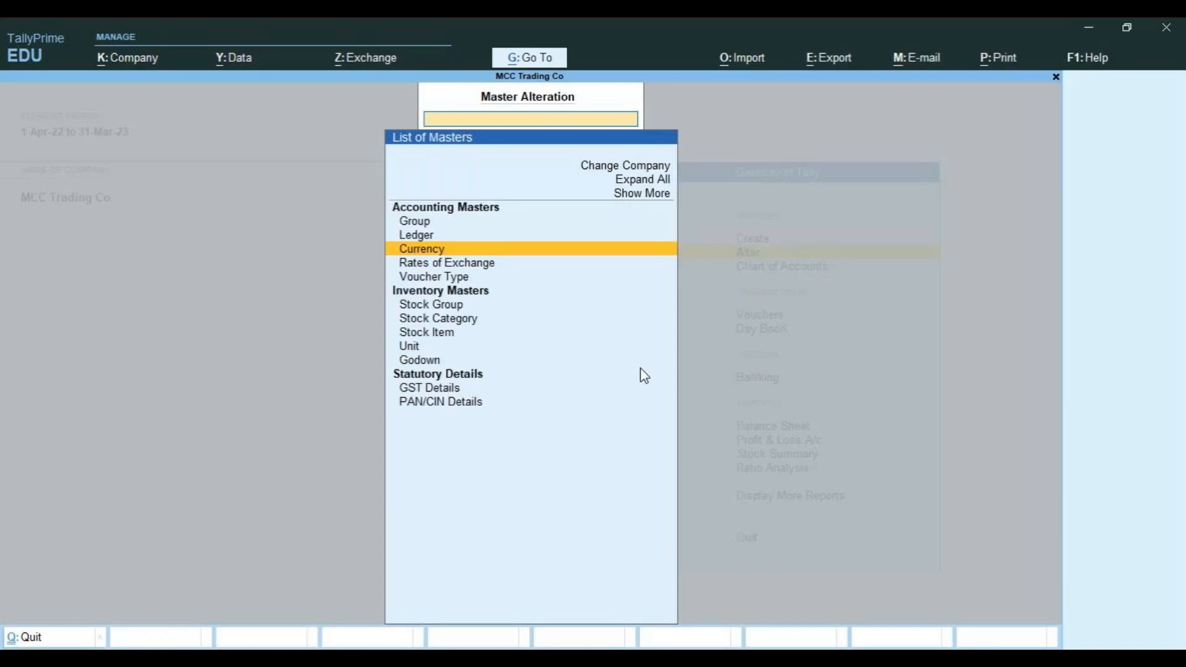
key(Escape)
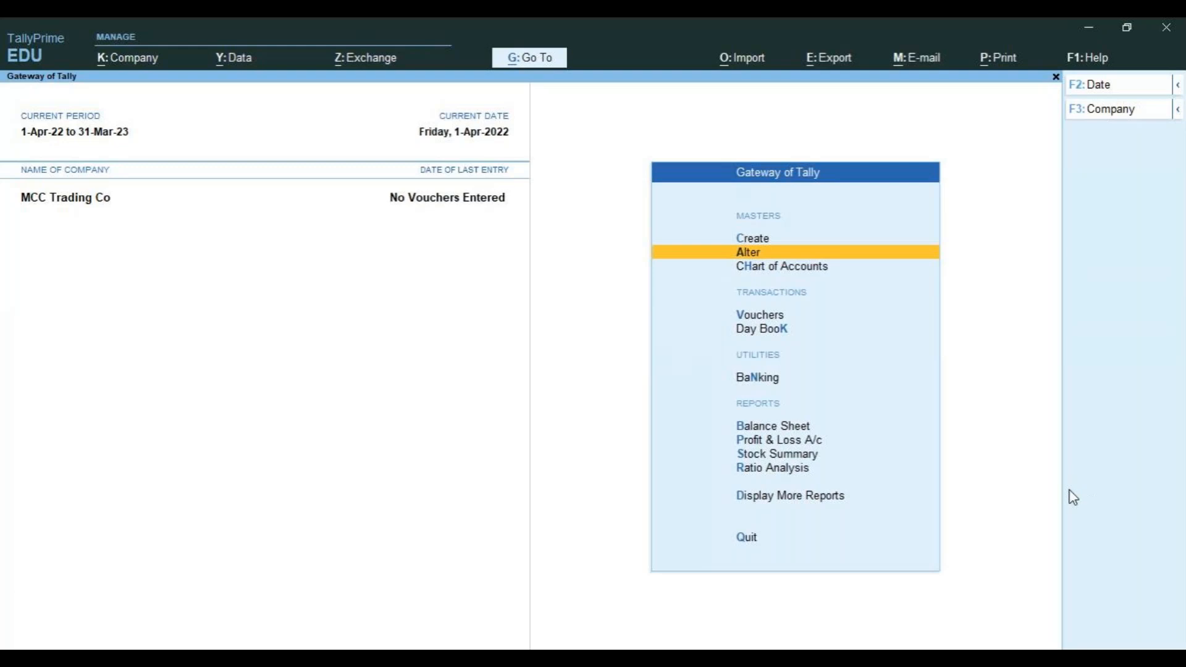
key(Down)
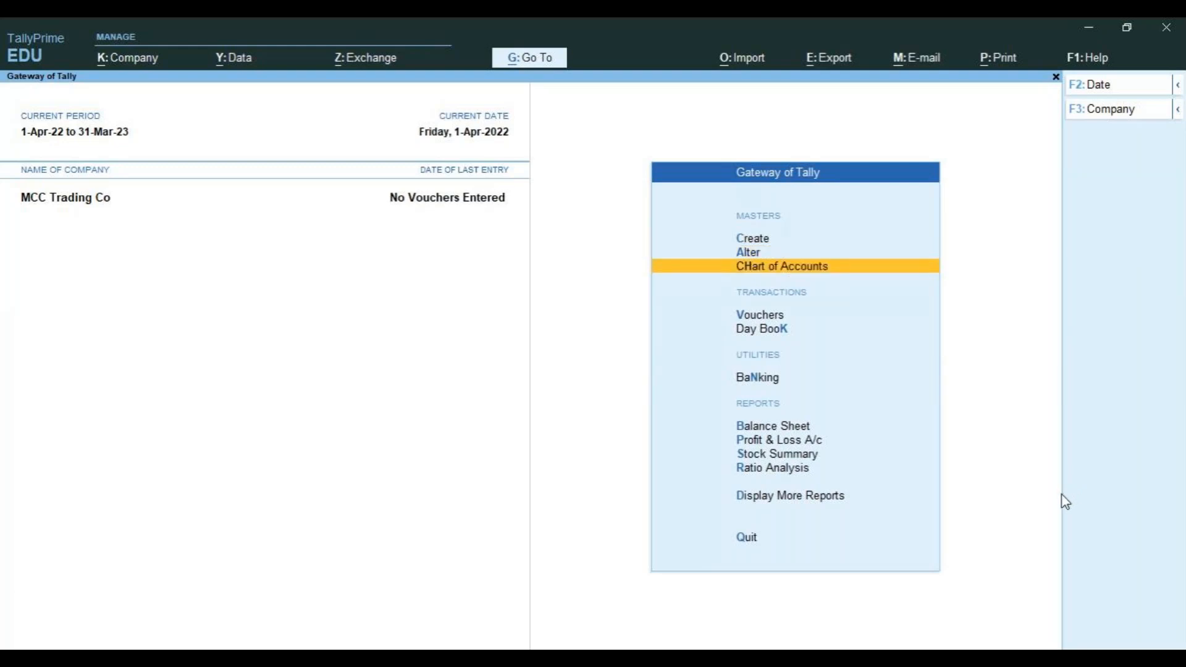
Review the company's List of Currencies in the Chart of Accounts and return to the Gateway of Tally.
key(Return)
key(Down)
key(Down)
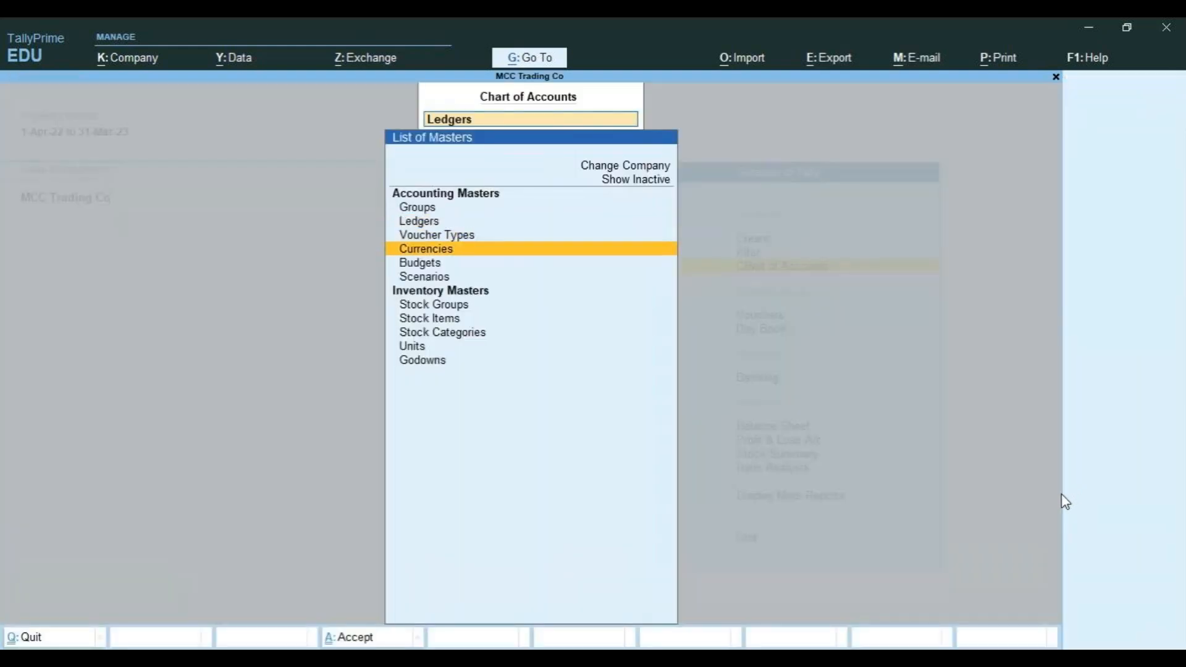
key(Return)
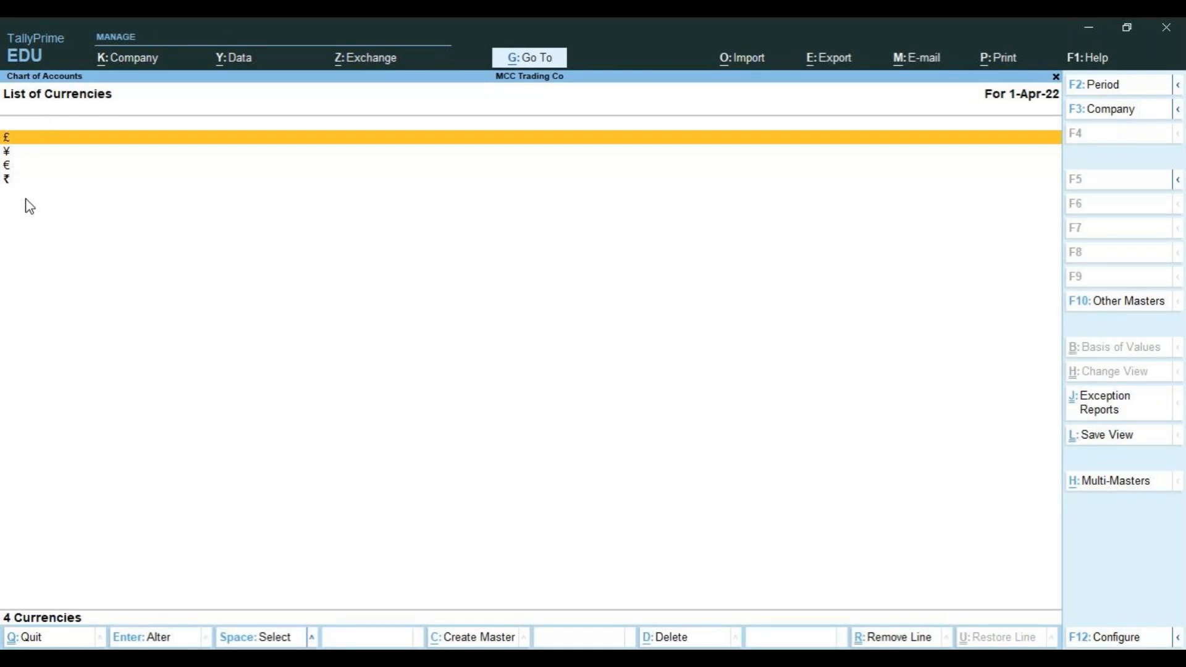
key(Escape)
key(Escape)
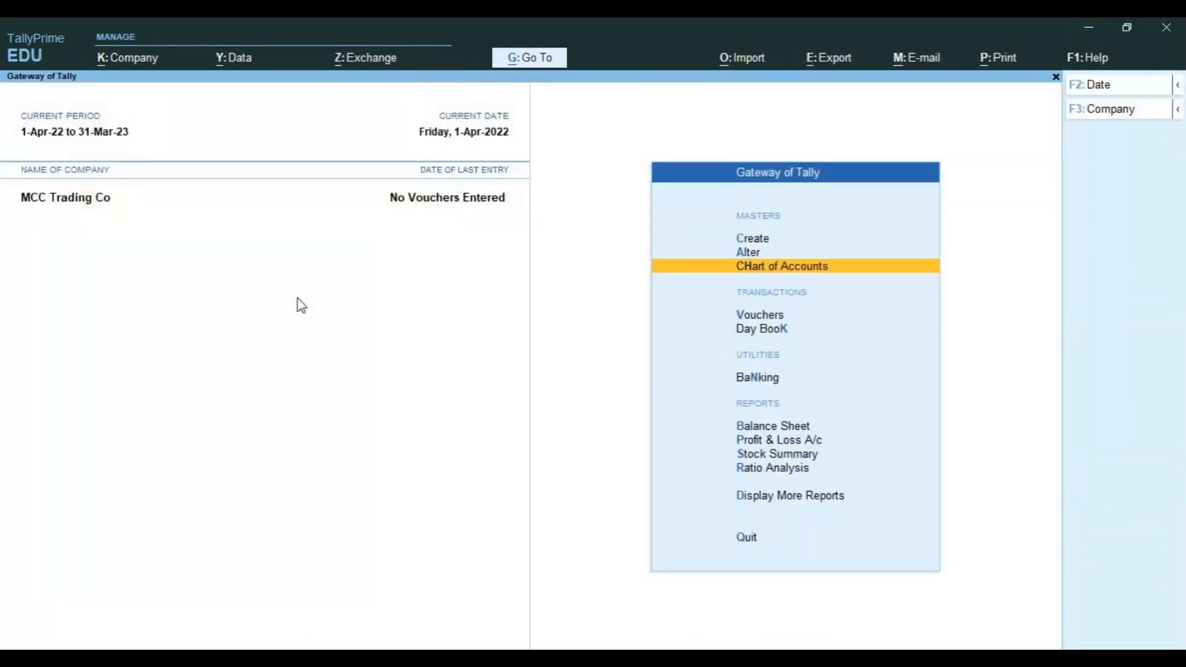
Delete the £ (Pound) currency through master alteration.
key(Up)
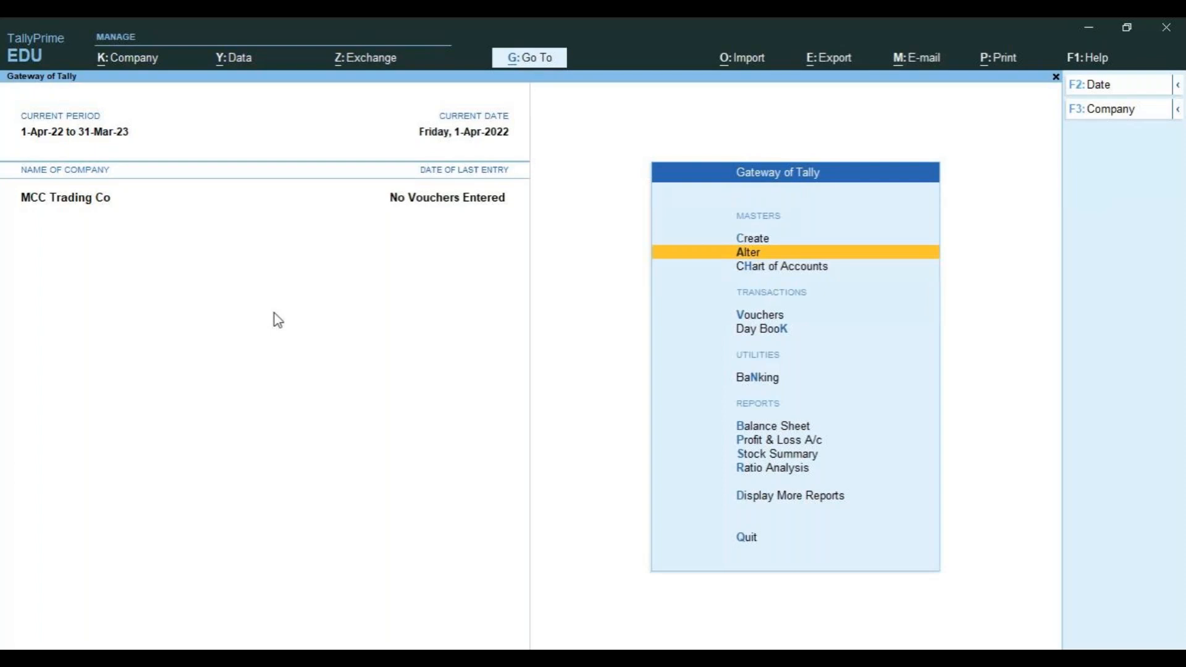
key(Return)
key(Down)
key(Down)
key(Return)
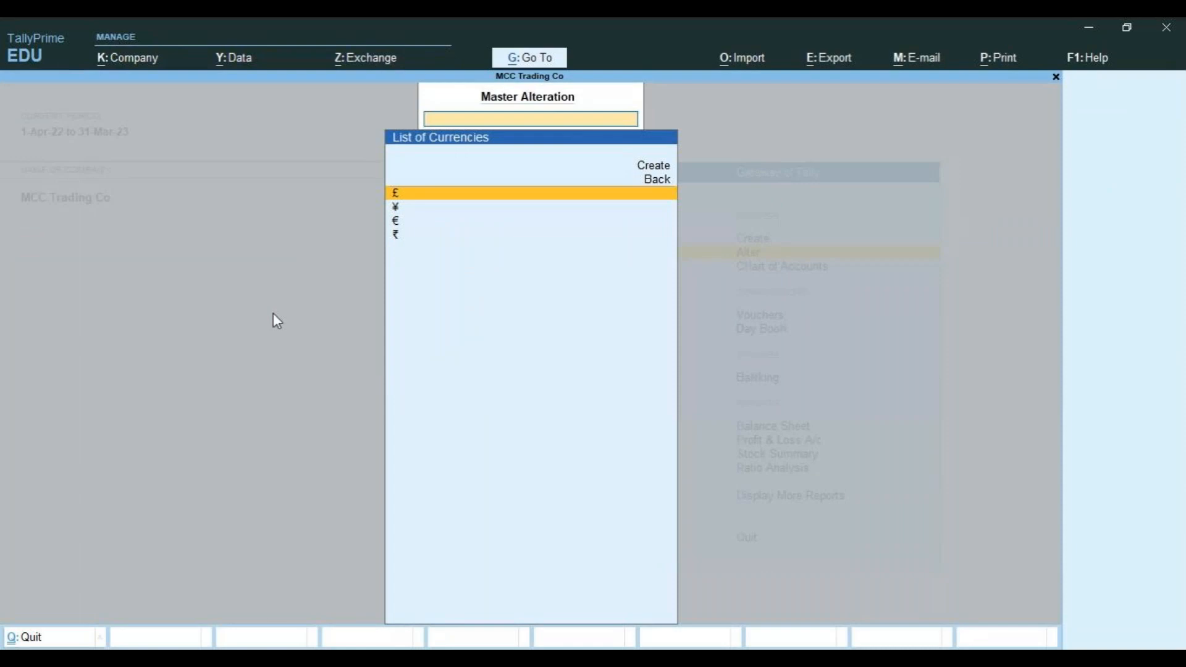
key(Return)
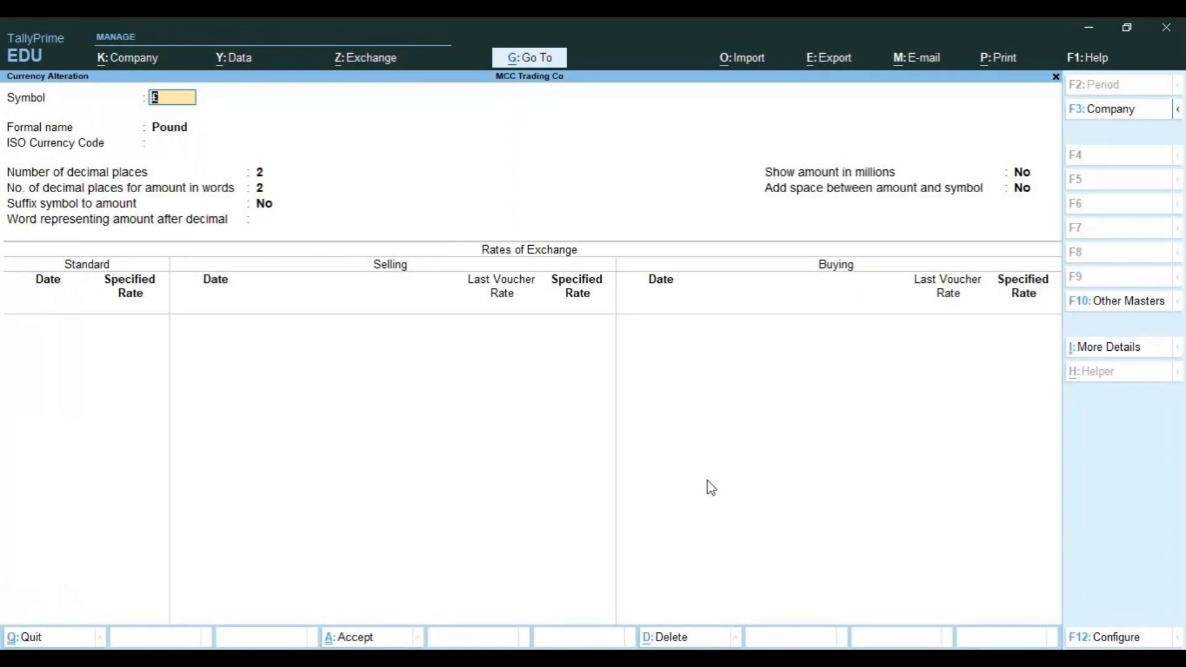
key(alt)
key(alt+d)
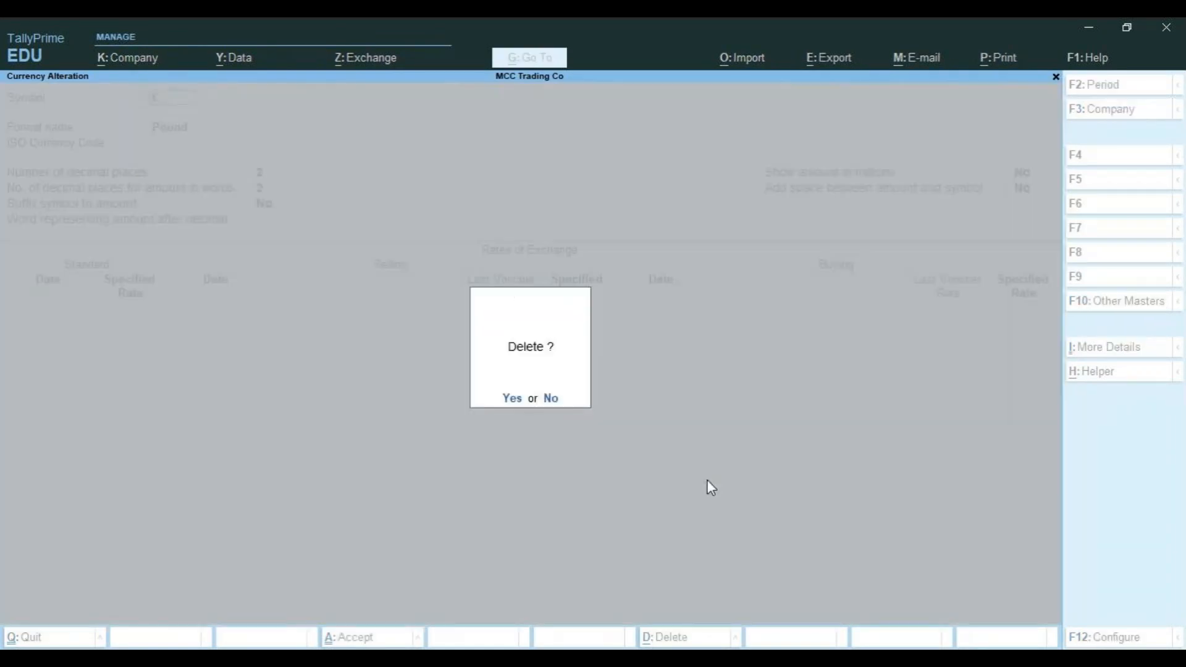
key(y)
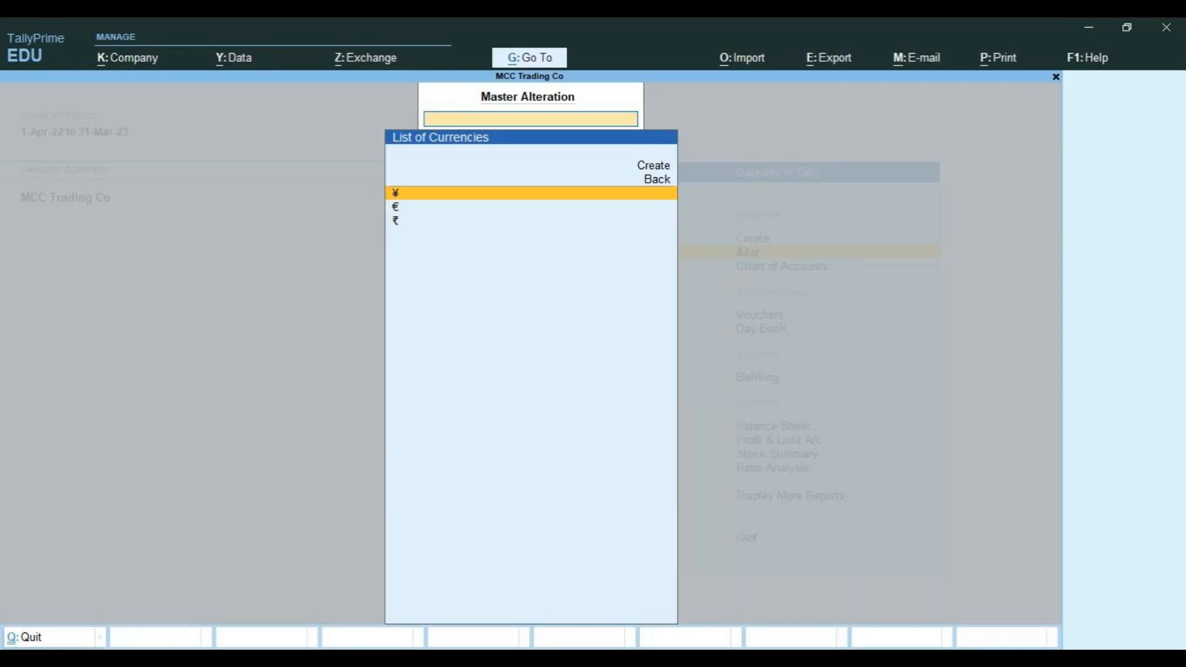
key(alt+Tab)
Leave master alteration and create a currency with the symbol £ and the formal name Pound.
key(Escape)
key(Up)
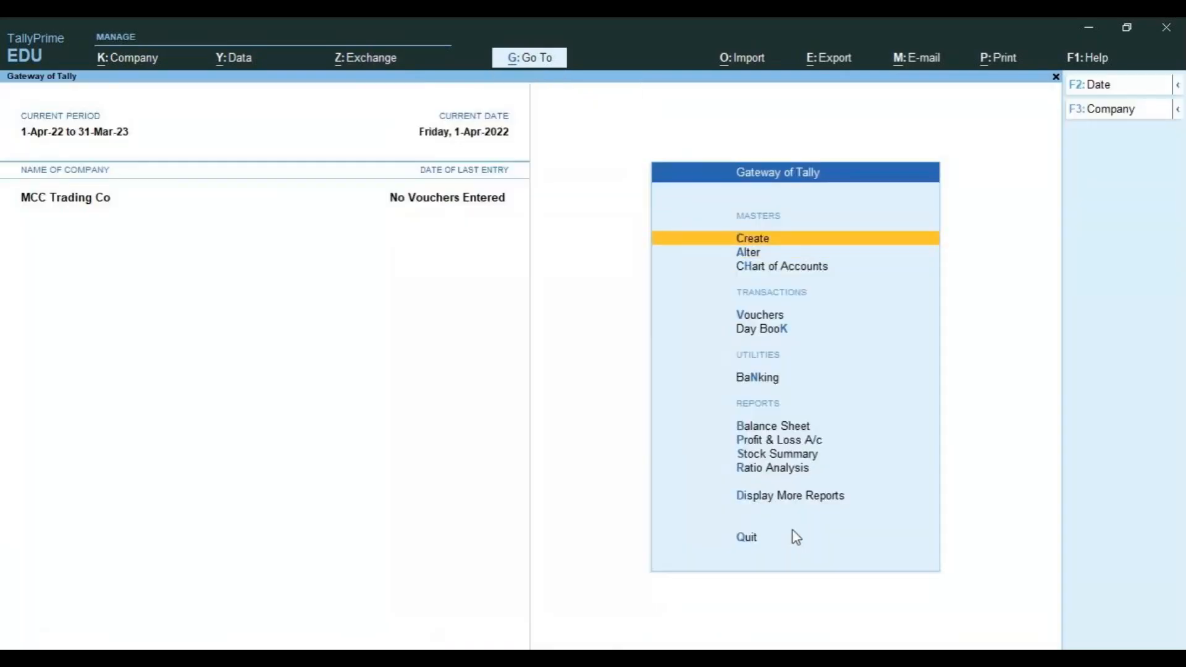
key(Return)
key(Down)
key(Down)
key(Return)
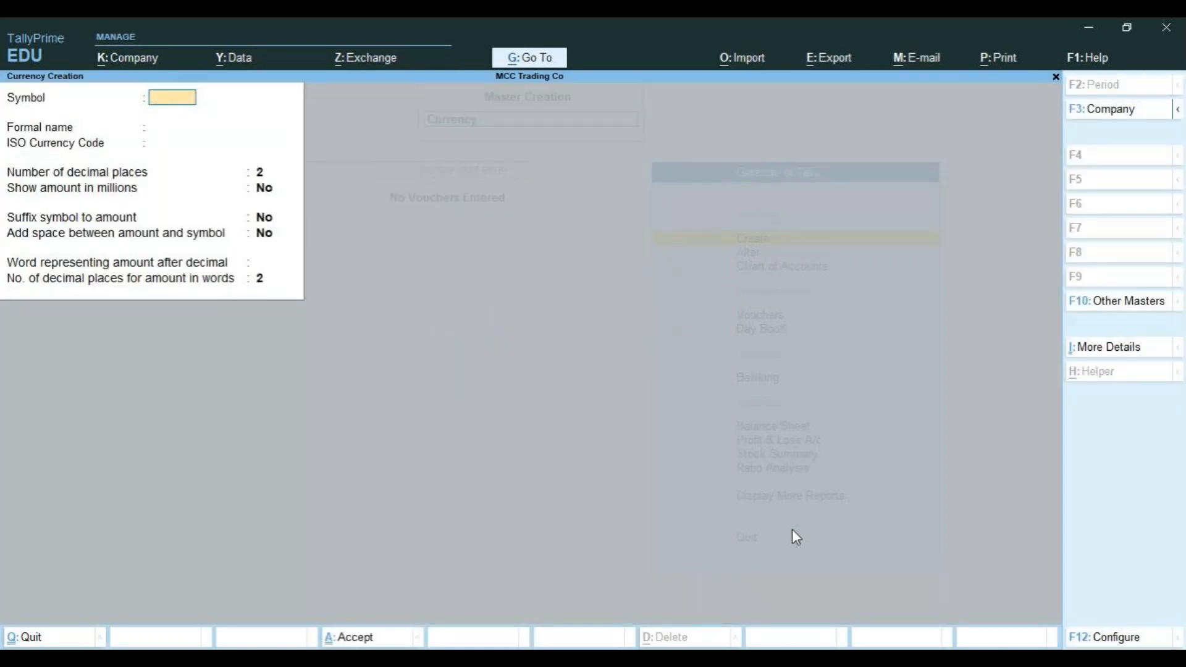
key(alt)
text(£)
key(Return)
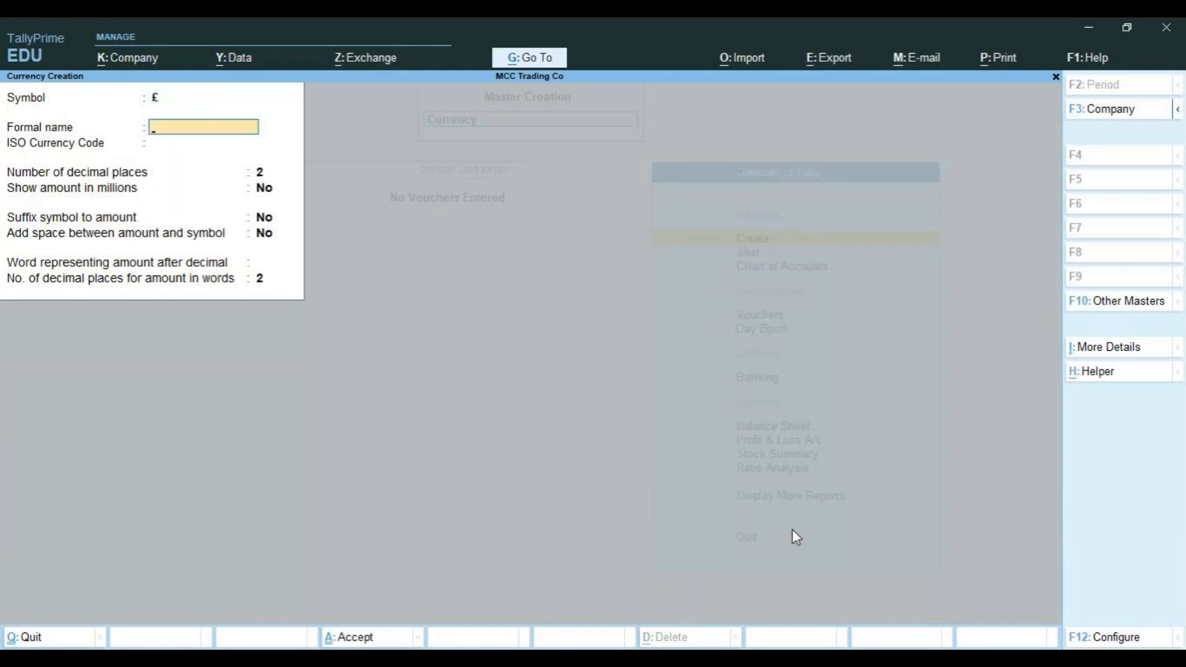
text(Pound)
key(Return)
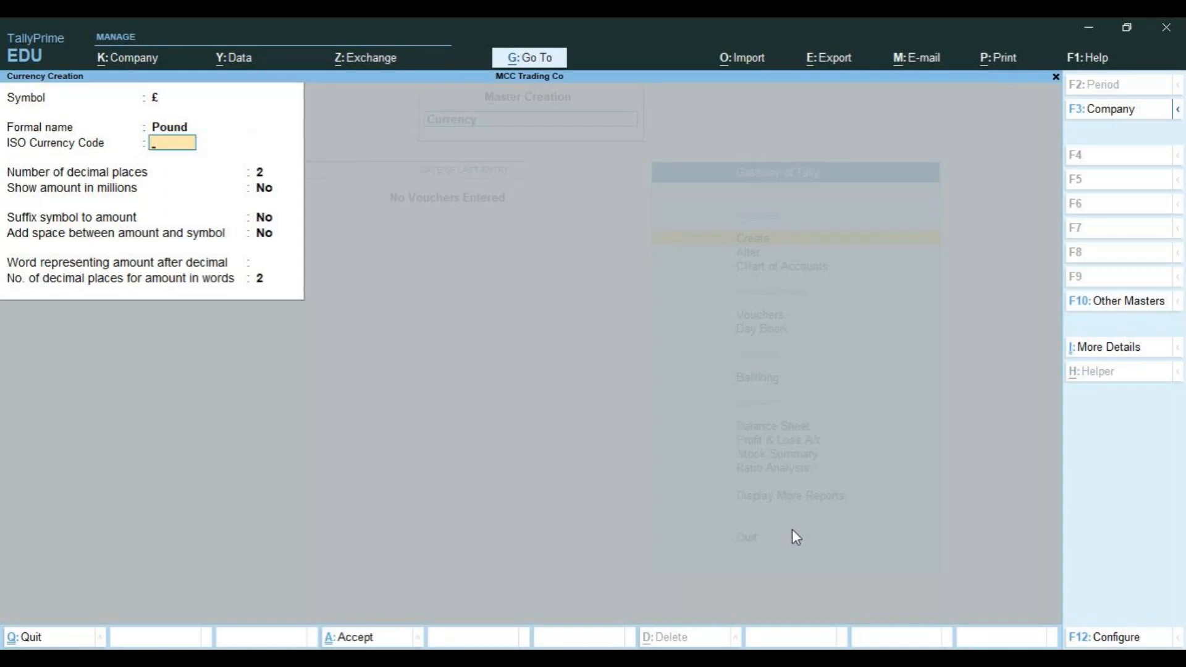
key(ctrl)
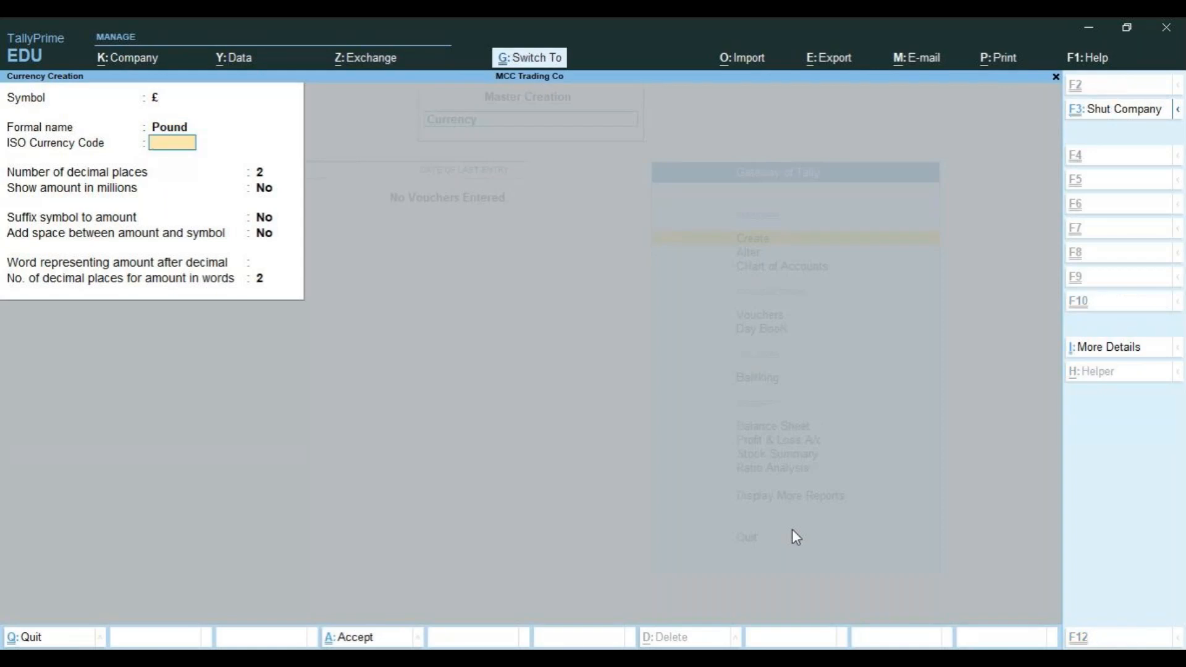
key(ctrl+a)
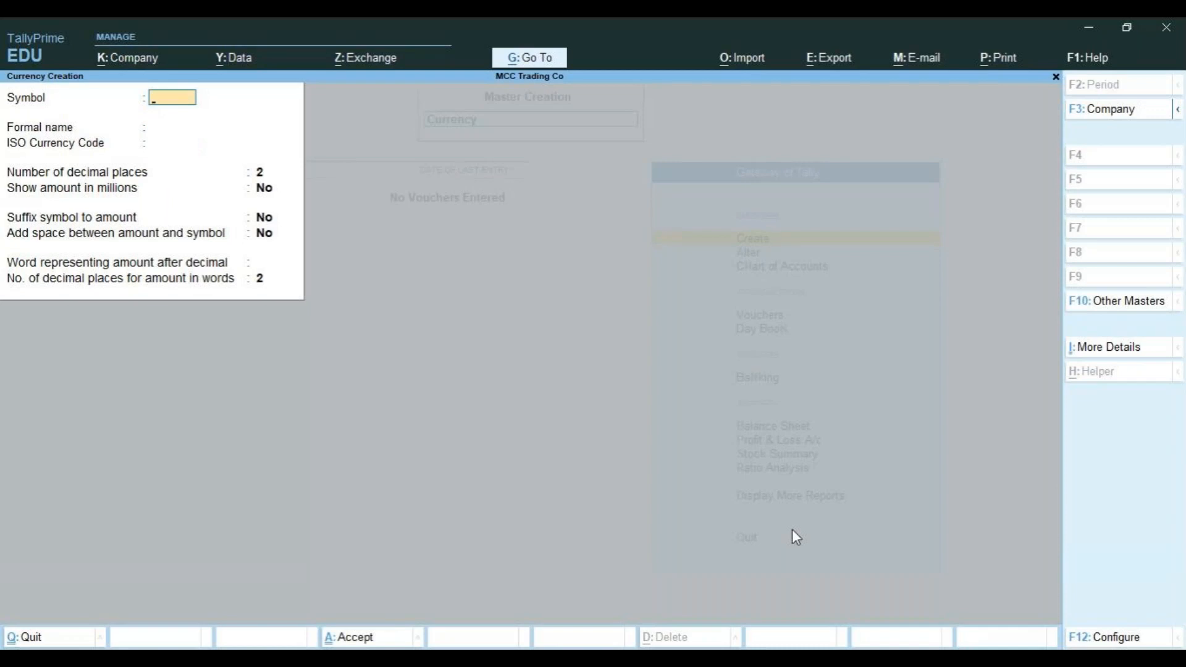
key(alt+Tab)
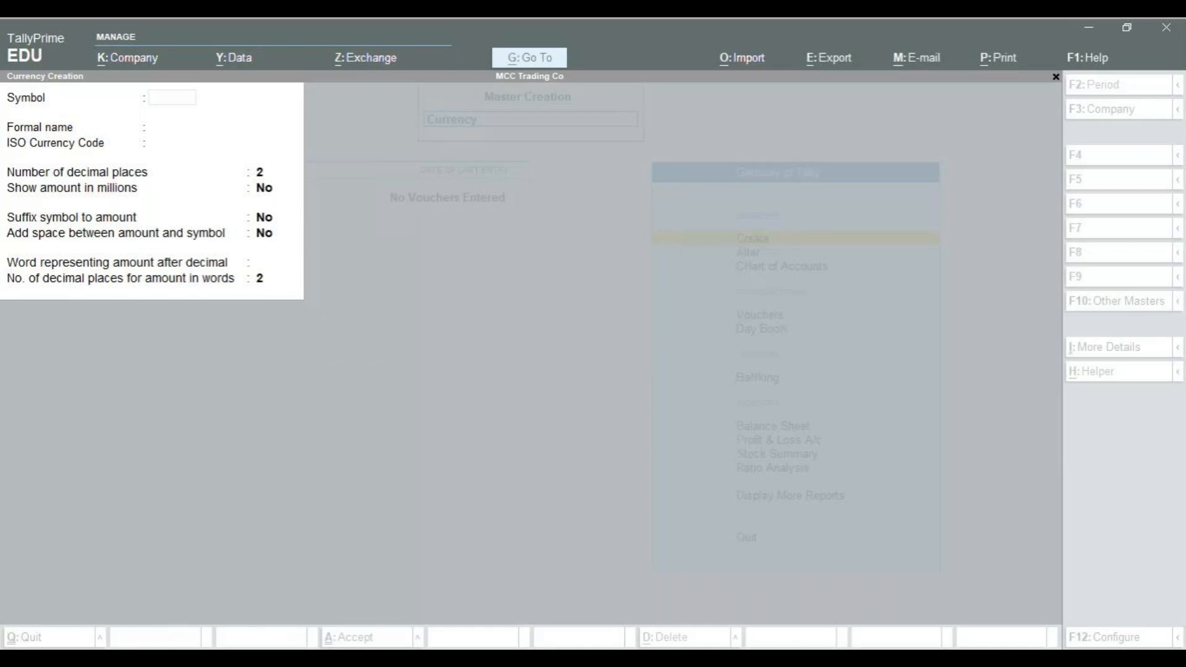
Quit currency creation, then review the List of Currencies in the Chart of Accounts and return to the Gateway of Tally.
key(Escape)
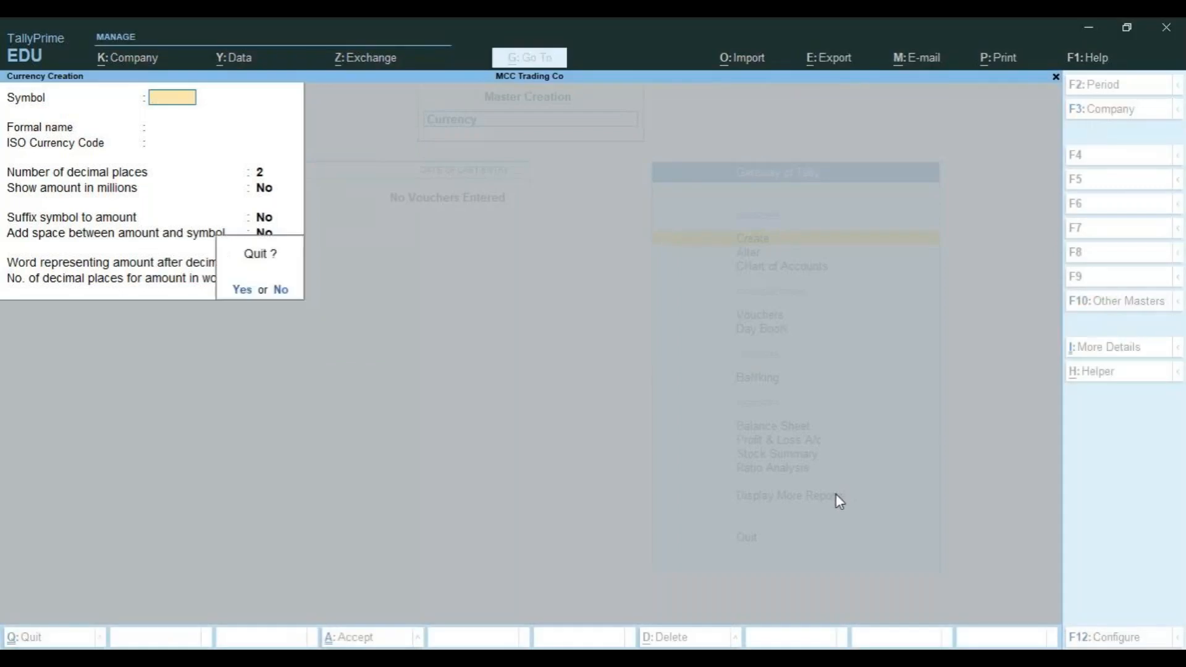
key(y)
key(Escape)
key(Down)
key(Down)
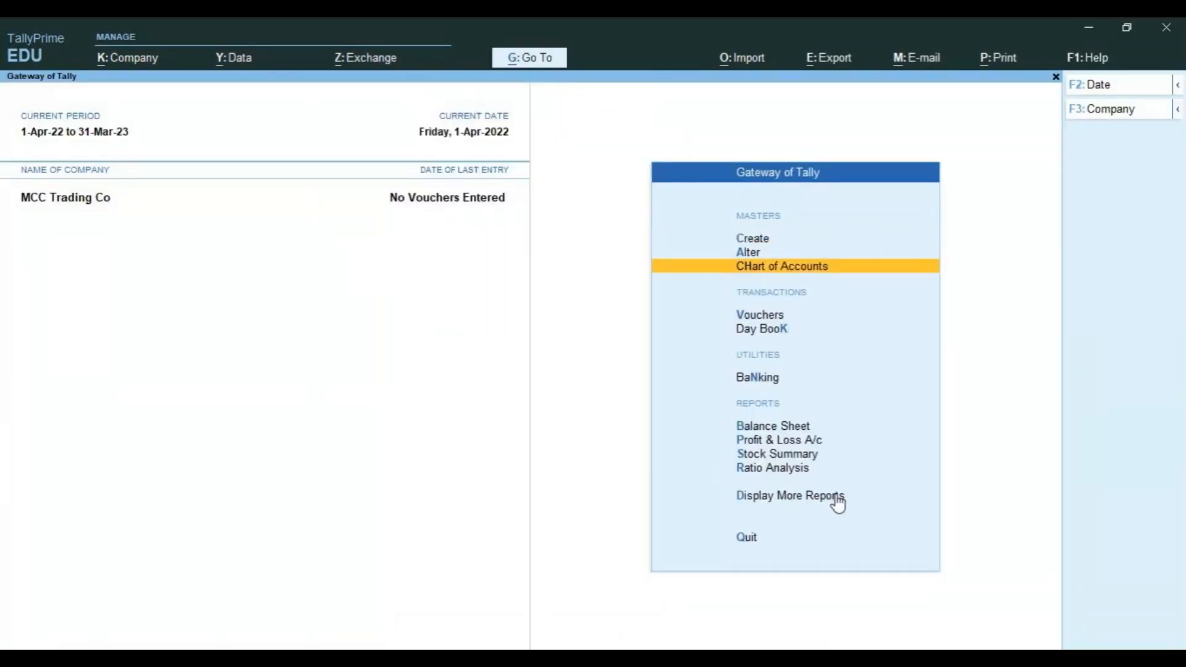
key(Return)
key(Down)
key(Down)
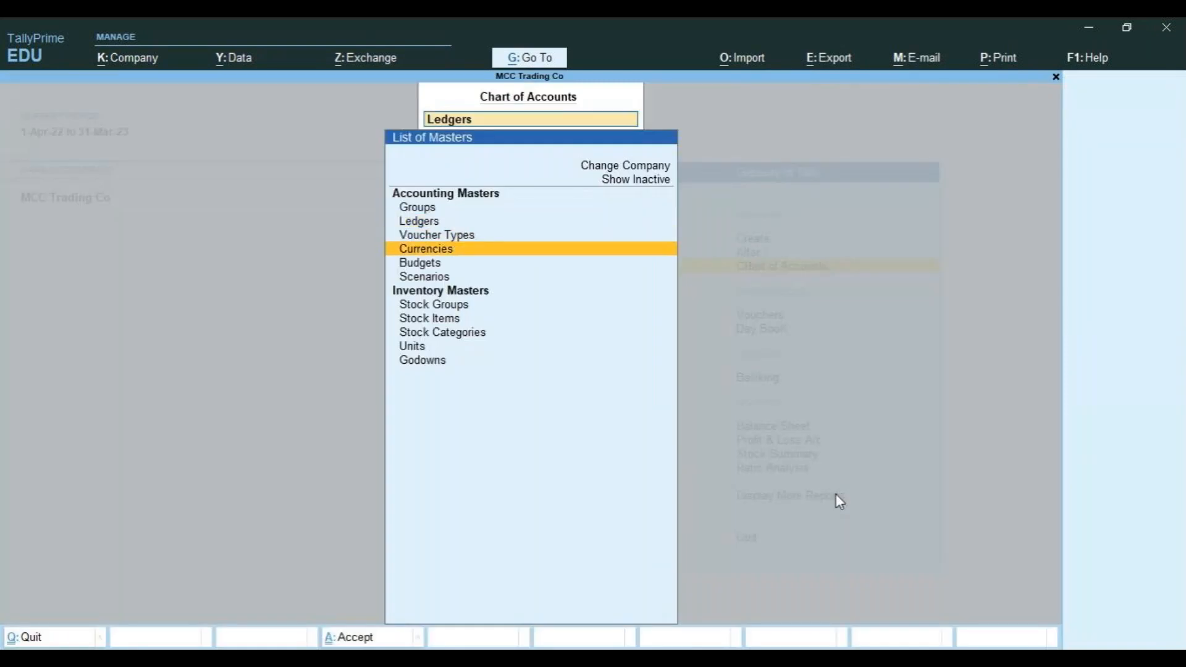
key(Return)
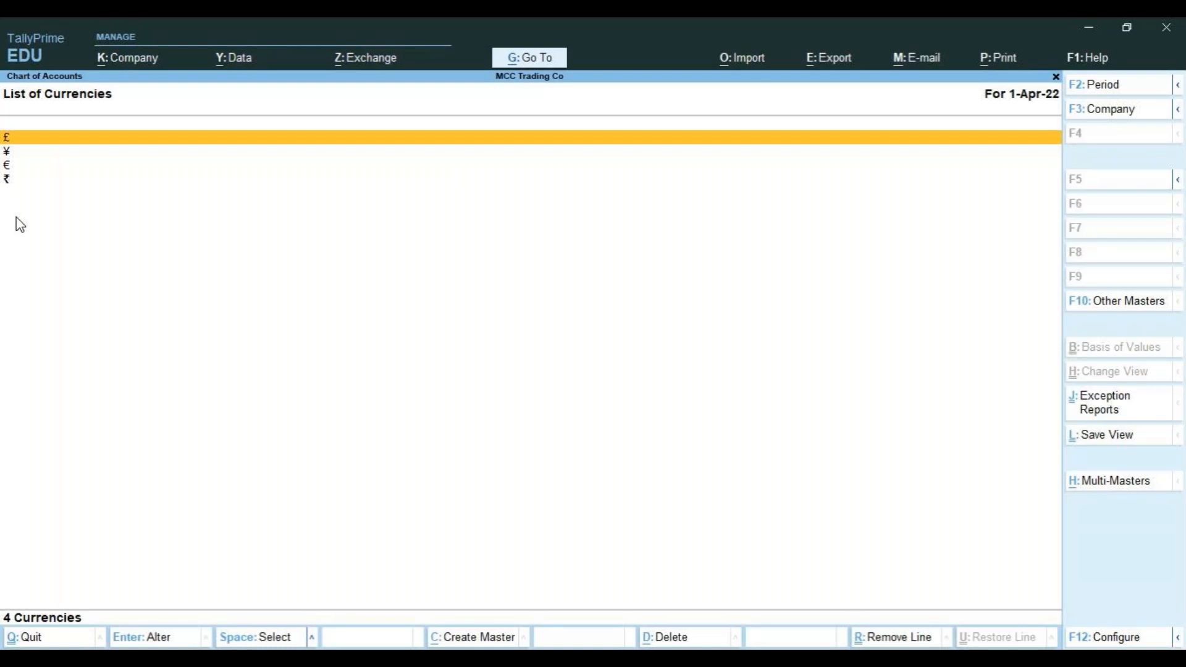
key(Escape)
key(Escape)
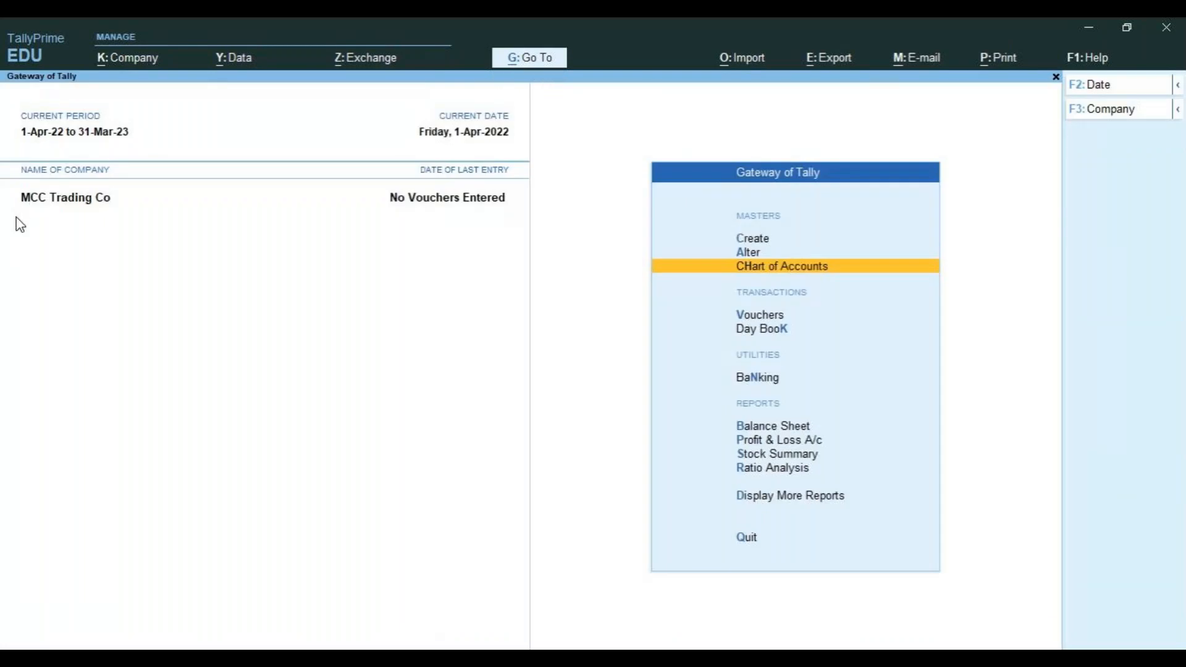
Open the £ (Pound) currency in master alteration and delete it from the company.
key(Up)
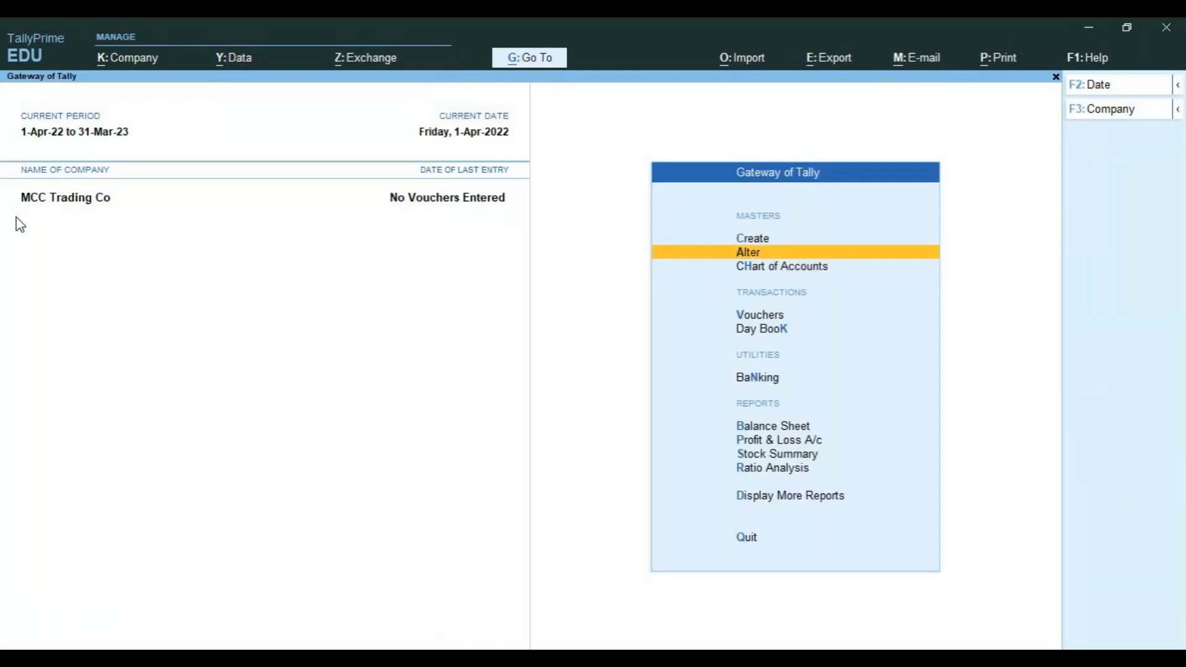
key(Return)
key(Down)
key(Down)
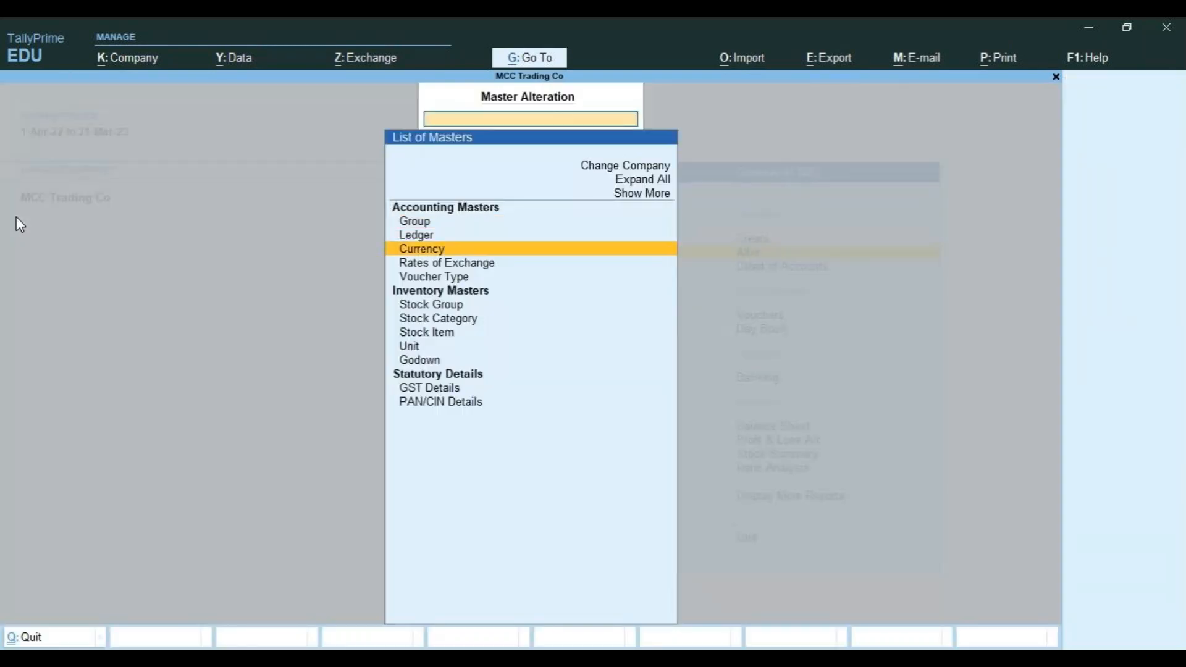
key(Return)
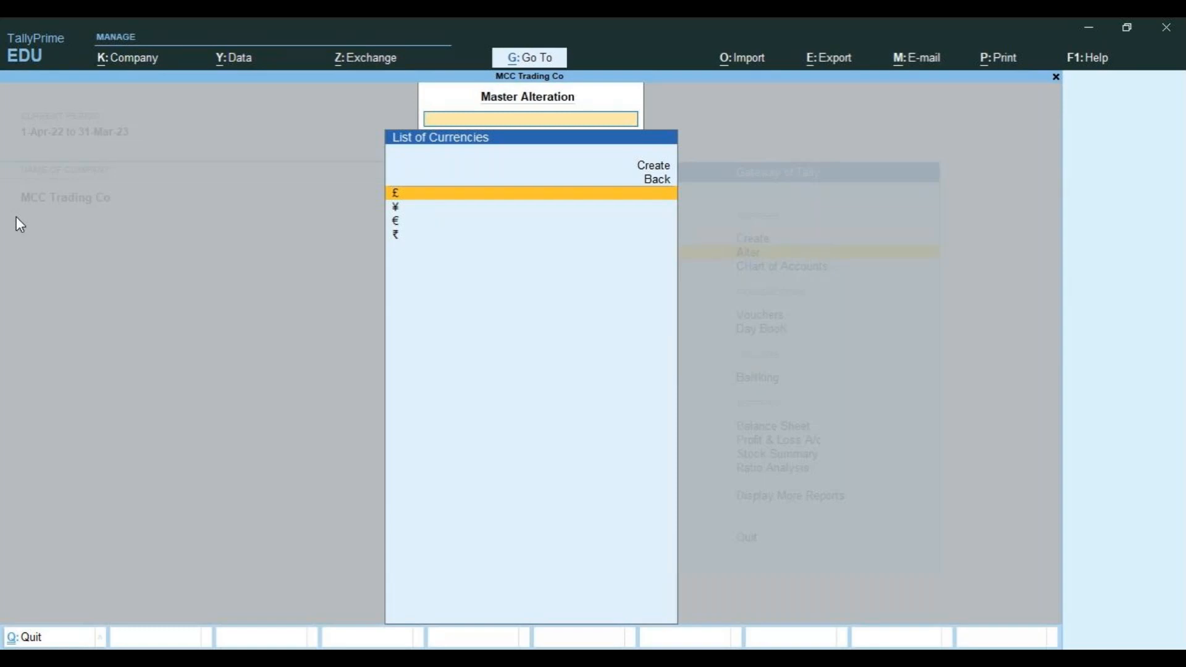
key(Return)
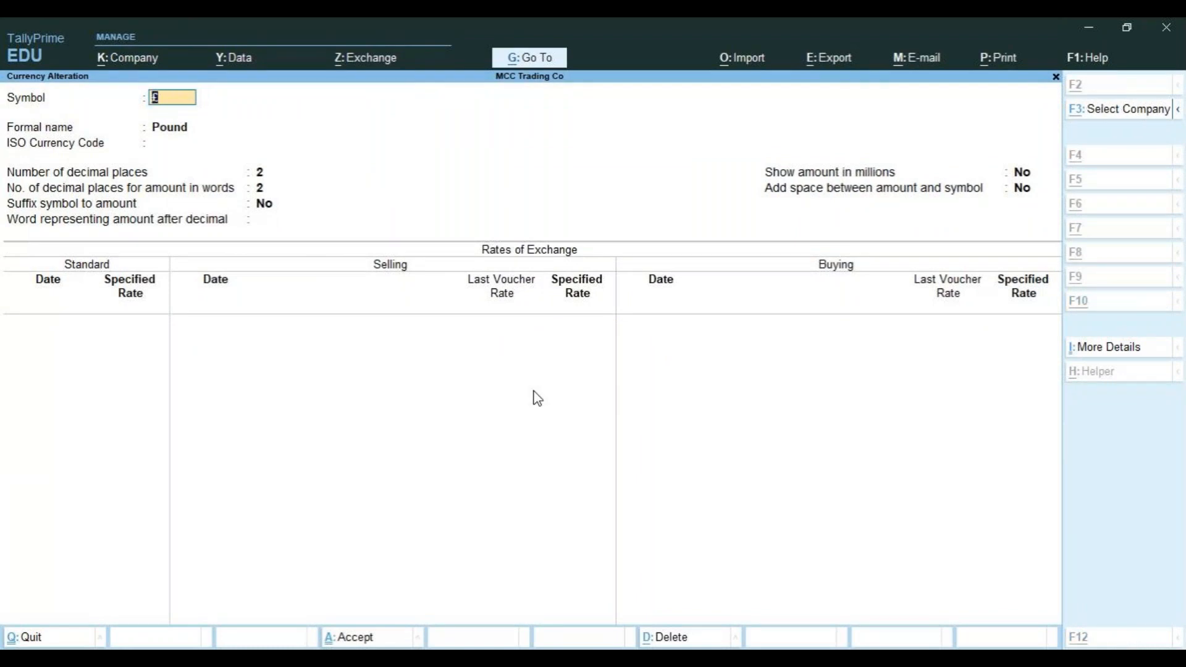
key(alt+d)
key(y)
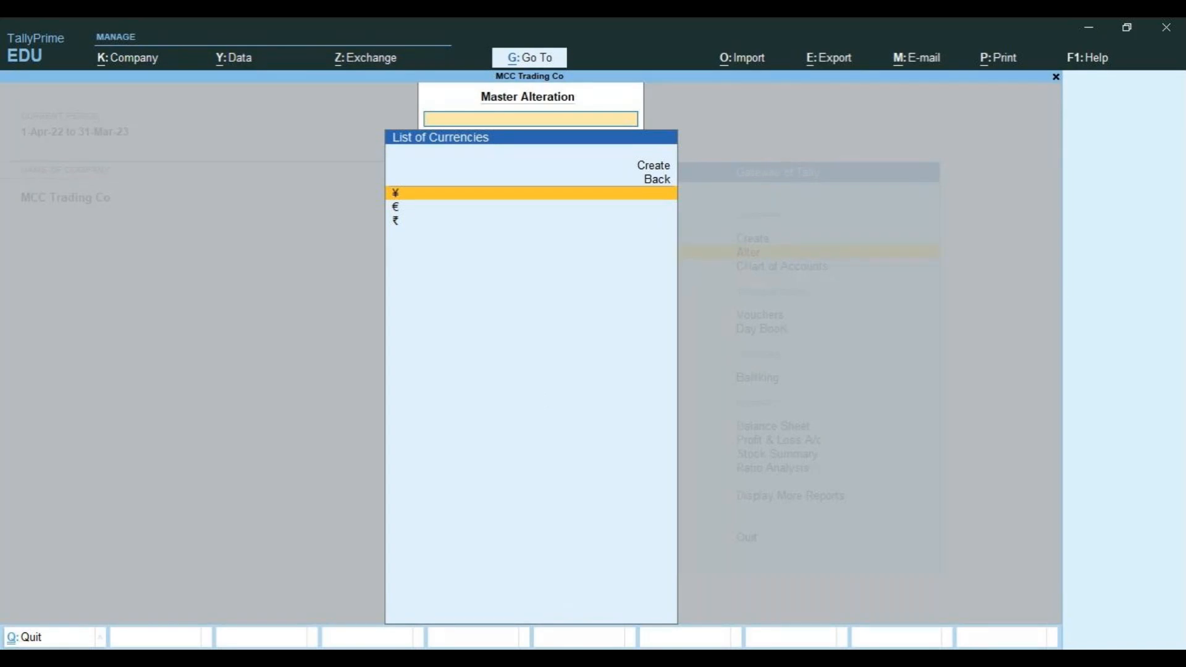
key(alt+Tab)
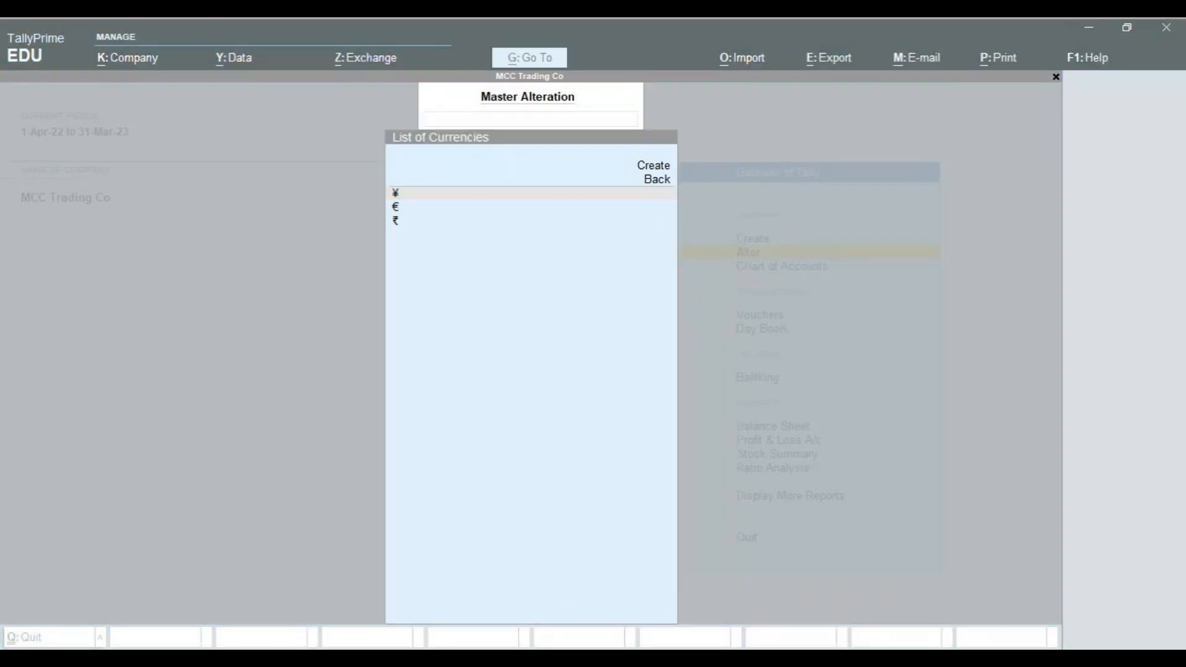
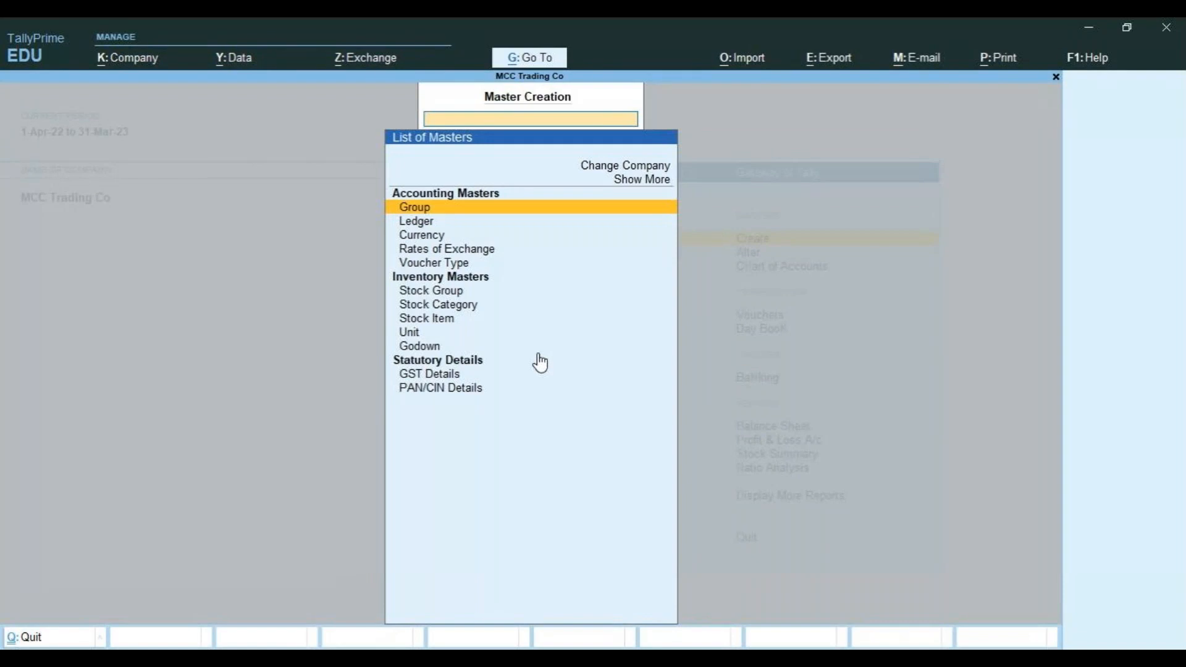
Expand the List of Masters in Master Creation to show more masters and the inactive ones.
key(Up)
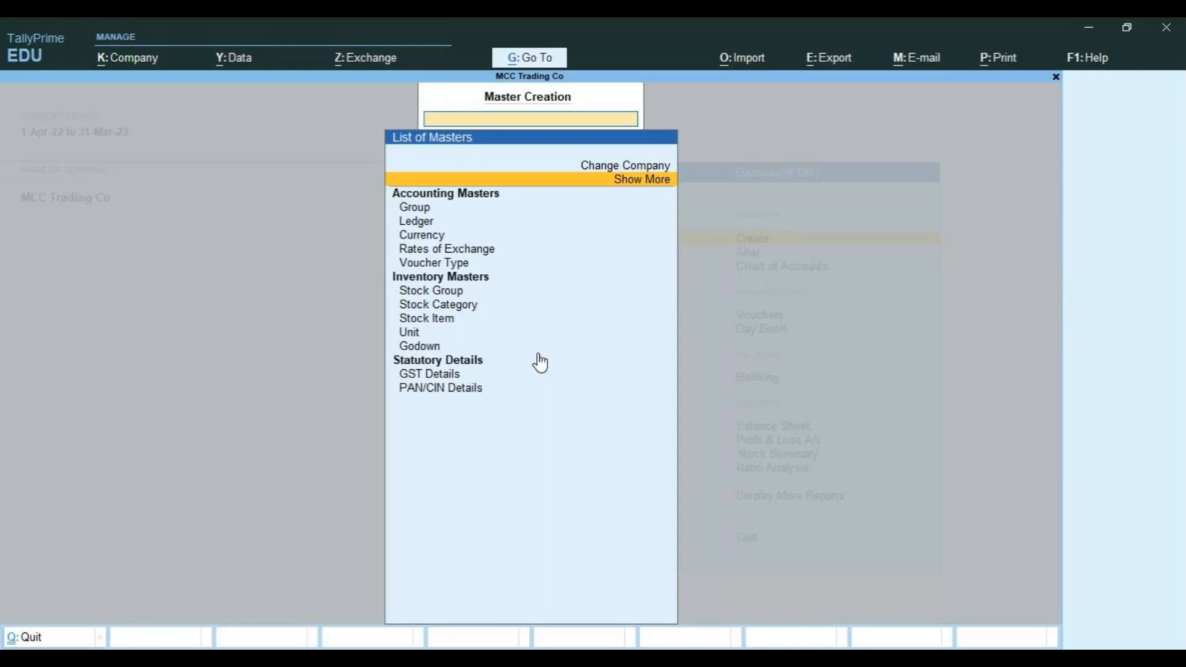
key(Return)
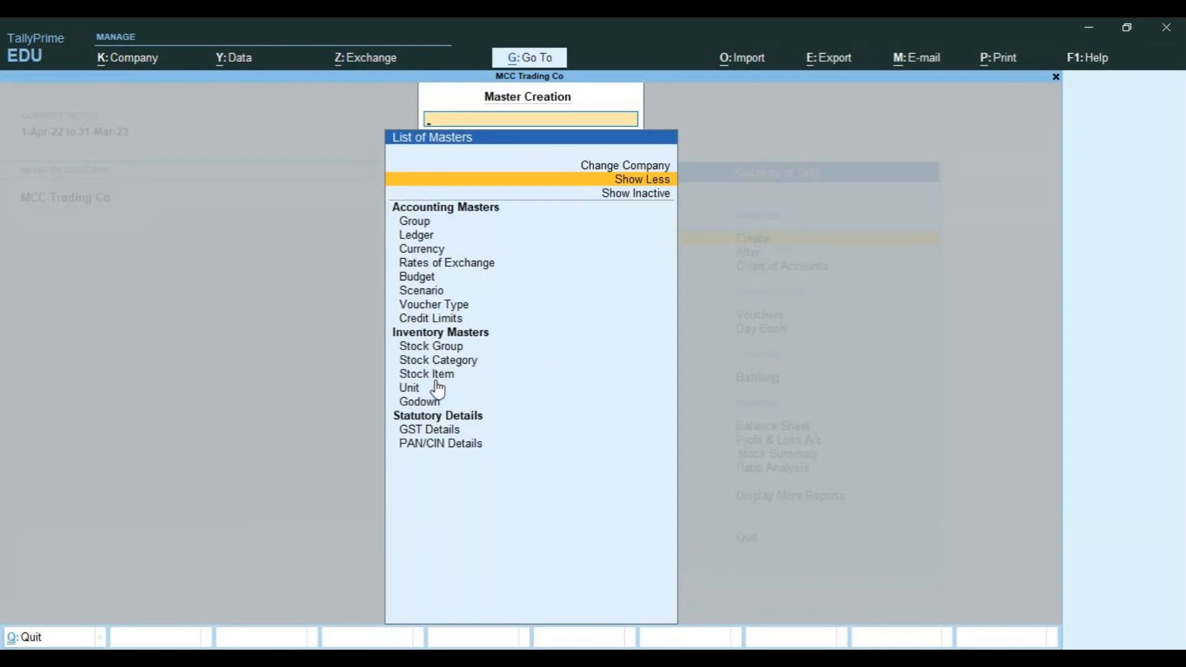
key(Down)
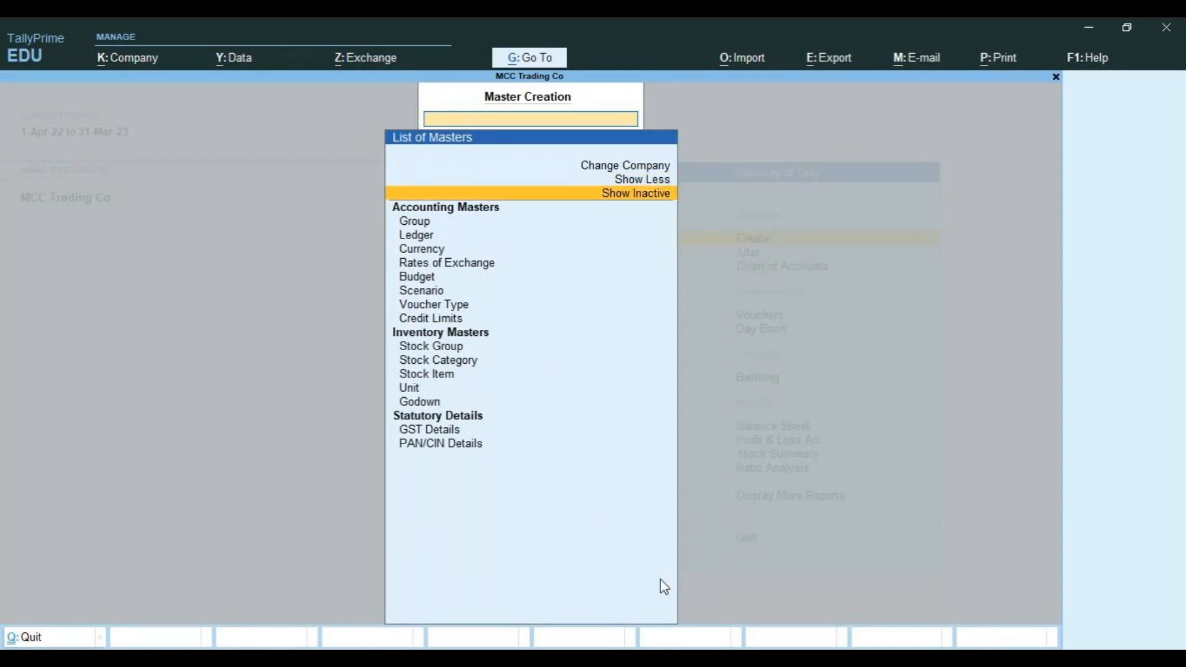
key(Return)
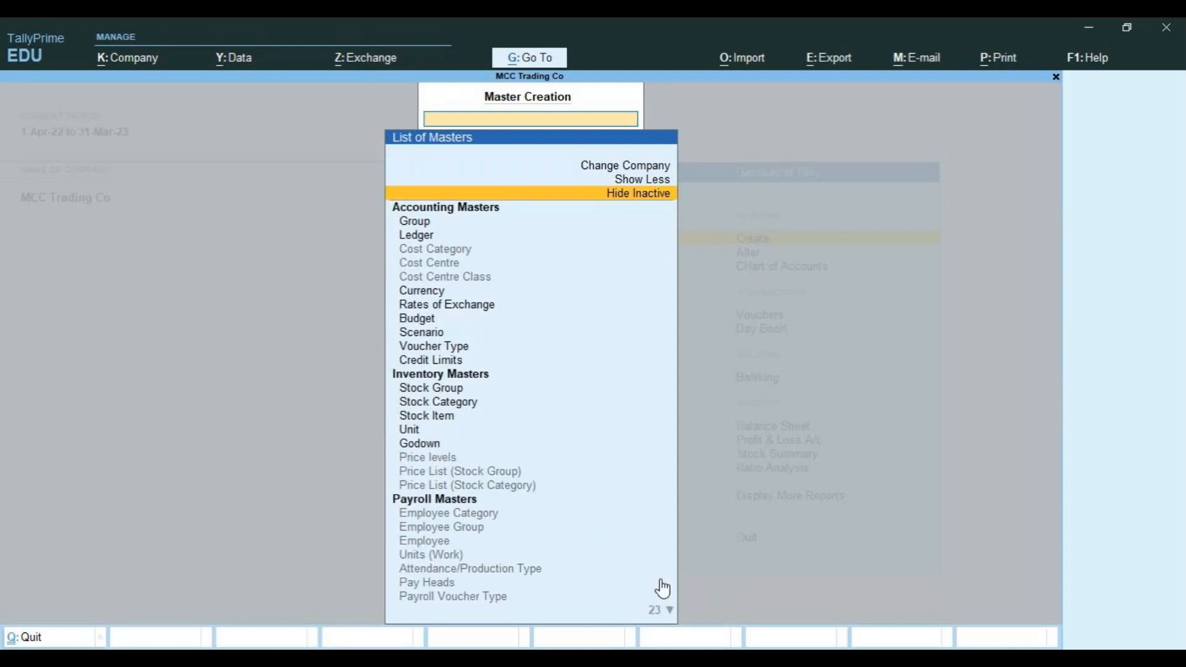
Open the creation form for a new Cost Category, enabling the Cost Centres feature for the company.
key(Down)
key(Down)
key(Down)
key(Down)
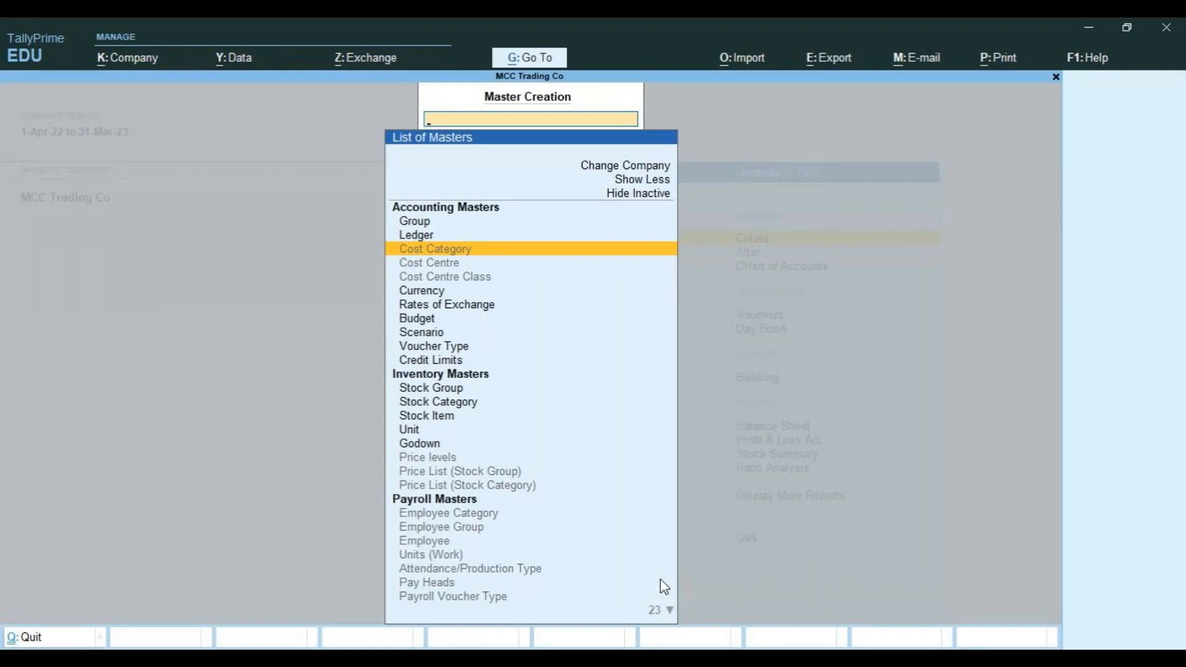
key(Return)
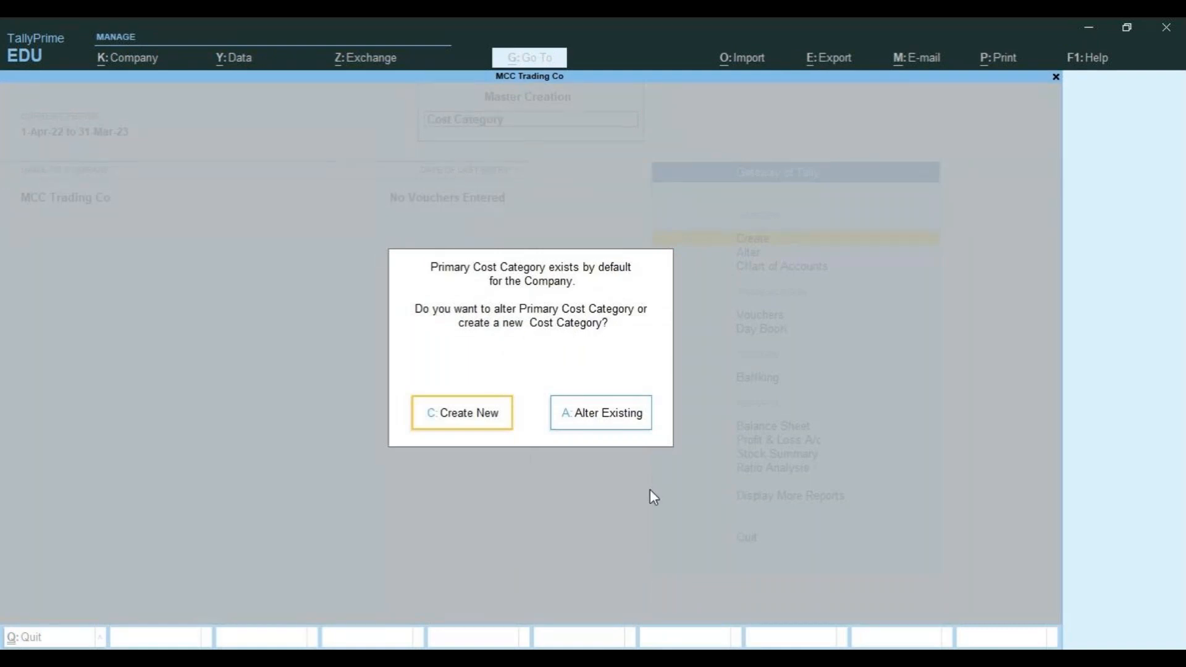
key(Return)
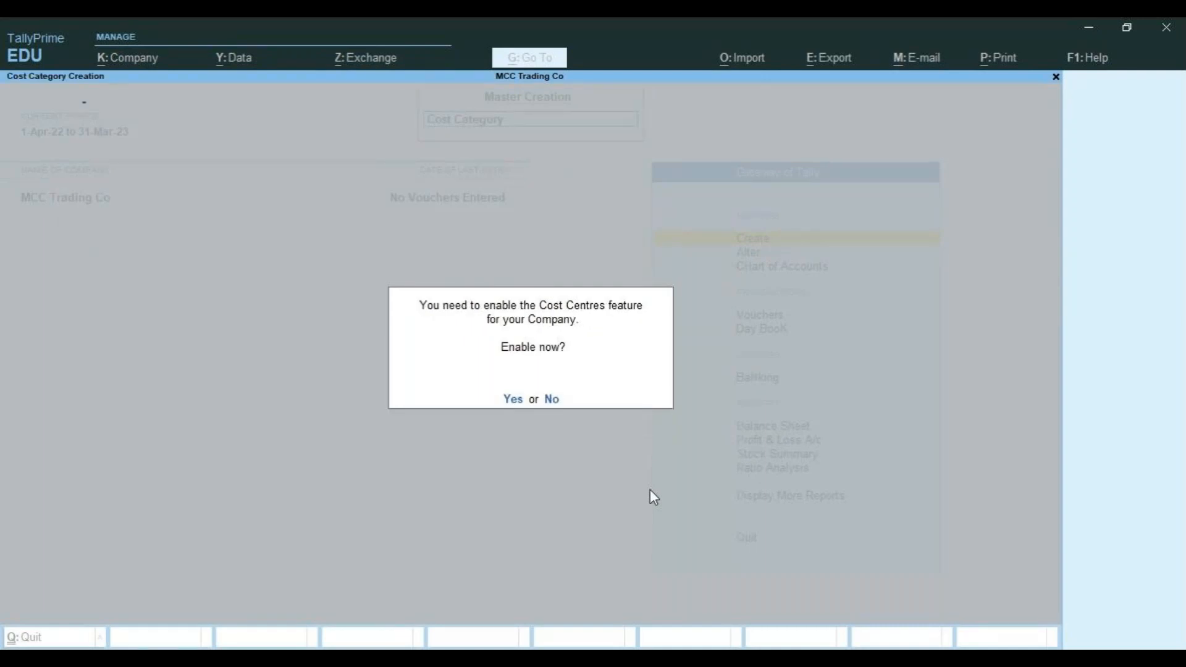
key(y)
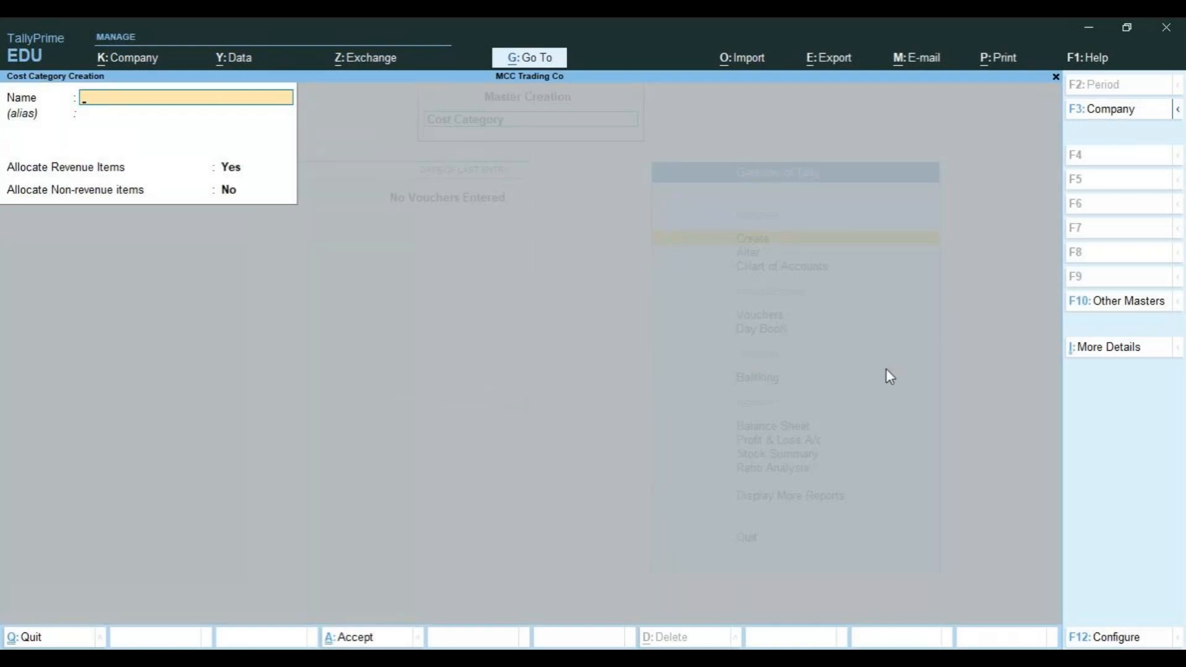
Create the cost category Bangalore, allocating revenue items (Yes) but not non-revenue items (No).
text(Bangalore)
key(Return)
key(Return)
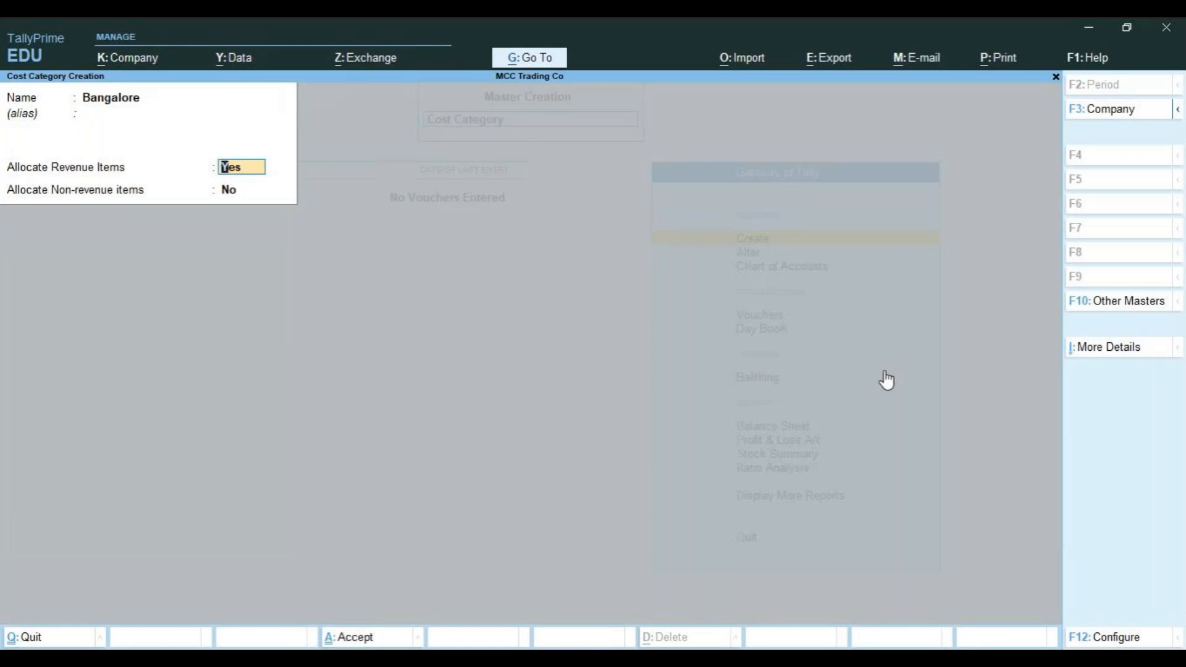
key(Return)
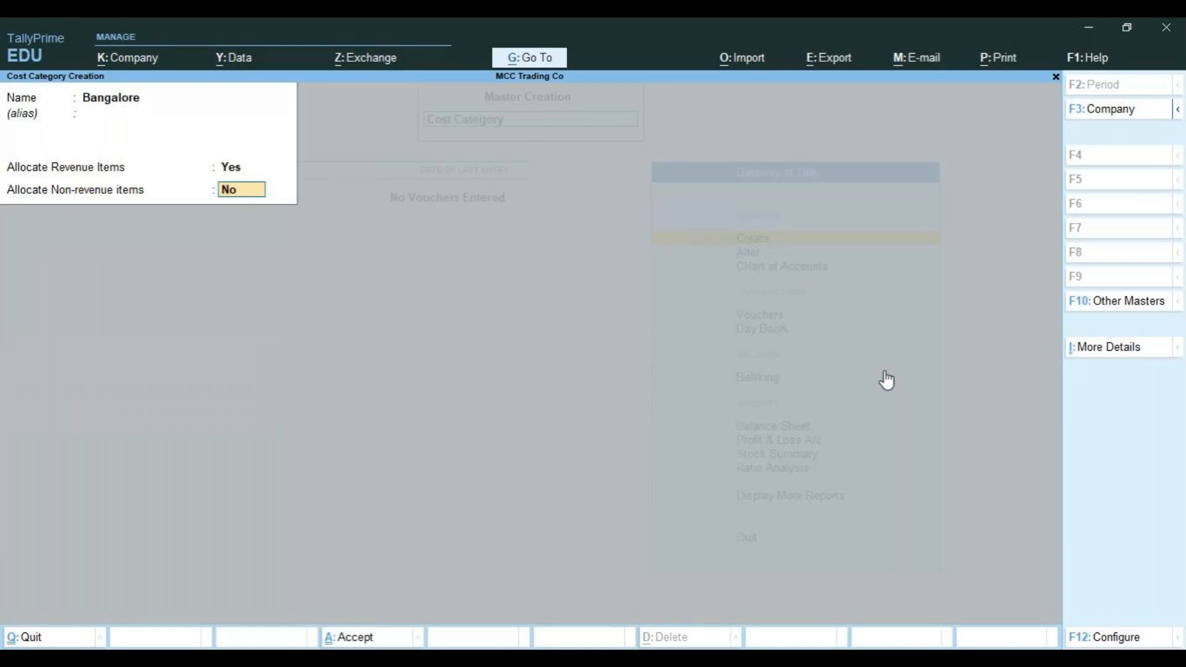
key(Return)
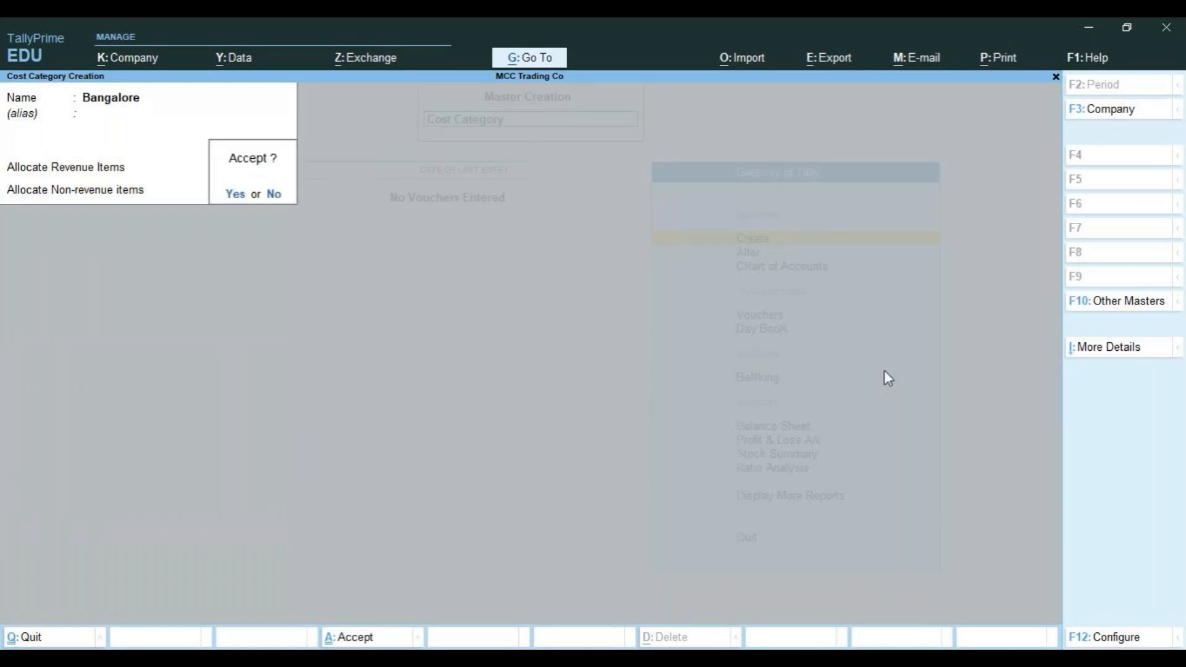
key(Return)
Create the cost category Karnataka, keeping the default allocation settings for revenue and non-revenue items.
text(Karna)
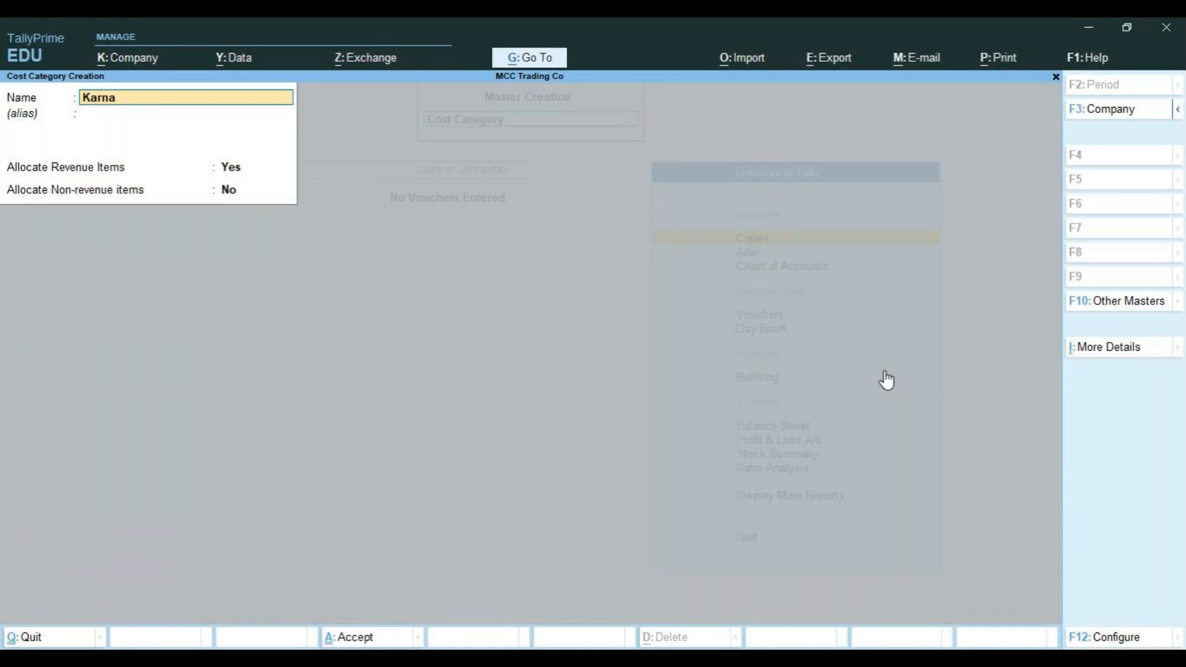
text(taka)
key(Return)
key(Return)
key(Return)
key(Return)
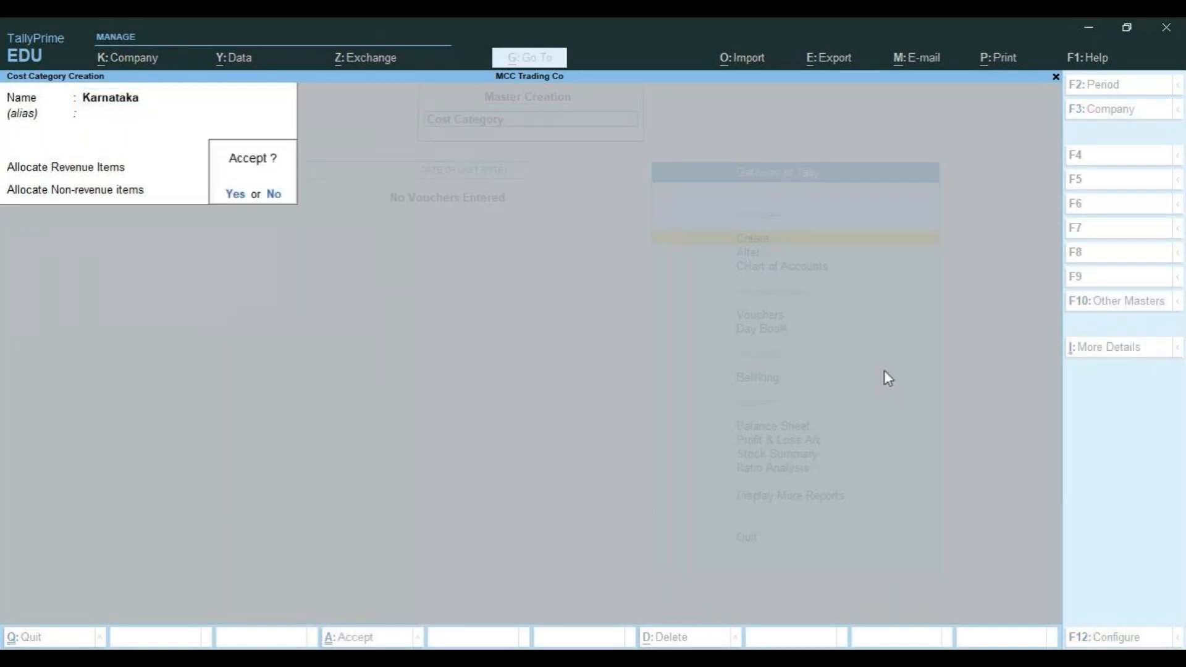
key(Return)
Create the cost category Maharashtra with the default allocation settings, and quit cost category creation.
text(Maharashtra)
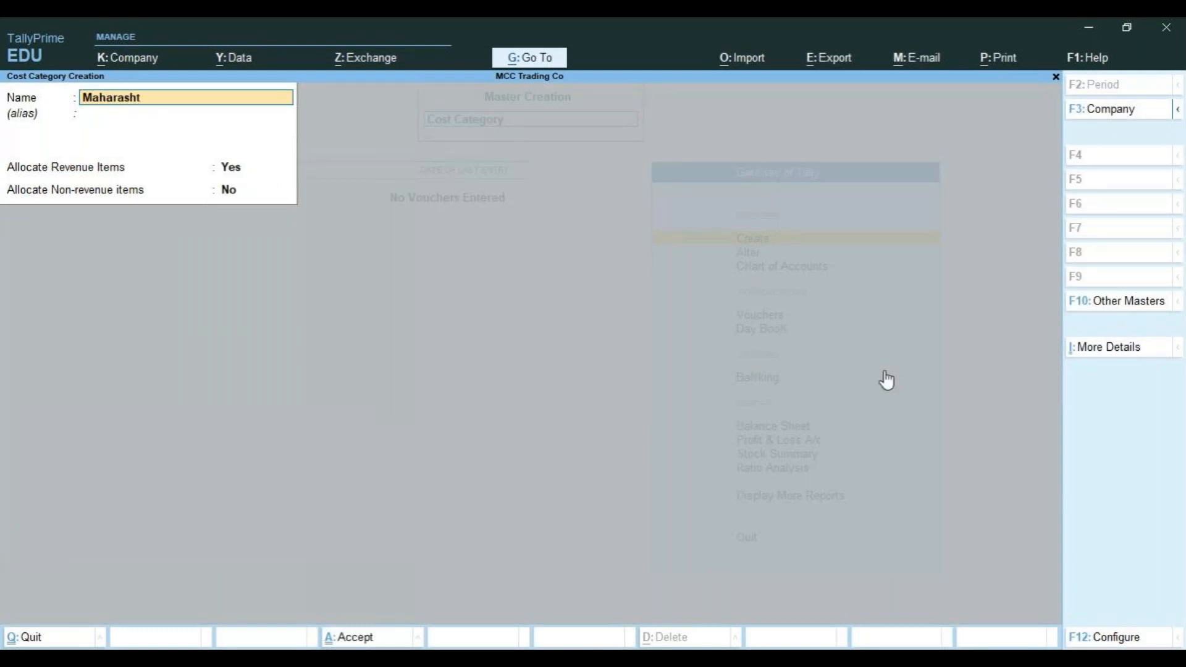
key(Return)
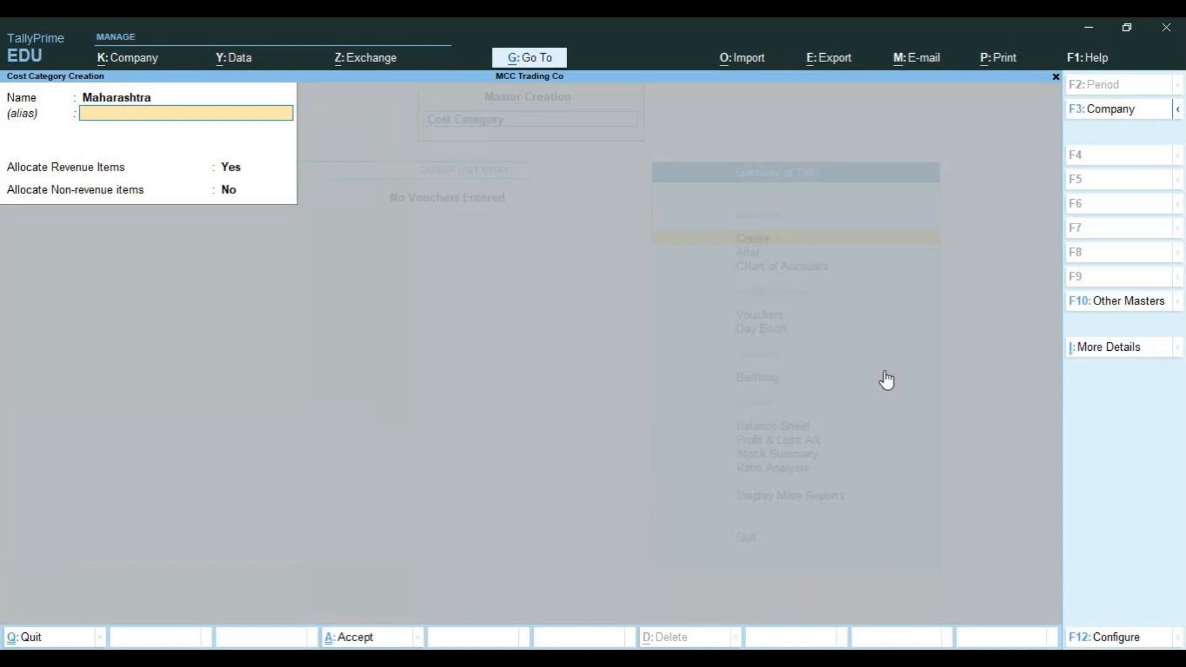
key(Return)
key(Return)
key(Return)
key(Return)
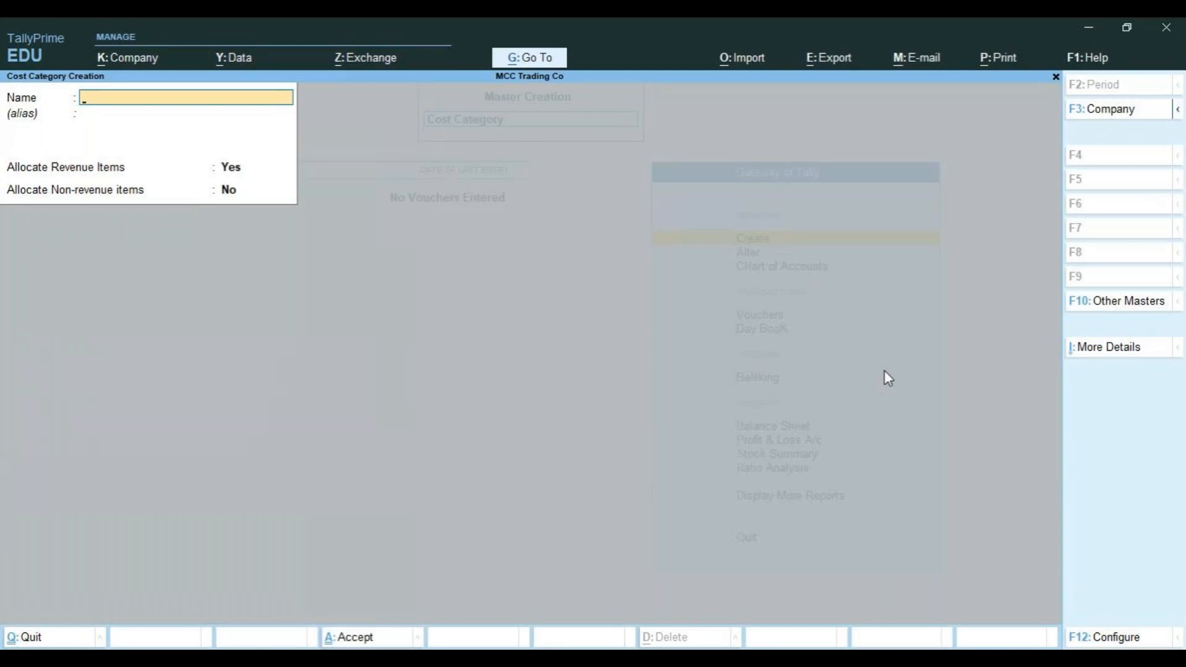
key(Escape)
key(y)
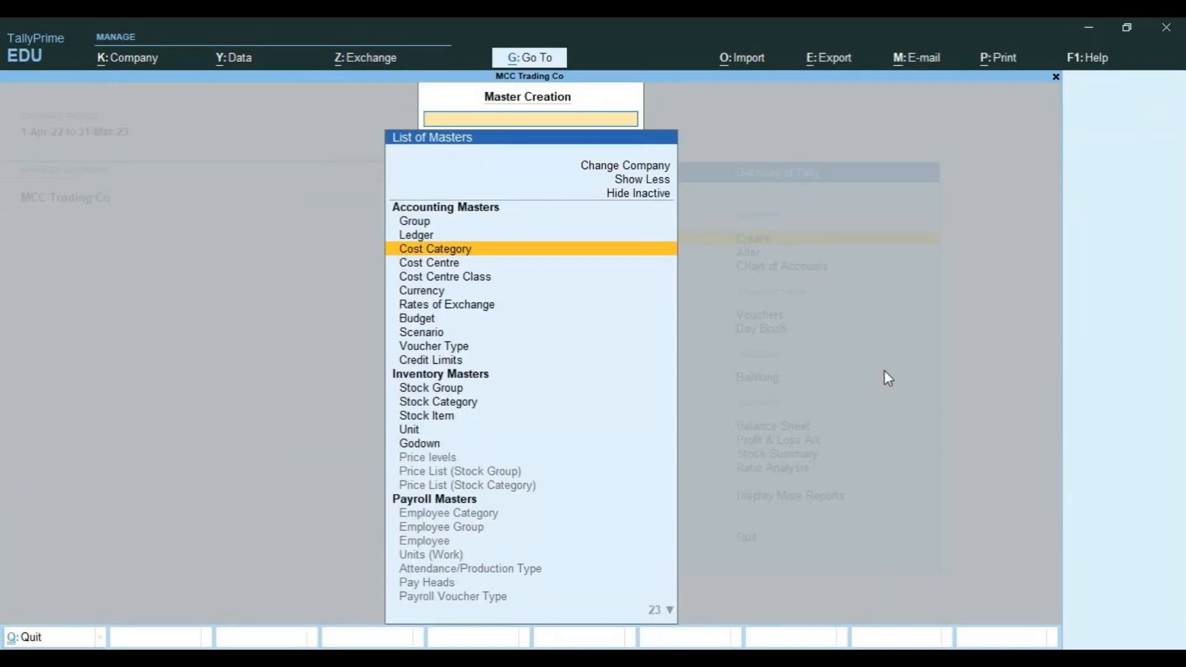
Create the cost centre Jayanagar in the Bangalore category, placed under Primary.
key(Down)
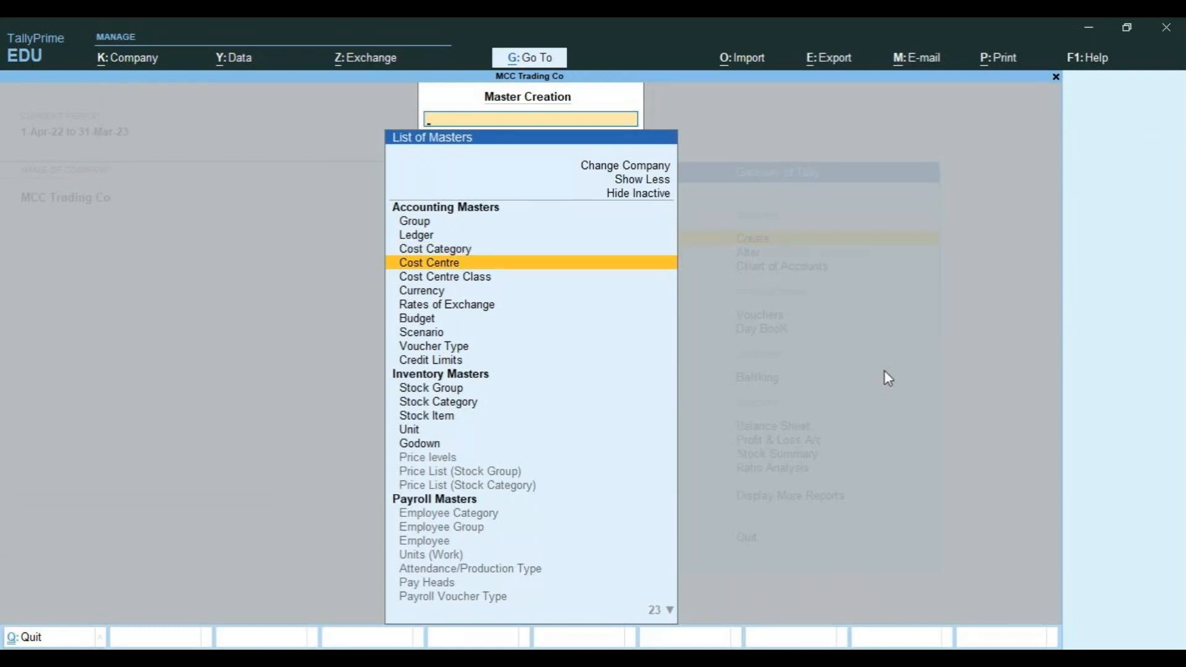
key(Return)
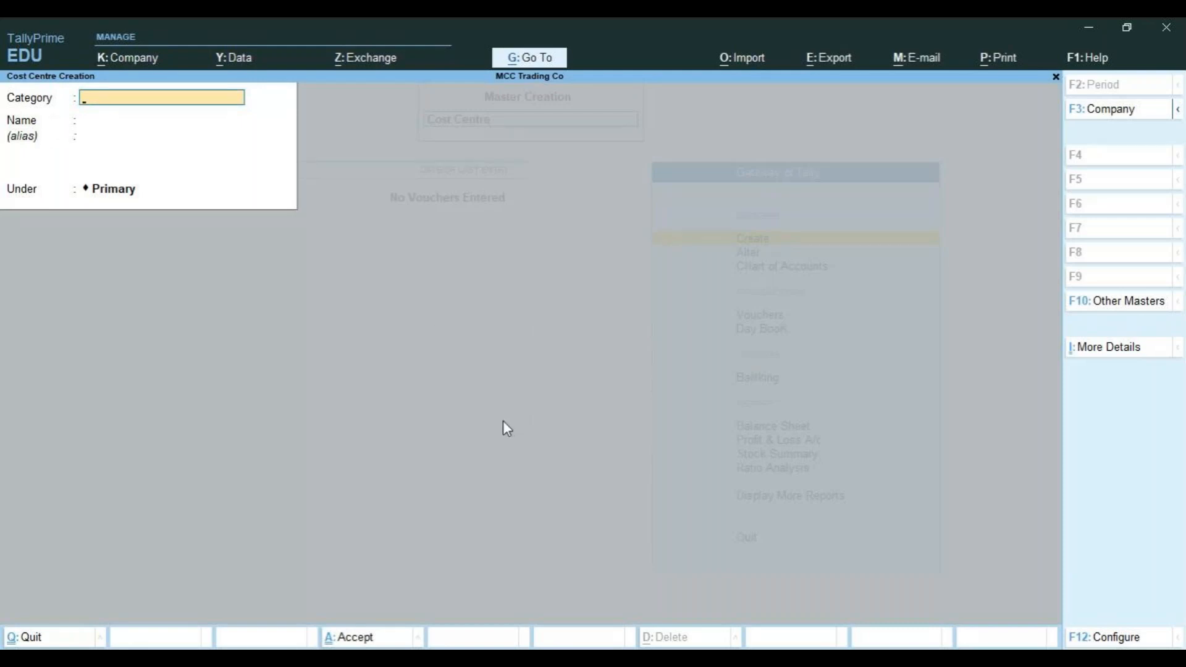
key(space)
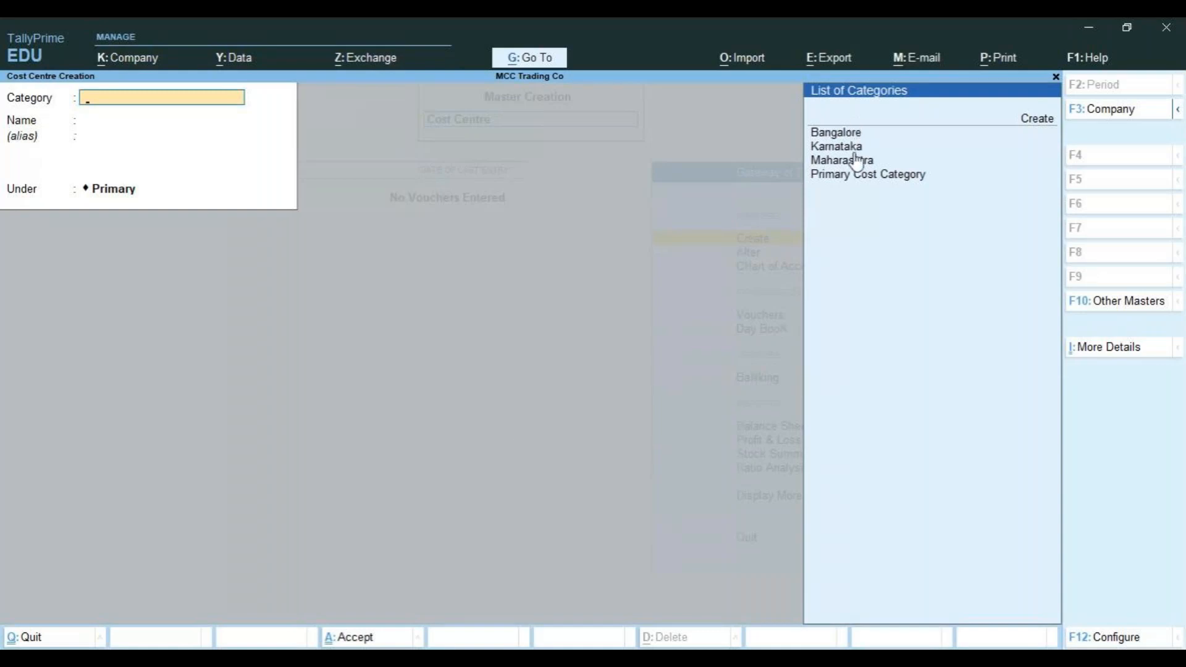
key(Down)
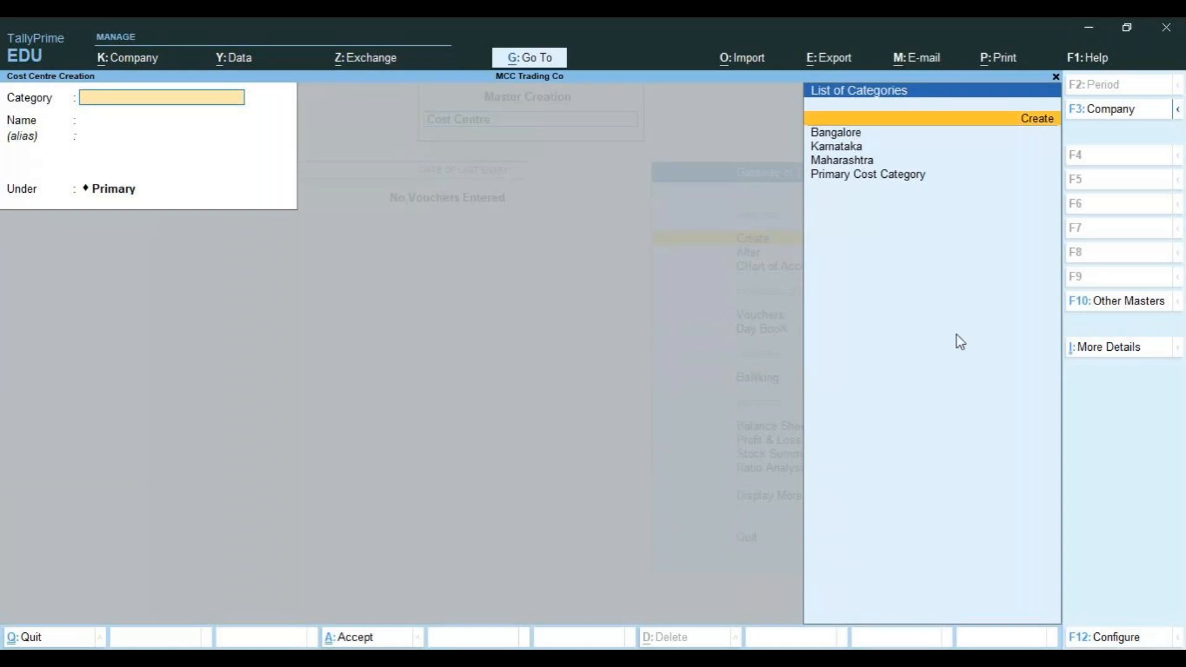
key(Down)
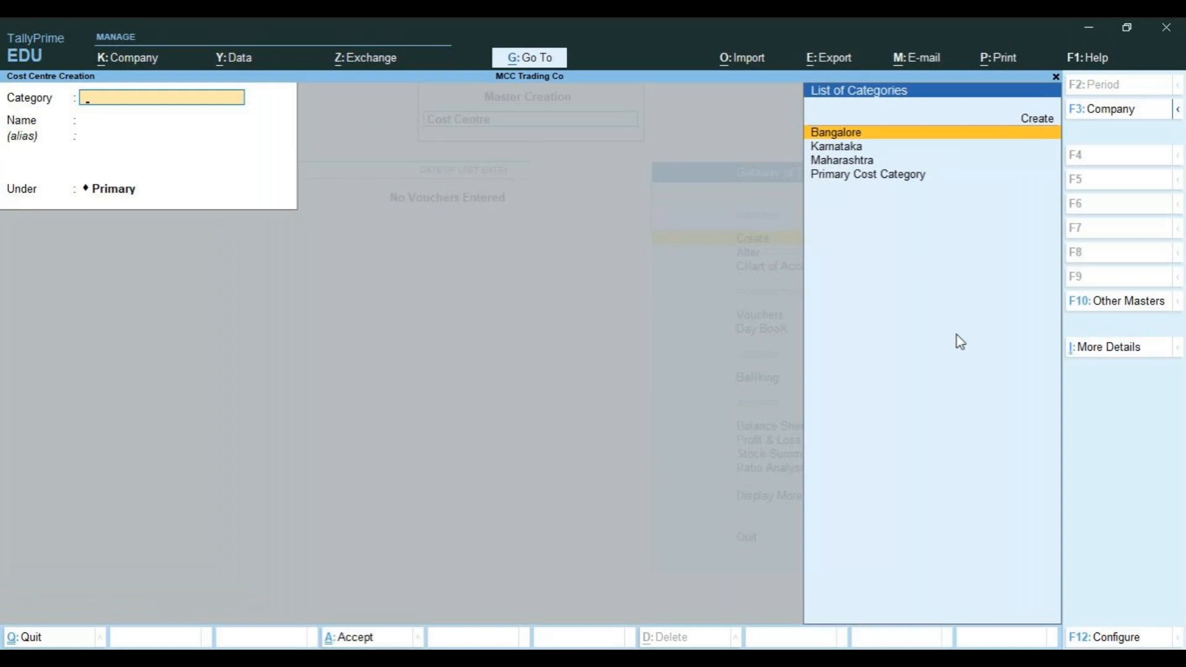
key(Return)
text(Jayang)
key(BackSpace)
text(agar)
key(Return)
key(Return)
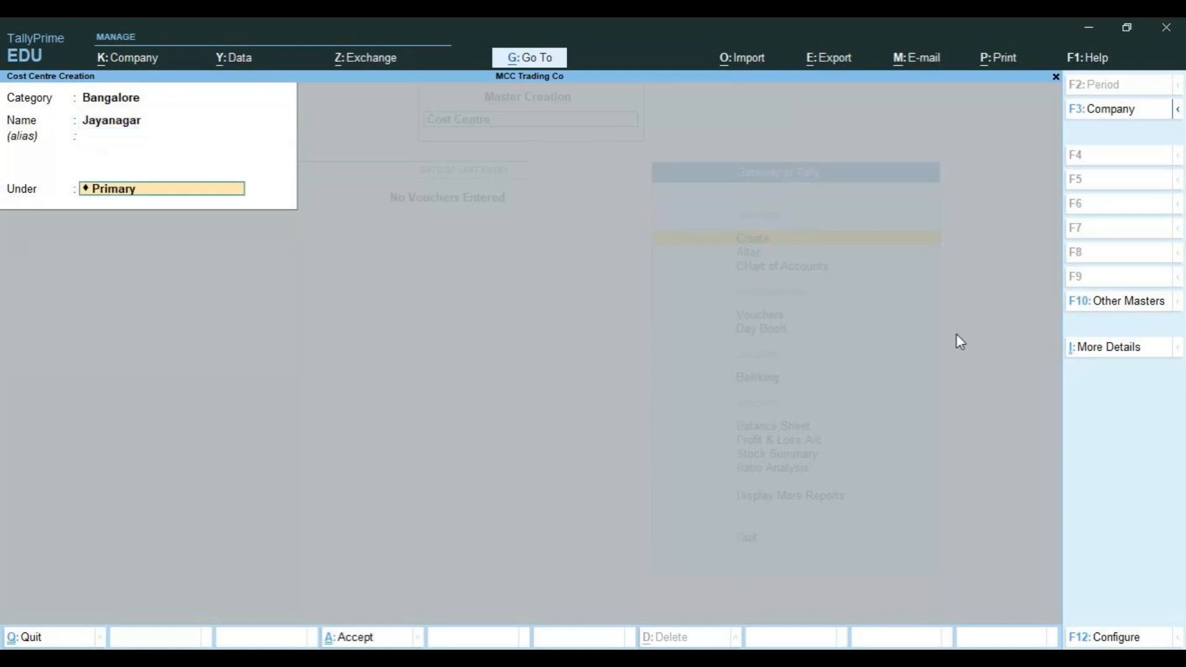
key(Return)
key(Return)
Create the cost centre Kormangala in the Bangalore category, placed under Primary.
text(Kormangala)
key(Return)
key(Return)
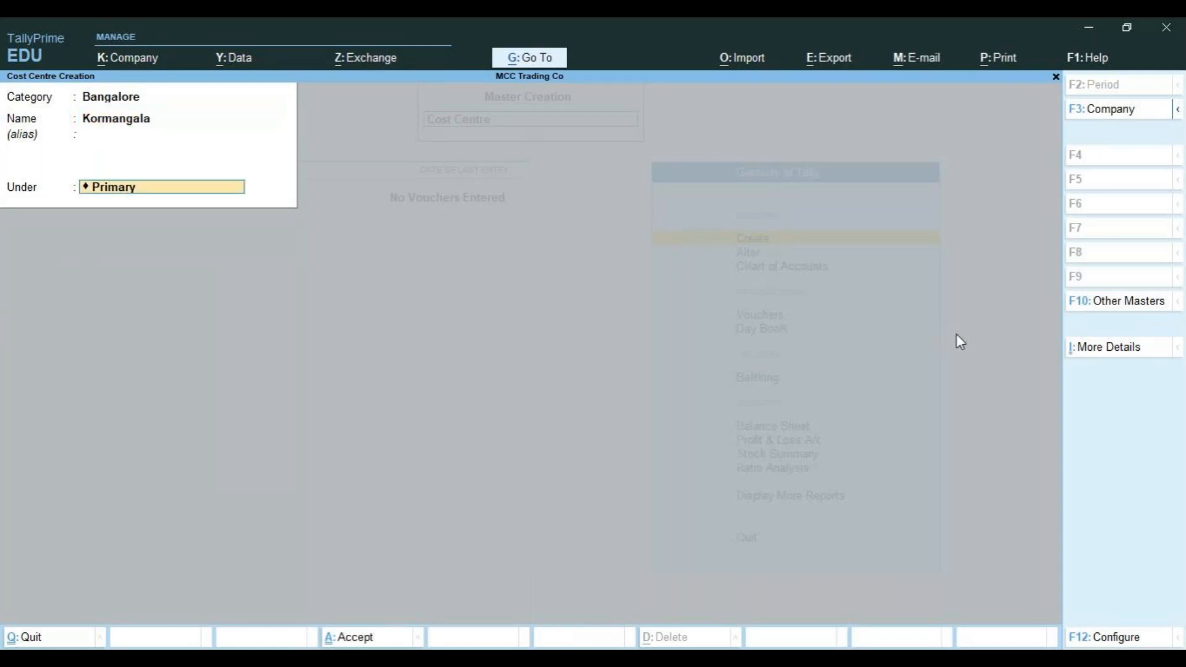
key(Return)
key(Return)
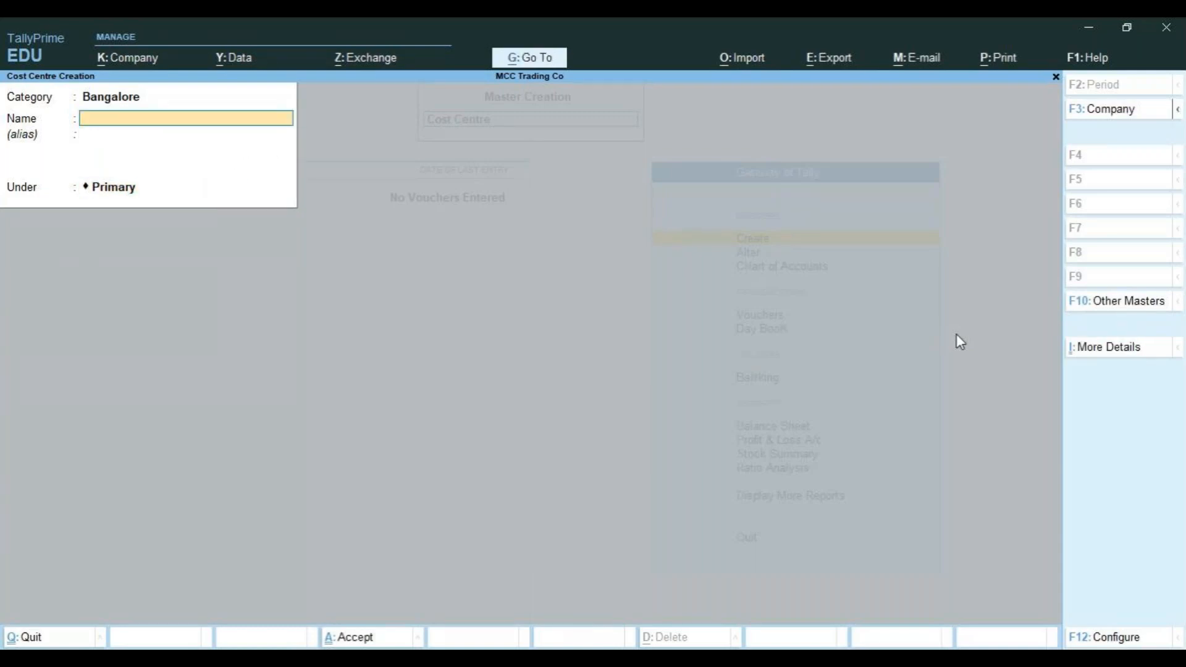
Create the cost centre Malleshwaram in the Bangalore category, placed under Primary.
text(Malleshwaram)
key(Return)
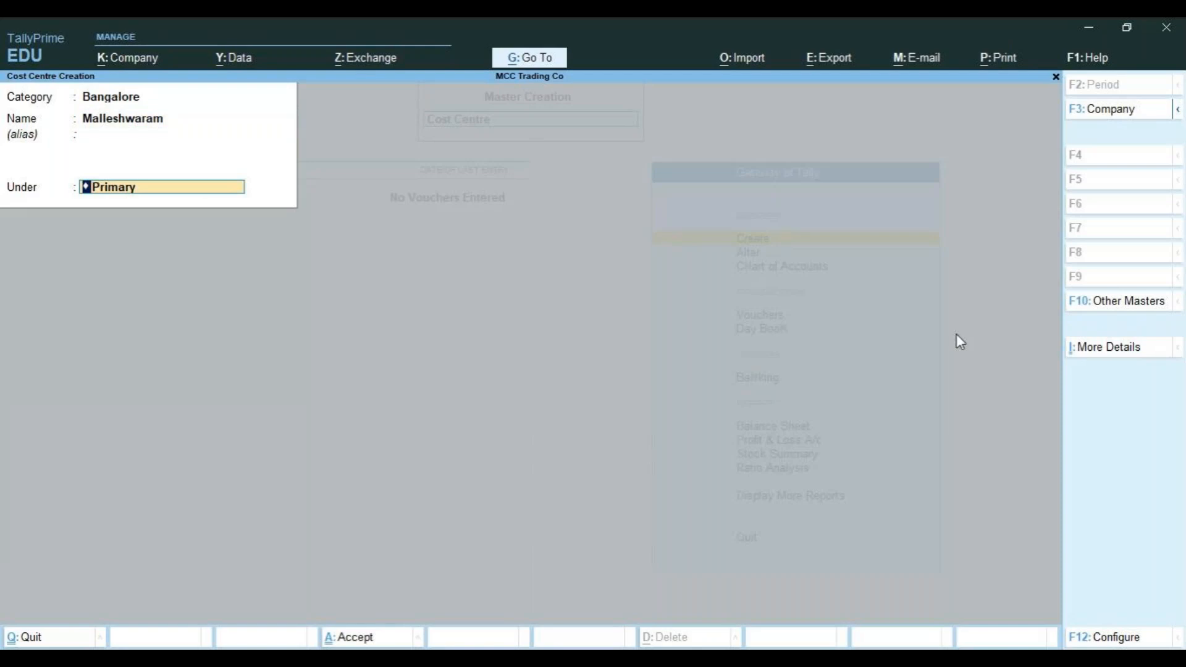
key(Return)
key(Return)
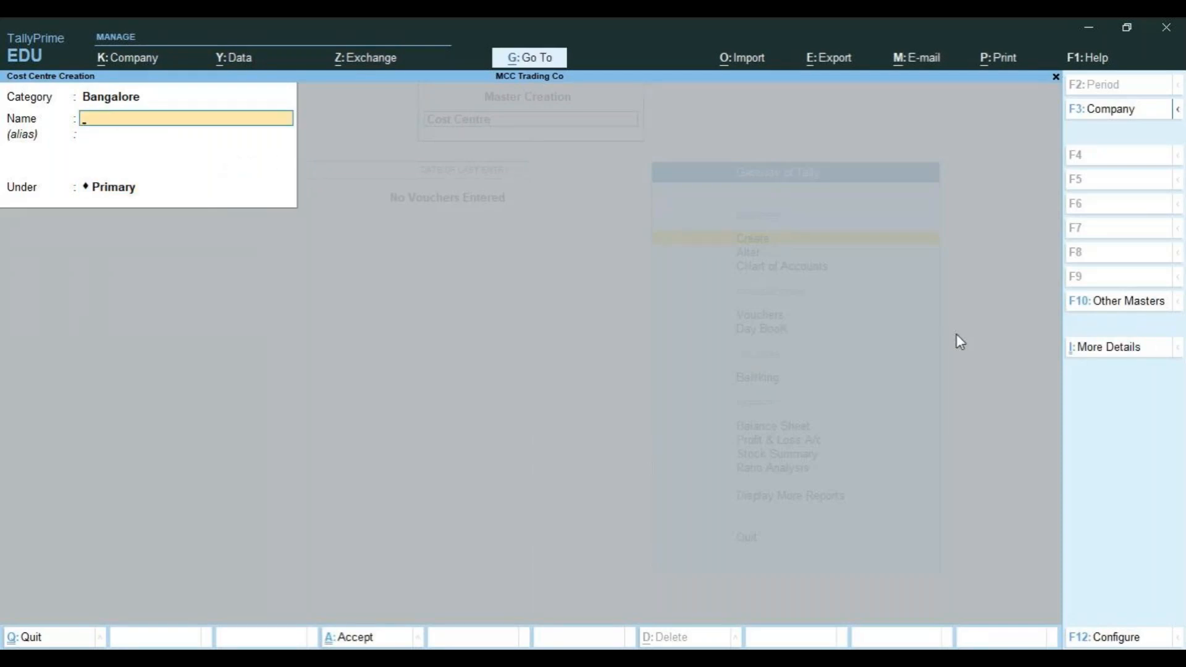
Switch the category to Karnataka and create the cost centre Mysore under Primary.
key(BackSpace)
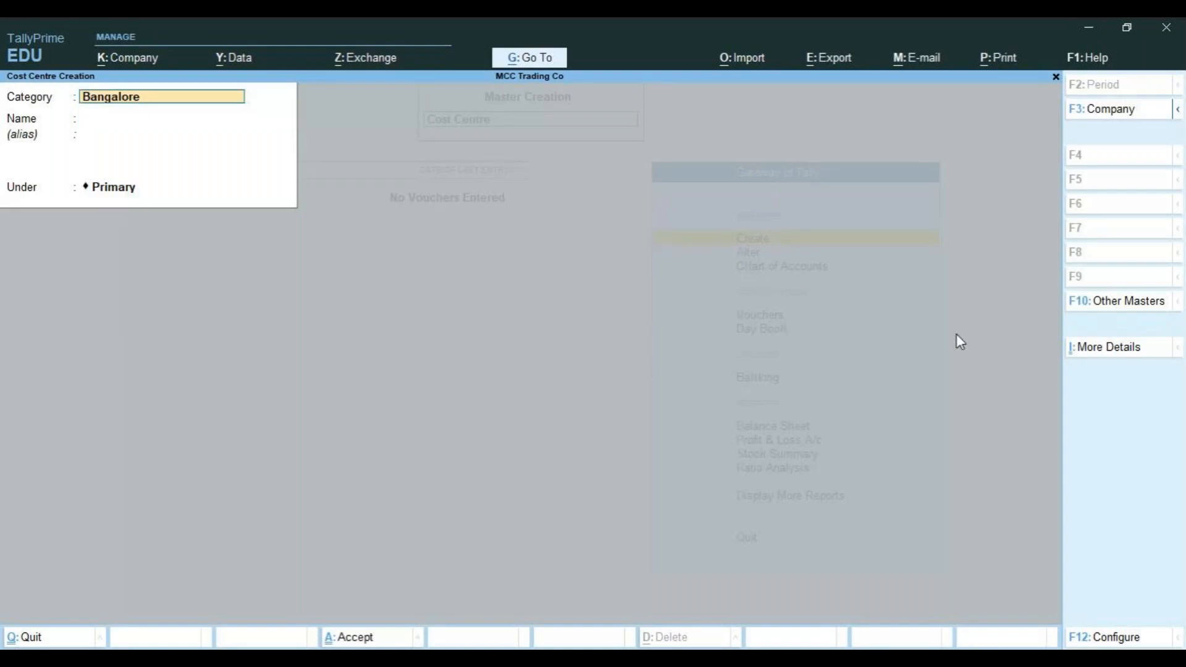
key(BackSpace)
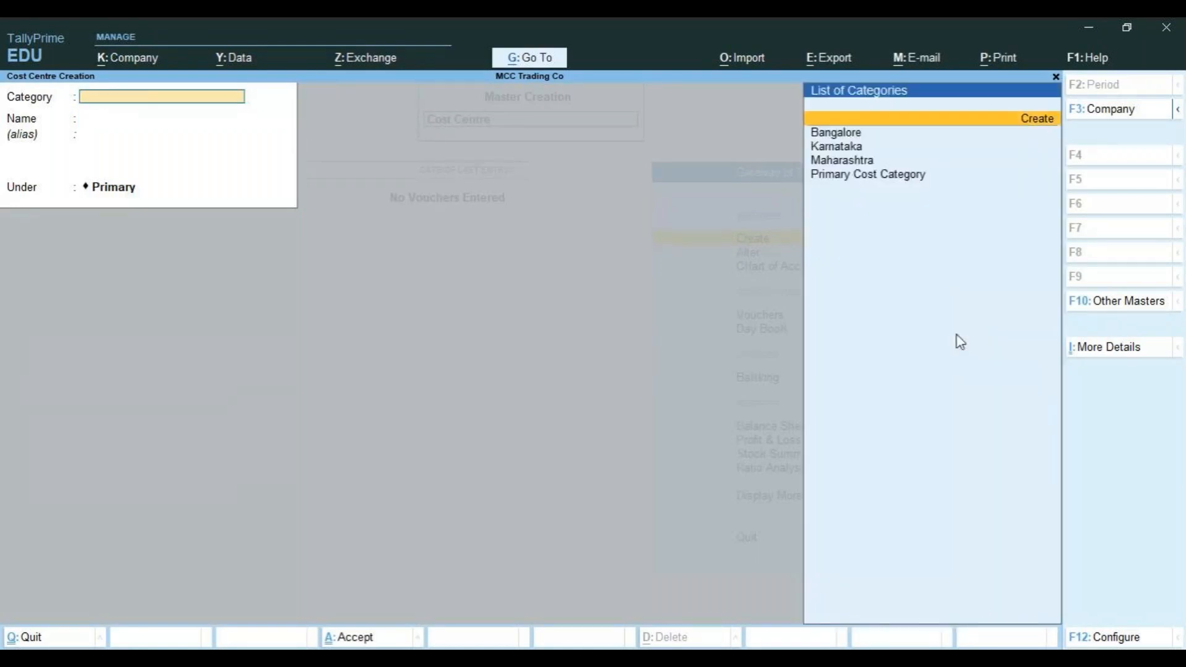
key(Down)
key(Down)
key(Return)
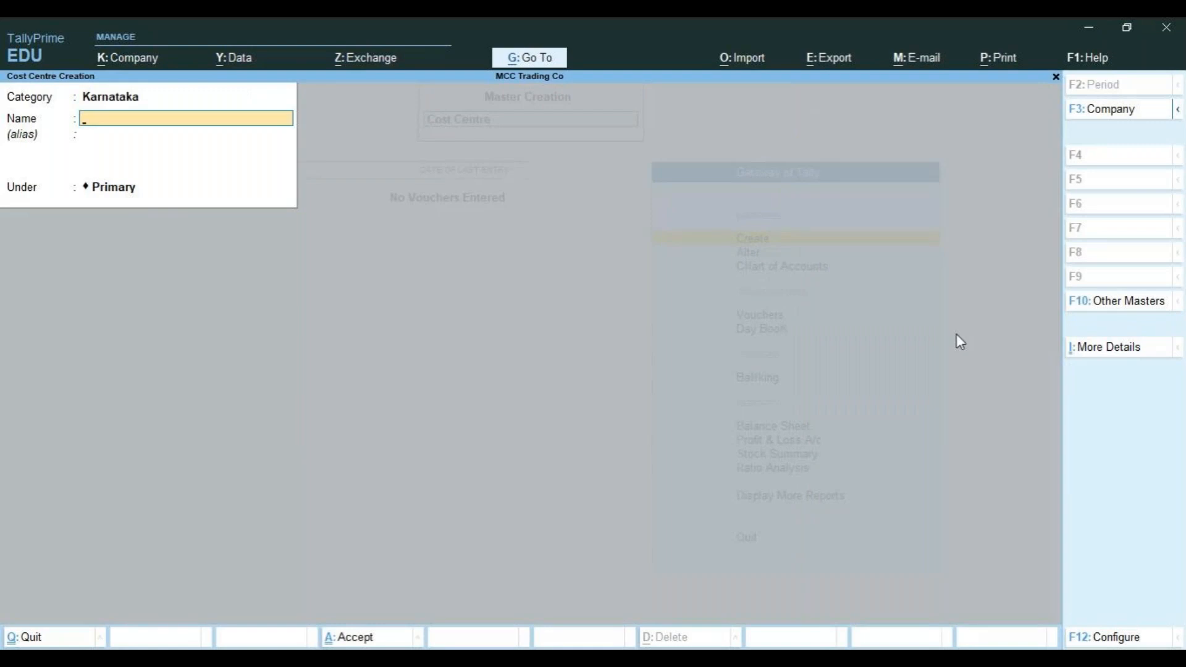
text(Mysore)
key(Return)
key(Return)
key(Return)
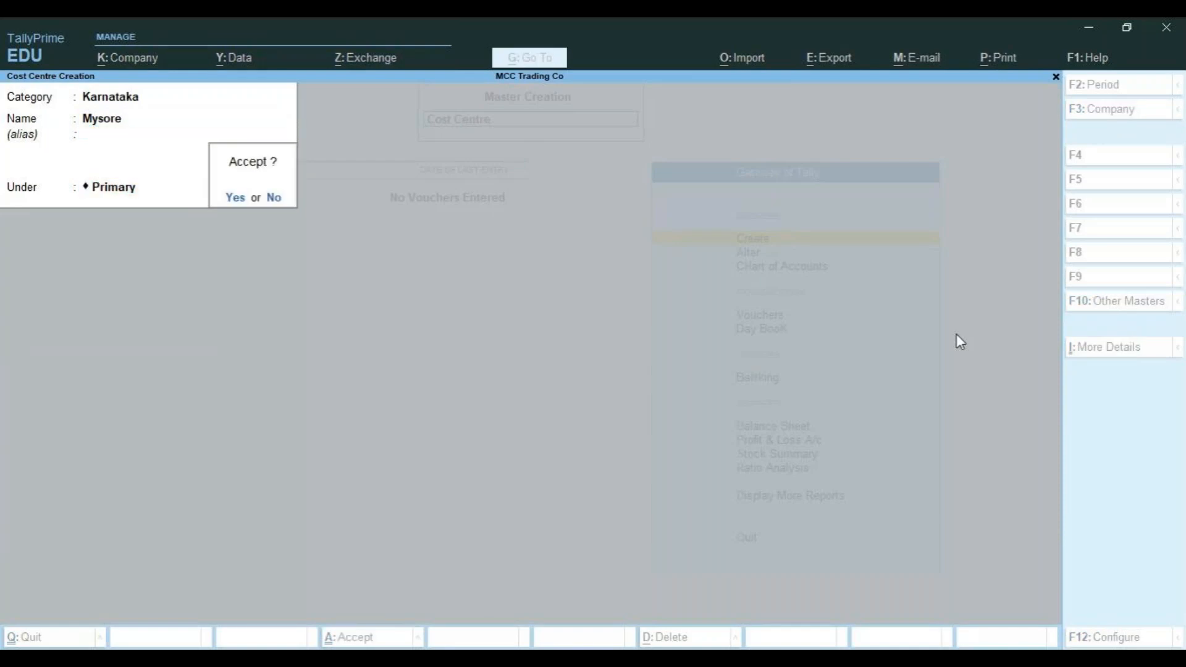
key(Return)
Create the cost centre Mandya in the Karnataka category, placed under Primary.
text(Mandya)
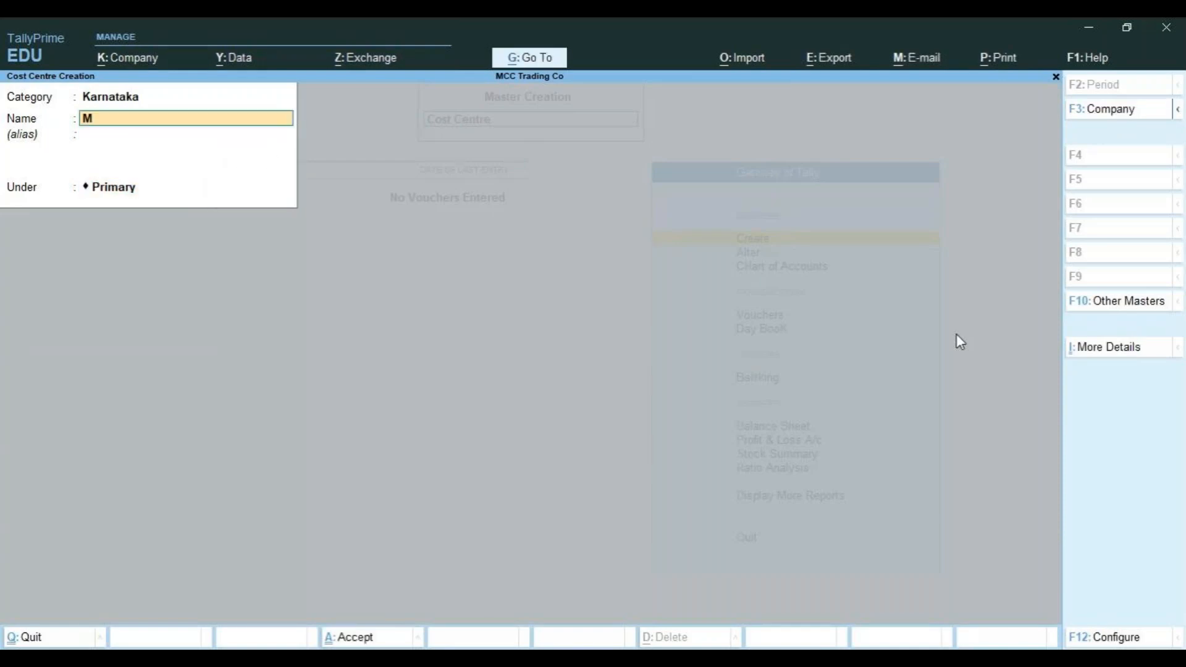
key(Return)
key(Return)
key(Return)
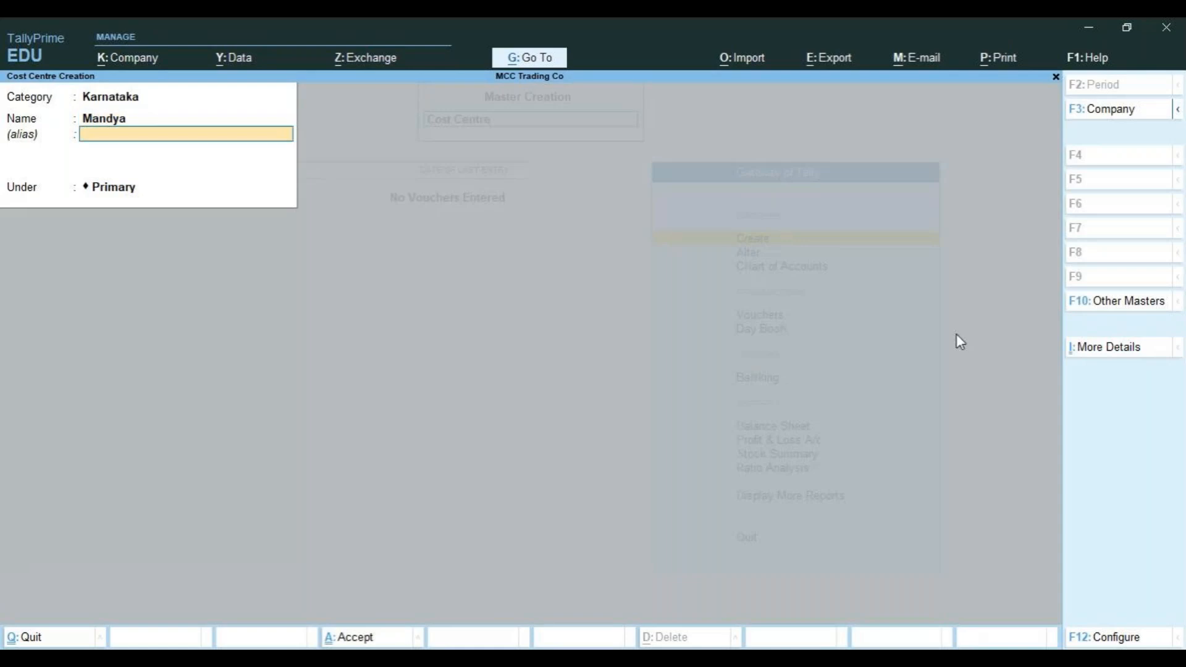
key(Return)
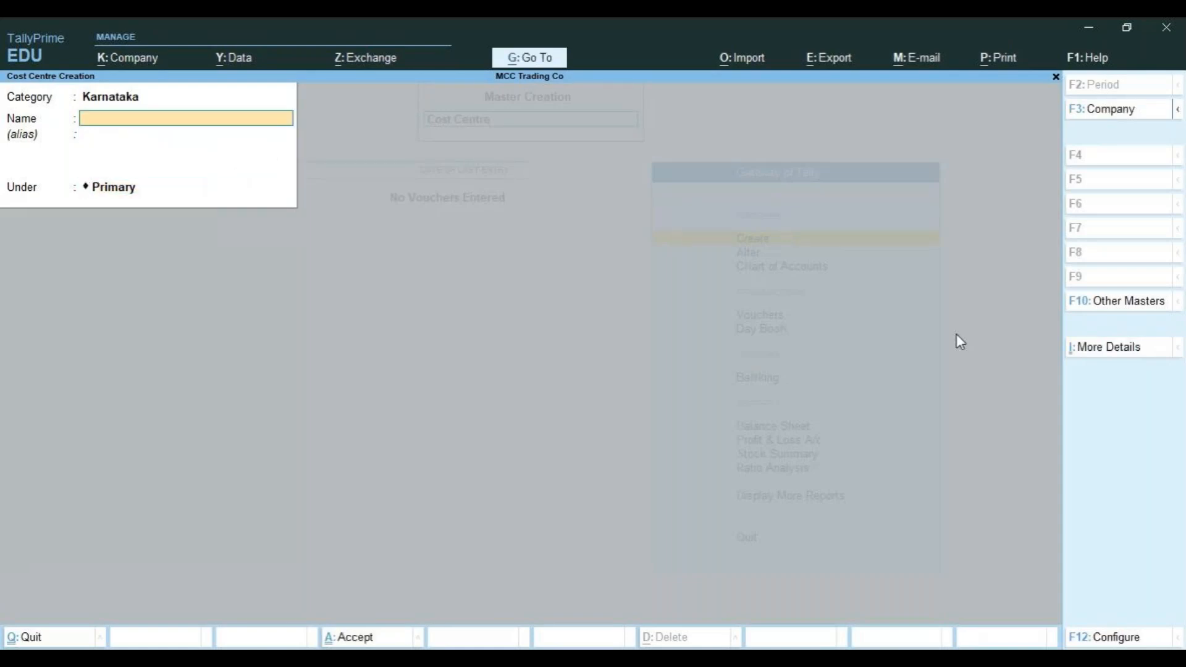
Create the cost centre Mangalore in the Karnataka category under Primary, and quit cost centre creation.
text(Mangalore)
key(Return)
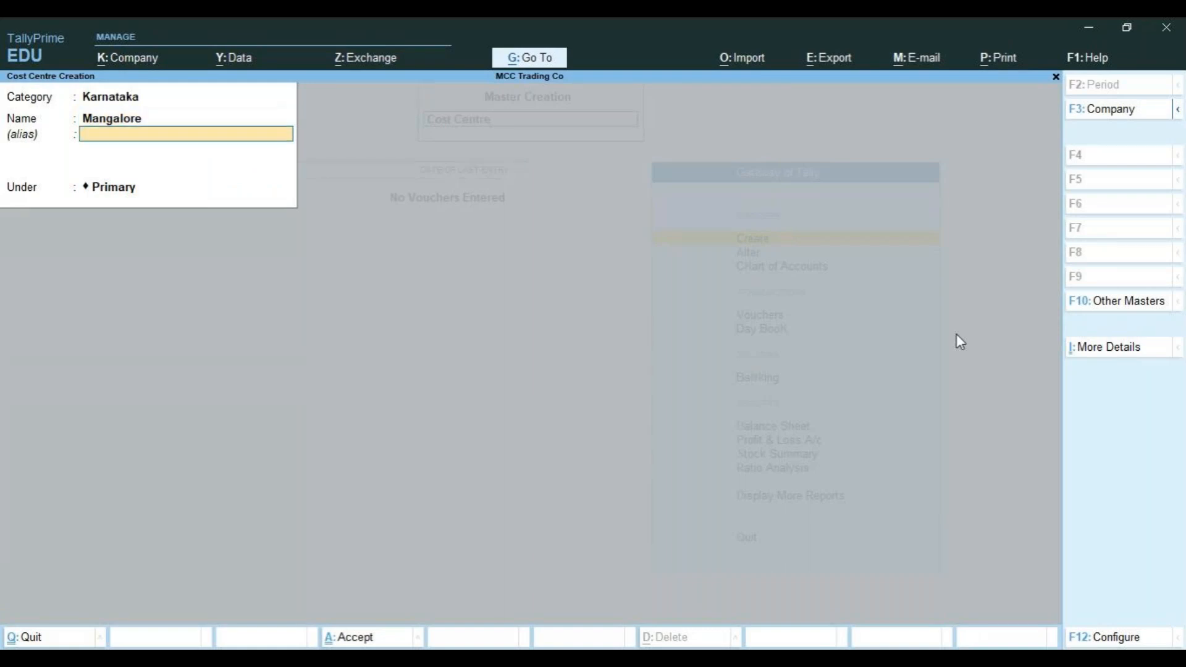
key(Return)
key(Return)
key(Return)
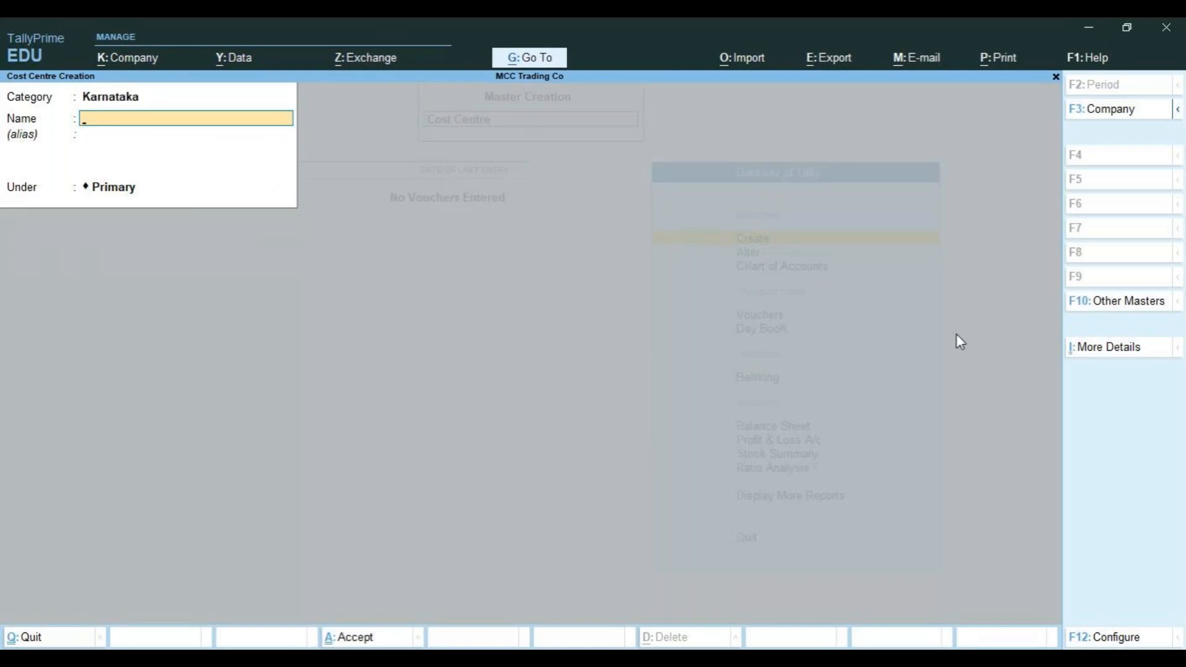
key(Escape)
key(y)
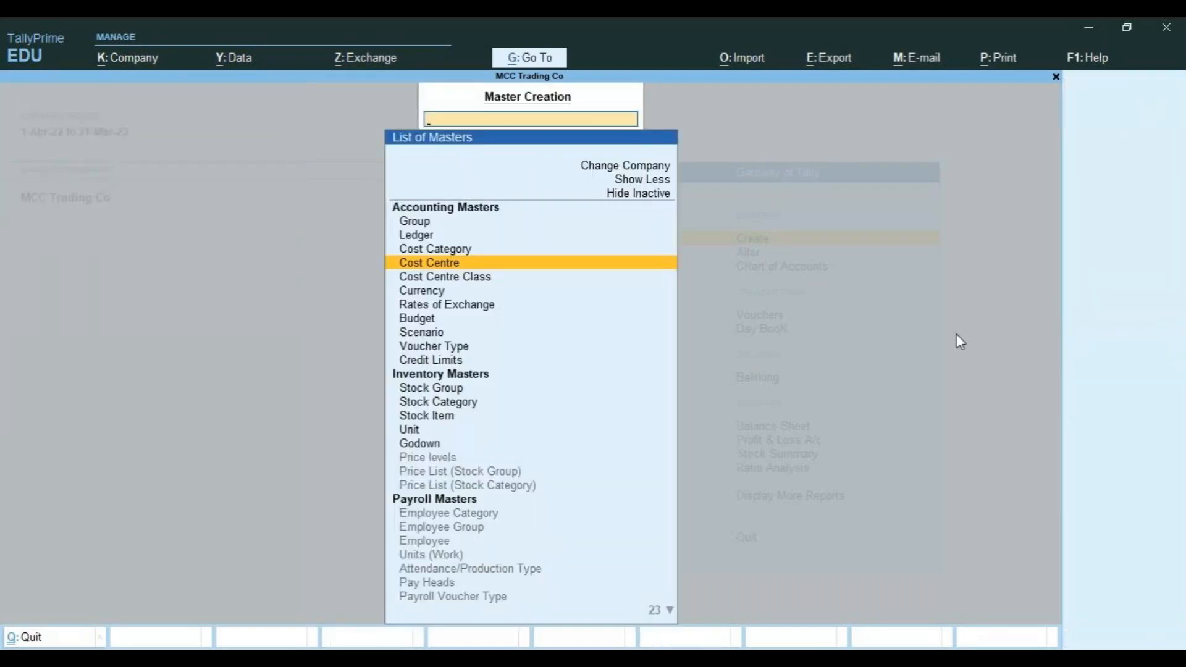
Return to the Gateway of Tally and review the List of Cost Categories in the Chart of Accounts.
key(Escape)
key(Down)
key(Down)
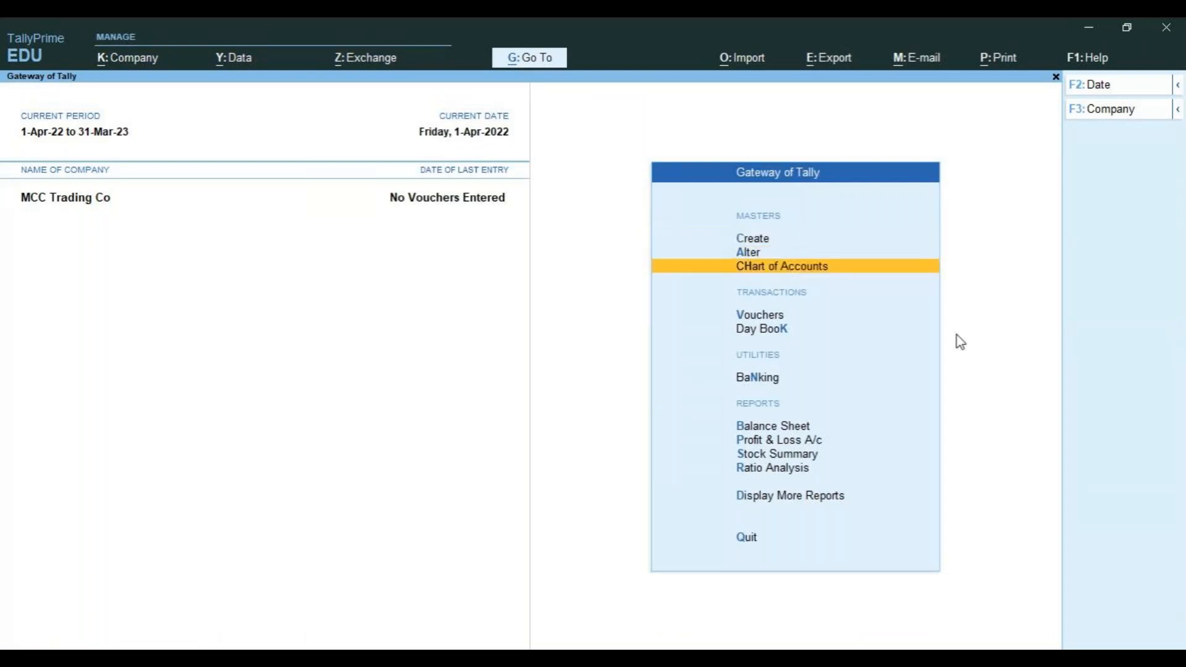
key(Return)
key(Down)
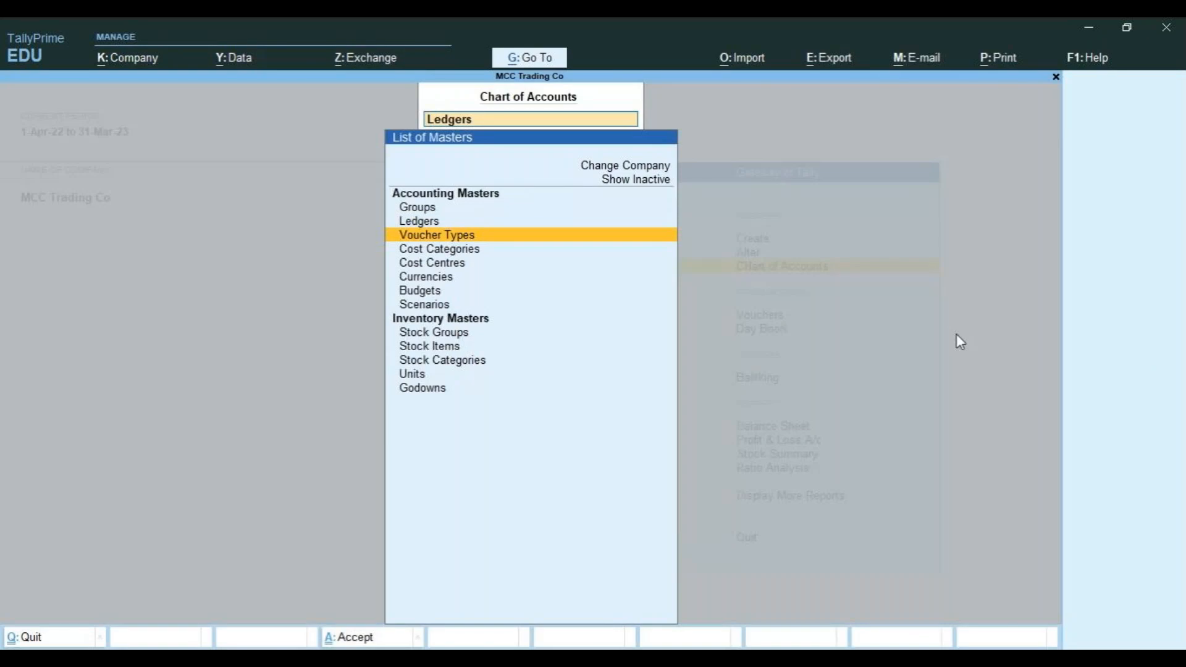
key(Down)
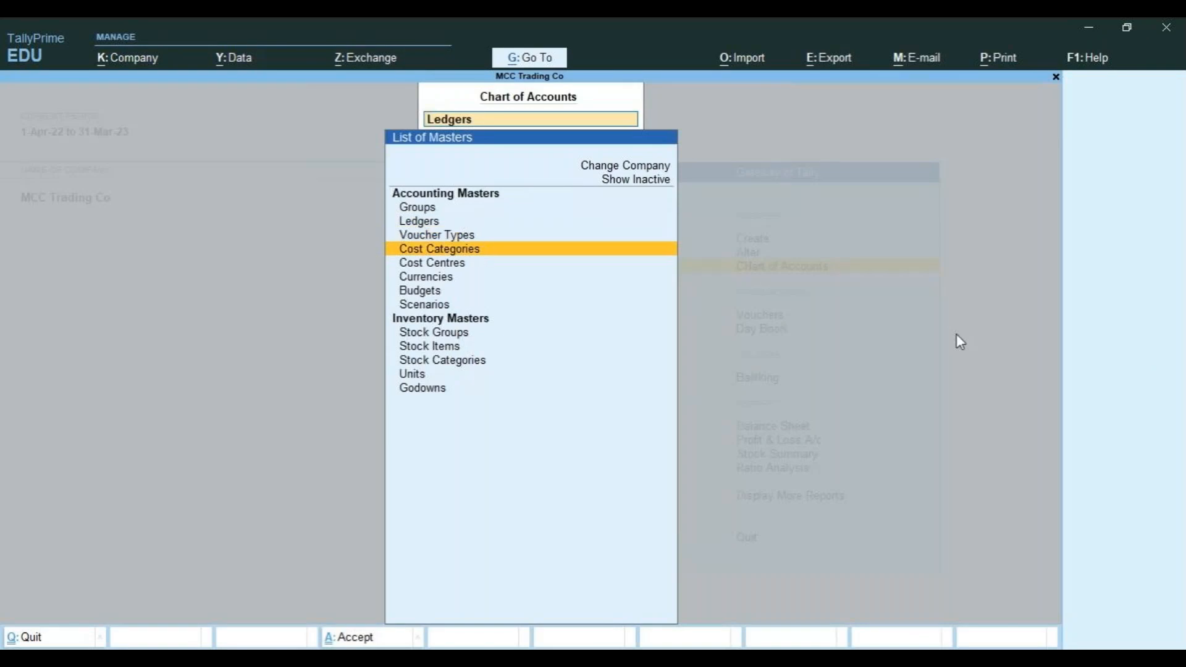
key(Return)
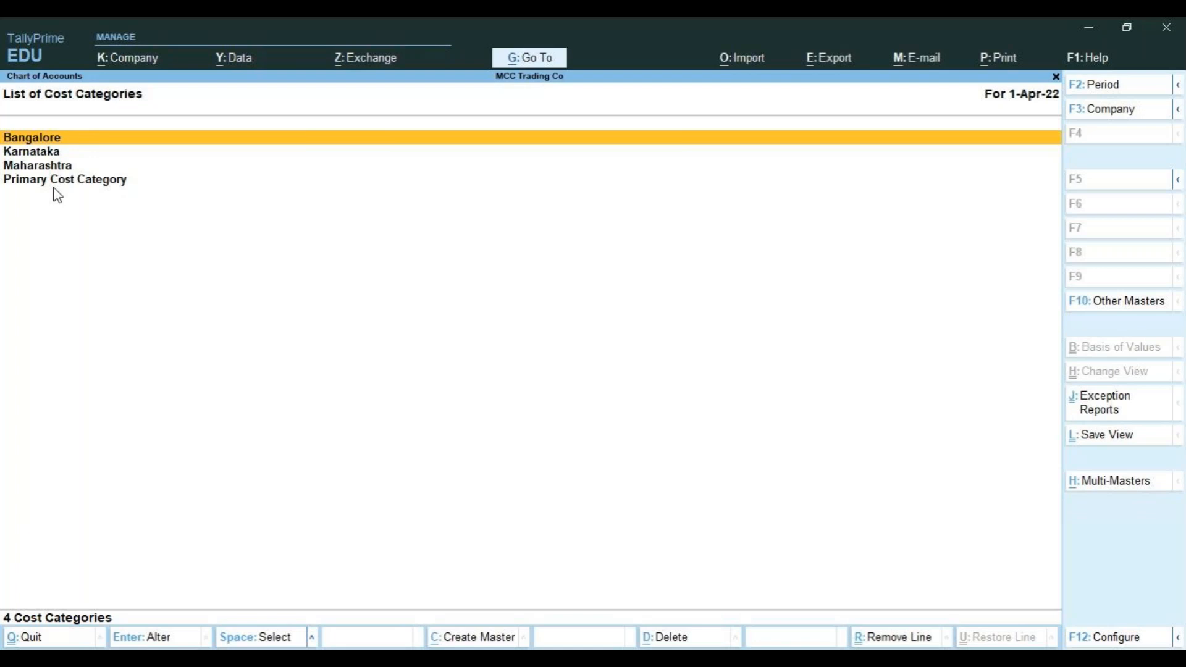
key(Escape)
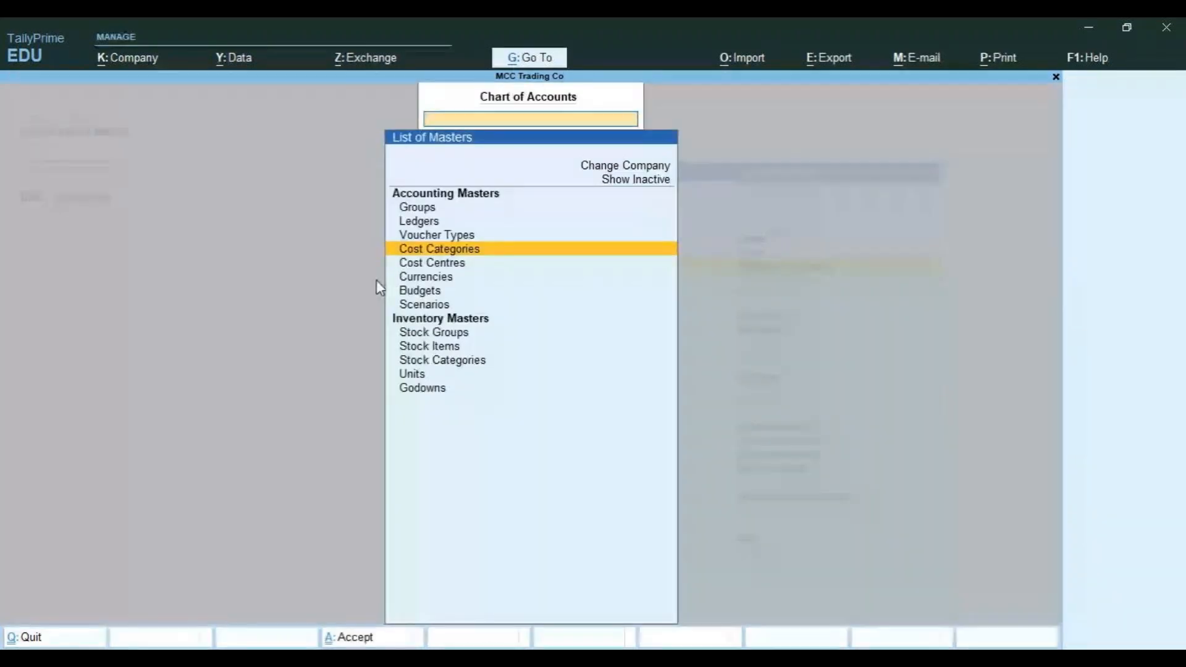
Review the List of Cost Centres in the Chart of Accounts.
key(Down)
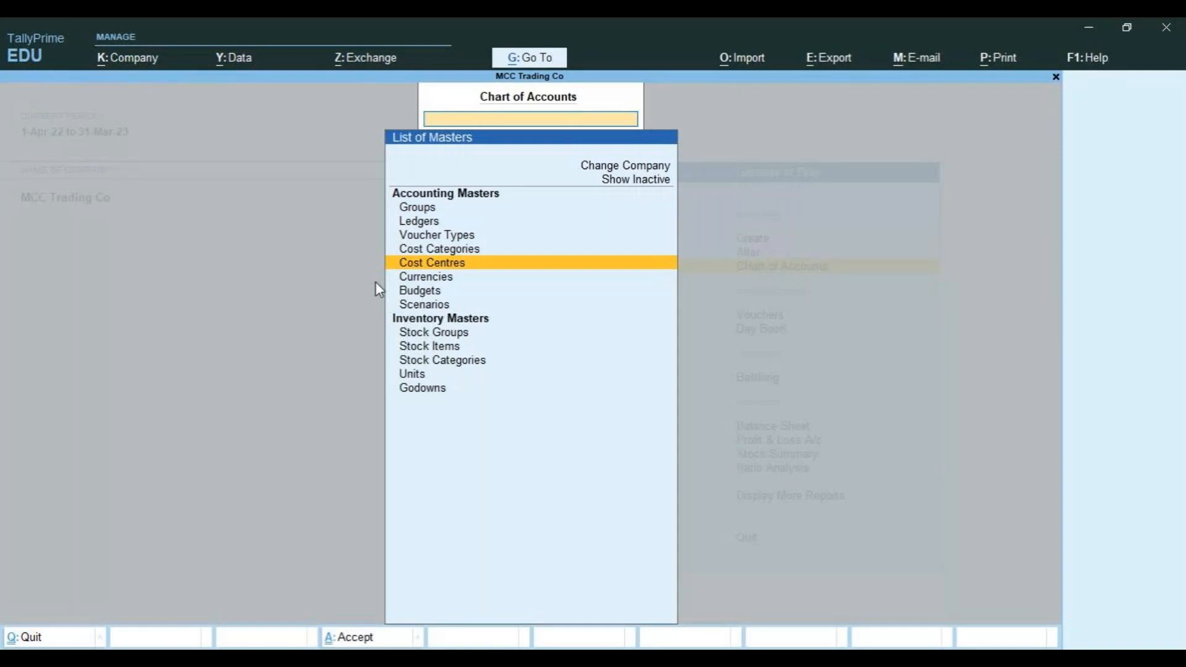
key(Return)
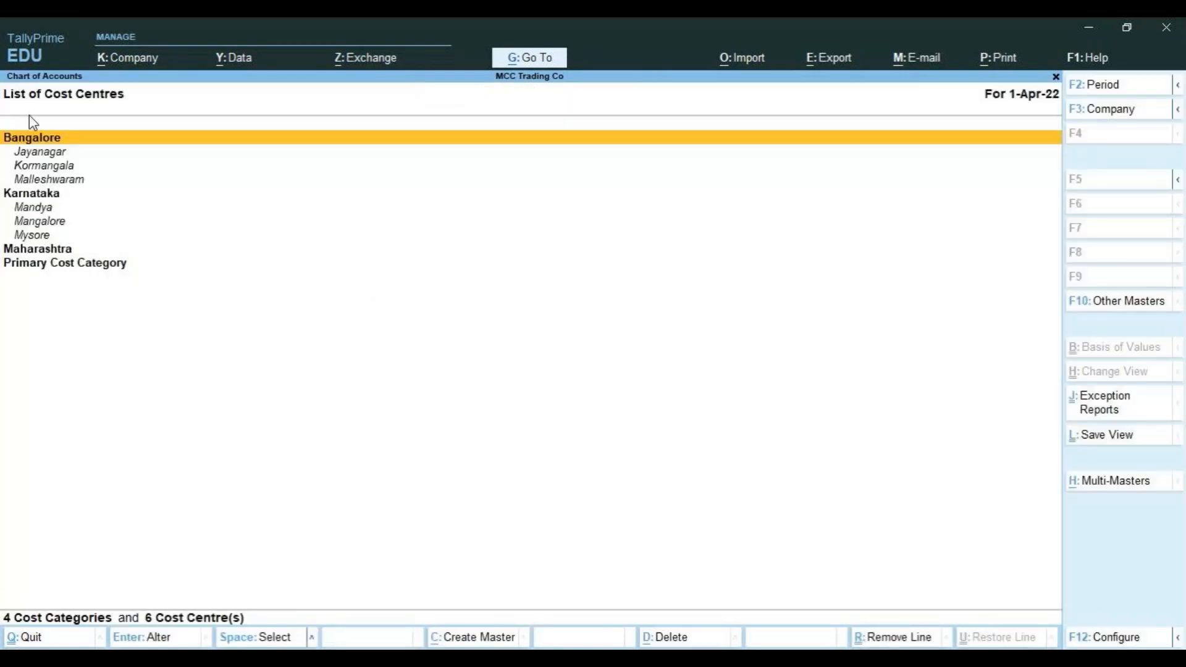
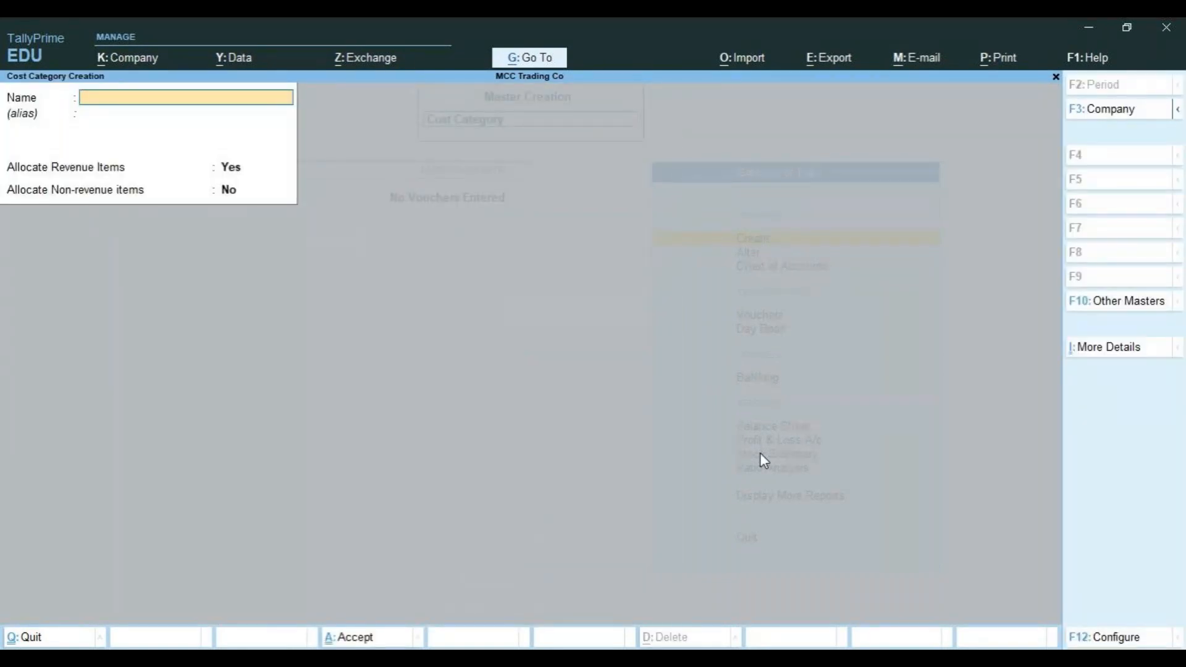
Create the cost category Kerala with revenue items allocated and non-revenue items not allocated, and quit cost category creation.
text(Kerala)
key(Return)
key(Return)
key(Return)
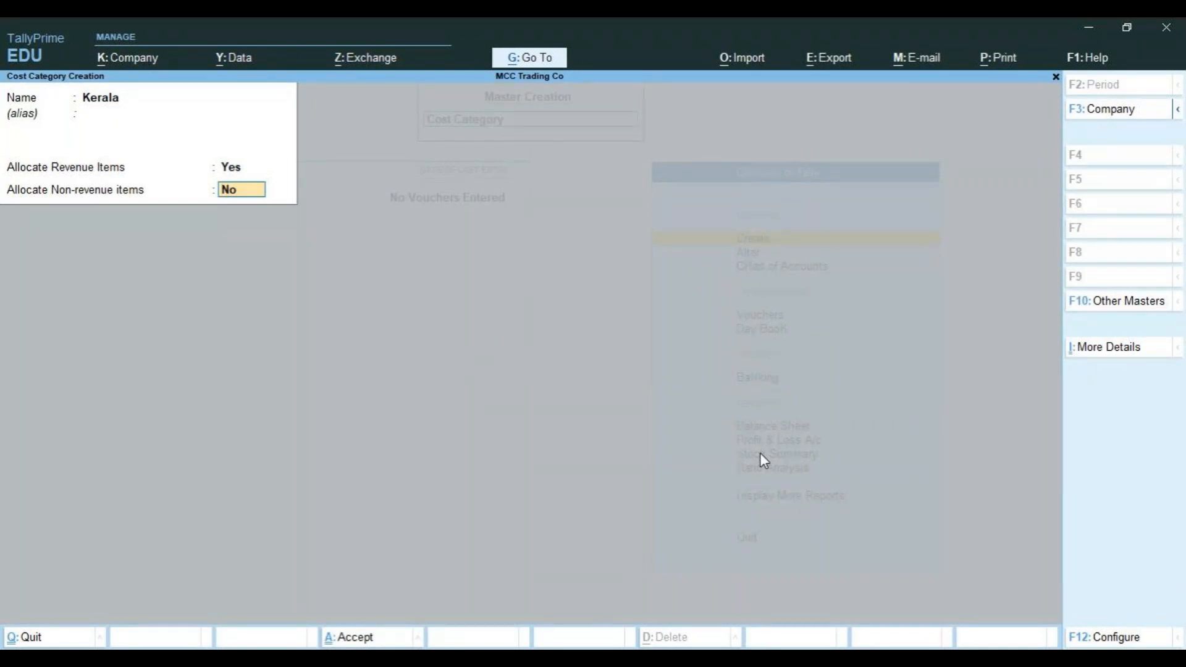
key(Return)
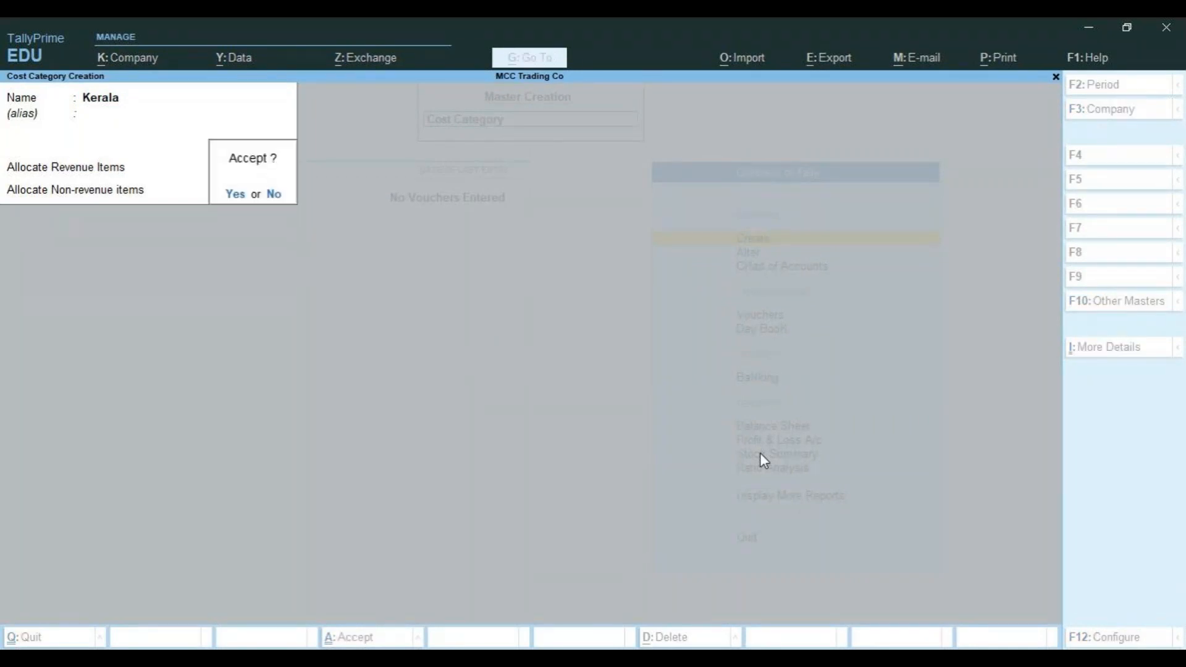
key(Return)
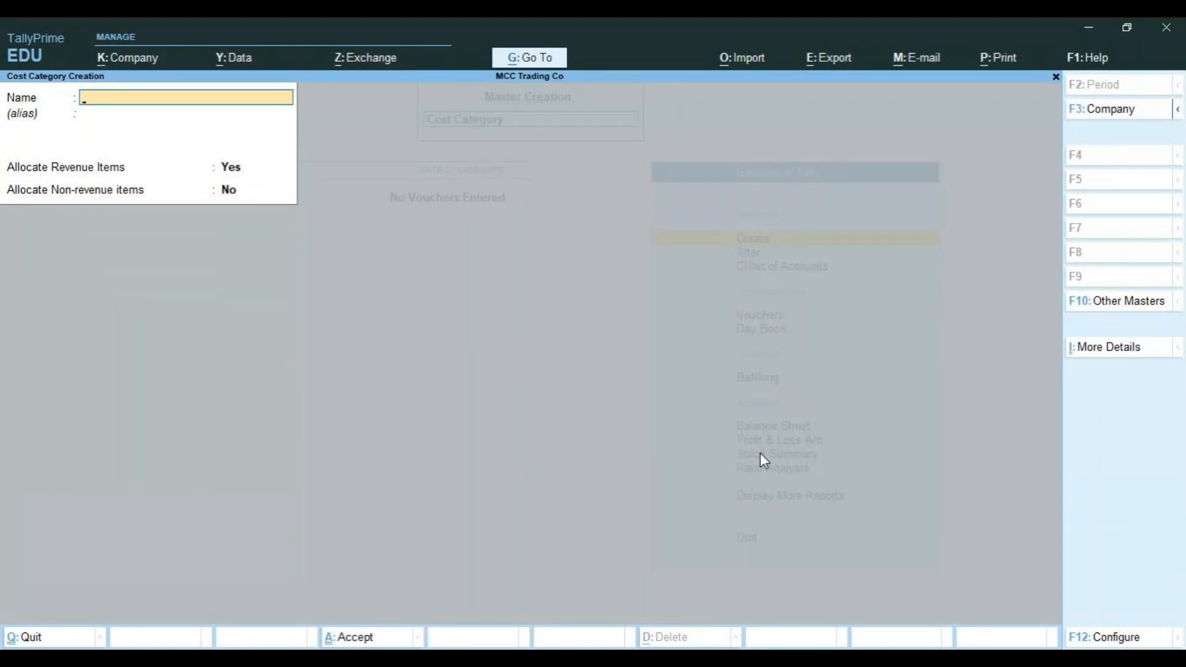
key(Escape)
key(Return)
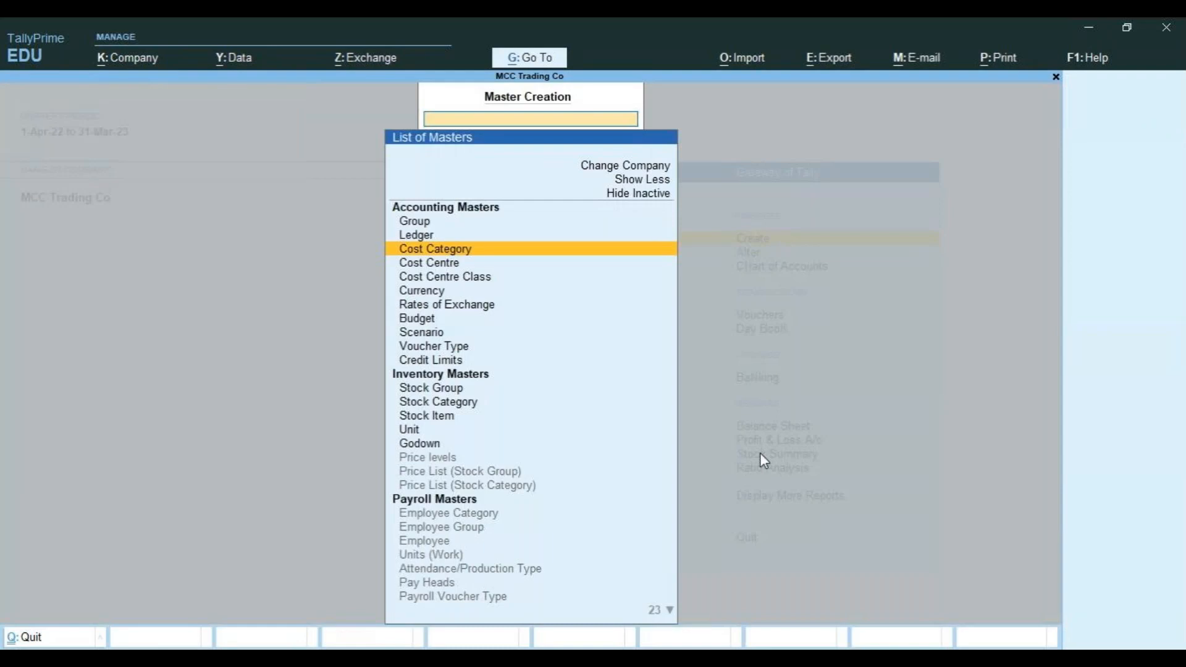
Start creating a cost centre and switch its category to Maharashtra.
key(Down)
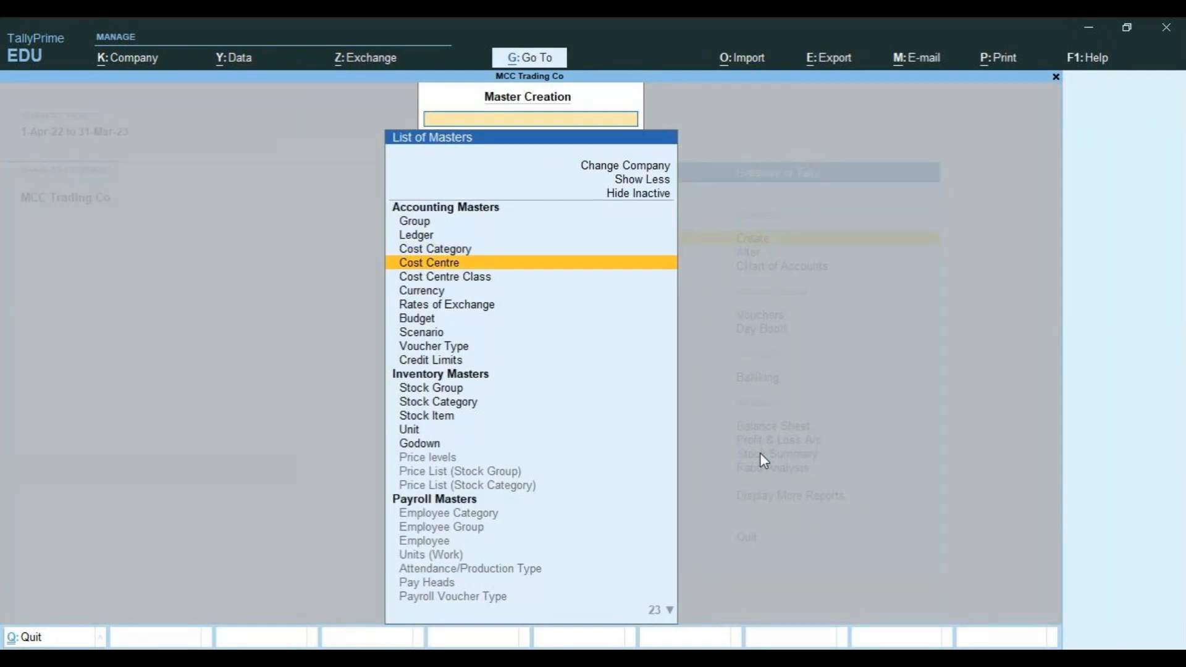
key(Escape)
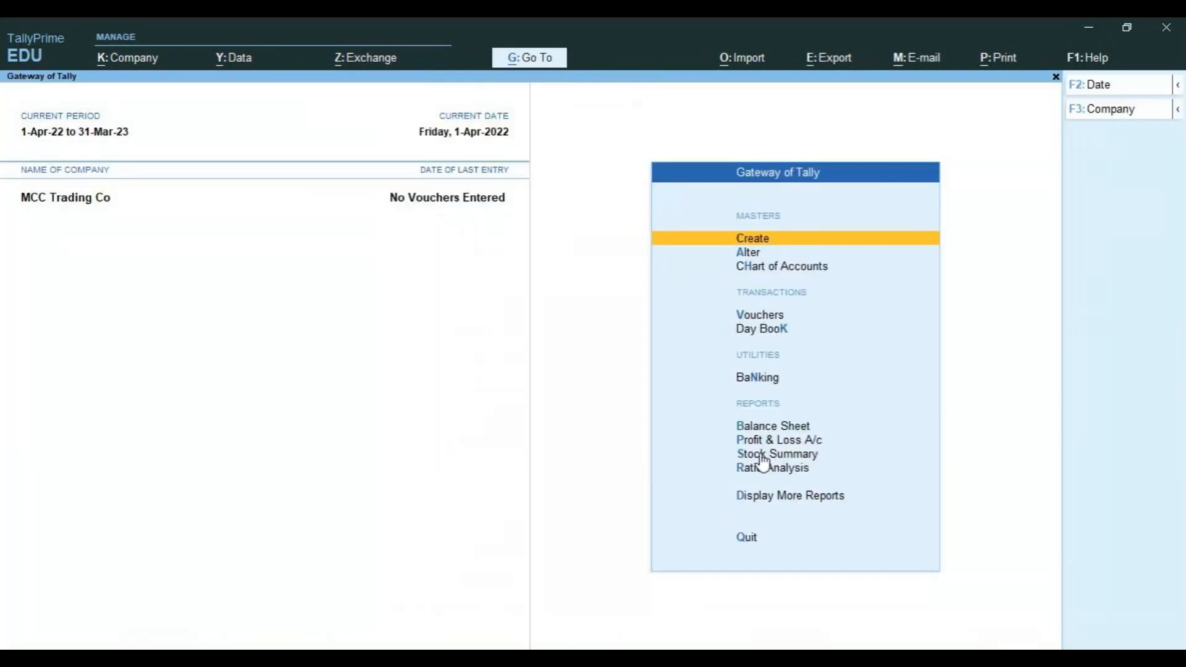
key(Return)
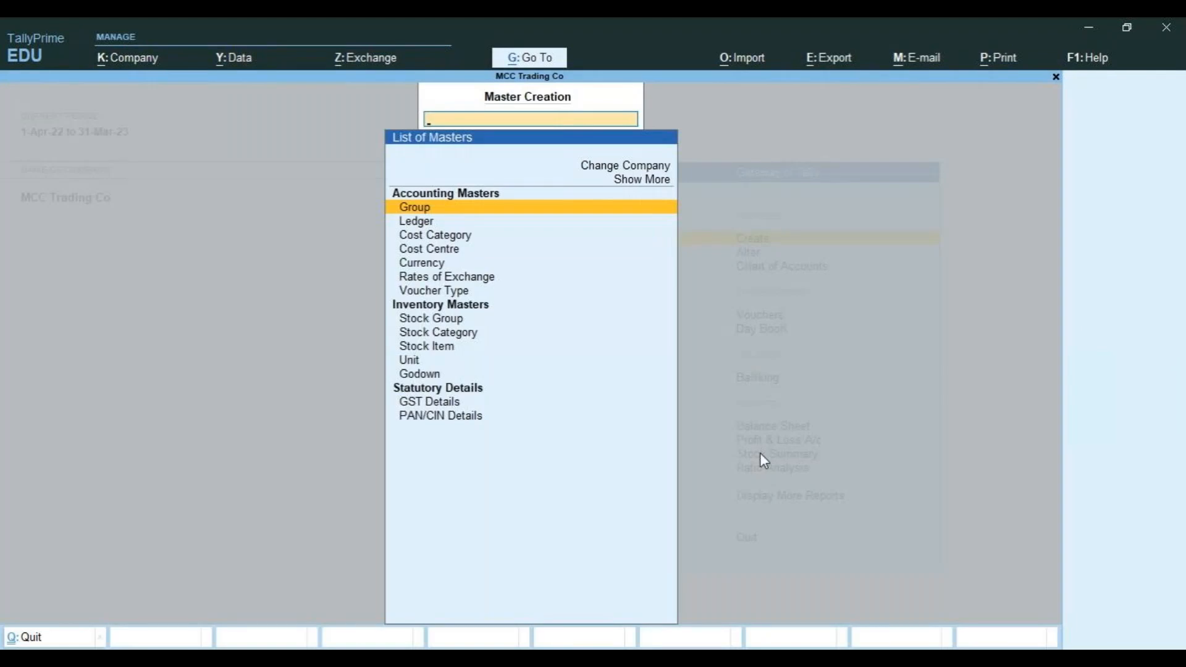
key(Down)
key(Down)
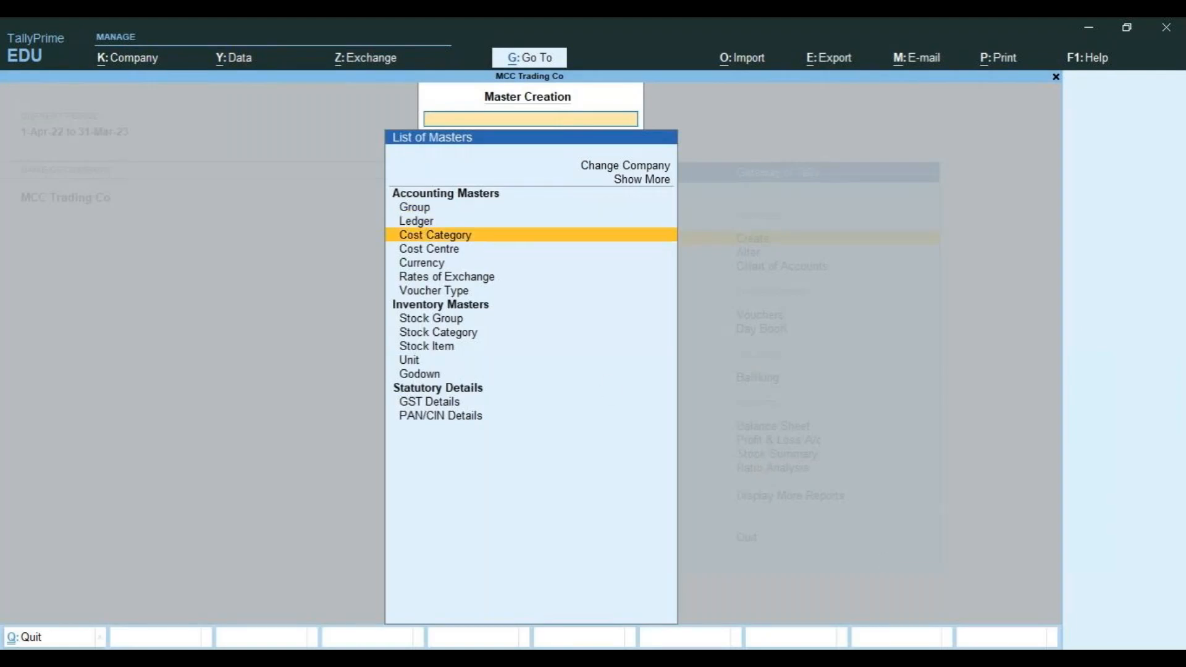
key(Down)
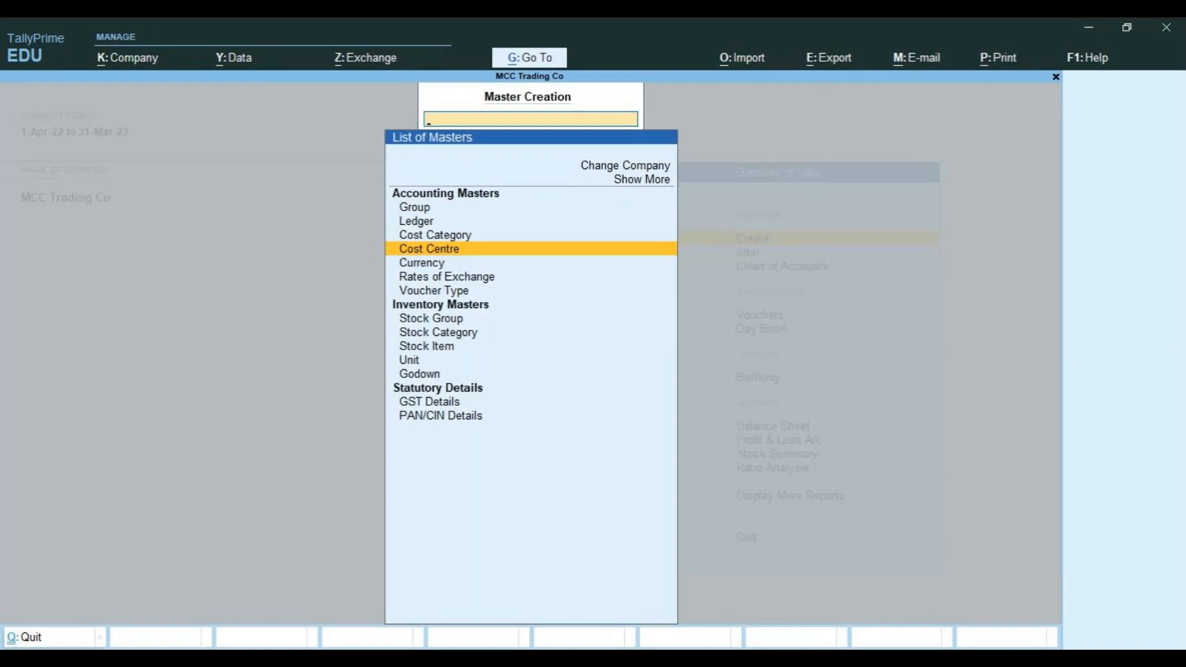
key(Return)
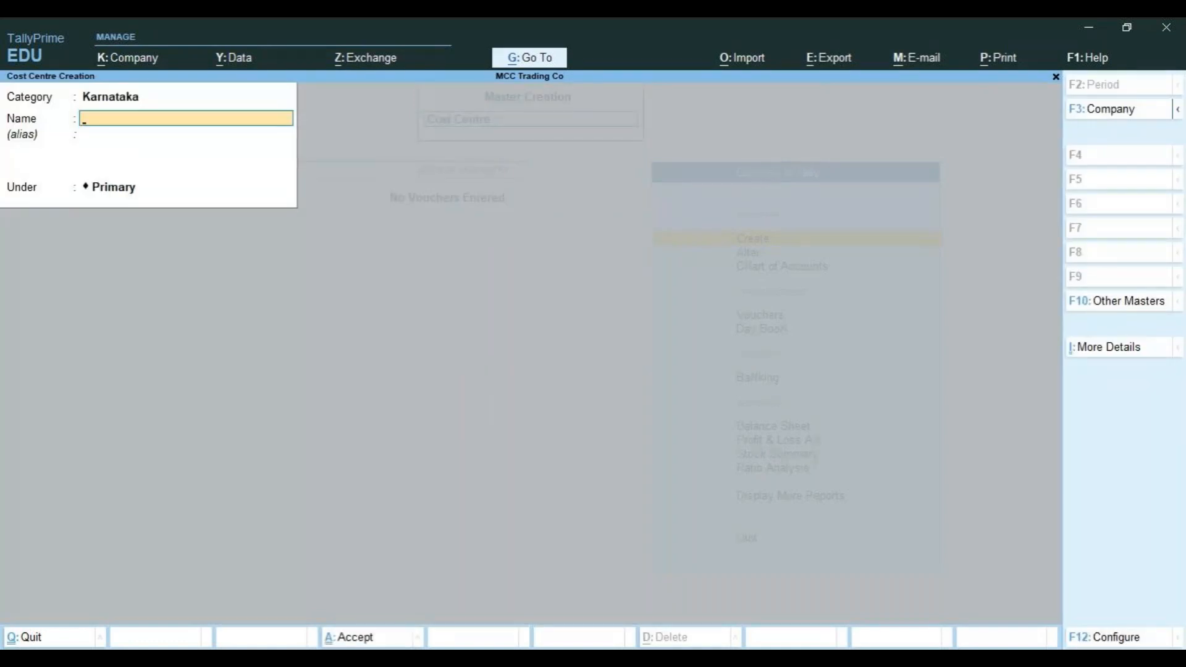
key(BackSpace)
key(space)
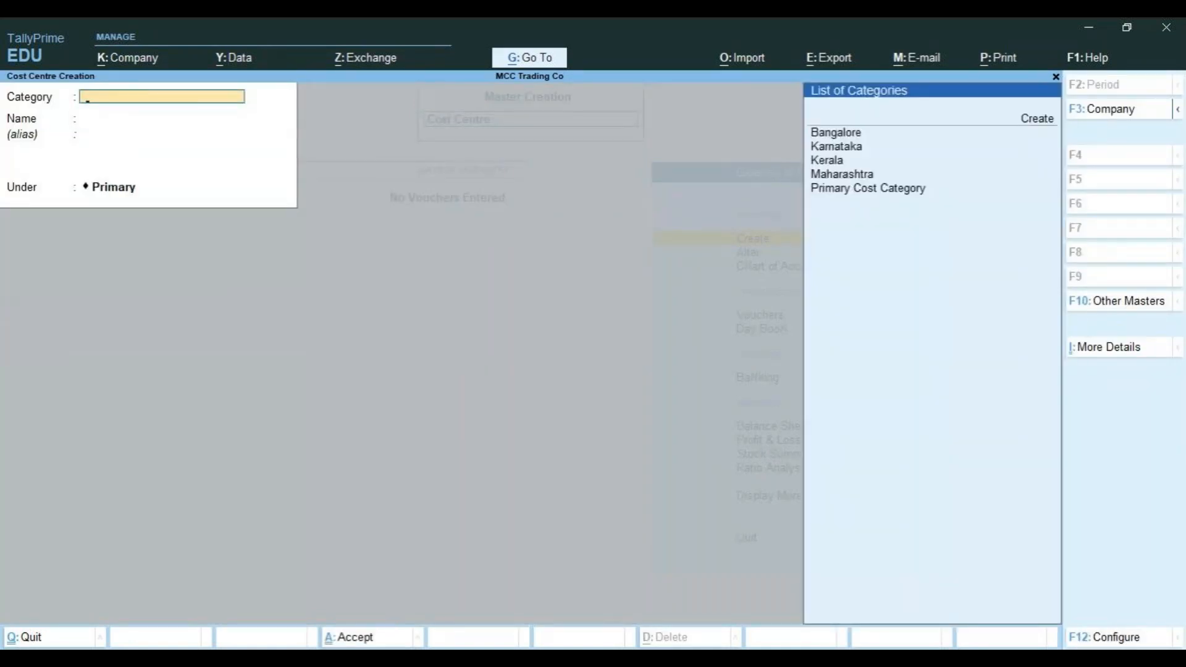
key(Down)
key(Down)
key(Down)
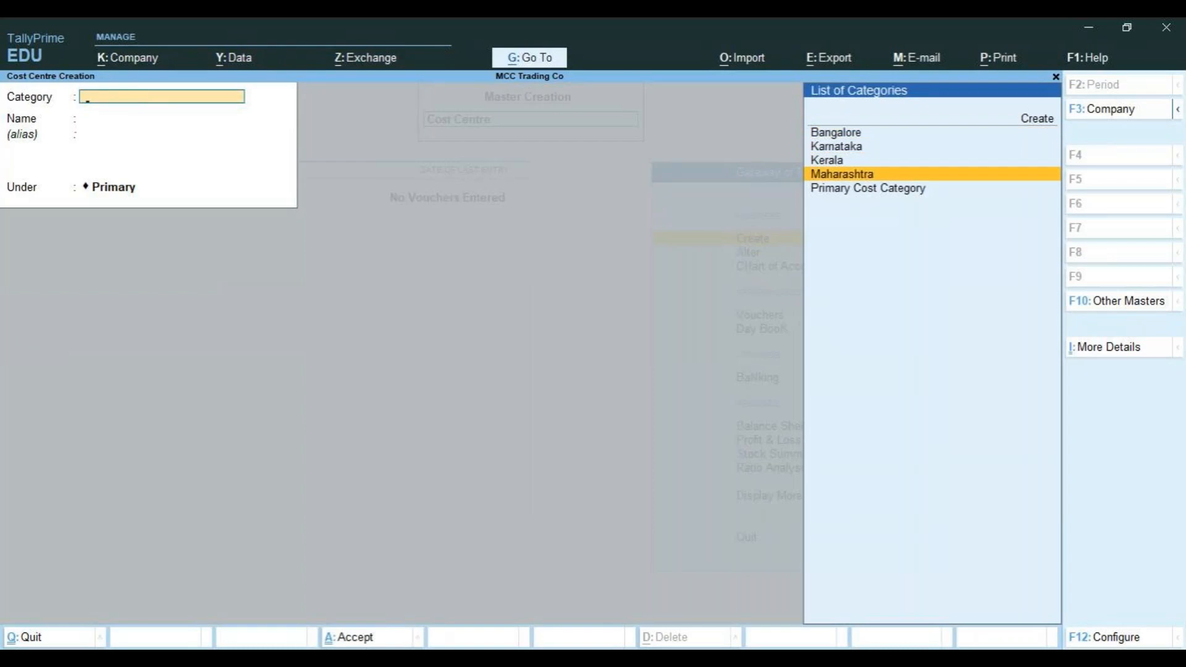
key(Return)
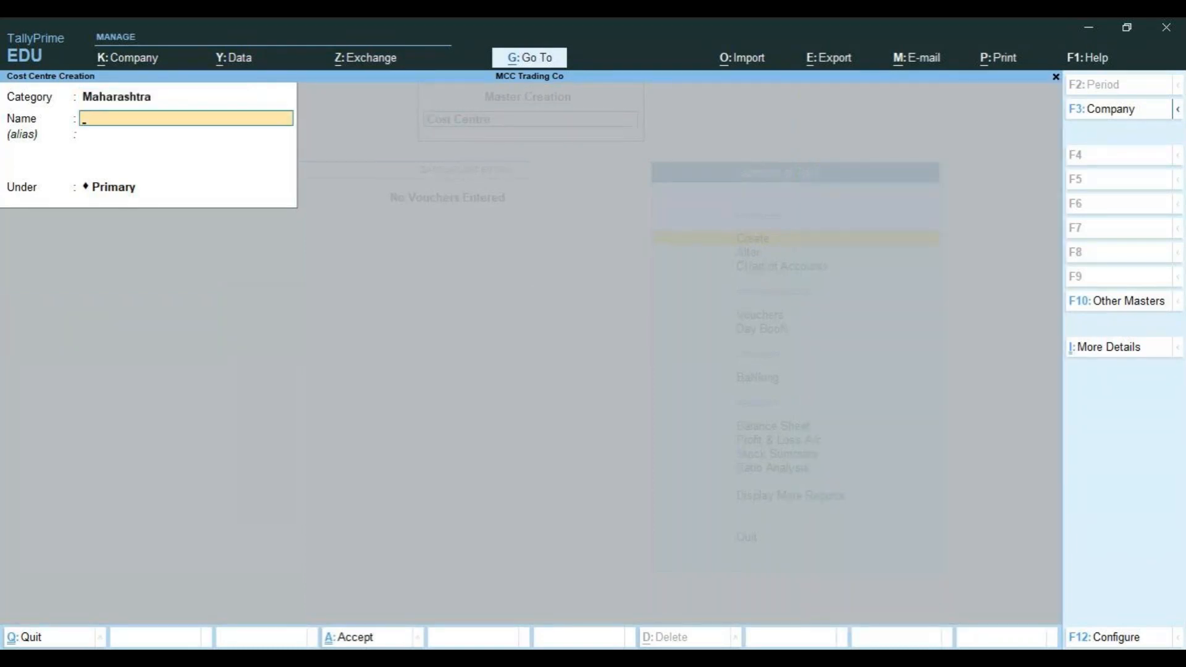
Create the cost centre Pune in the Maharashtra category under Primary.
text(Pune)
key(Return)
key(Return)
key(Return)
Create the cost centre Thane in the Maharashtra category, placed under Primary.
text(Thane)
key(Return)
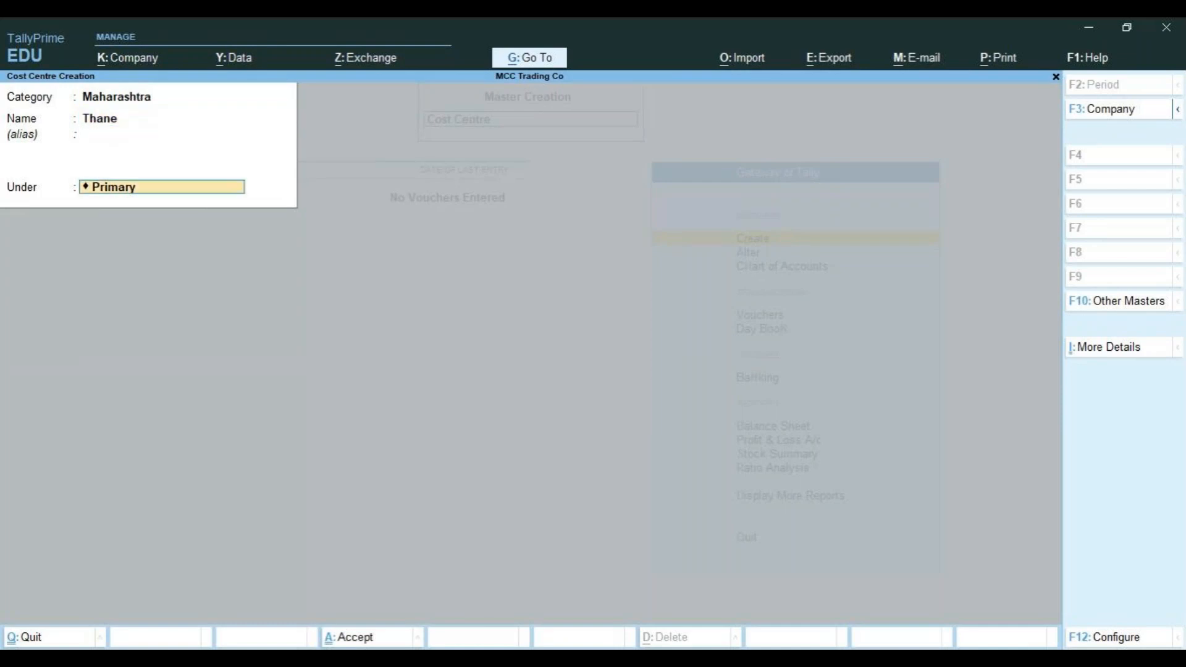
key(Return)
key(Return)
Create the cost centre Mumbai in the Maharashtra category under Primary, and quit cost centre creation.
text(Mu)
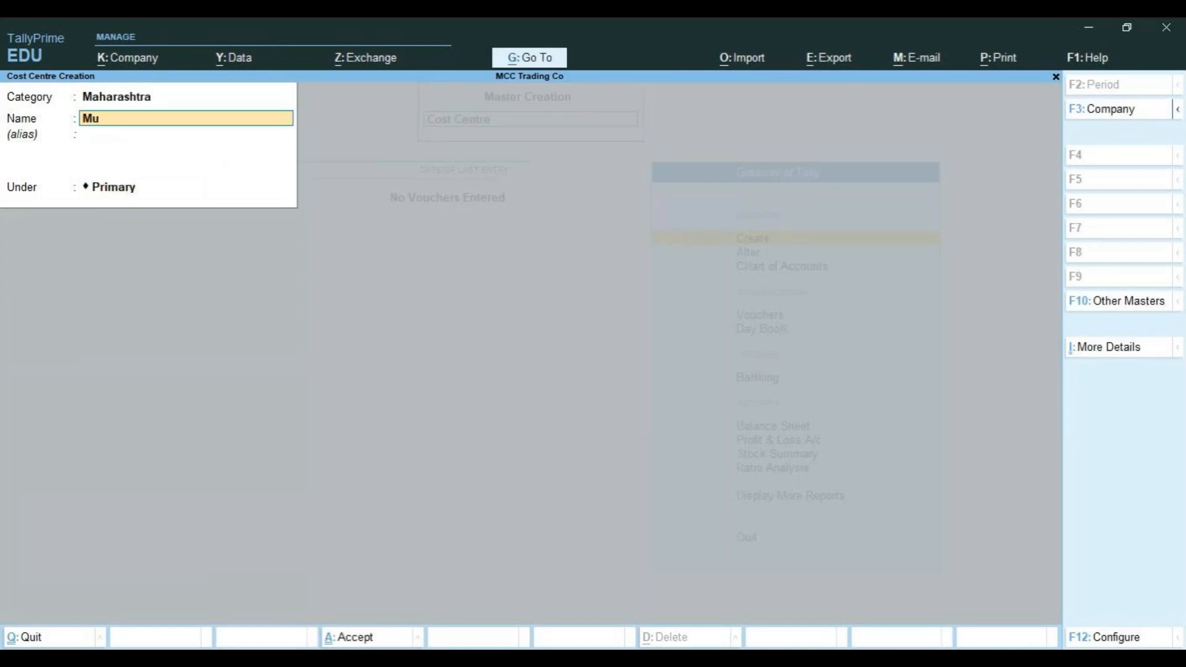
text(mbai)
key(Return)
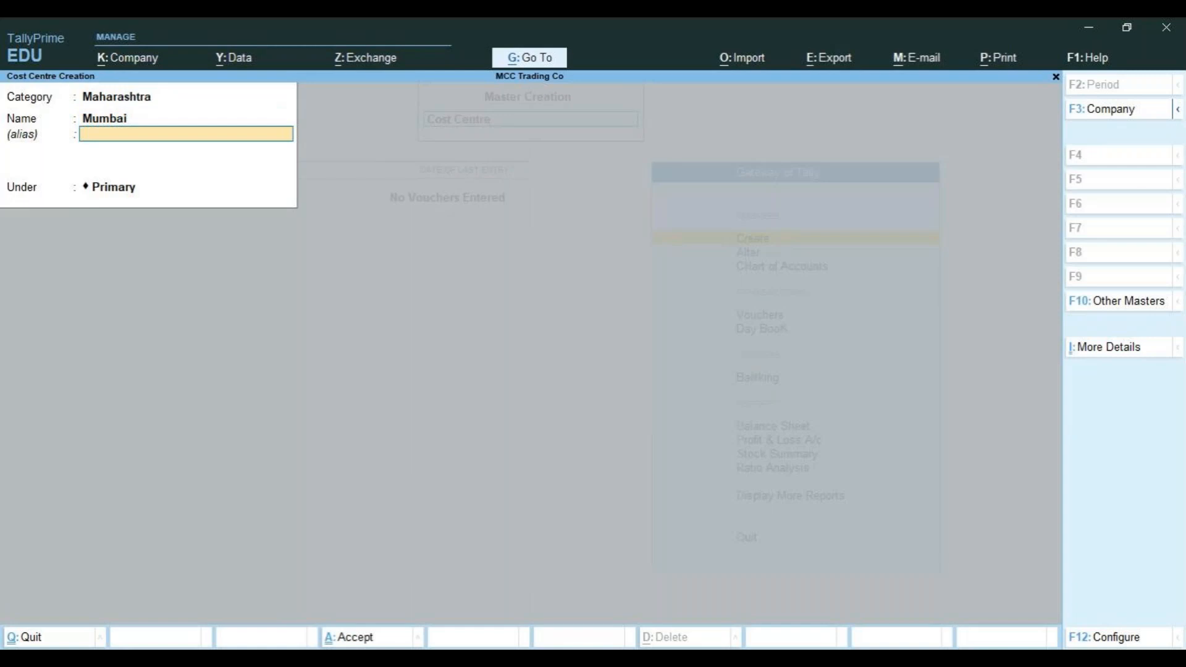
key(Return)
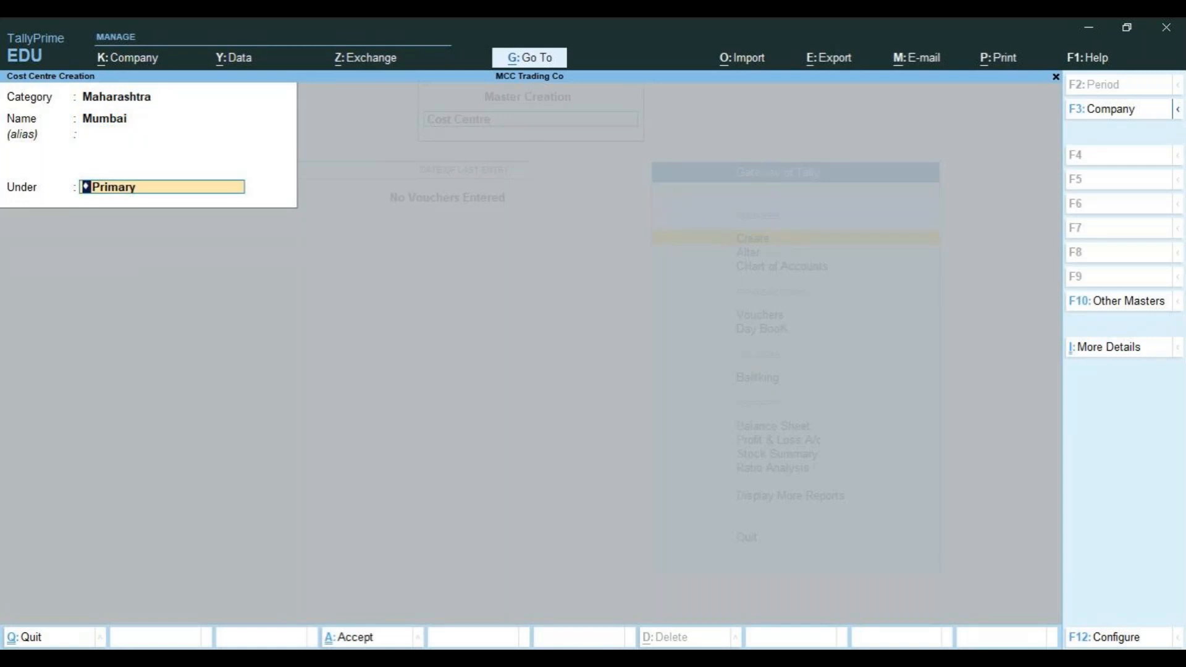
key(Return)
key(Return)
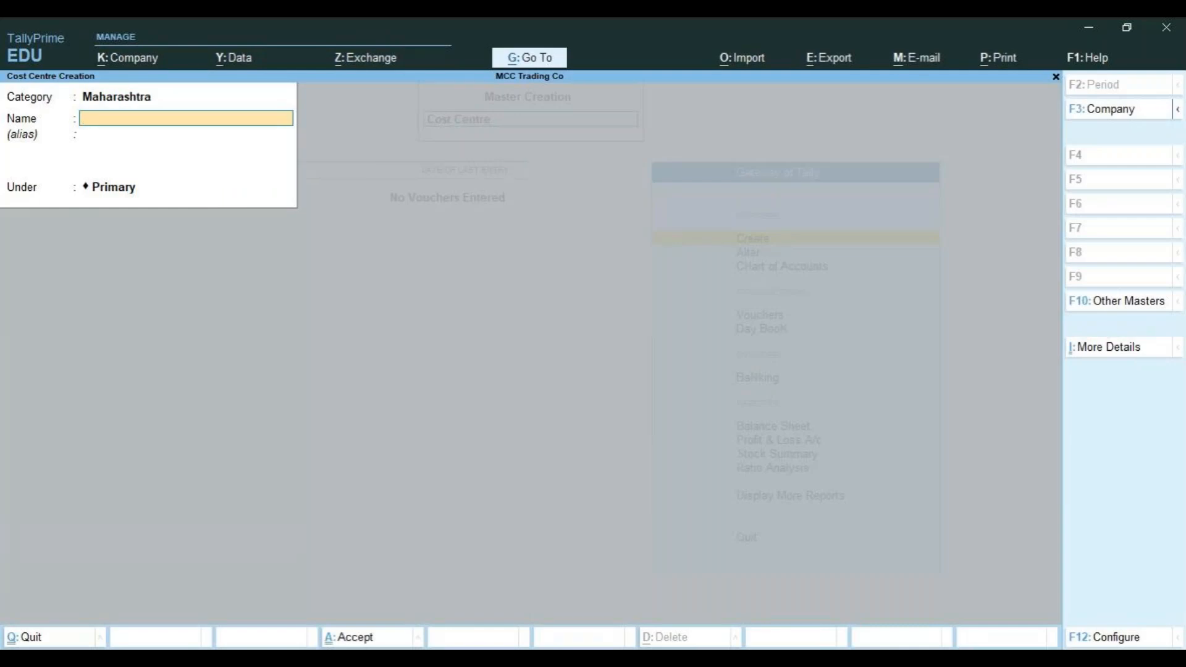
key(Escape)
key(Return)
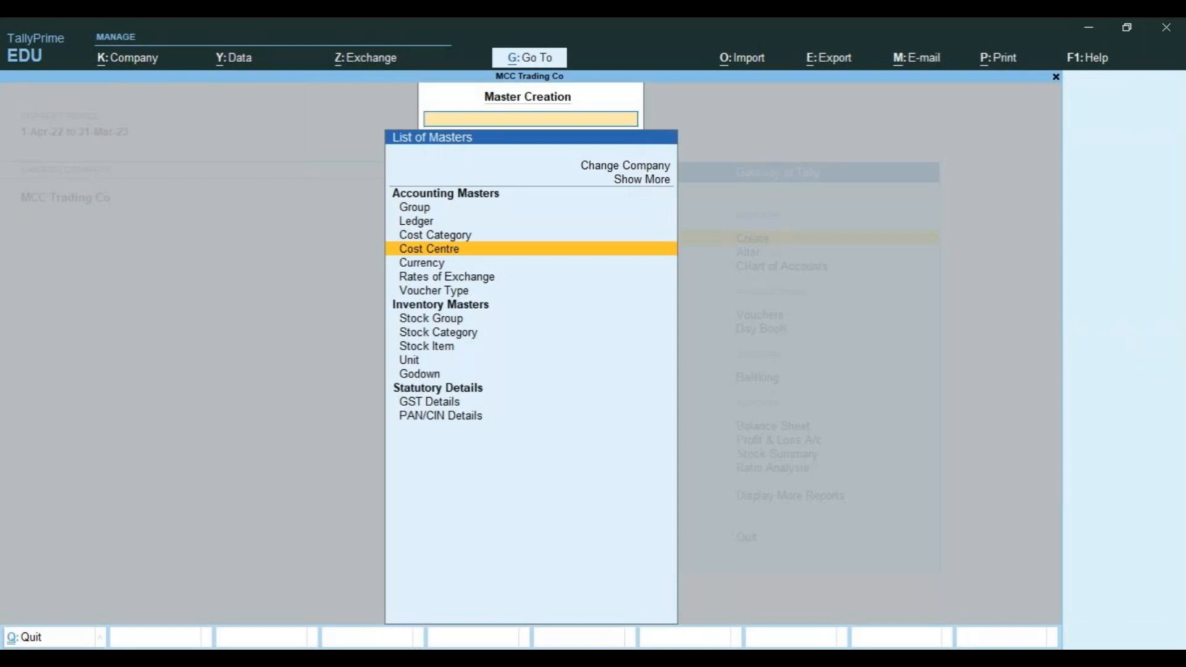
Return to the Gateway of Tally and check the List of Cost Categories in the Chart of Accounts.
key(Escape)
key(Down)
key(Down)
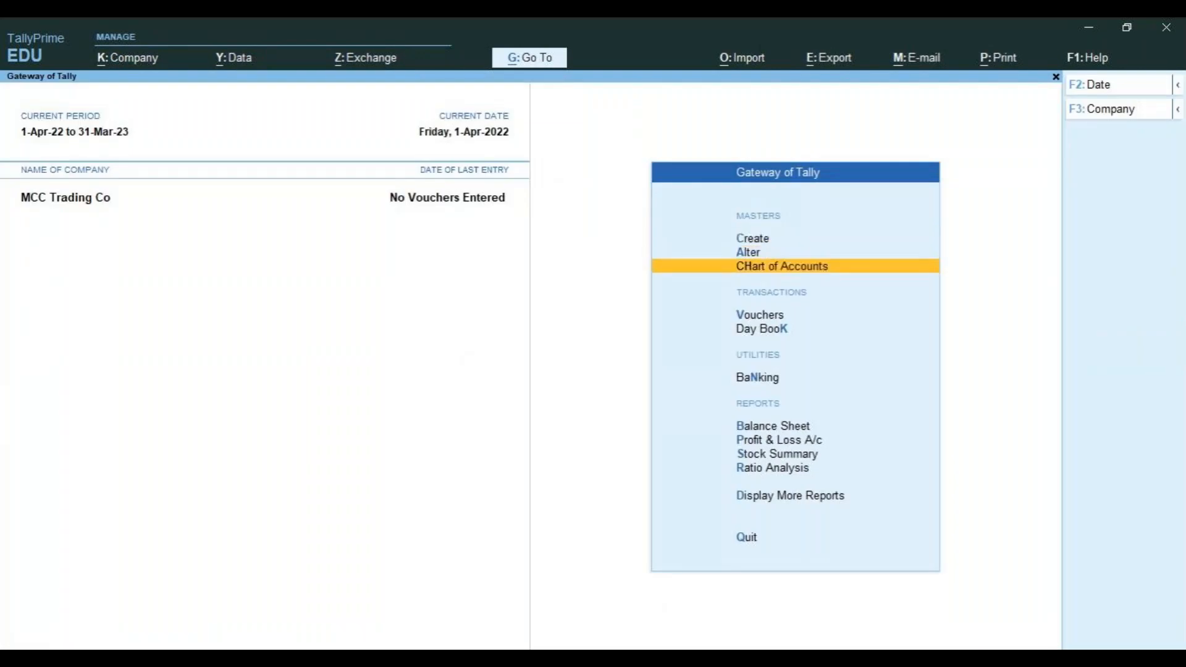
key(Return)
key(Down)
key(Down)
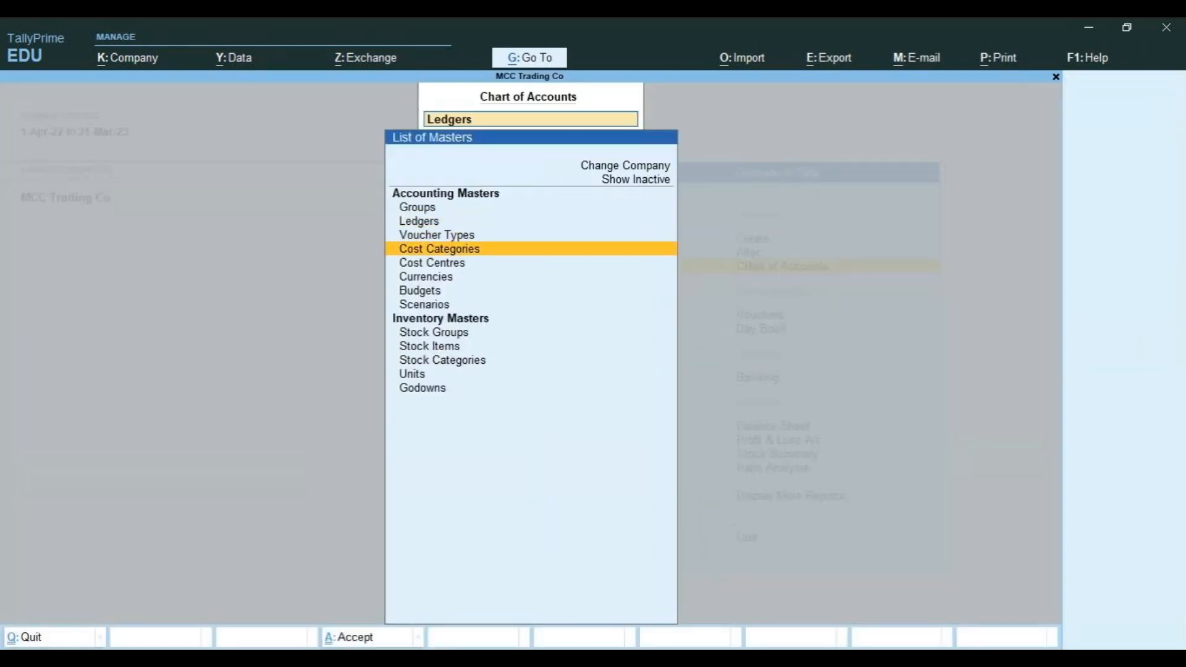
key(Return)
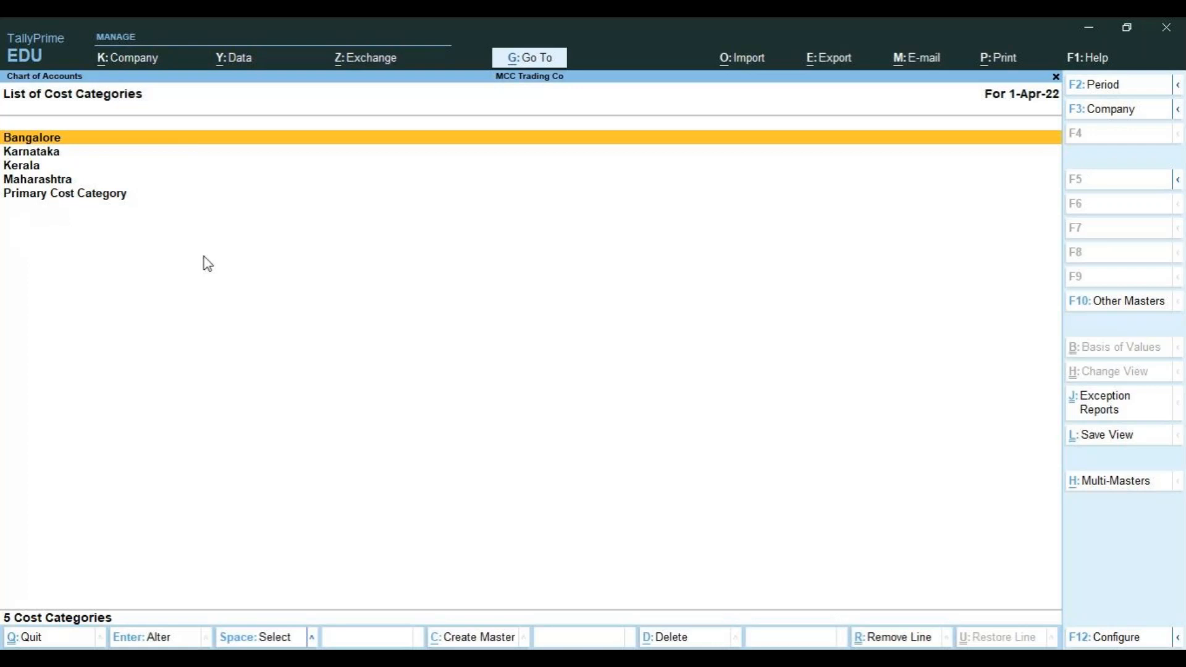
Examine the cost centres listed under each category in the Chart of Accounts, and return to the Gateway of Tally.
key(Escape)
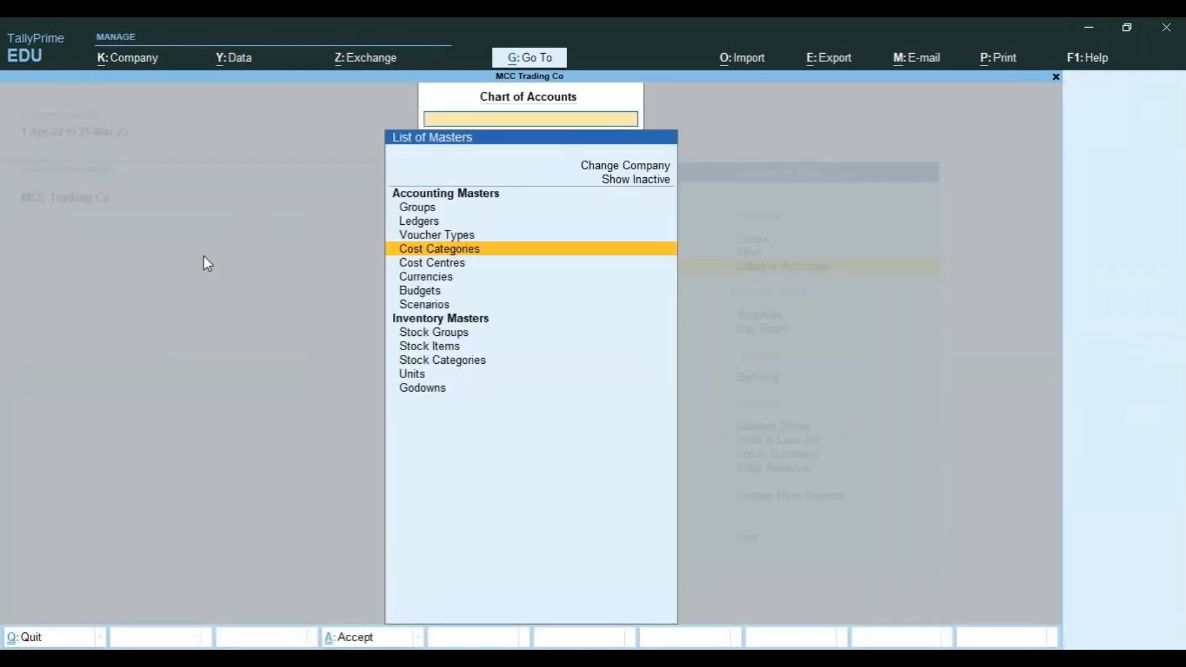
key(Down)
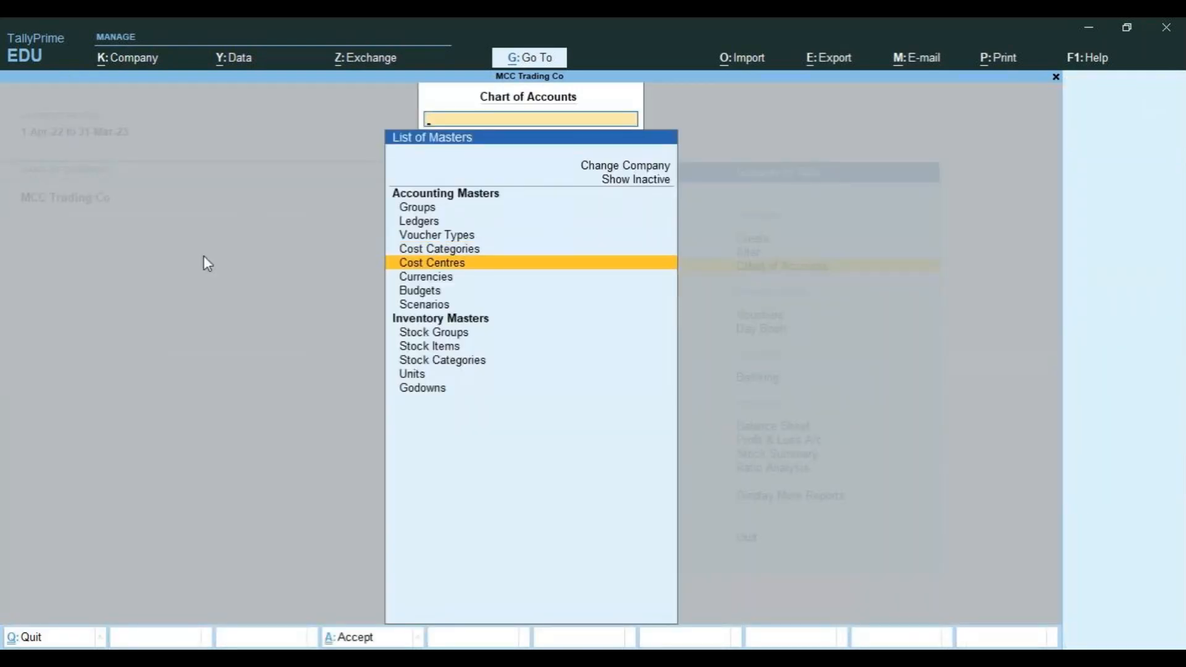
key(Return)
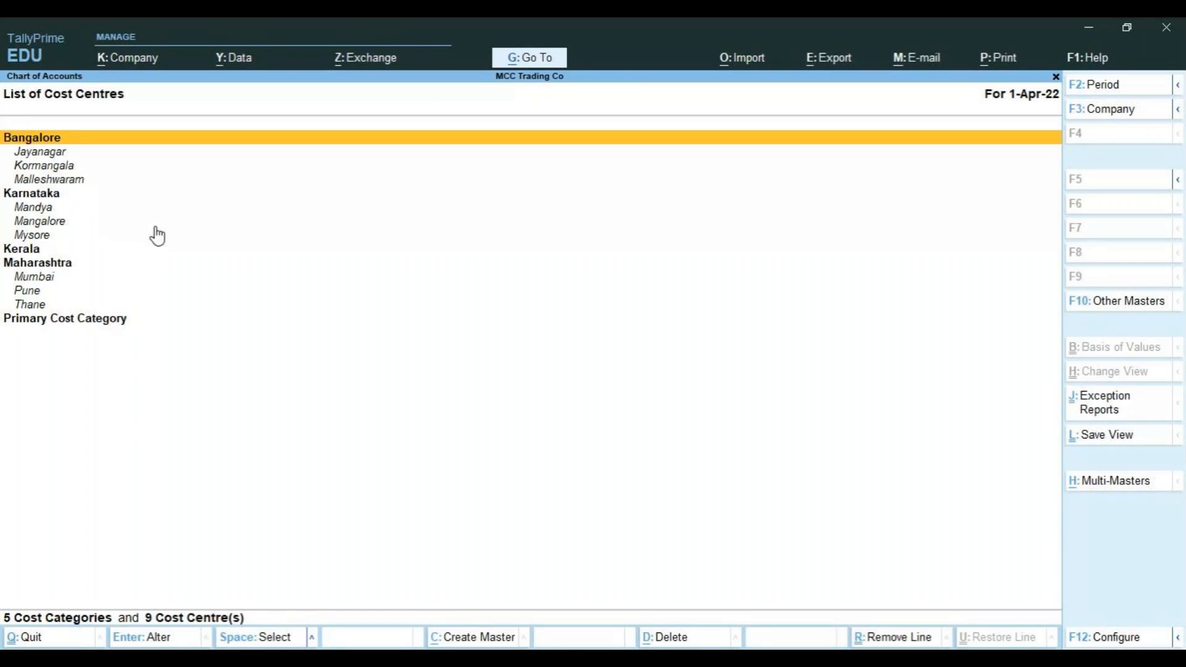
key(Escape)
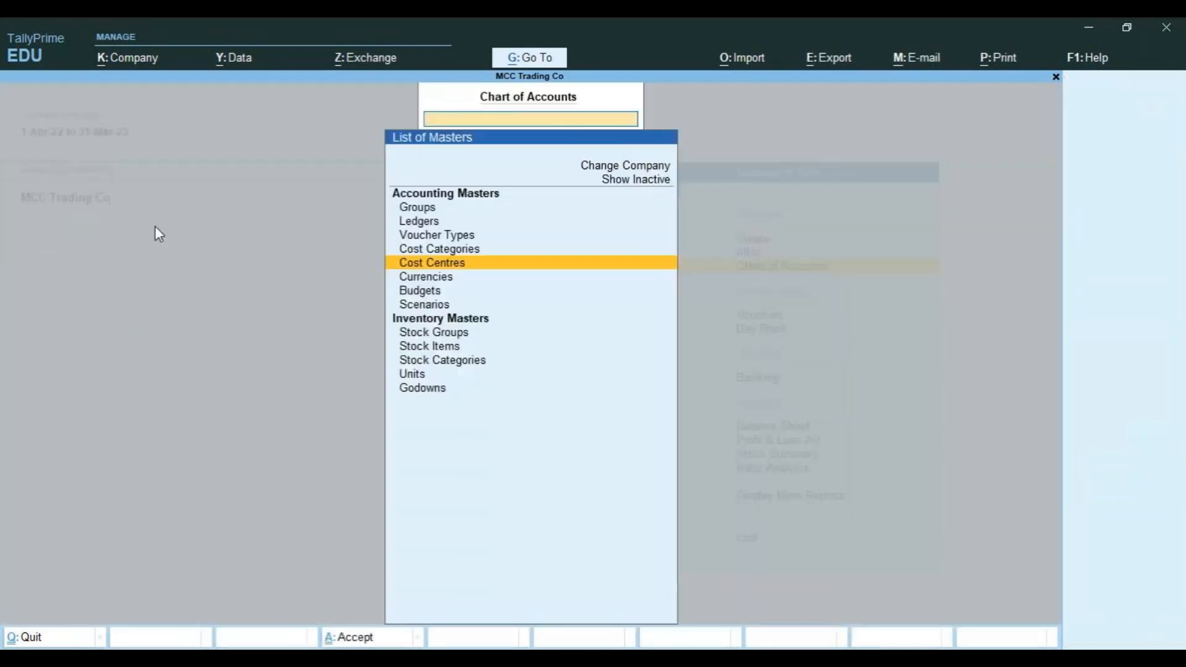
key(Escape)
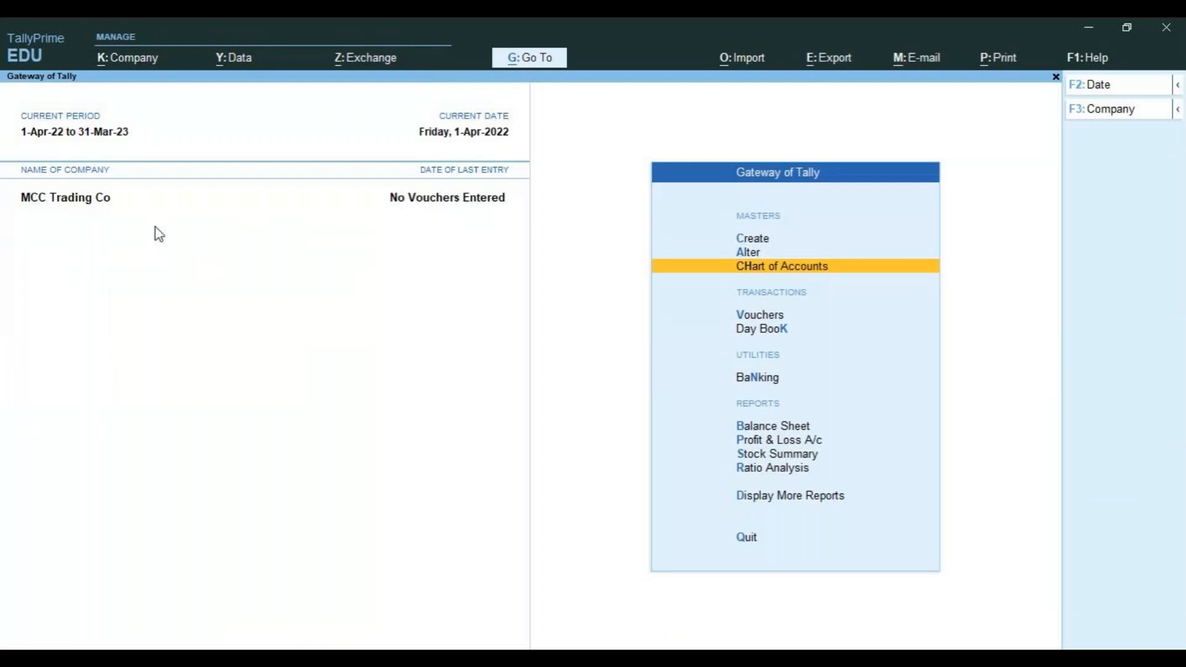
Open the List of Cost Categories for alteration from the Gateway of Tally.
key(Up)
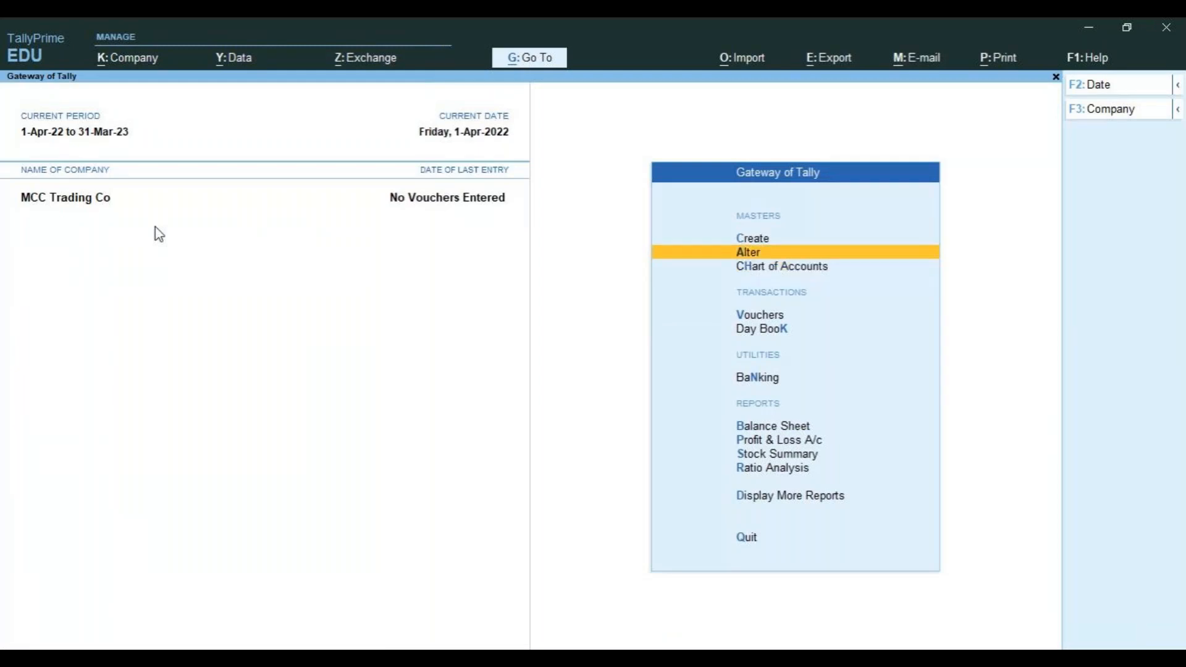
key(Return)
key(Down)
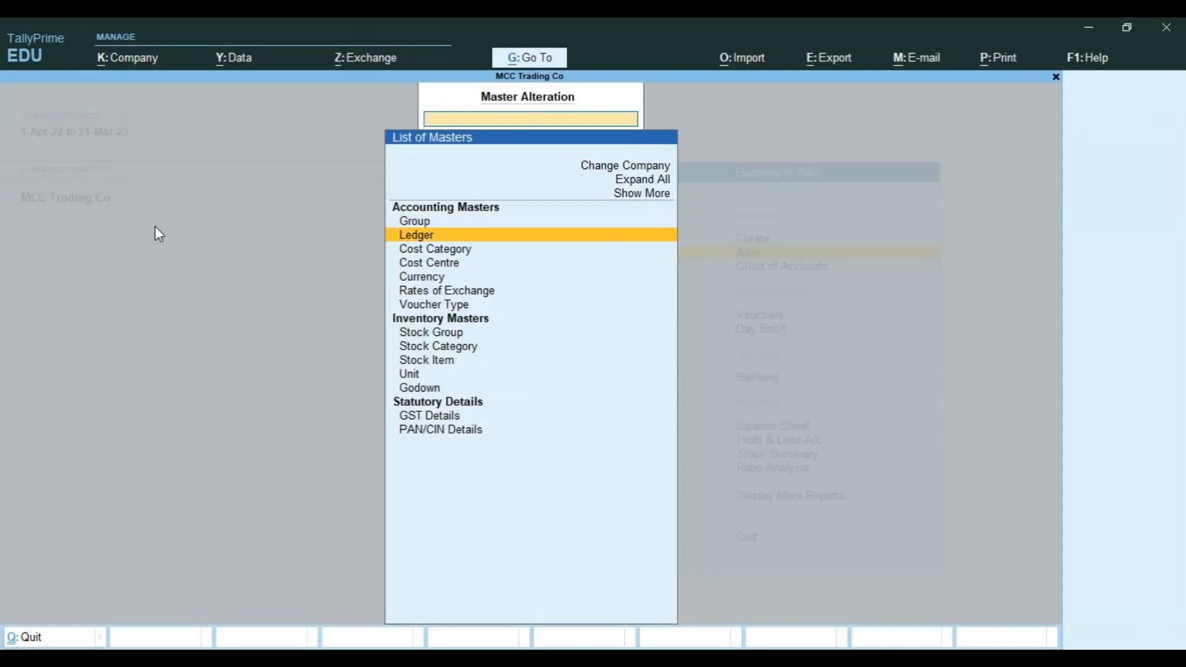
key(Down)
key(Return)
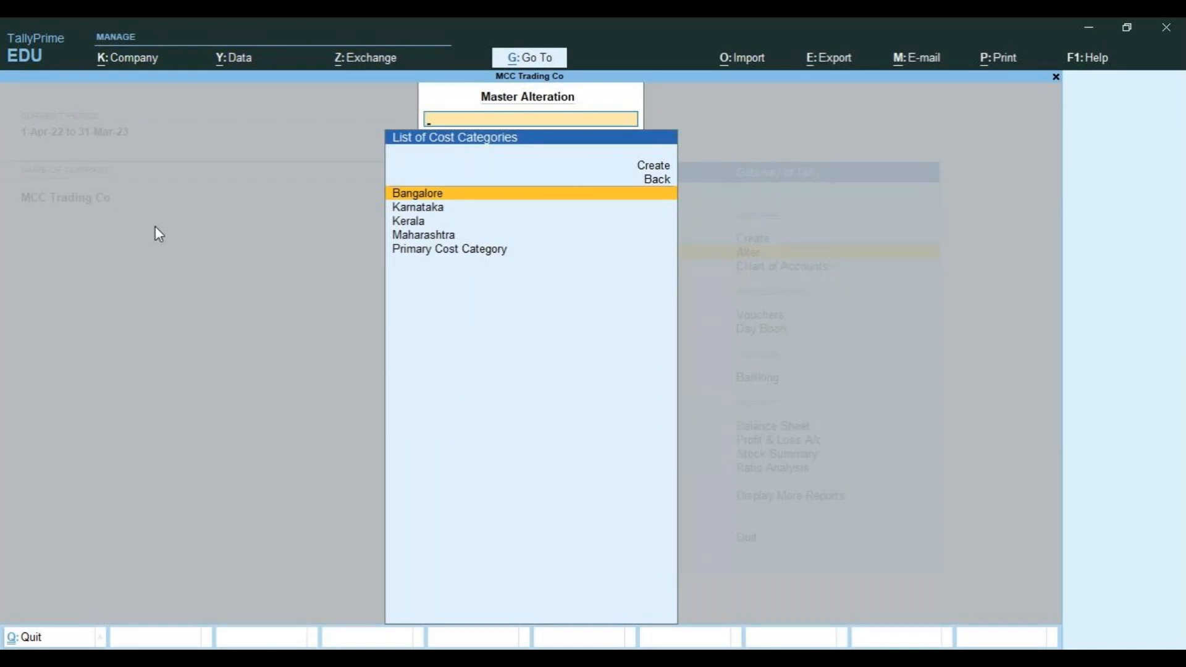
key(Return)
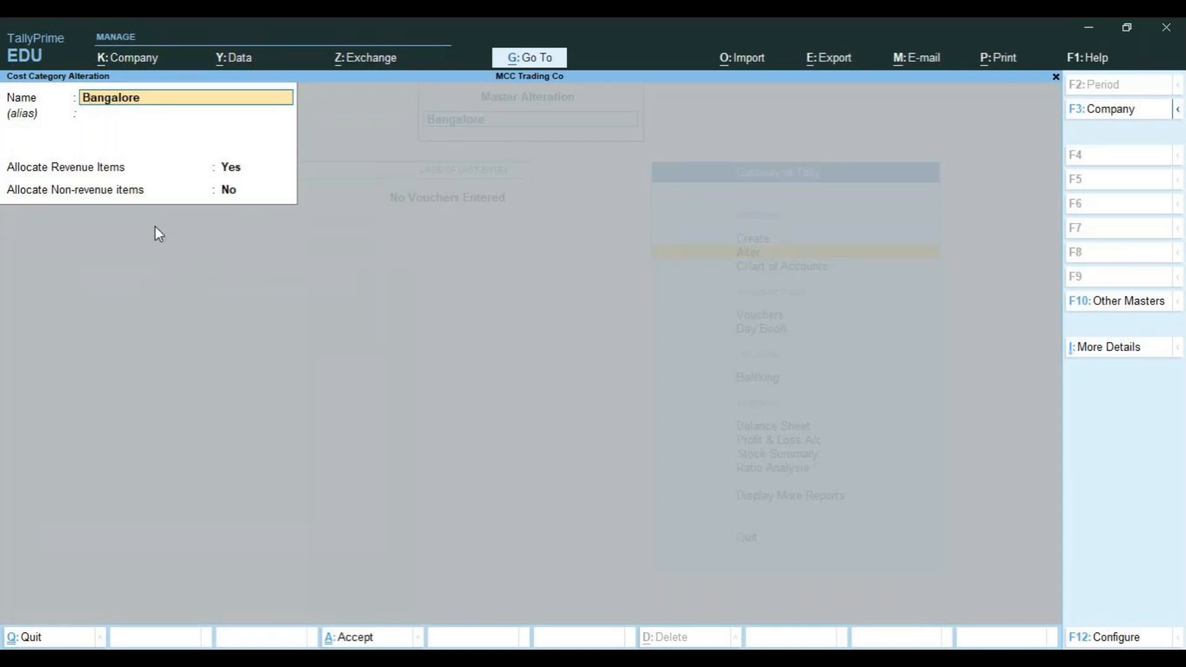
key(BackSpace)
key(Escape)
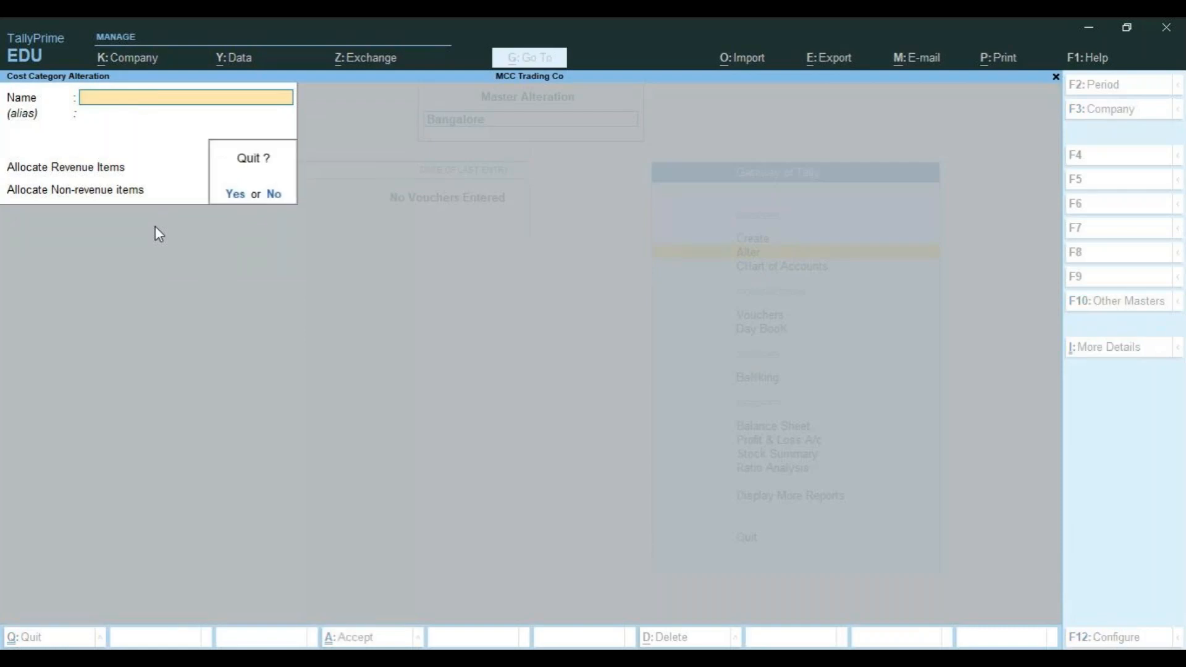
key(y)
key(Escape)
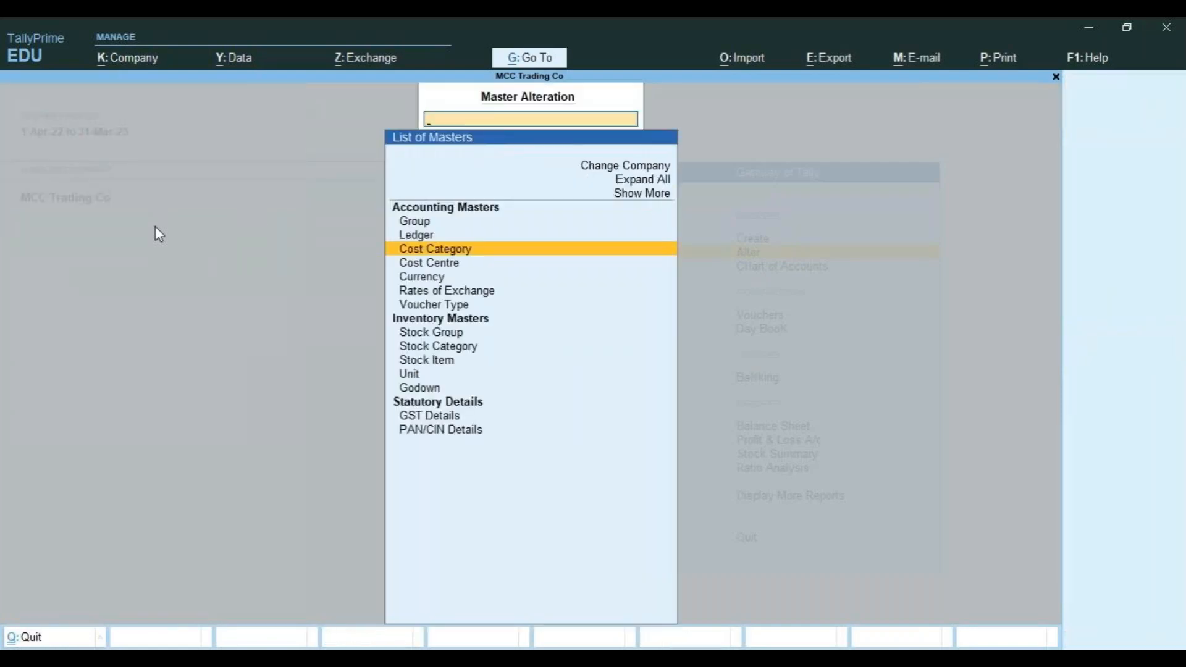
Delete the cost centre Jayanagar from the Bangalore category.
key(Down)
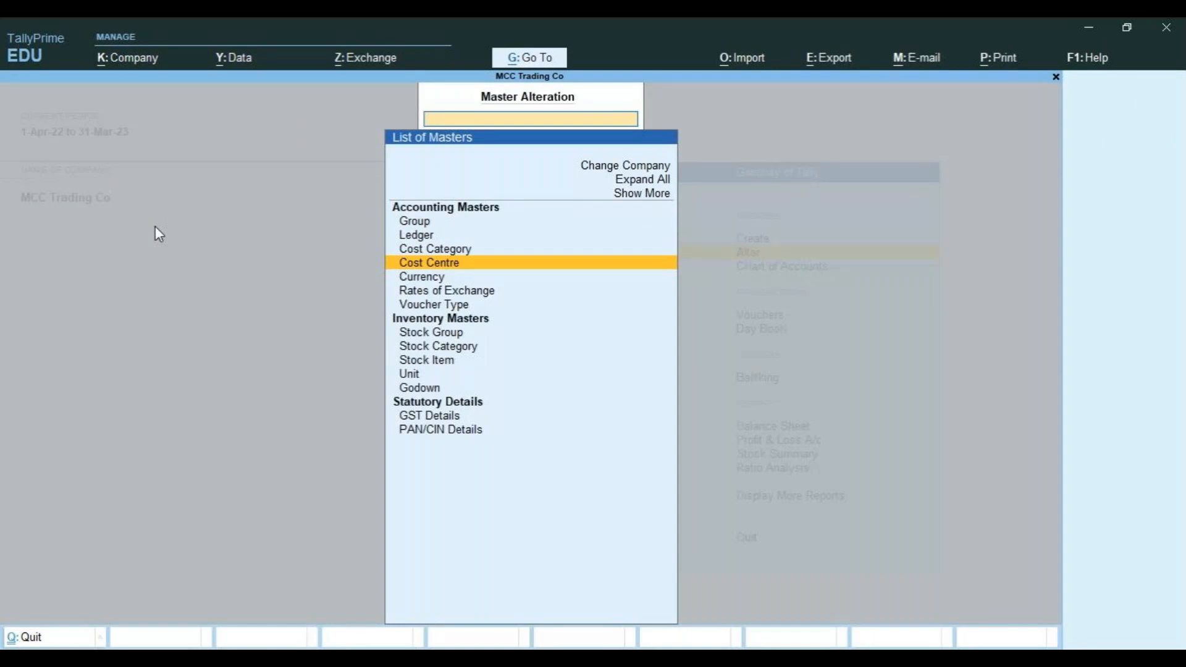
key(Return)
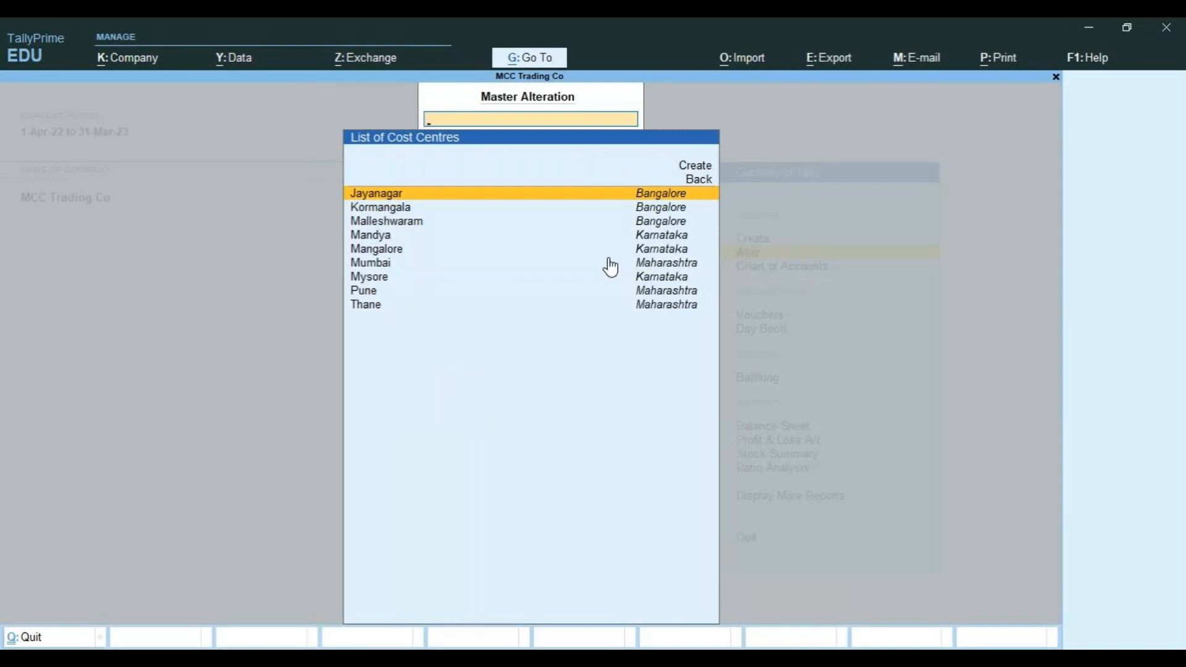
key(Return)
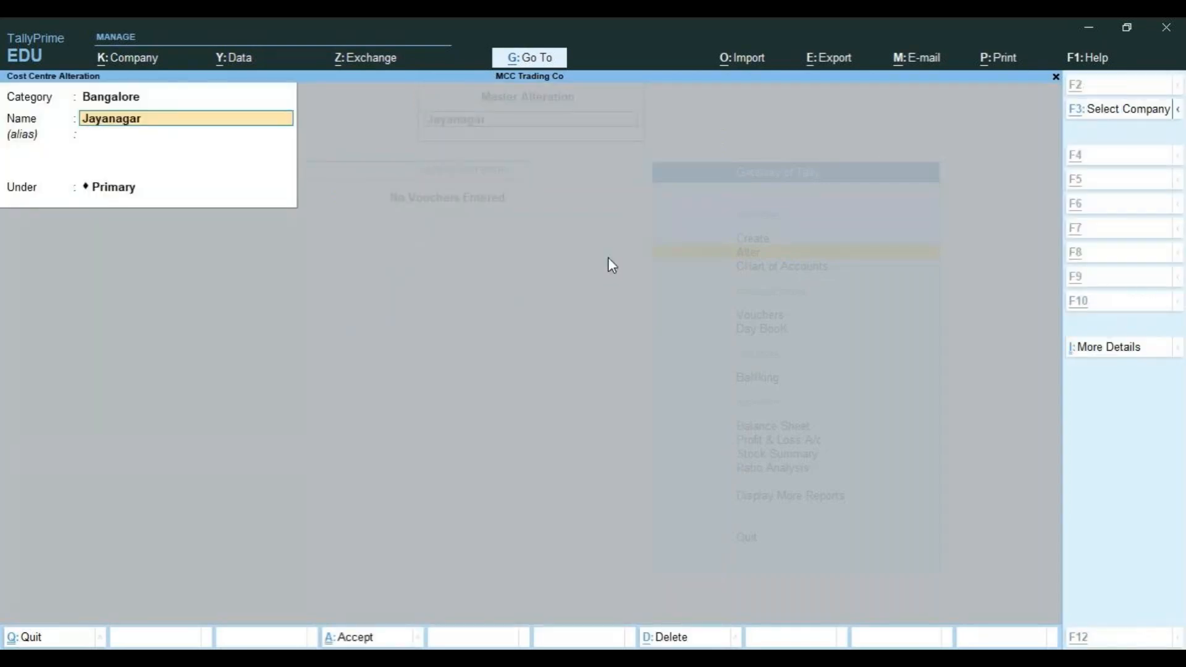
key(alt+d)
key(y)
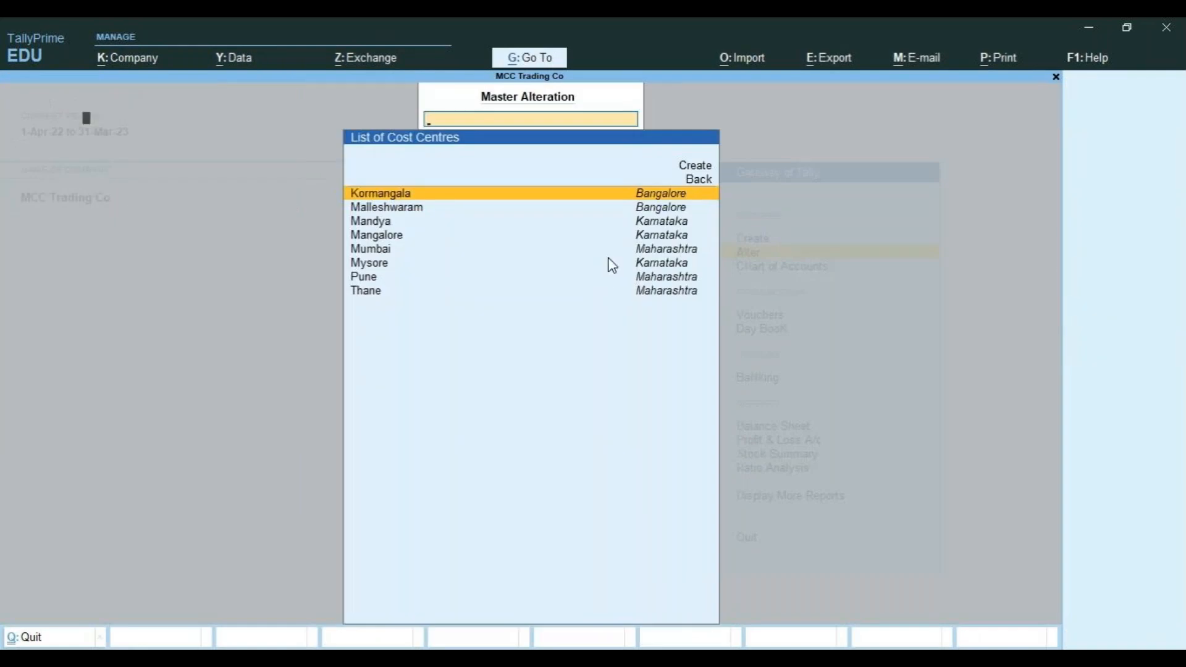
Delete the remaining Bangalore cost centres, Kormangala and Malleshwaram.
key(Return)
key(alt+d)
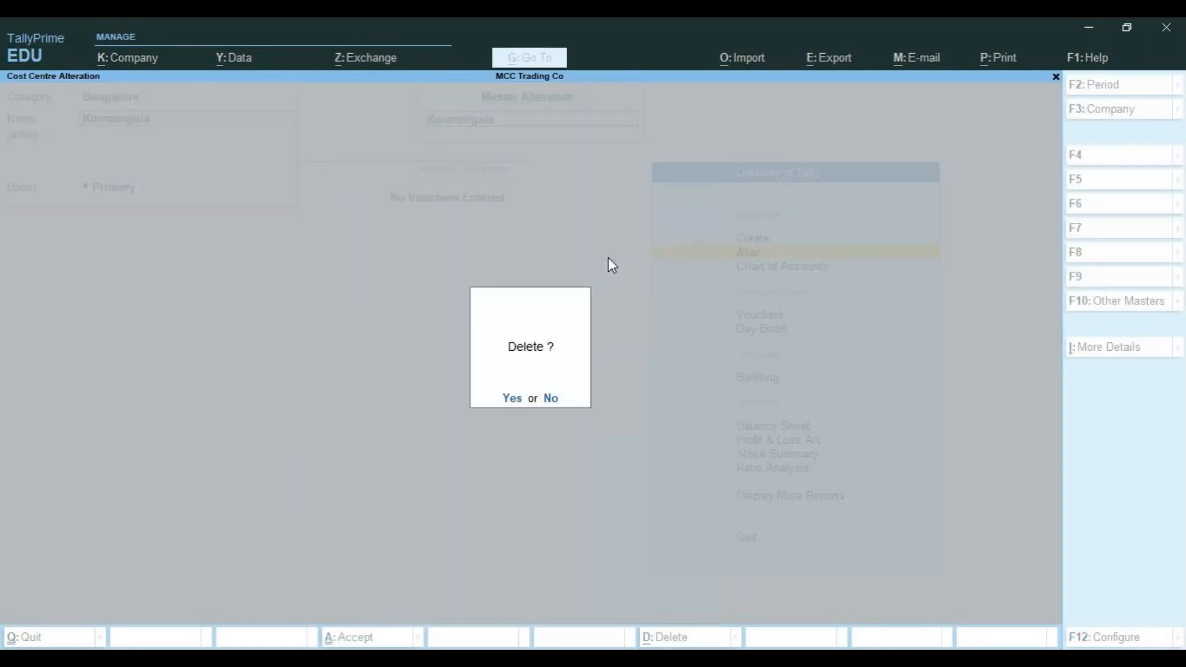
key(y)
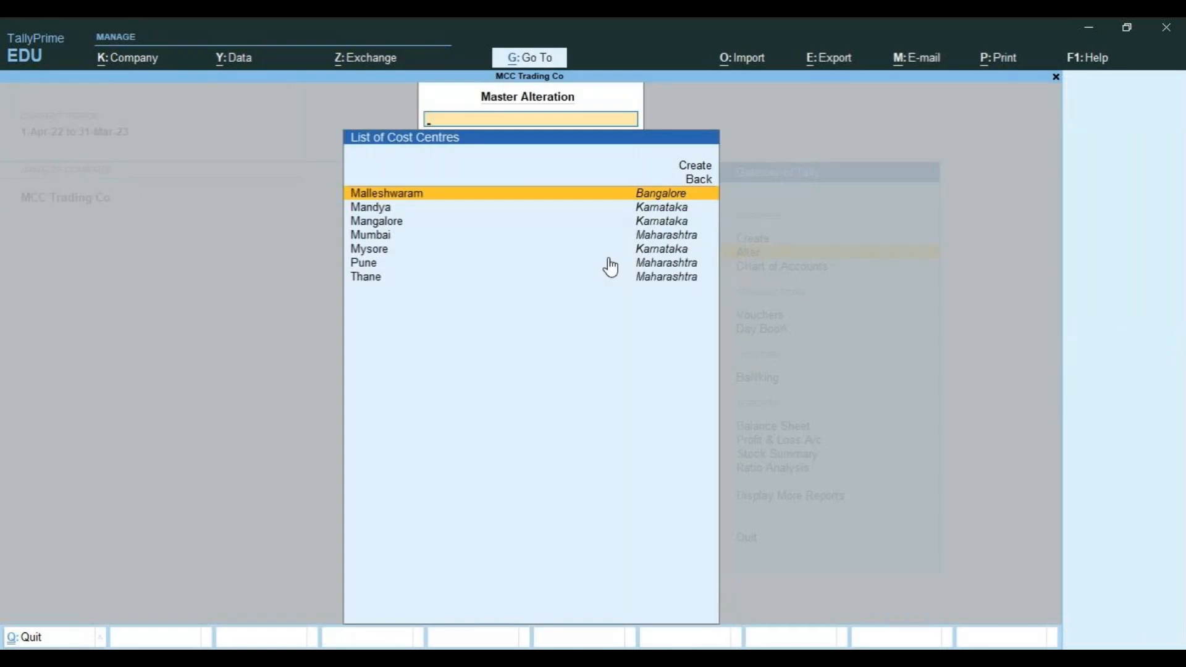
key(Return)
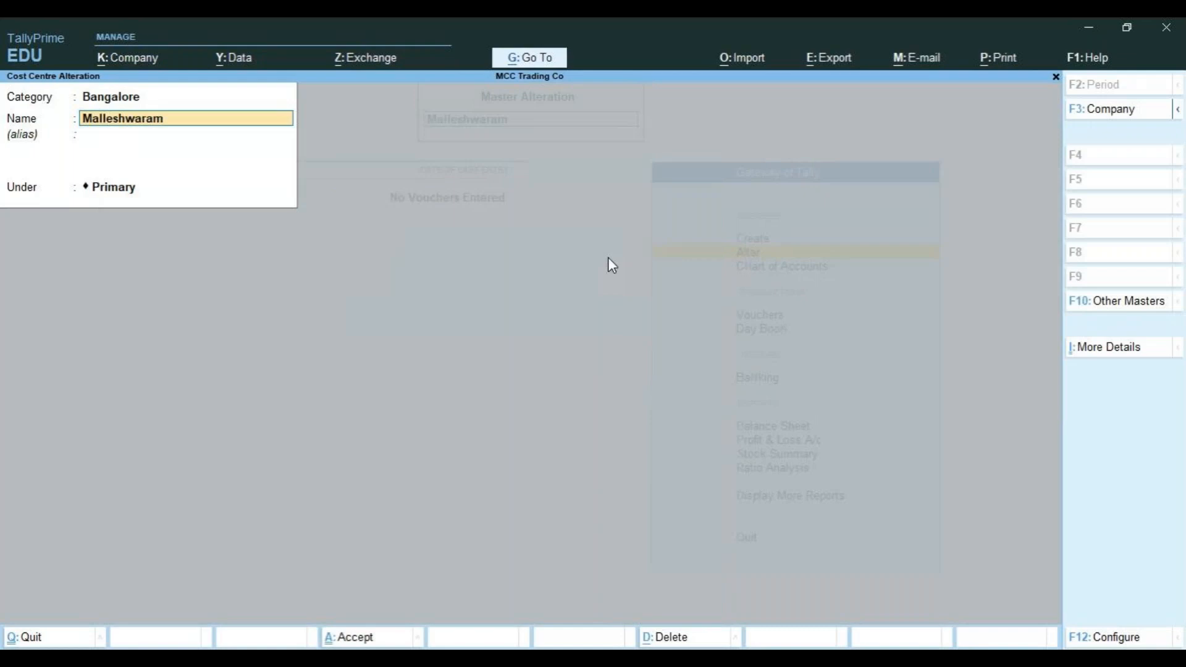
key(alt+d)
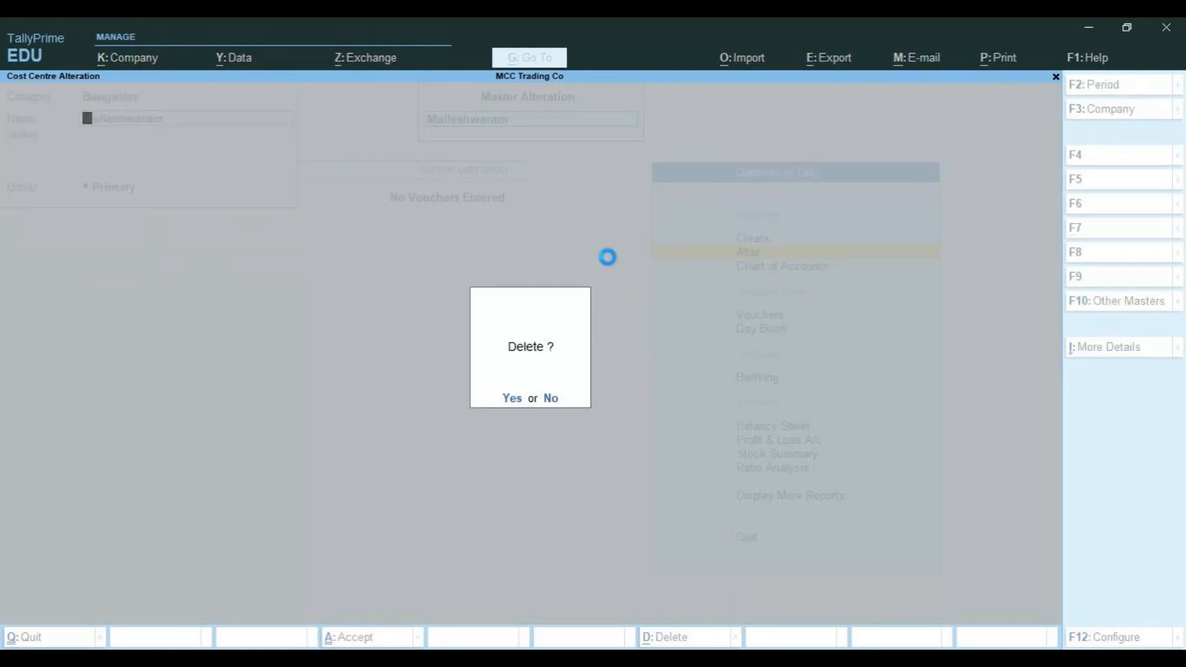
key(y)
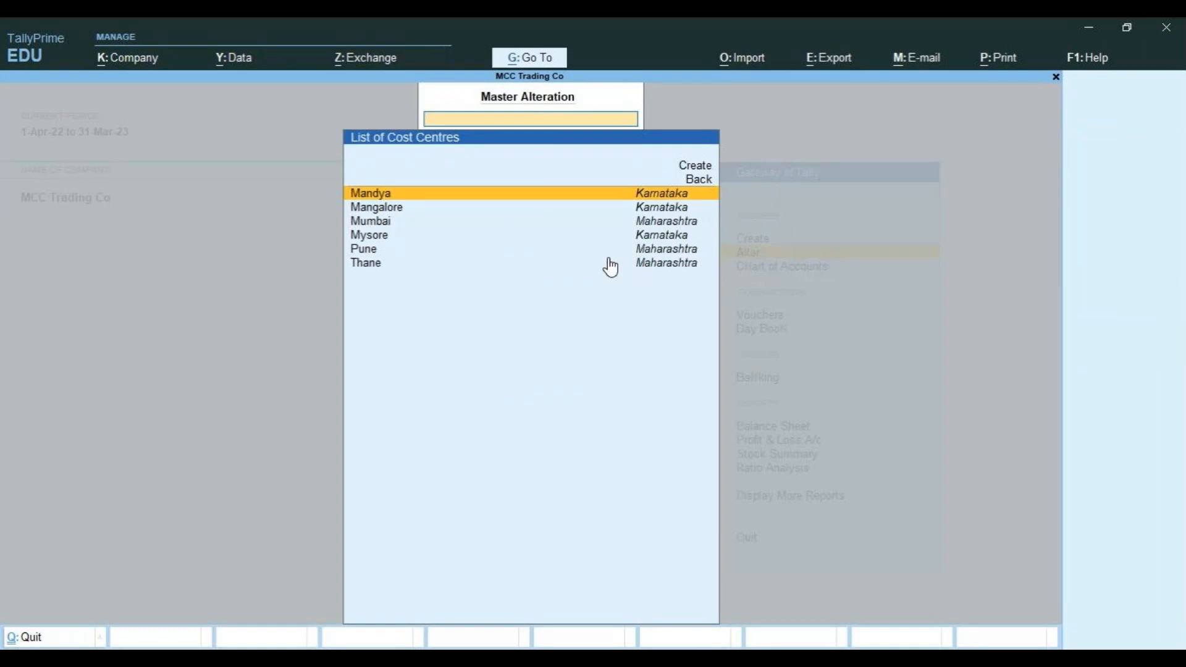
Return to the cost category masters and delete the Bangalore cost category.
key(Escape)
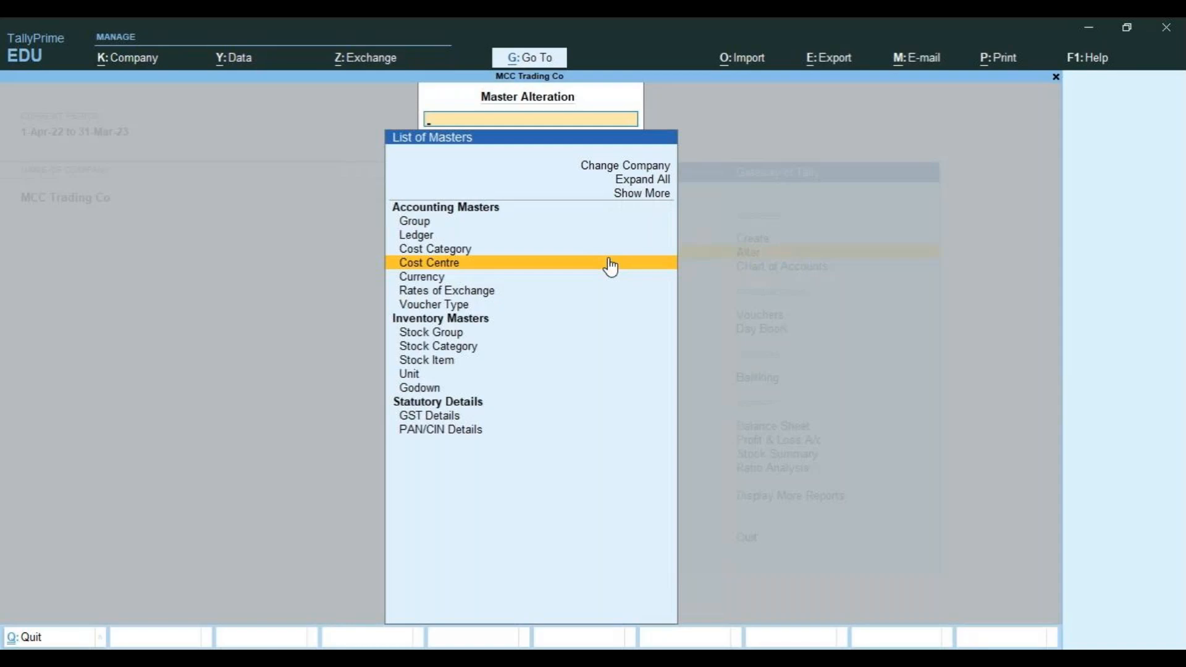
key(Up)
key(Return)
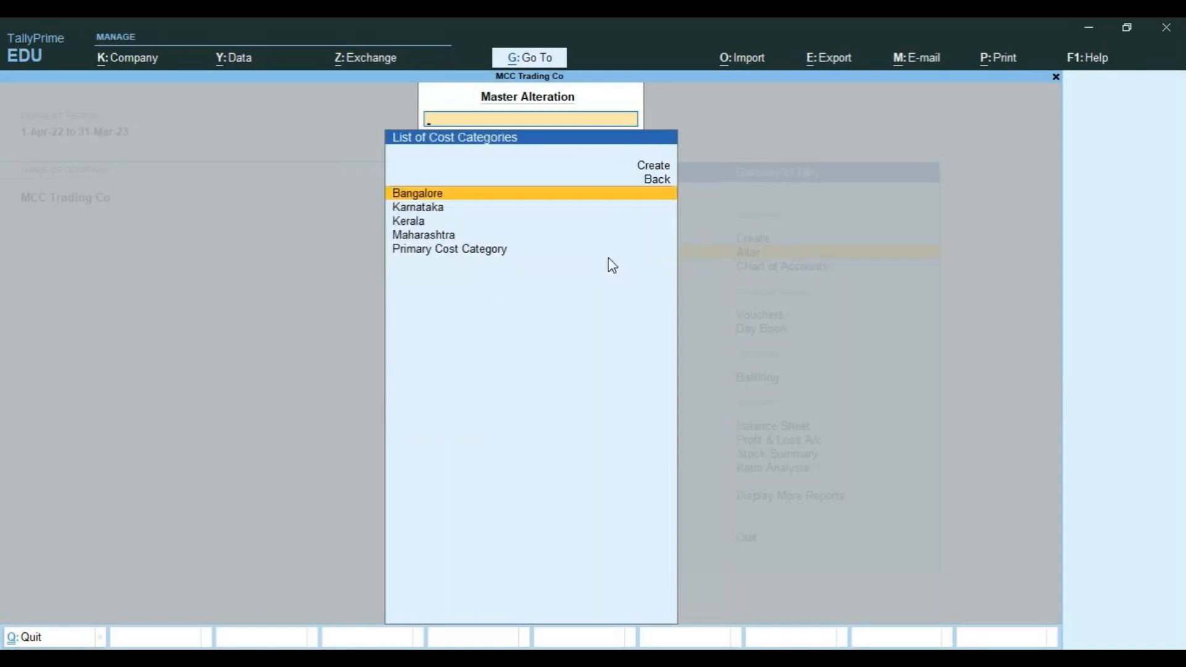
key(Return)
key(alt+d)
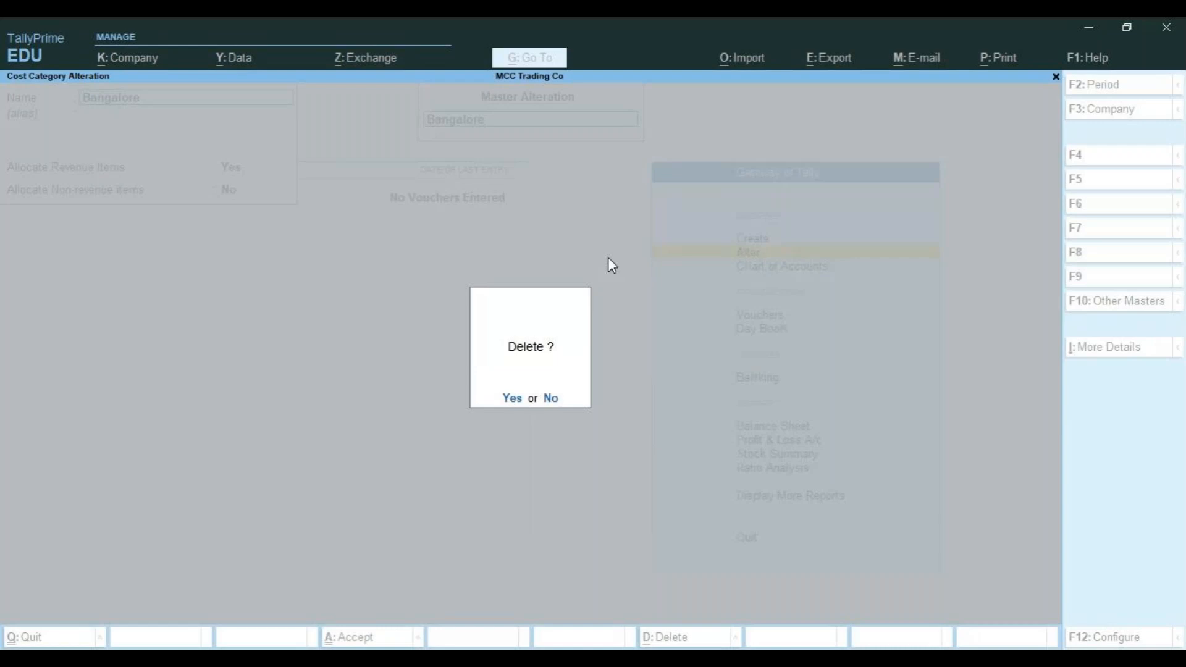
key(y)
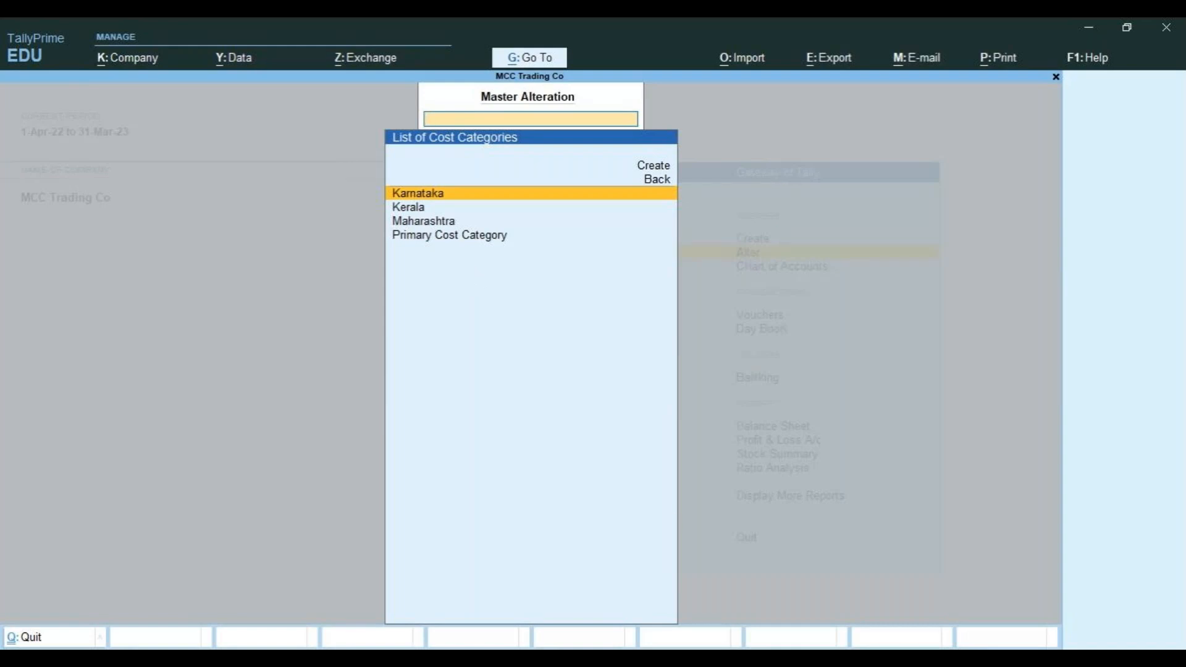
key(alt+Tab)
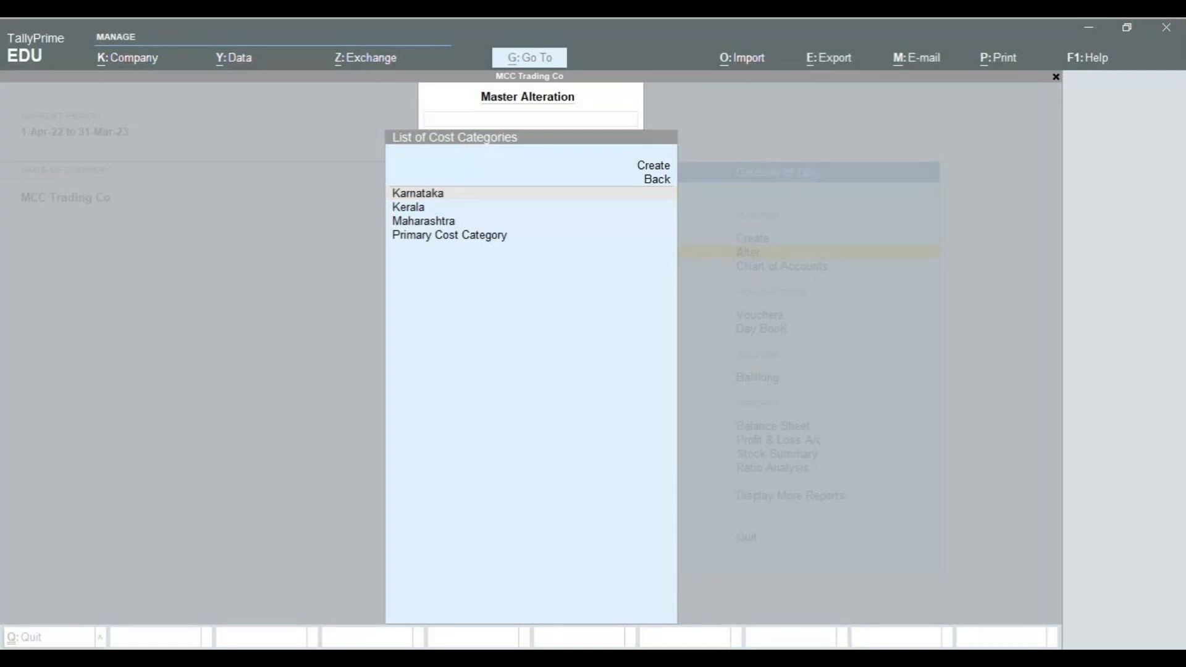
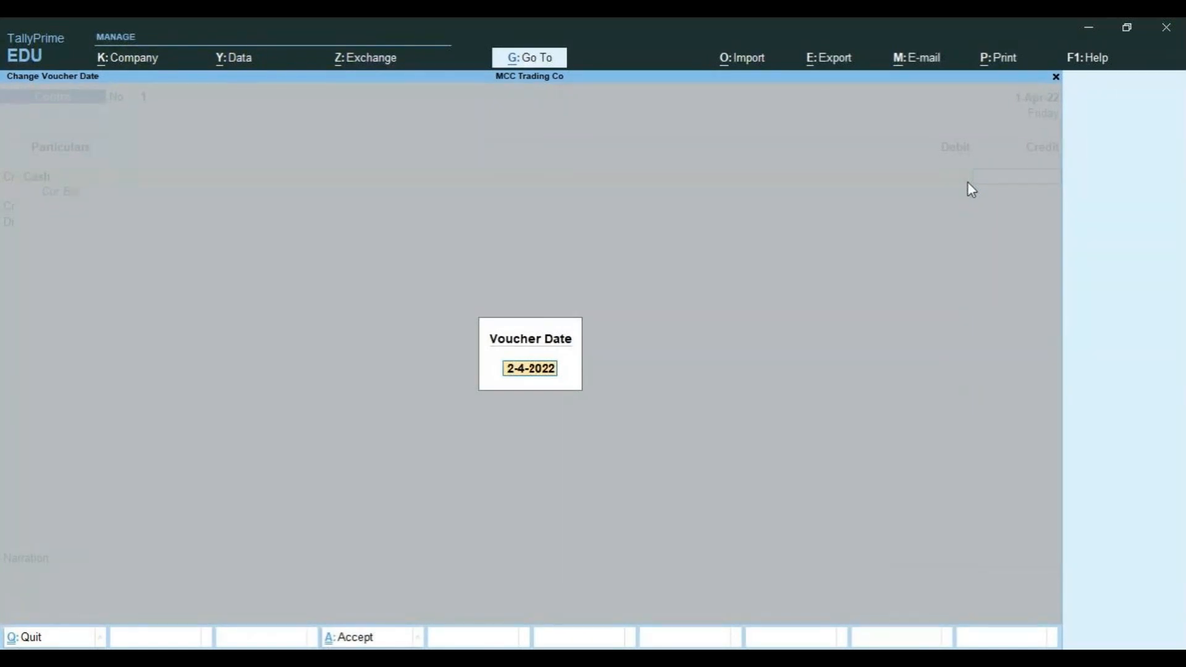
Date the contra voucher 1-May-22 and credit the Cash ledger with 5,000.
text(1.5)
key(Return)
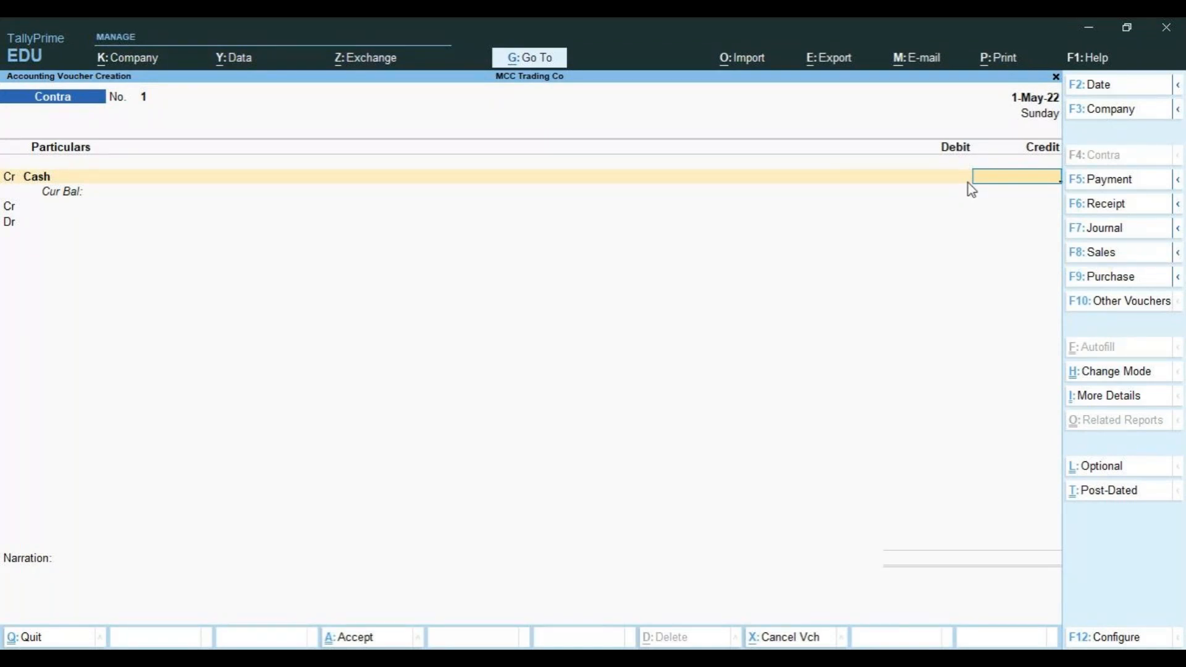
key(BackSpace)
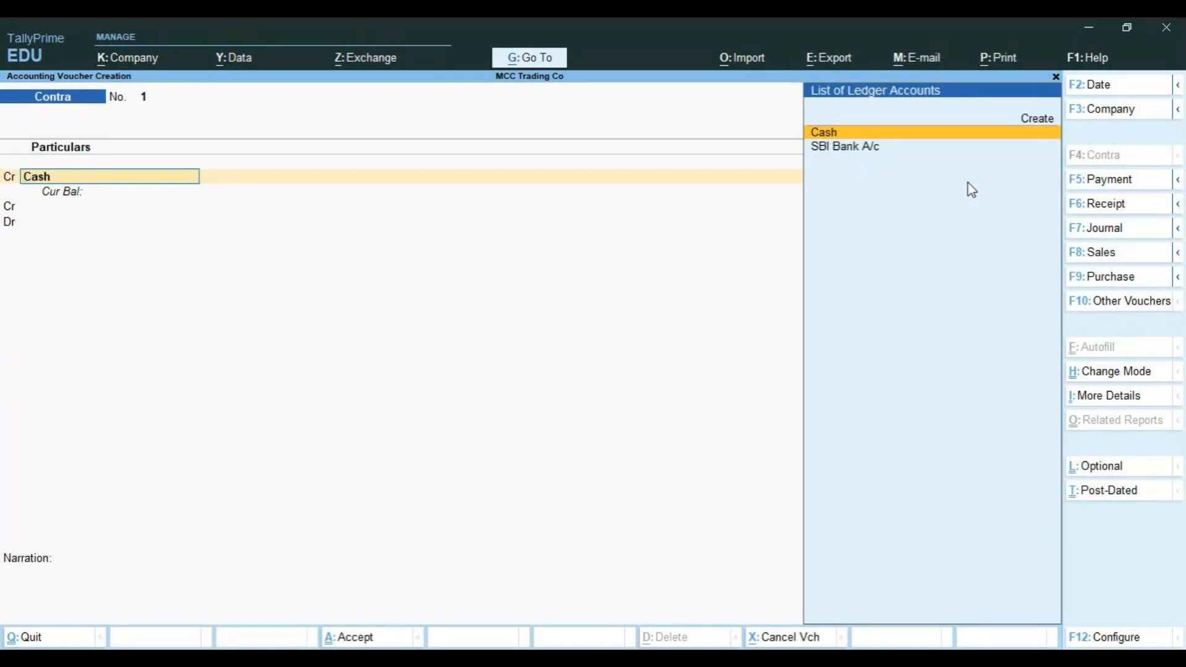
key(Return)
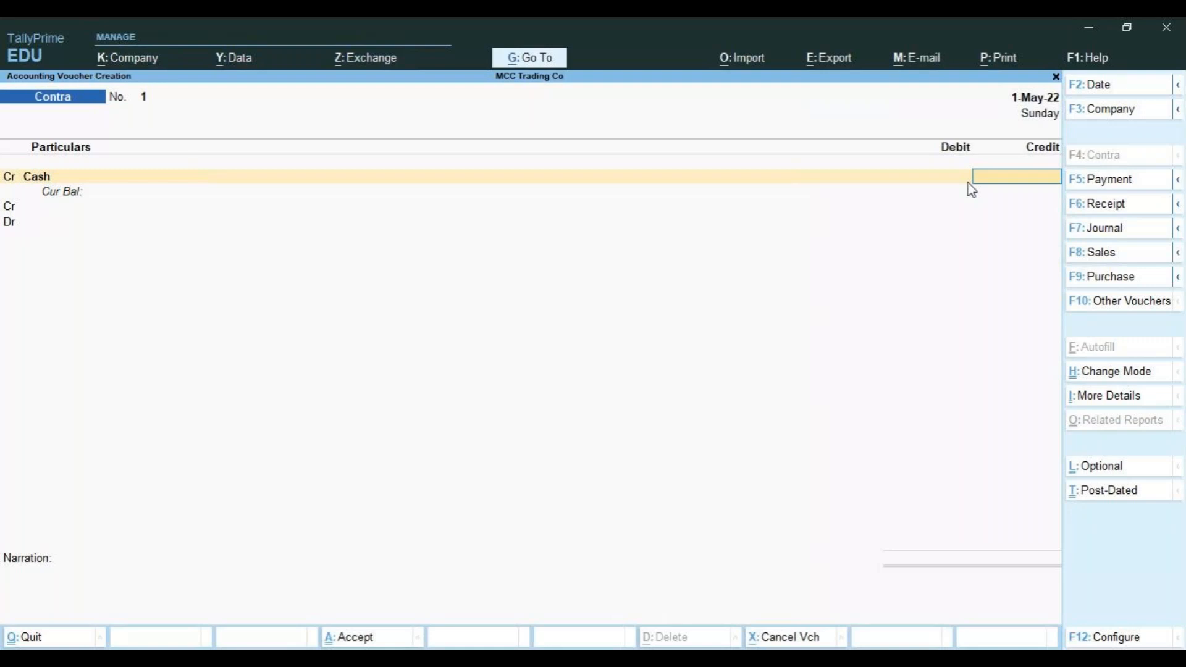
text(5000)
key(Return)
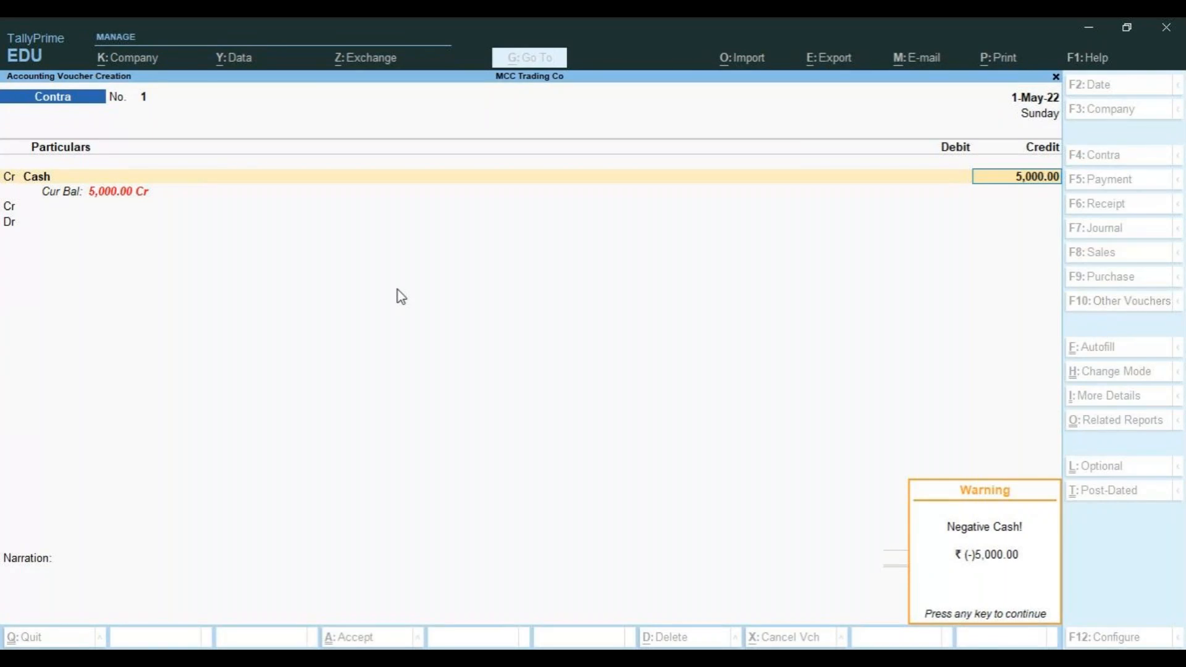
key(Return)
Alter the Cash ledger from within the voucher, giving it an opening balance of 1,00,00,000 Dr, and save it.
key(BackSpace)
key(BackSpace)
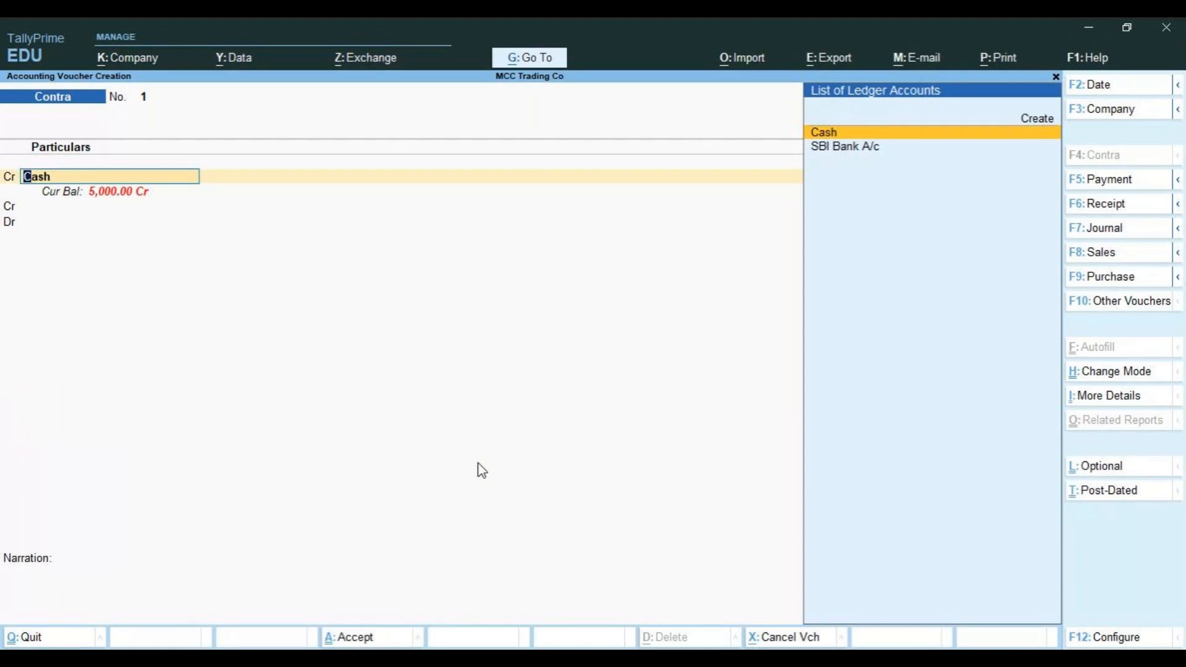
key(ctrl+Return)
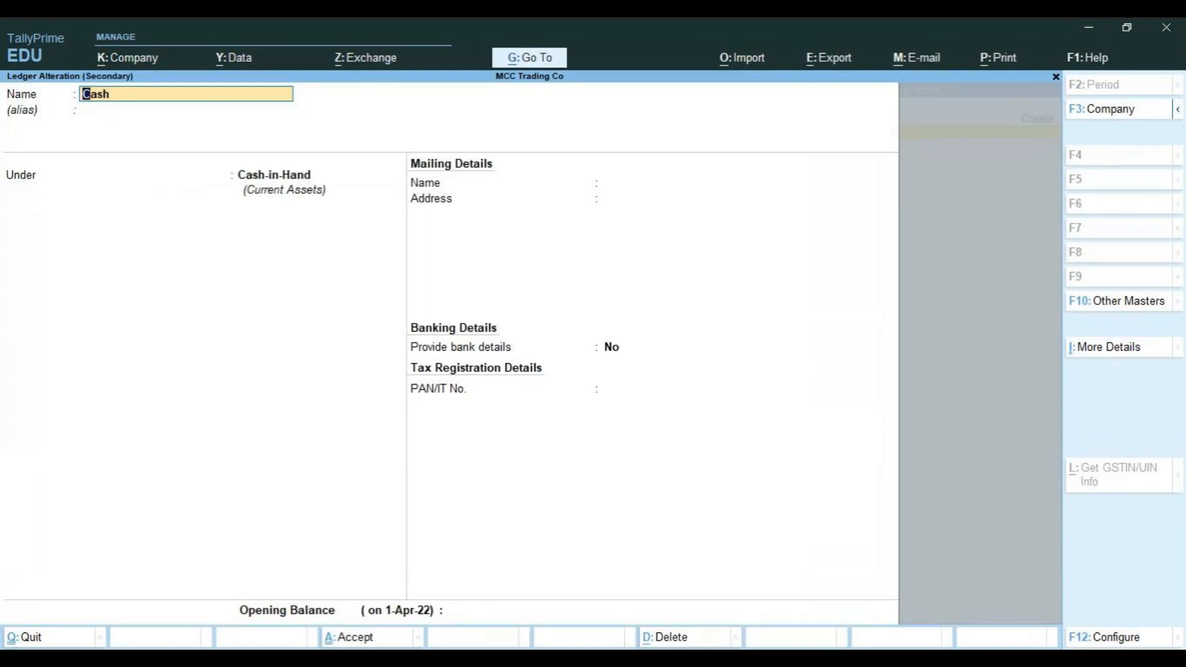
key(Return)
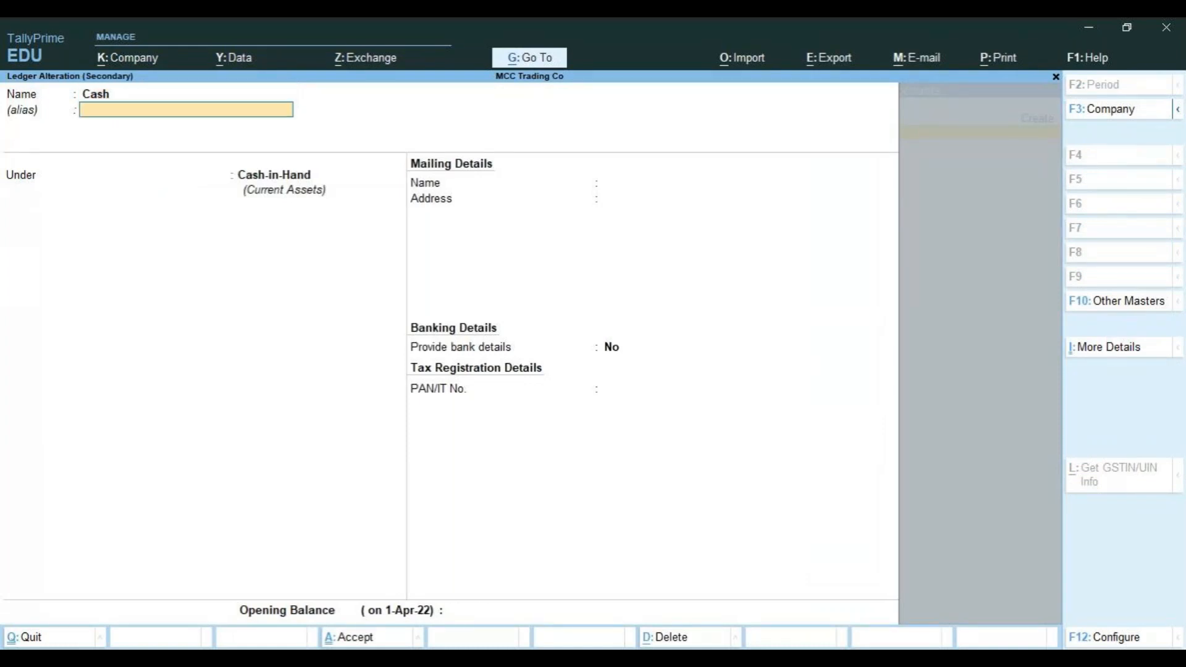
key(Return)
key(Return)
key(Return)
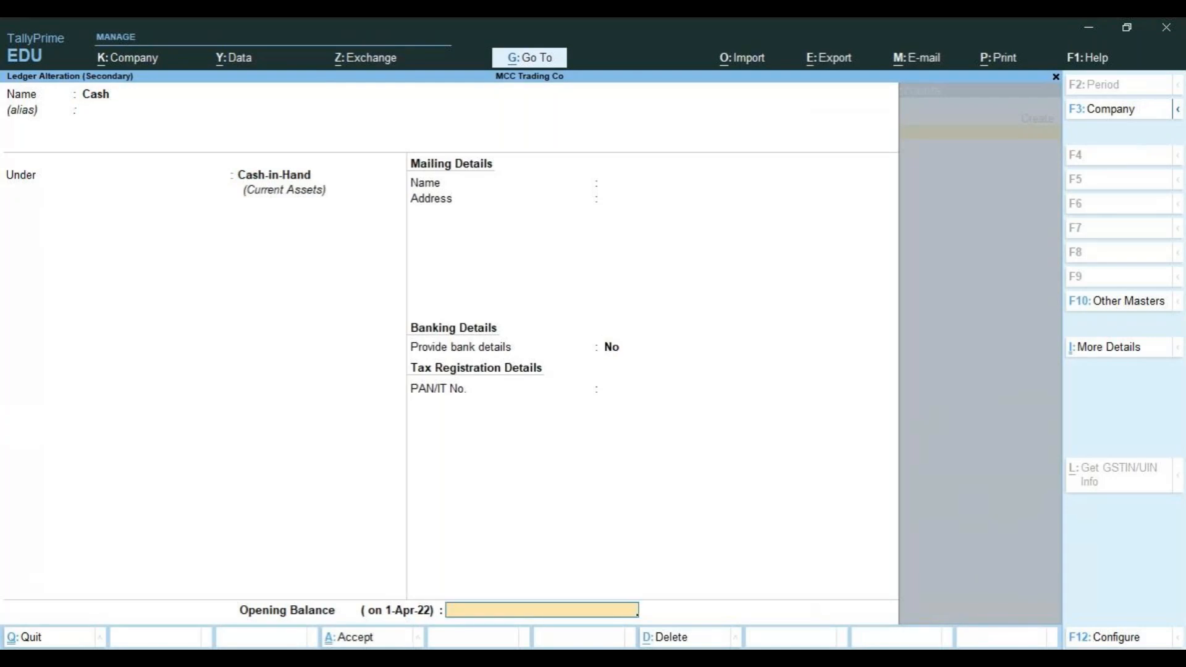
text(1,00,00,0)
text(0)
text(0)
key(Return)
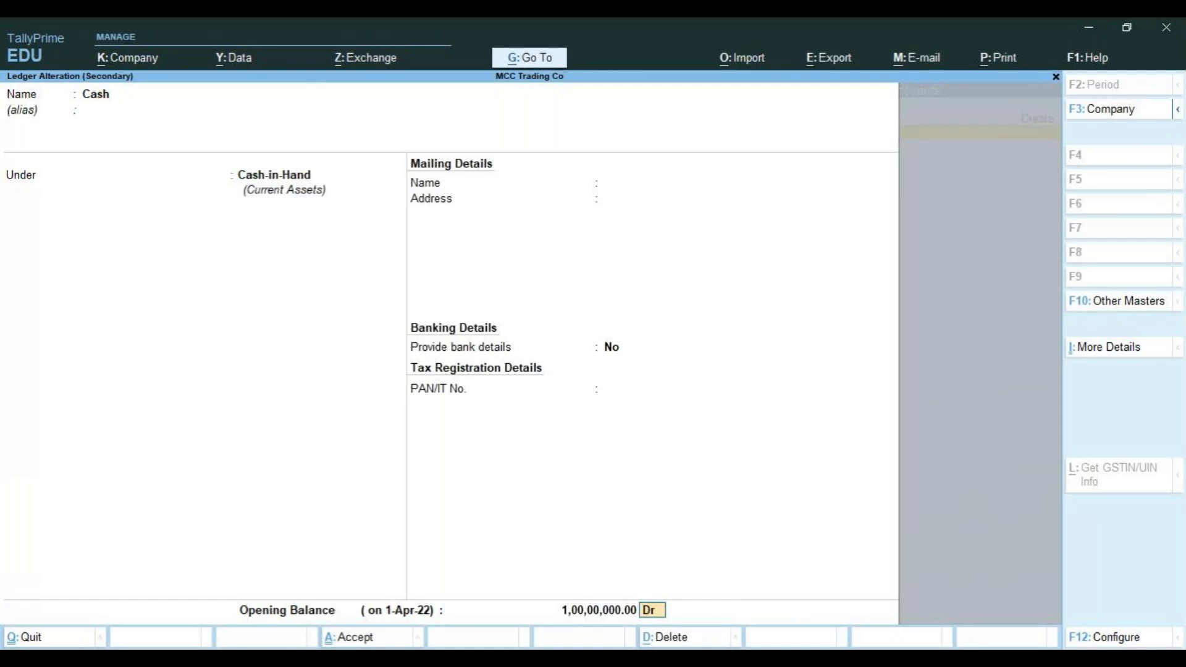
key(Return)
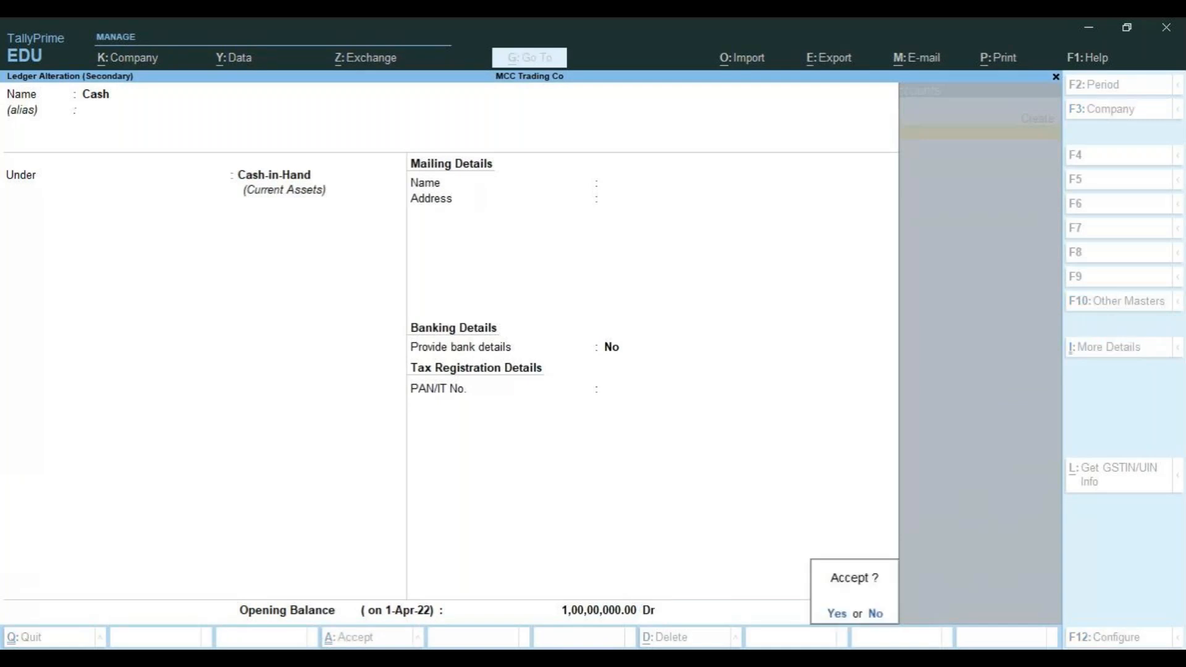
key(Return)
Keep Cash credited with 5,000 in the contra voucher and make the second line a debit entry.
key(Return)
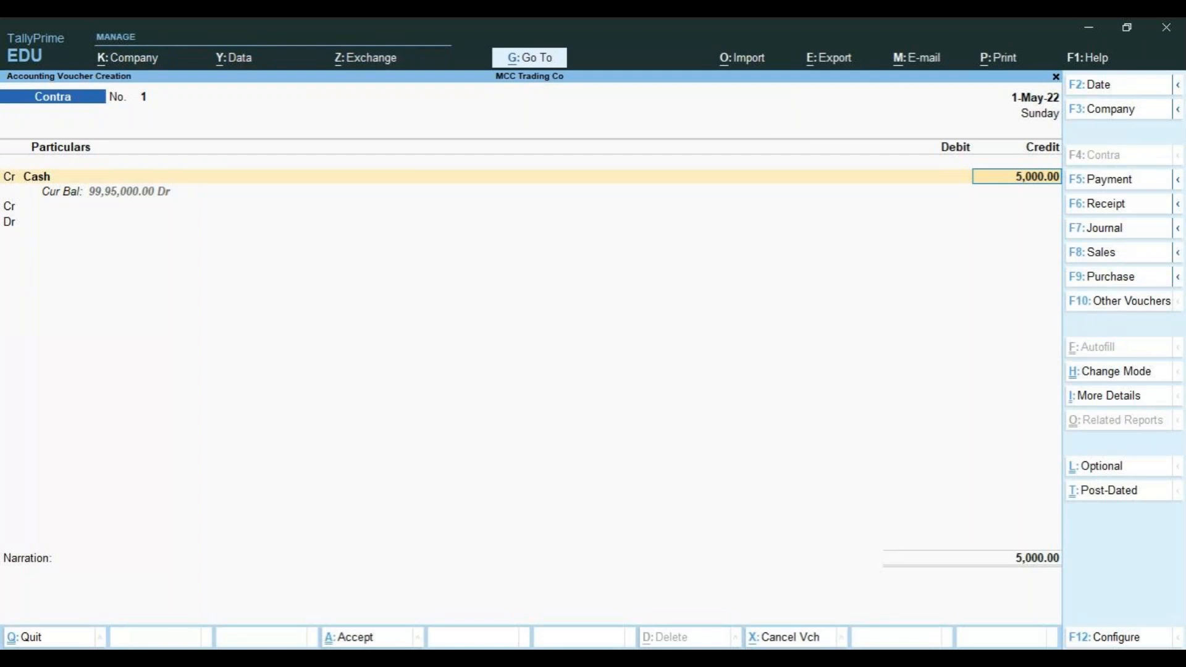
key(Return)
text(d)
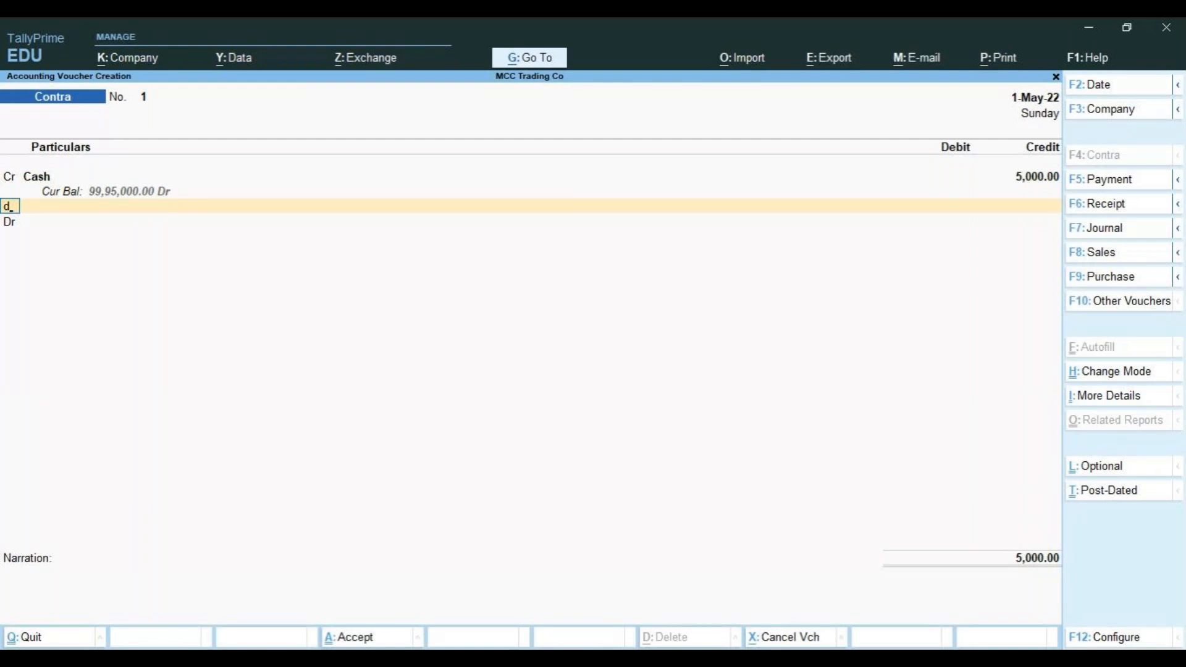
key(Return)
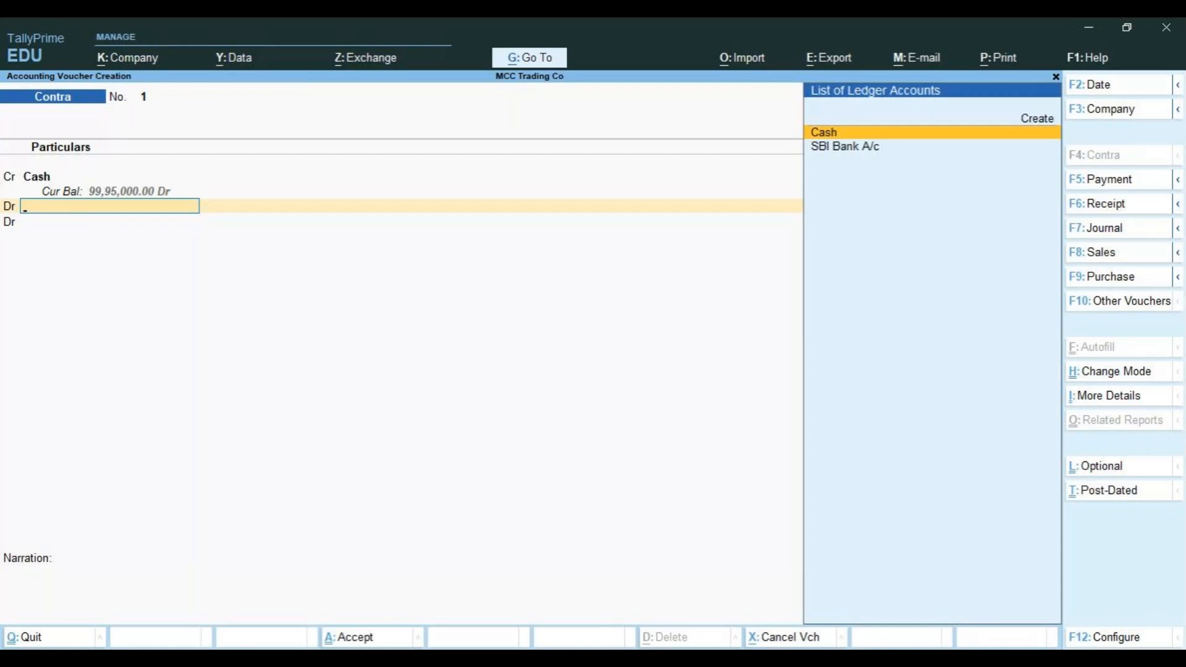
key(alt+Tab)
key(alt+Tab)
key(alt+Tab)
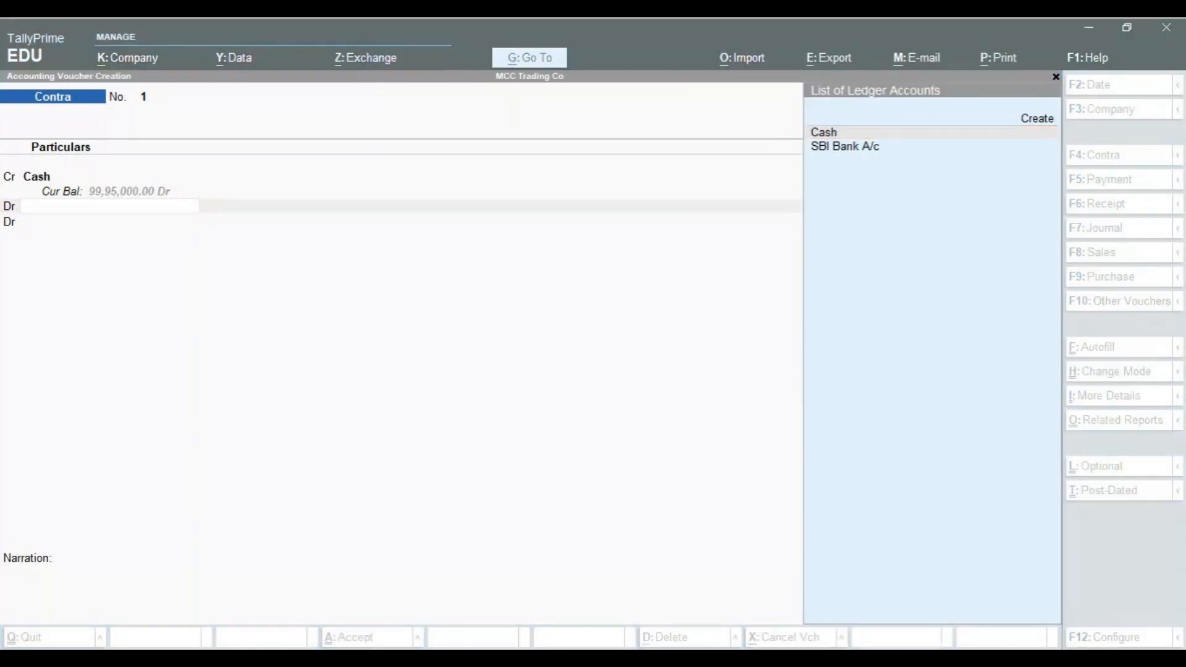
Discard the unfinished contra voucher and start a new one dated 1-May-22 with Cash as the credit ledger.
key(alt+Tab)
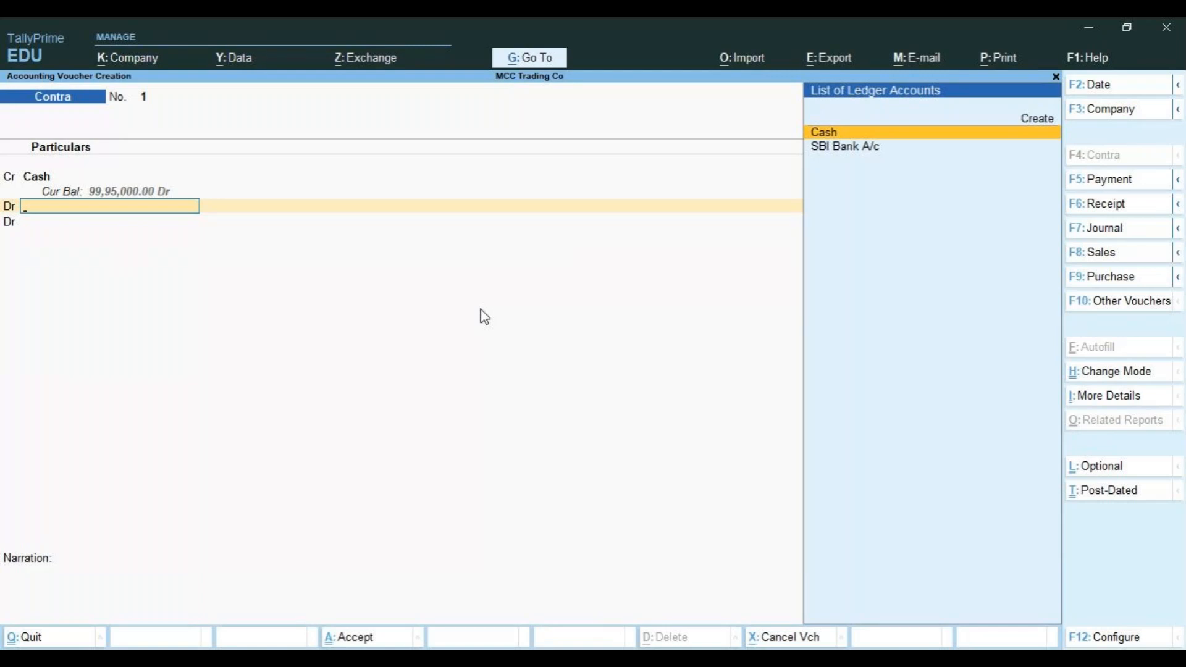
key(Escape)
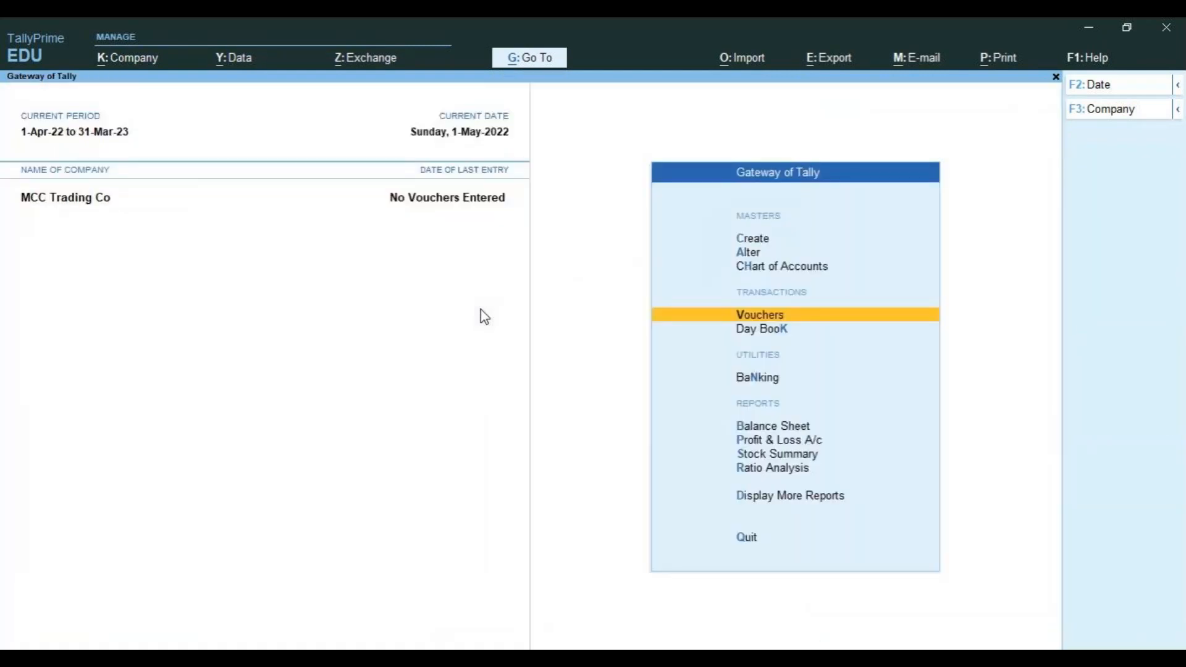
key(Return)
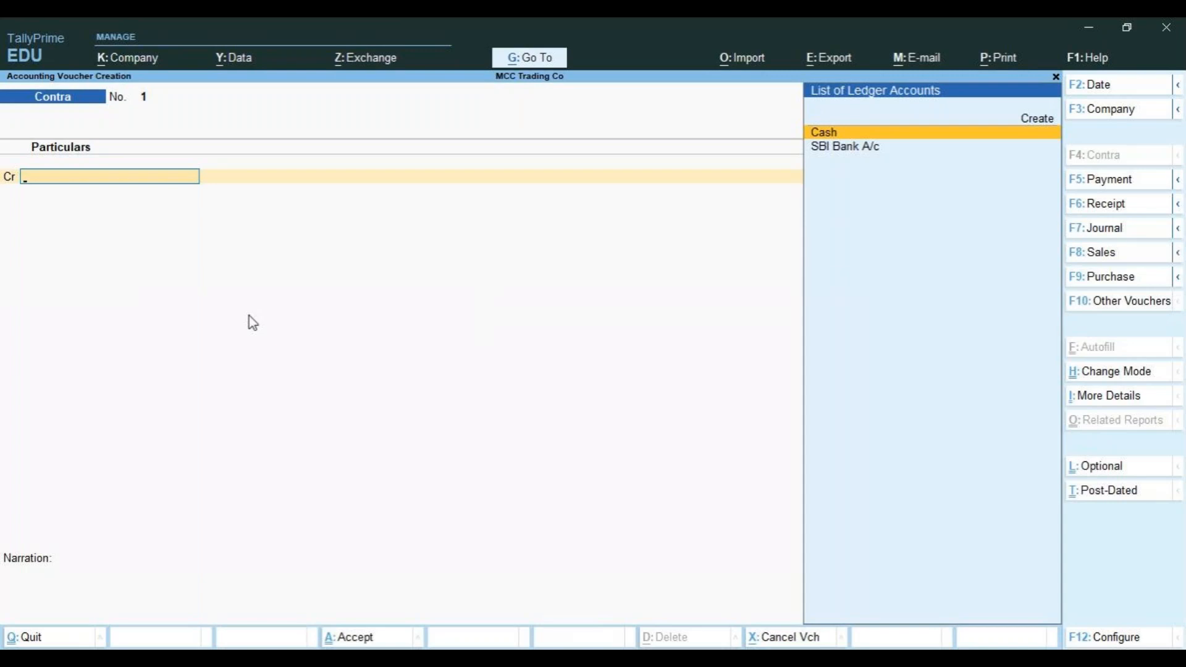
key(F2)
text(1.5)
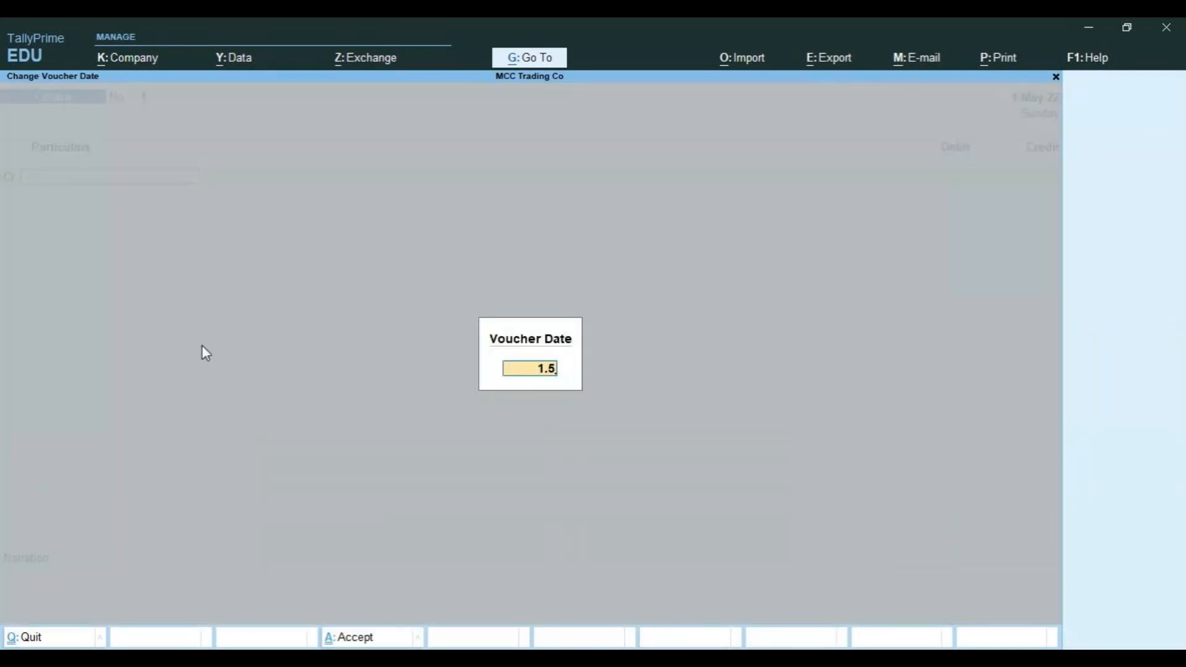
key(Return)
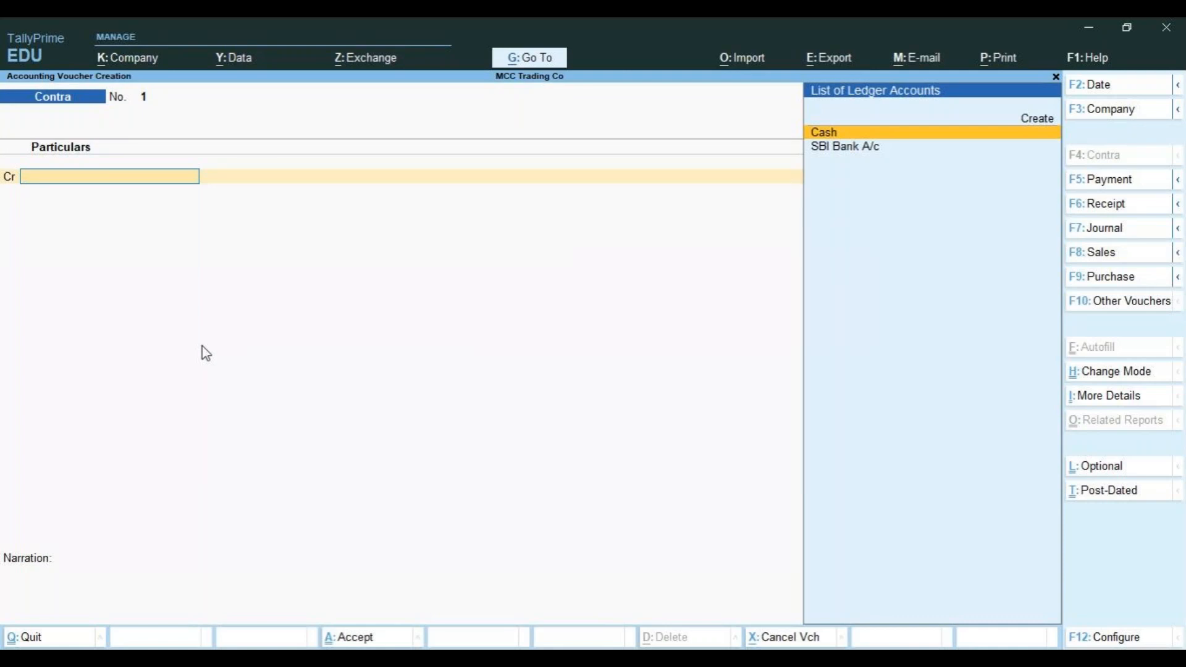
key(Return)
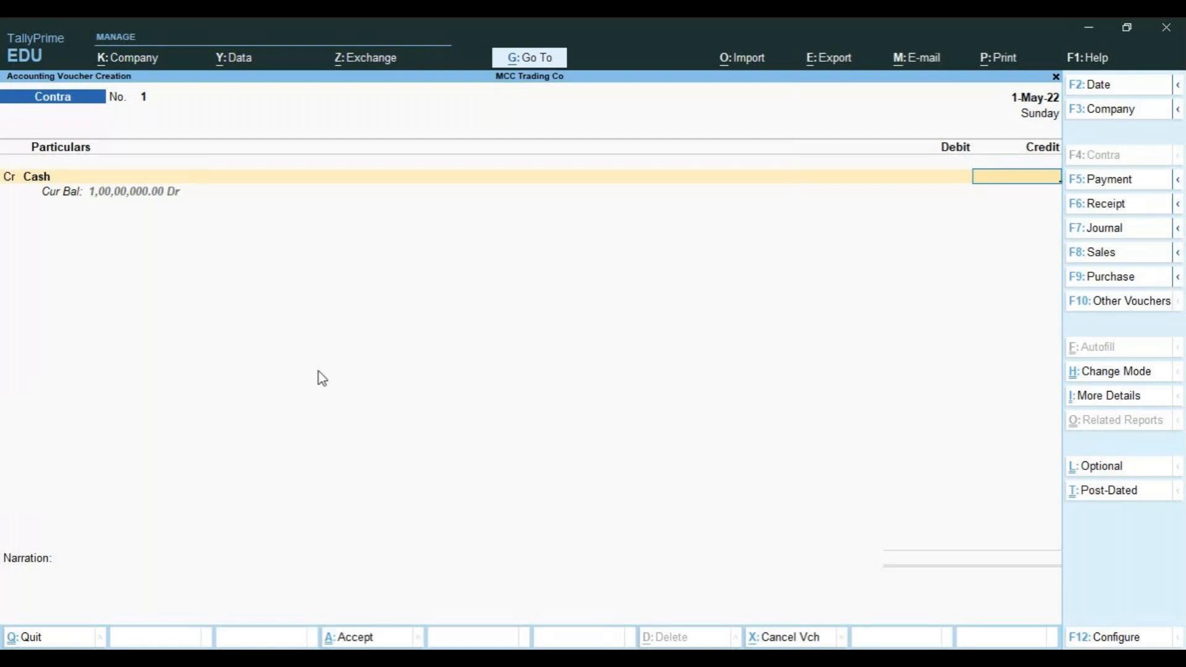
Open the Cash ledger for alteration from within the voucher, review its opening balance and accept the ledger.
key(BackSpace)
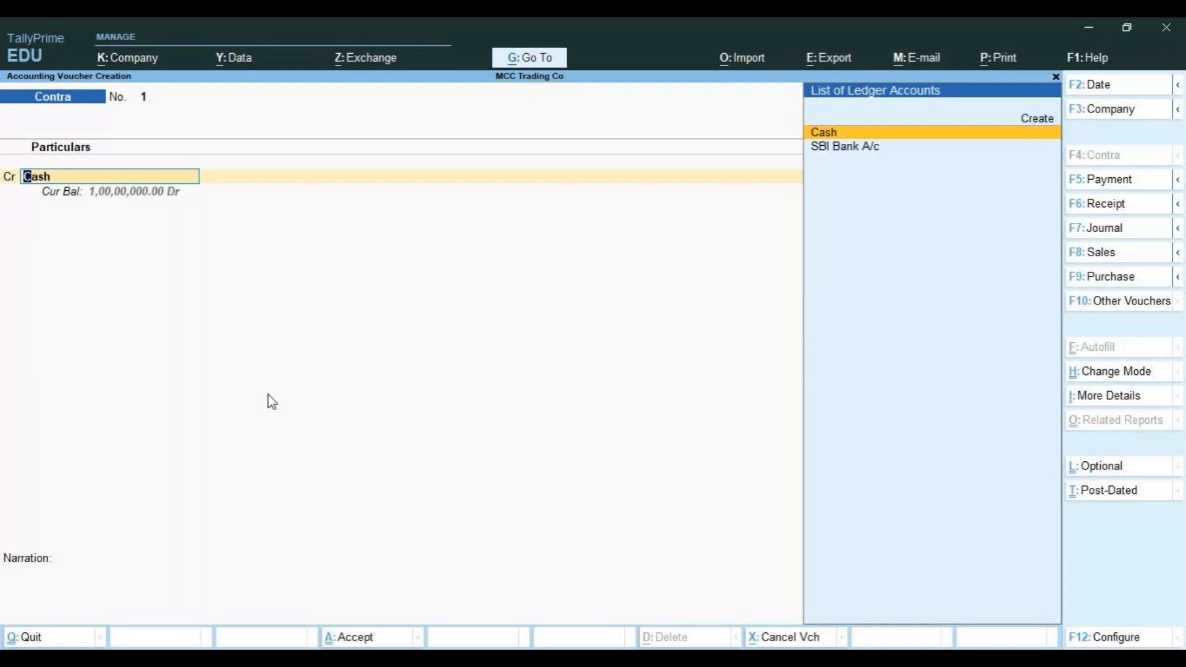
key(ctrl+Return)
key(Return)
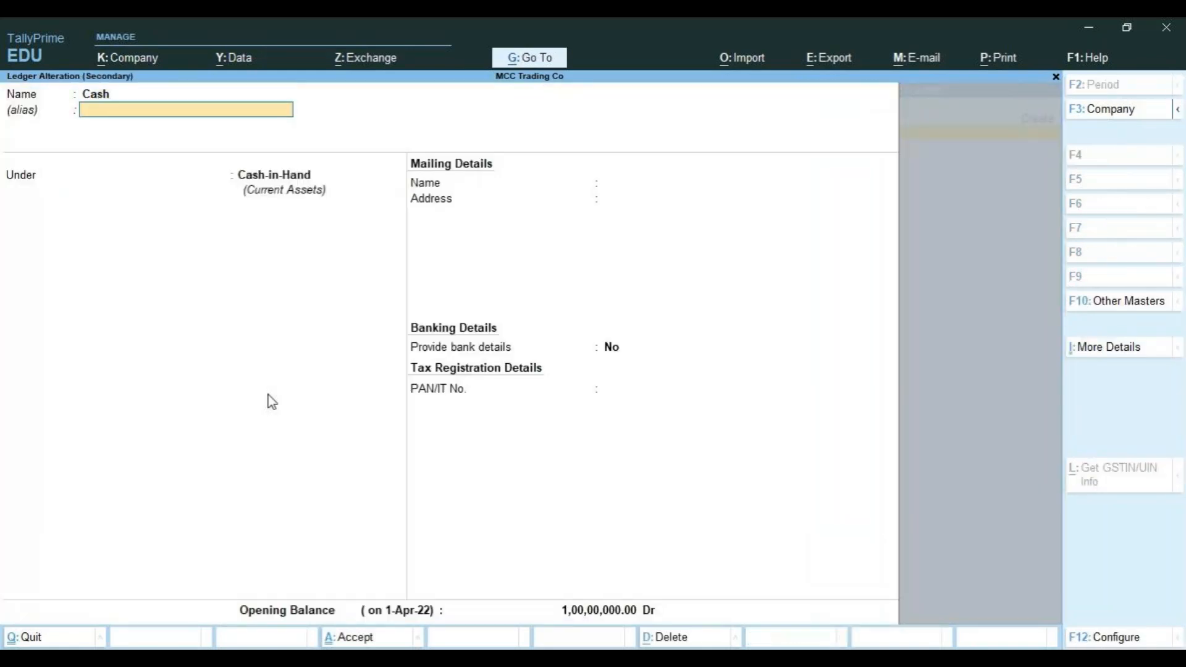
key(Return)
key(Return)
key(Return)
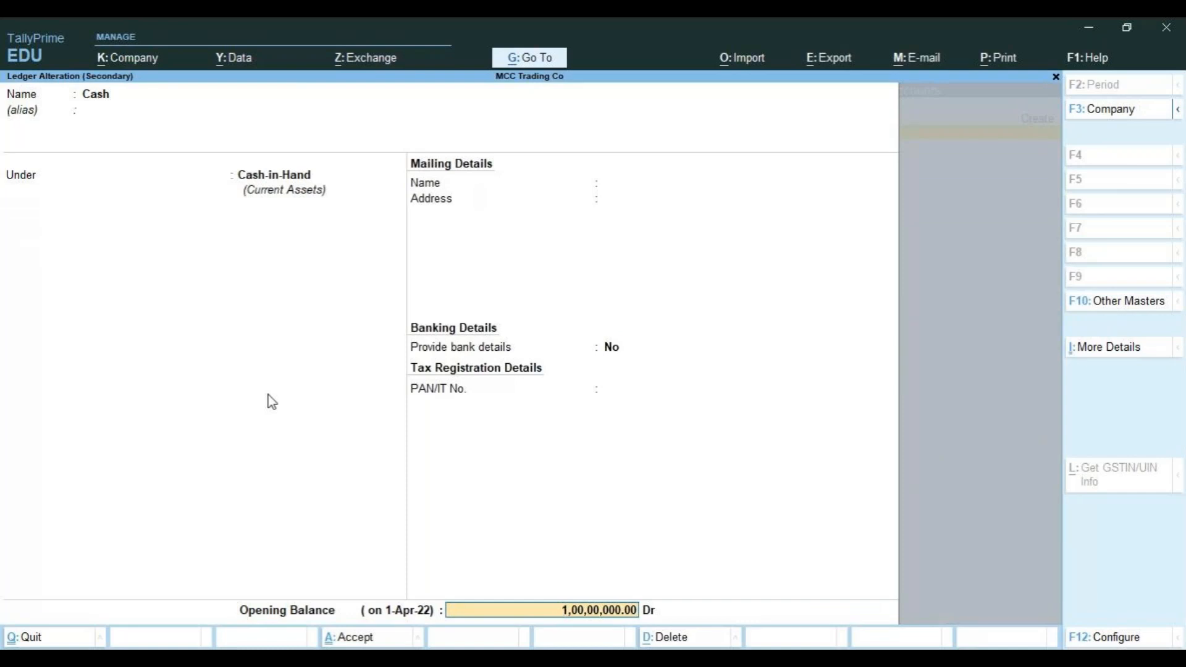
key(Return)
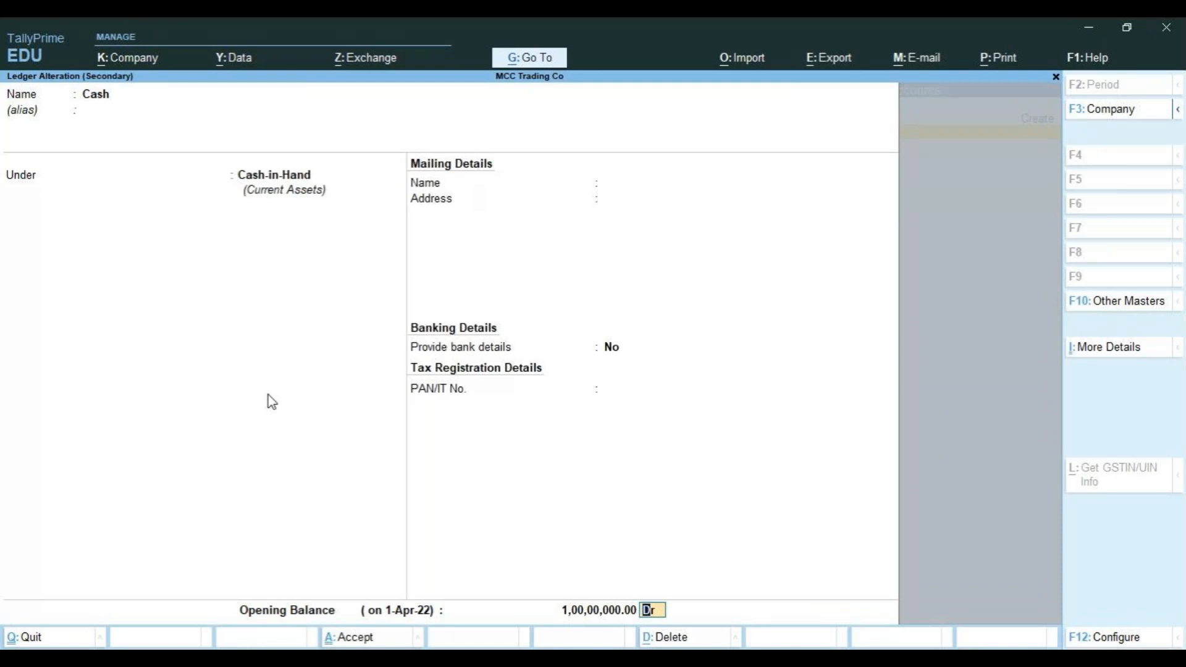
key(Return)
key(Return)
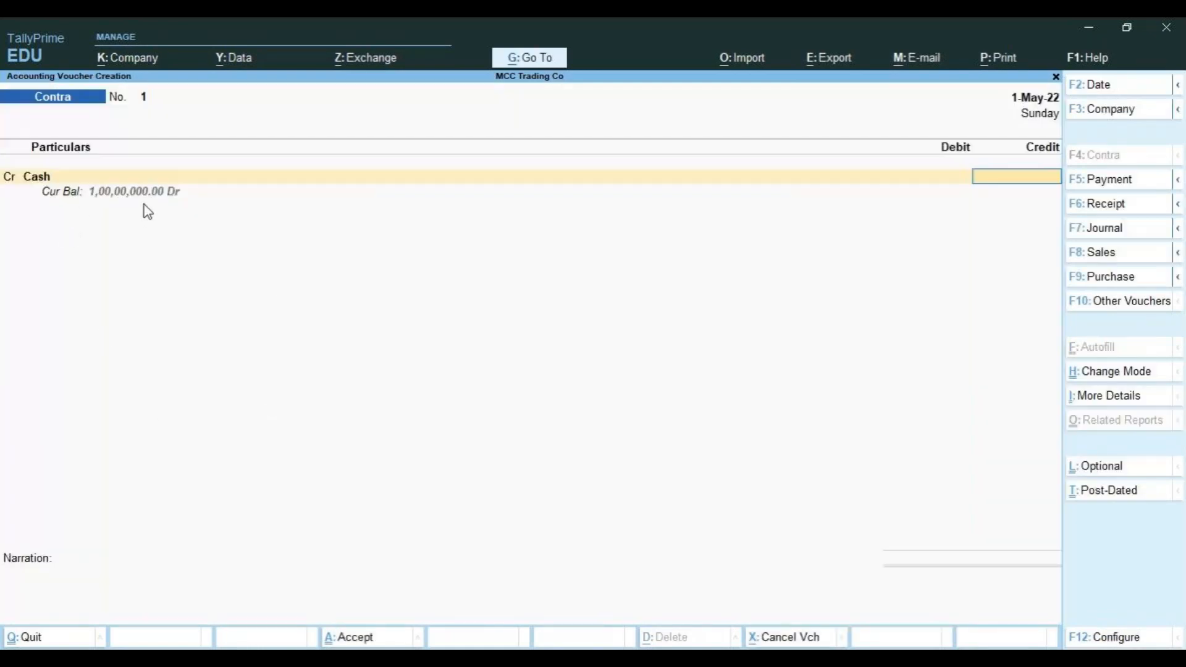
Credit Cash with 5,000 in the contra voucher and make the next line a debit entry.
text(5000)
key(Return)
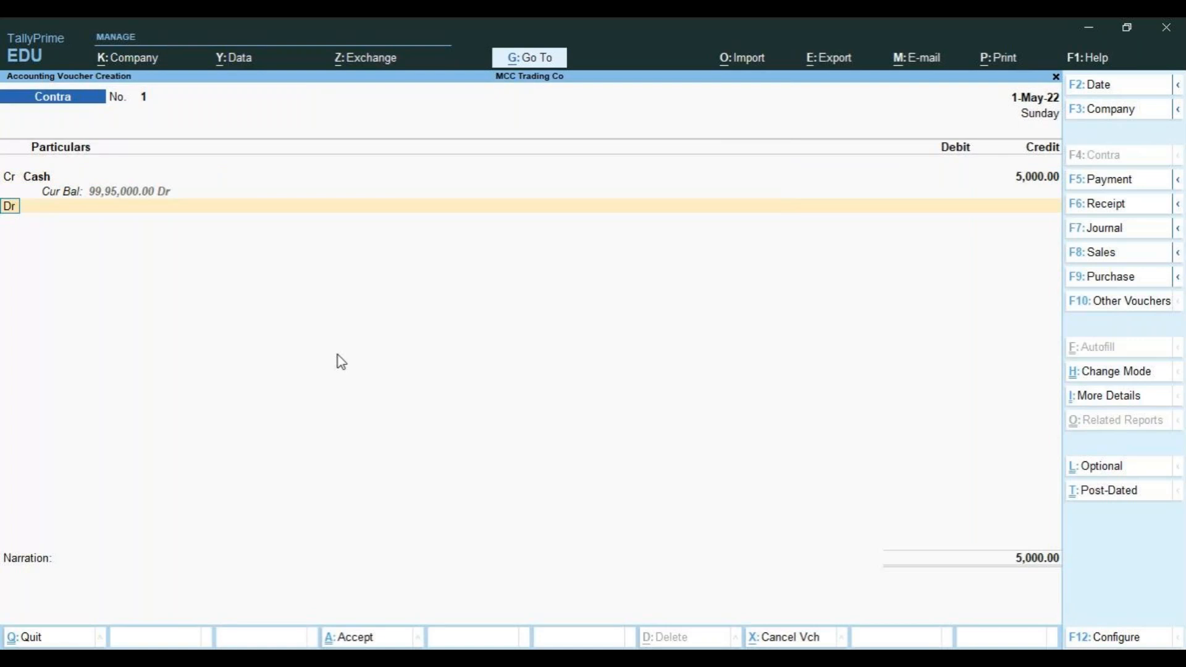
key(Return)
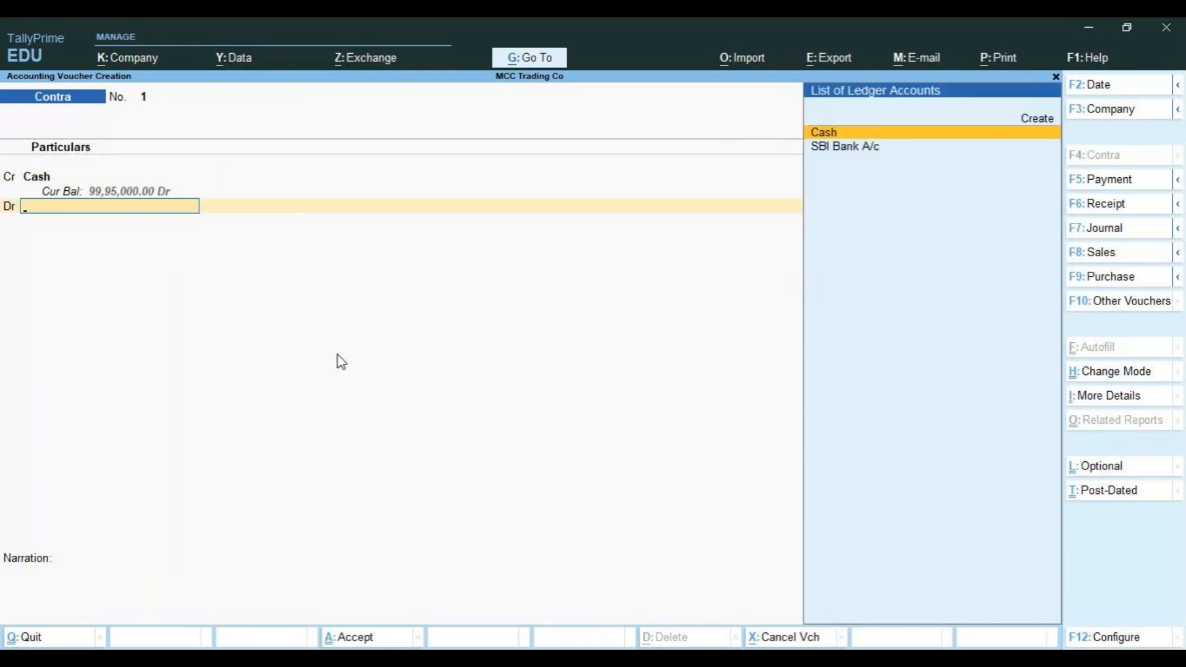
Create the ledger ICICI Bank A/c under Bank Accounts from the voucher's debit line and save it.
key(Up)
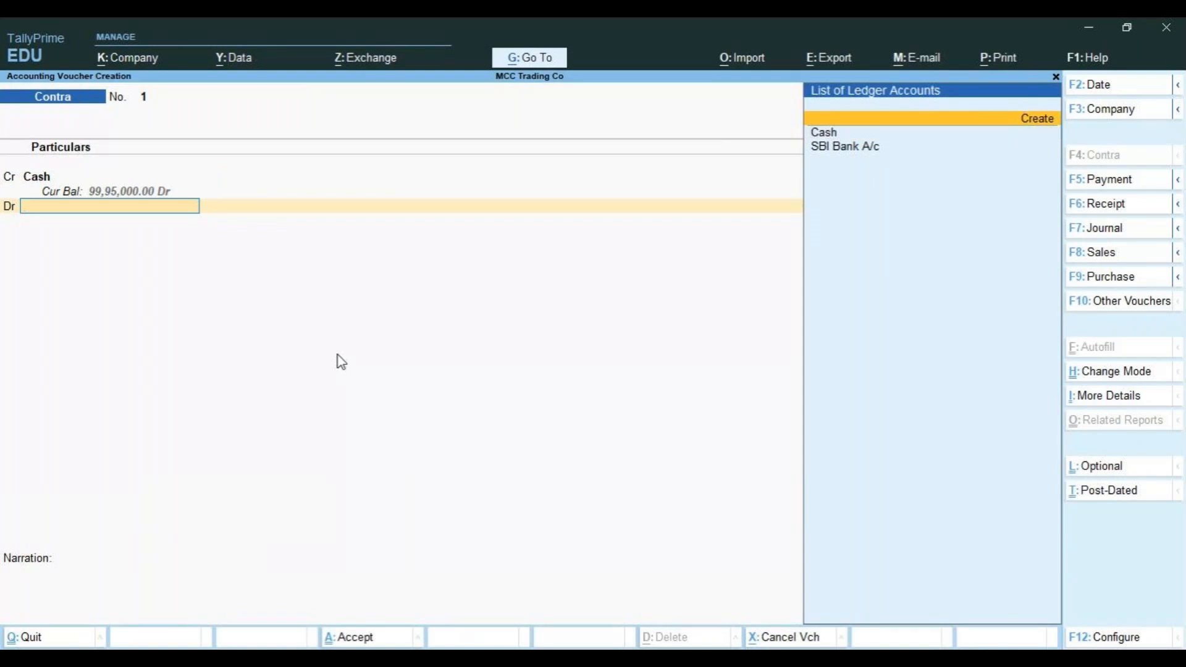
key(Return)
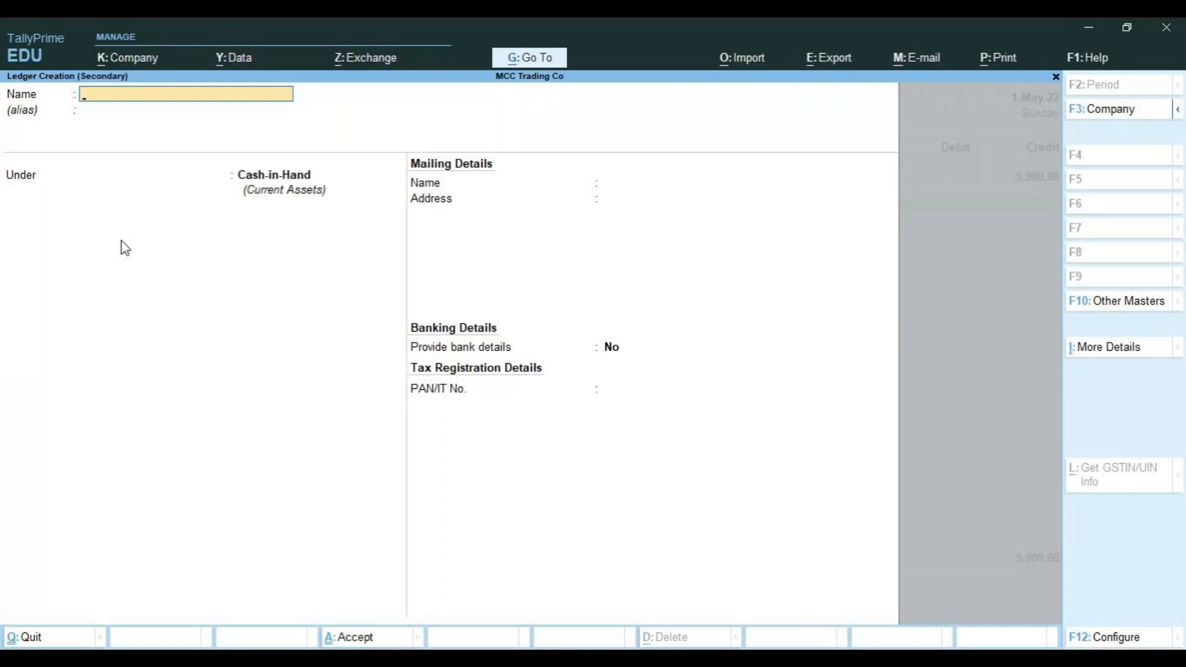
text(ICICI Bank)
text(A/c)
key(Return)
key(Return)
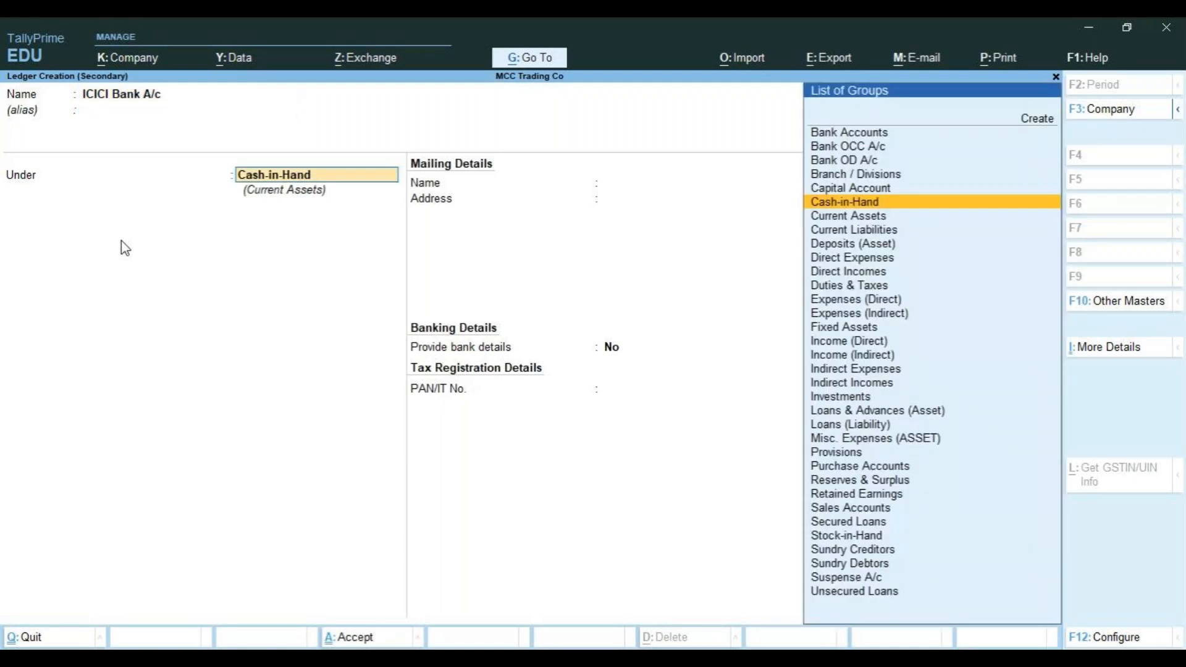
text(B)
key(Return)
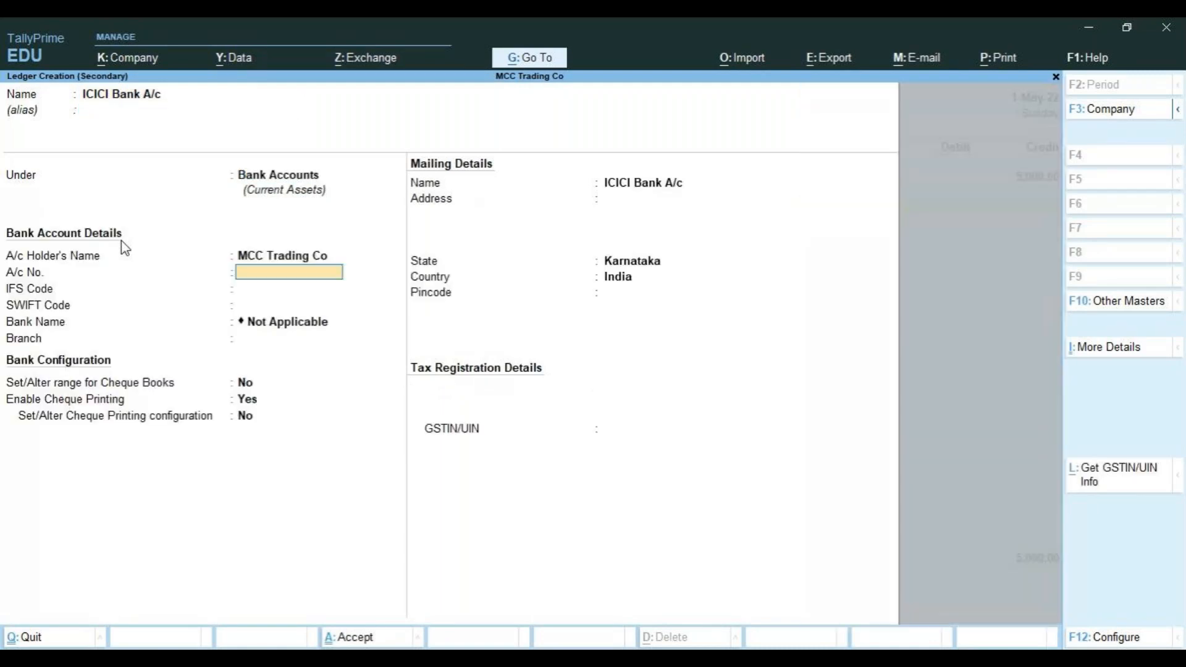
key(ctrl+a)
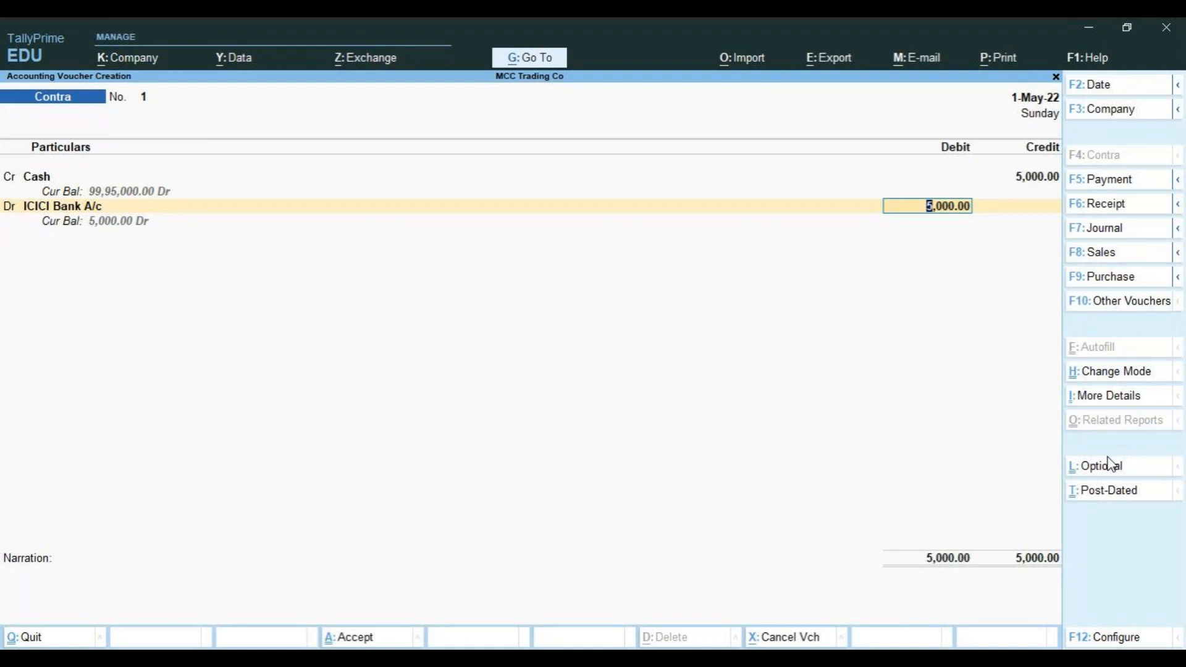
Debit ICICI Bank A/c with 5,000, allocating it as cash in two 2000 and two 500 denomination notes.
key(Return)
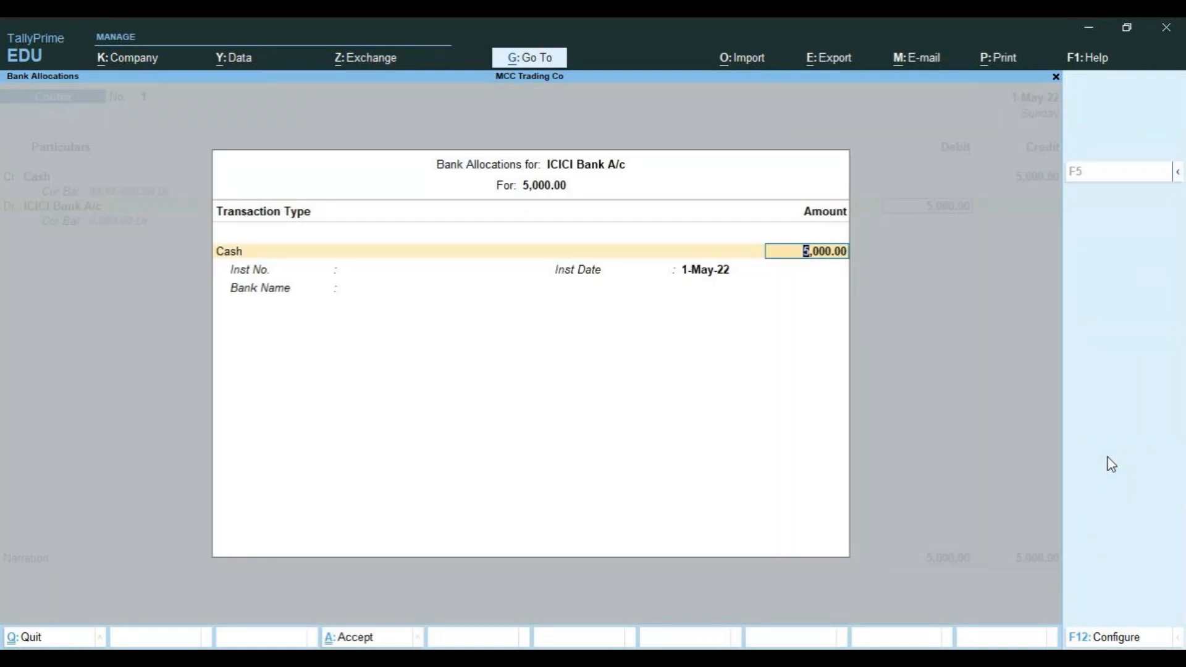
key(Return)
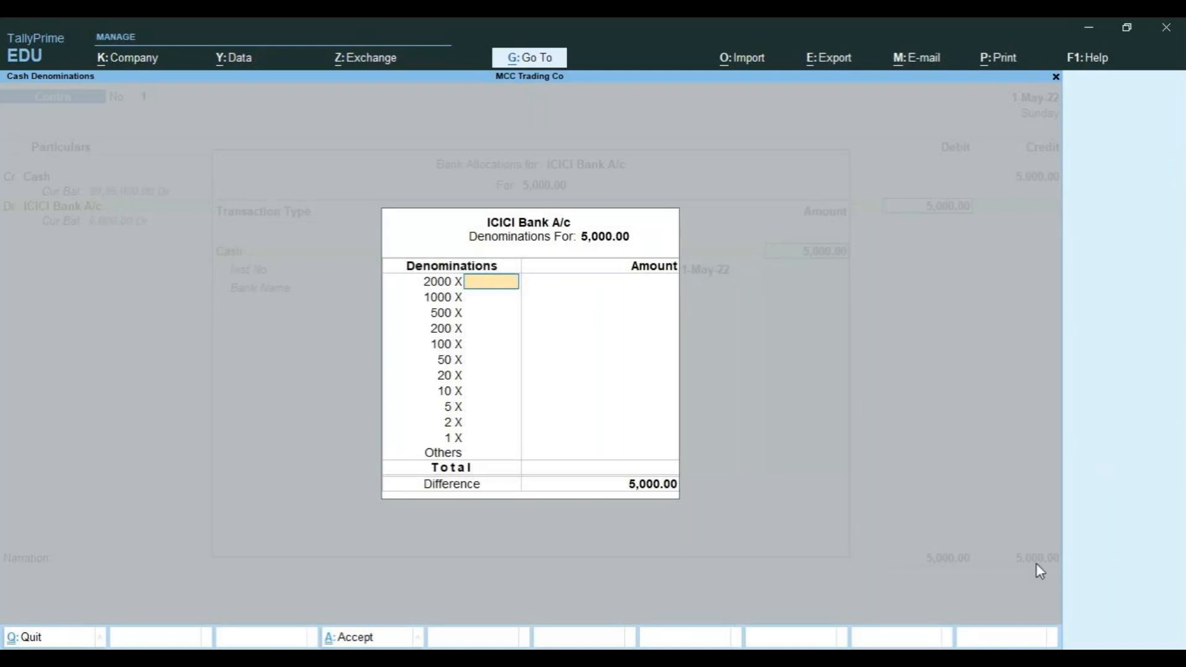
text(2)
key(Return)
key(Return)
text(2)
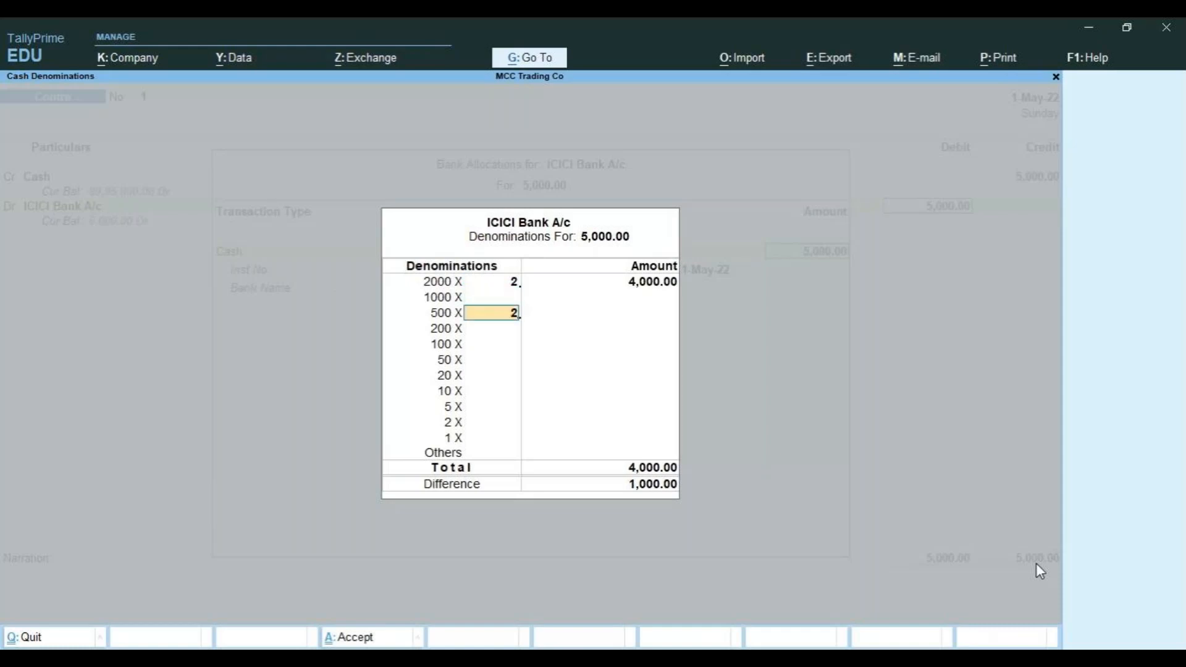
key(Return)
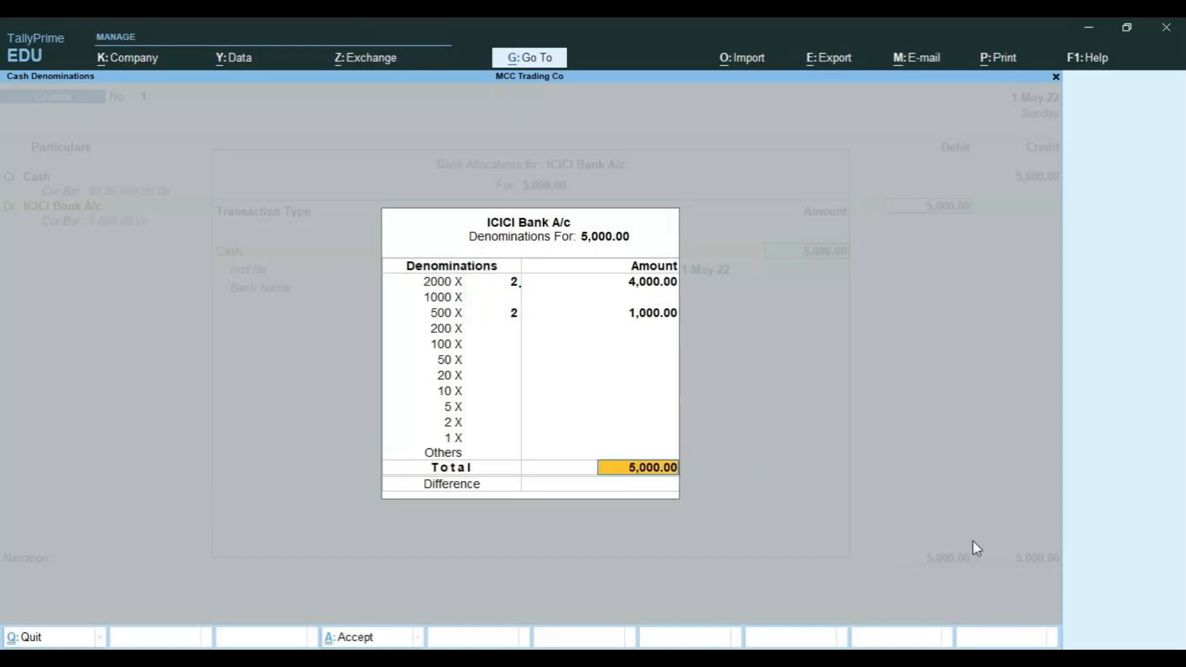
key(Return)
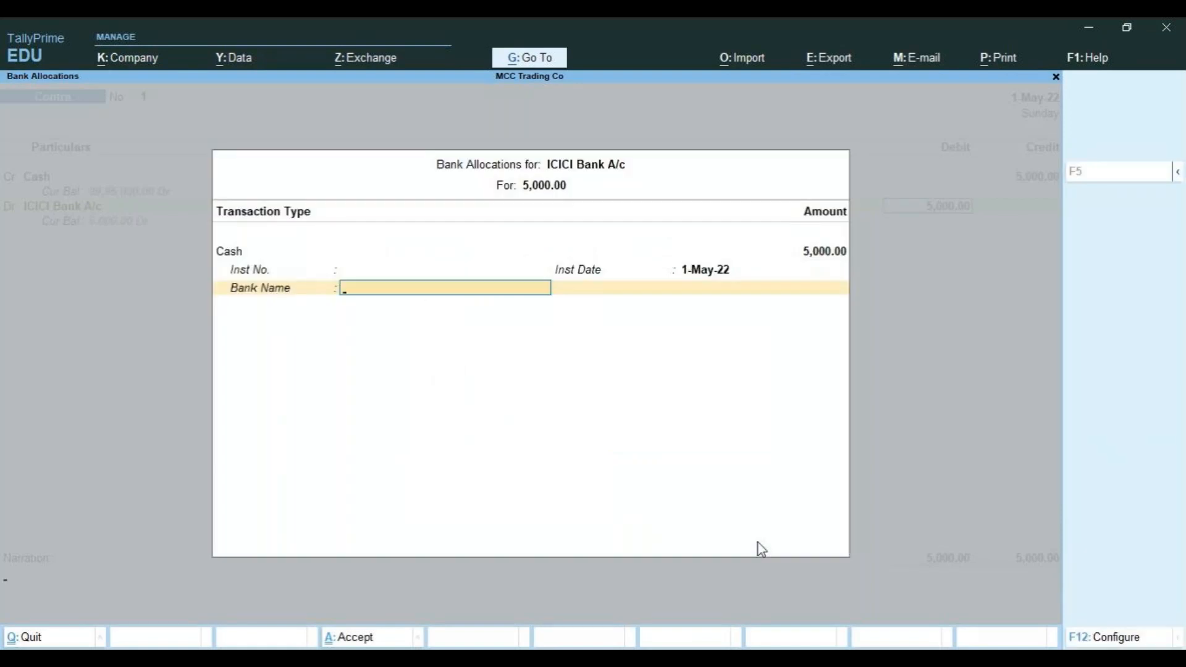
key(Return)
Enter the narration "being cash deposited in ICICI bank" and quit the contra voucher without saving it.
text(bei)
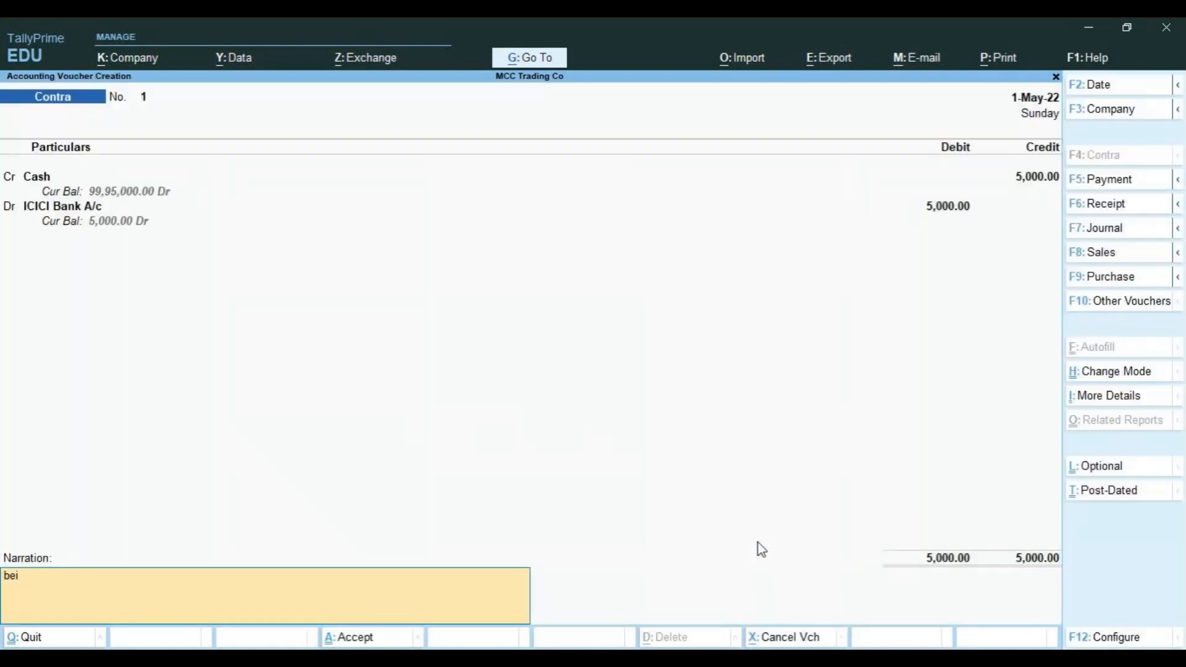
text(ng cash deposited in ICICI bank)
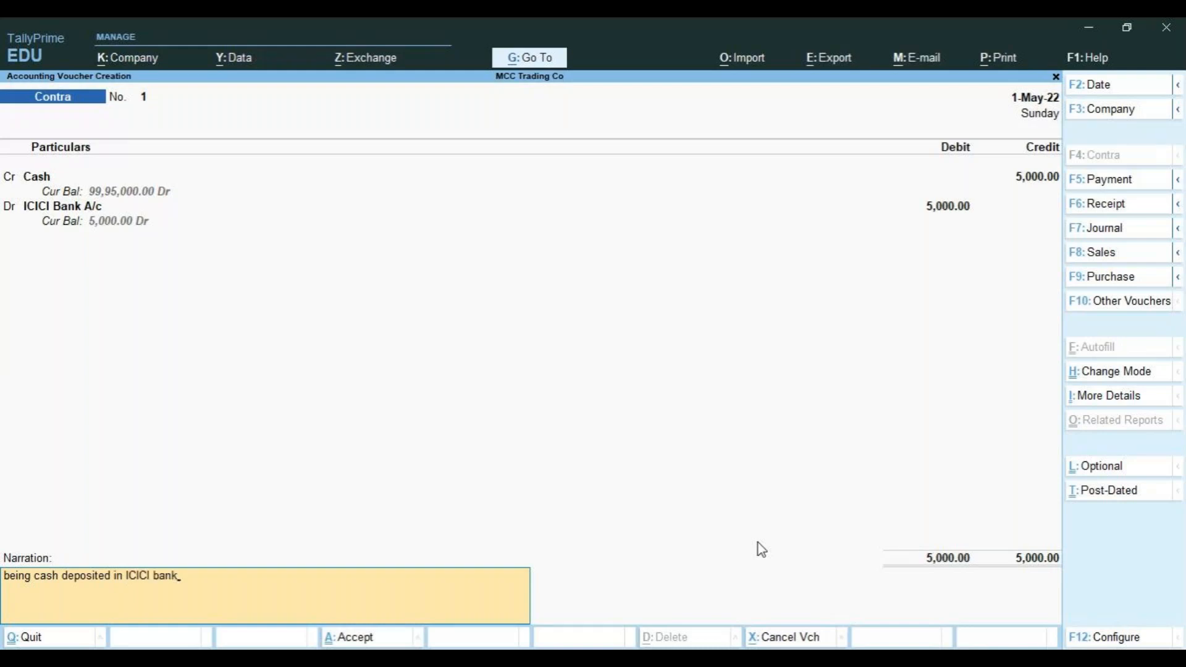
key(Return)
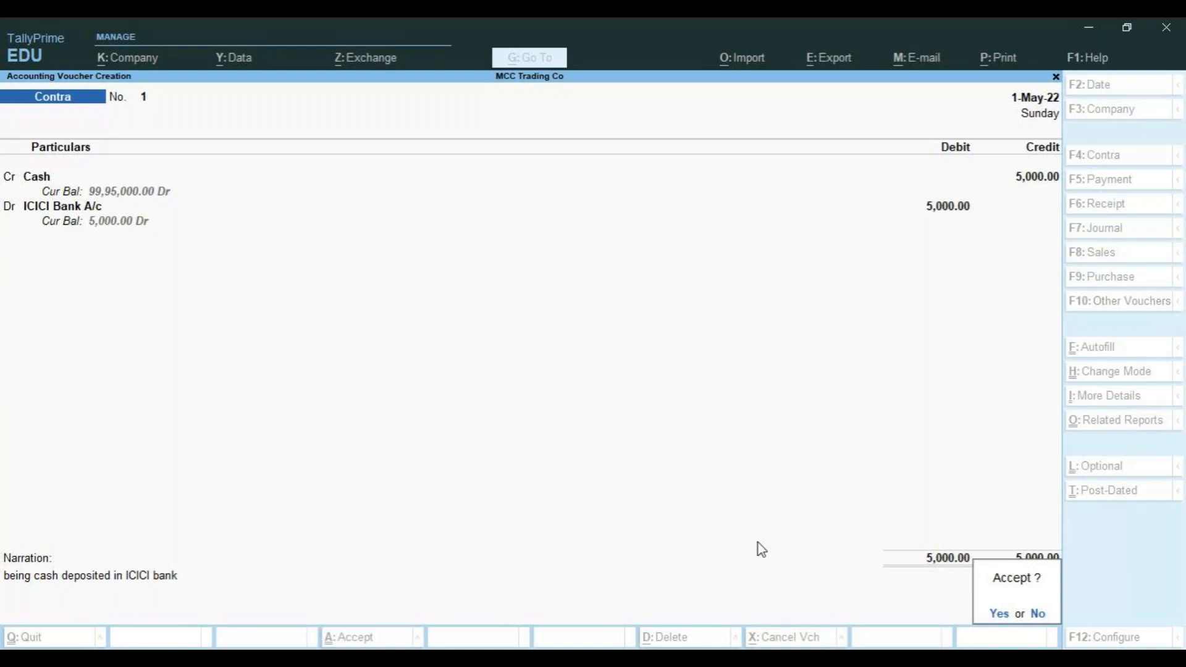
key(Escape)
key(Escape)
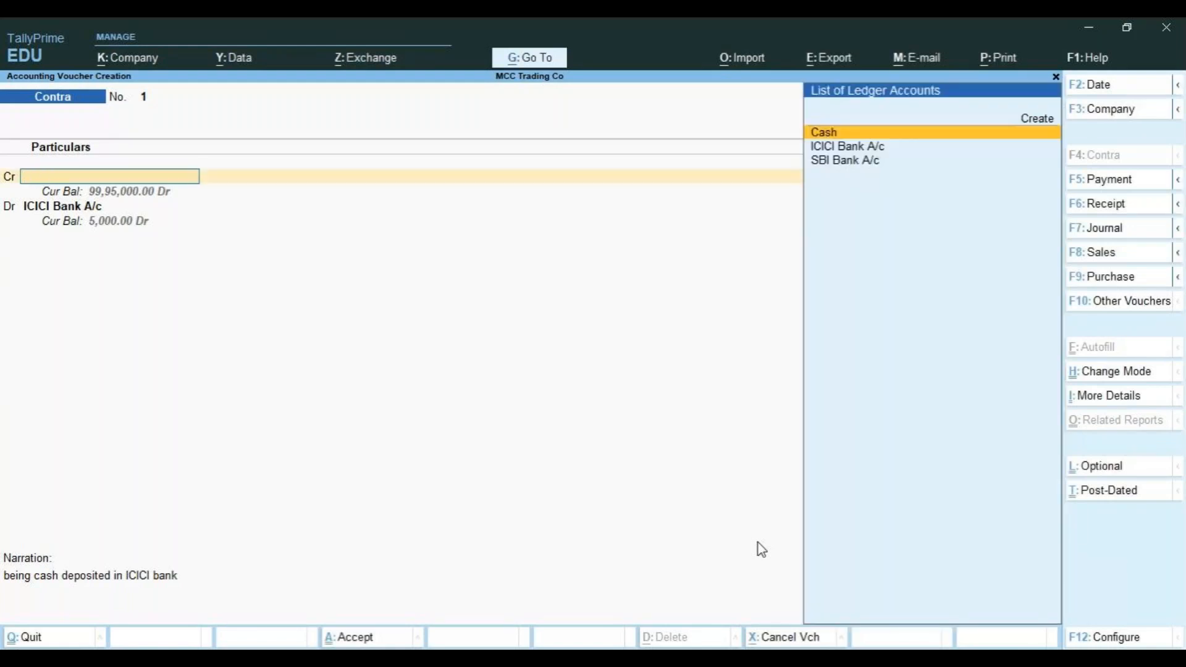
key(Escape)
key(Return)
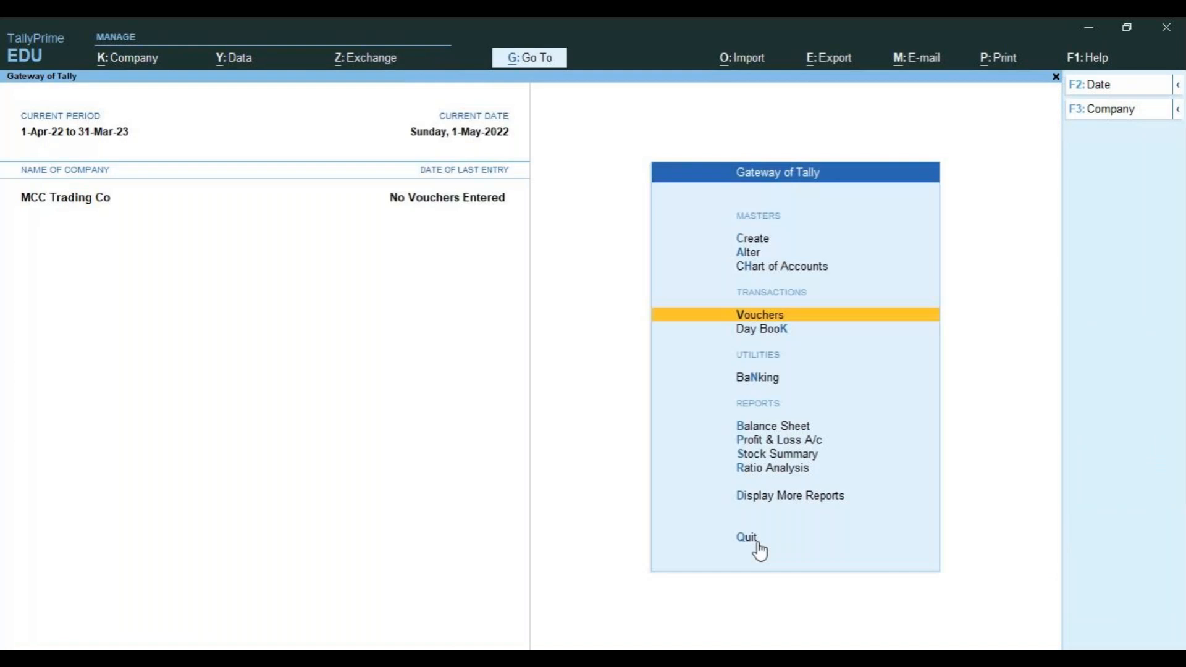
Start a new contra voucher dated 1-May-22 and select Cash as the ledger to credit.
key(Return)
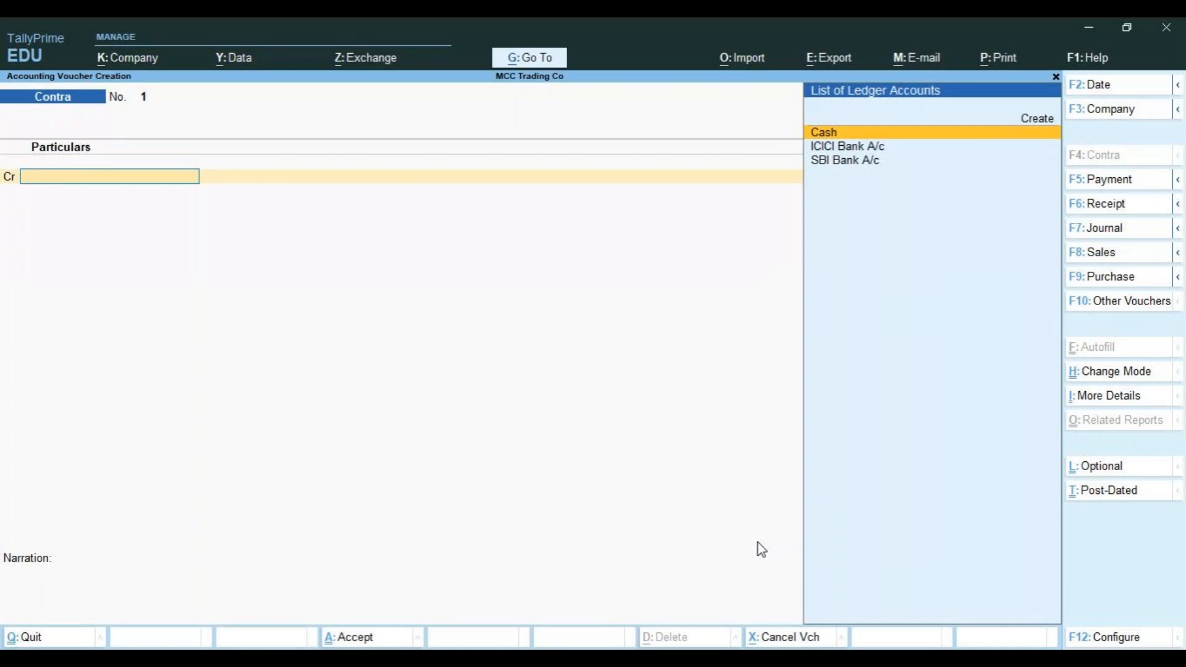
key(F2)
text(1.5)
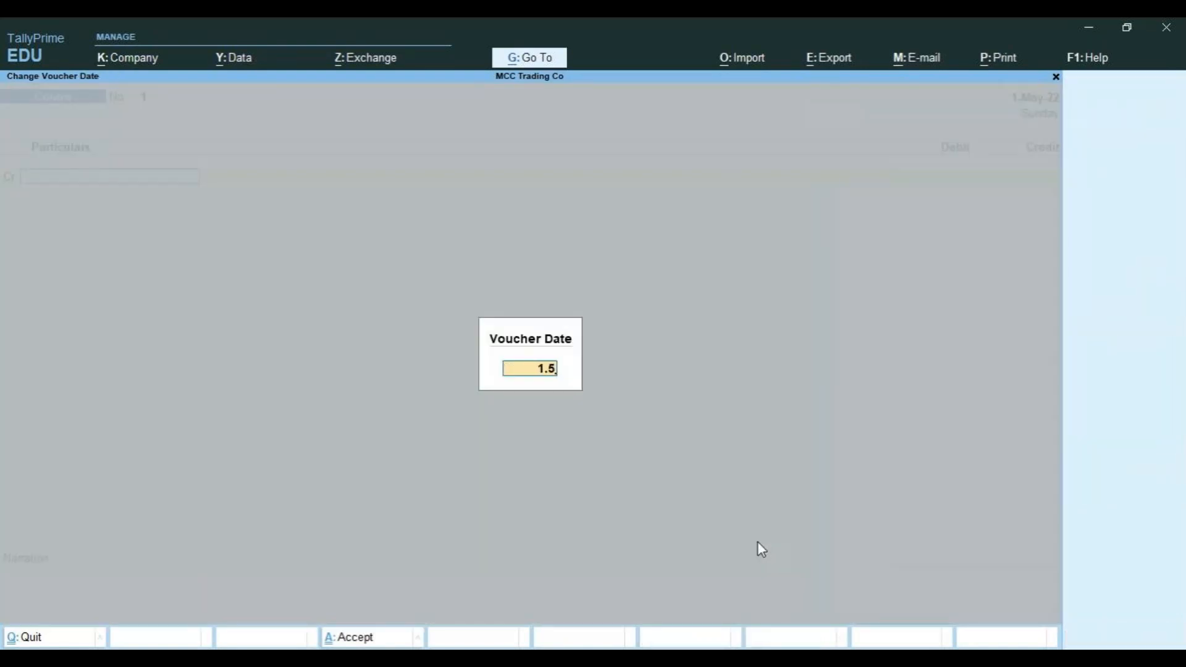
key(Return)
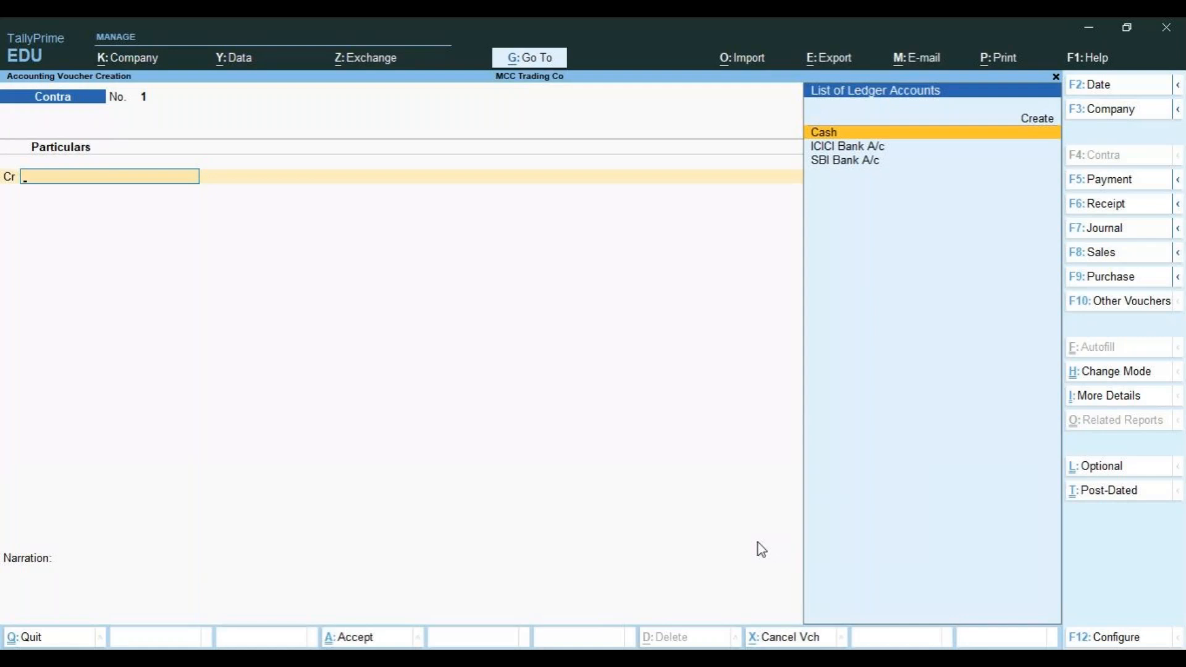
key(Return)
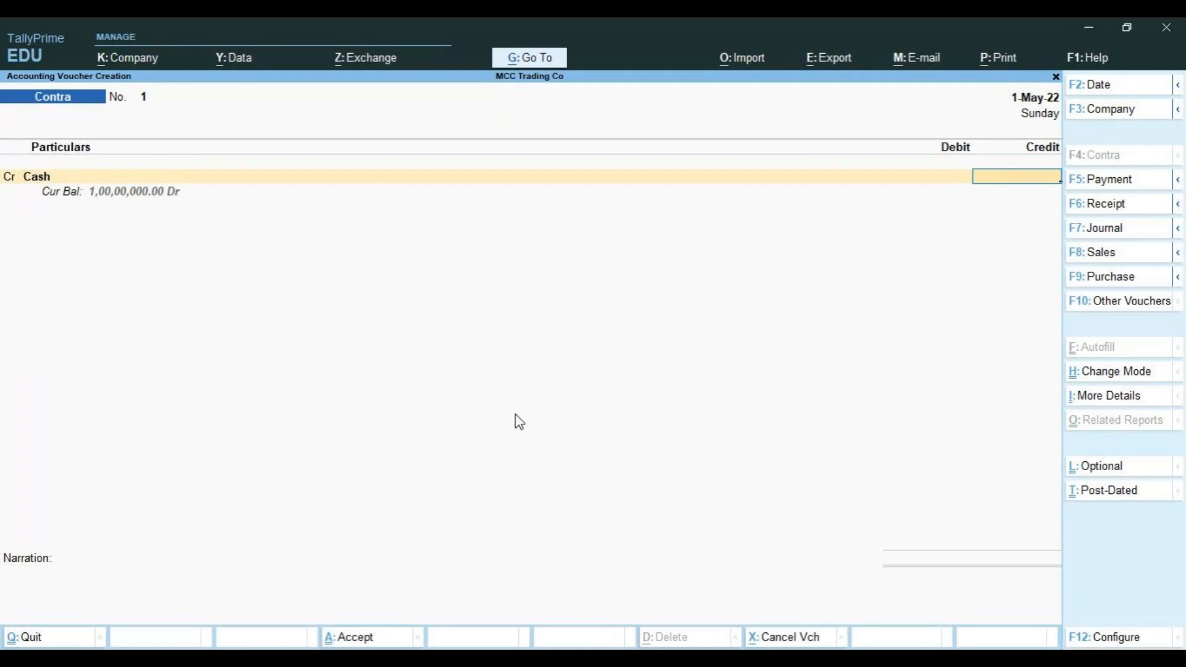
Open the Cash ledger for alteration from the voucher's credit line, go through its fields and accept it.
key(BackSpace)
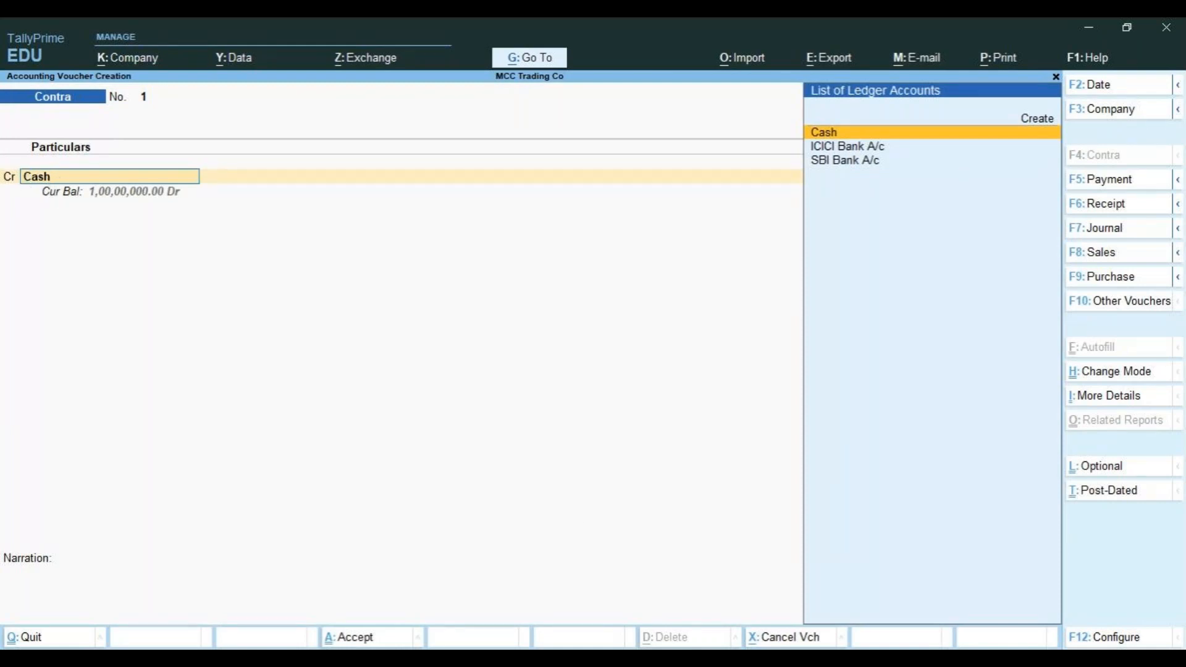
key(ctrl+Return)
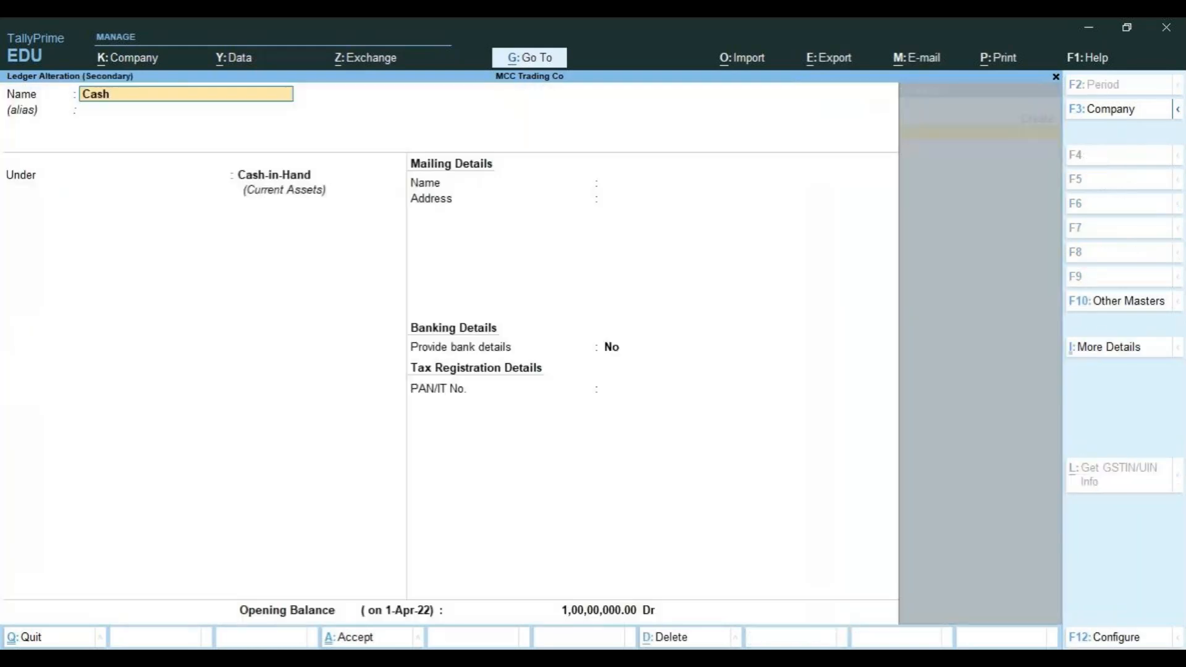
key(Return)
key(Return)
key(Return)
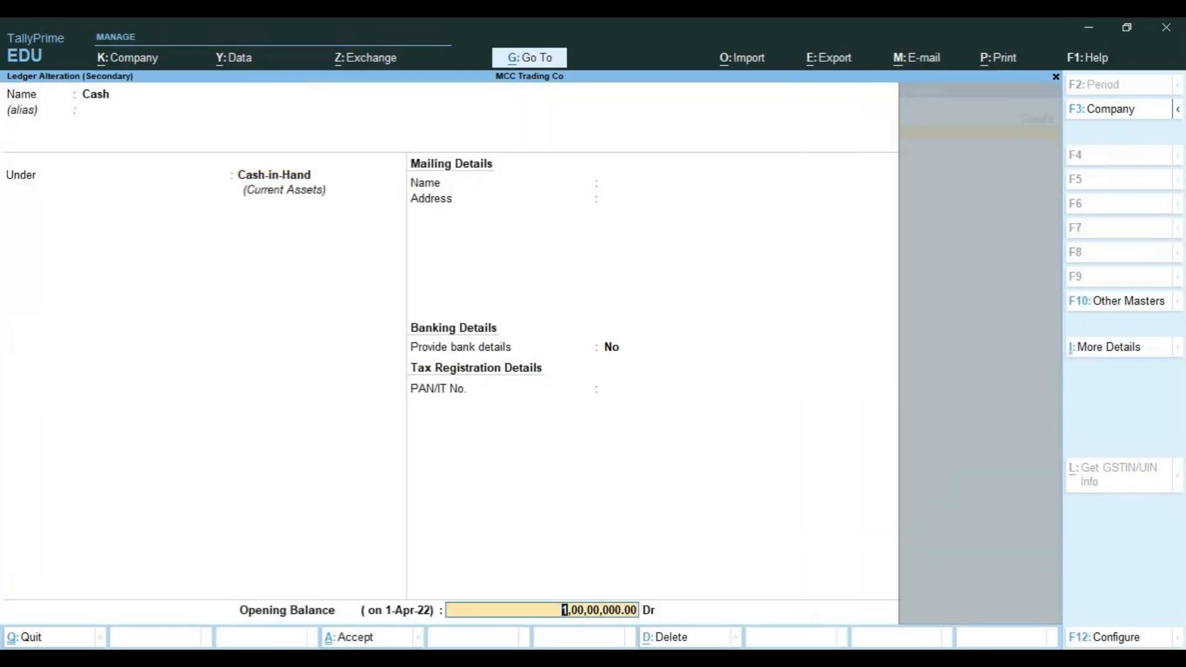
key(Return)
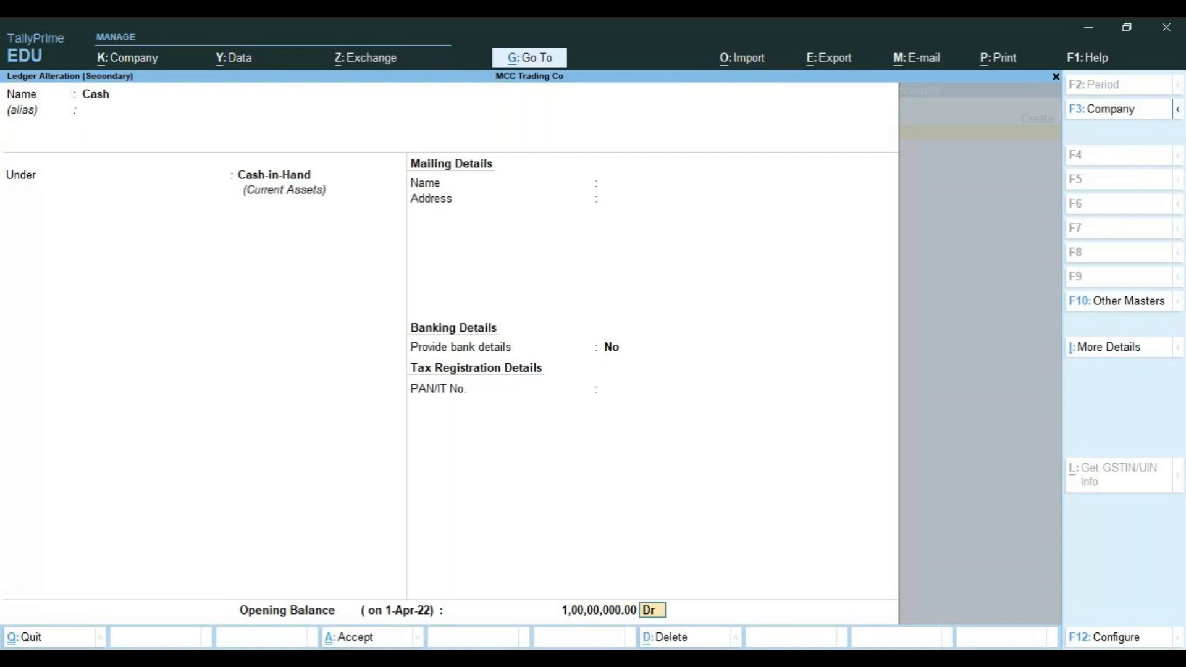
key(Return)
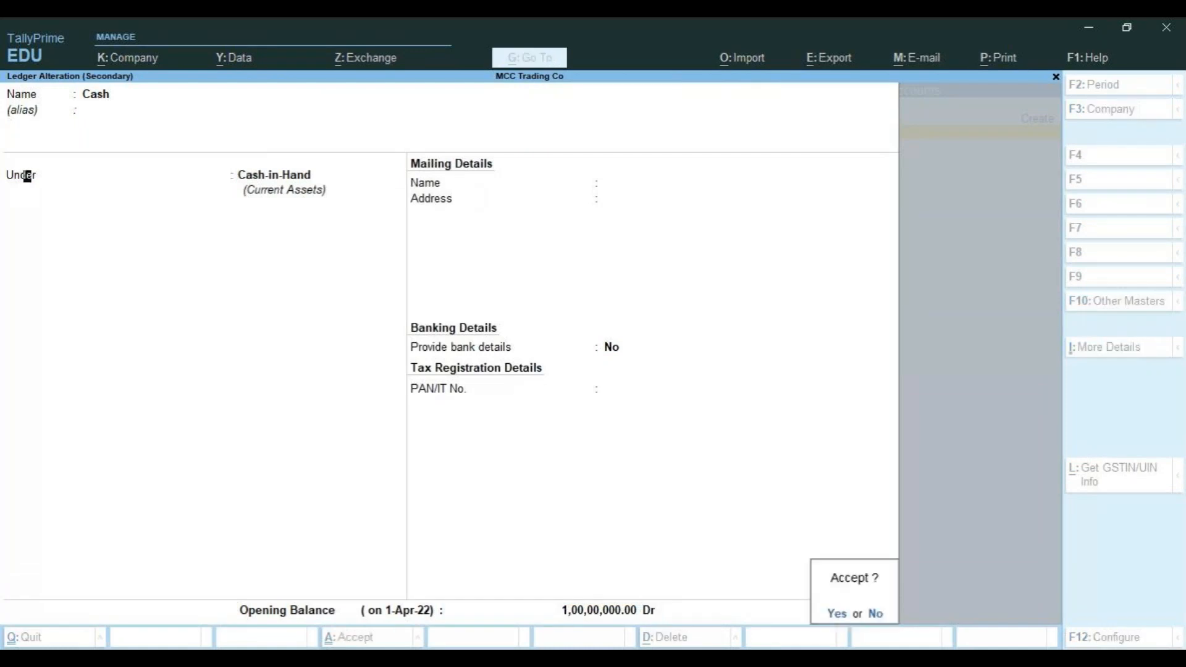
key(Return)
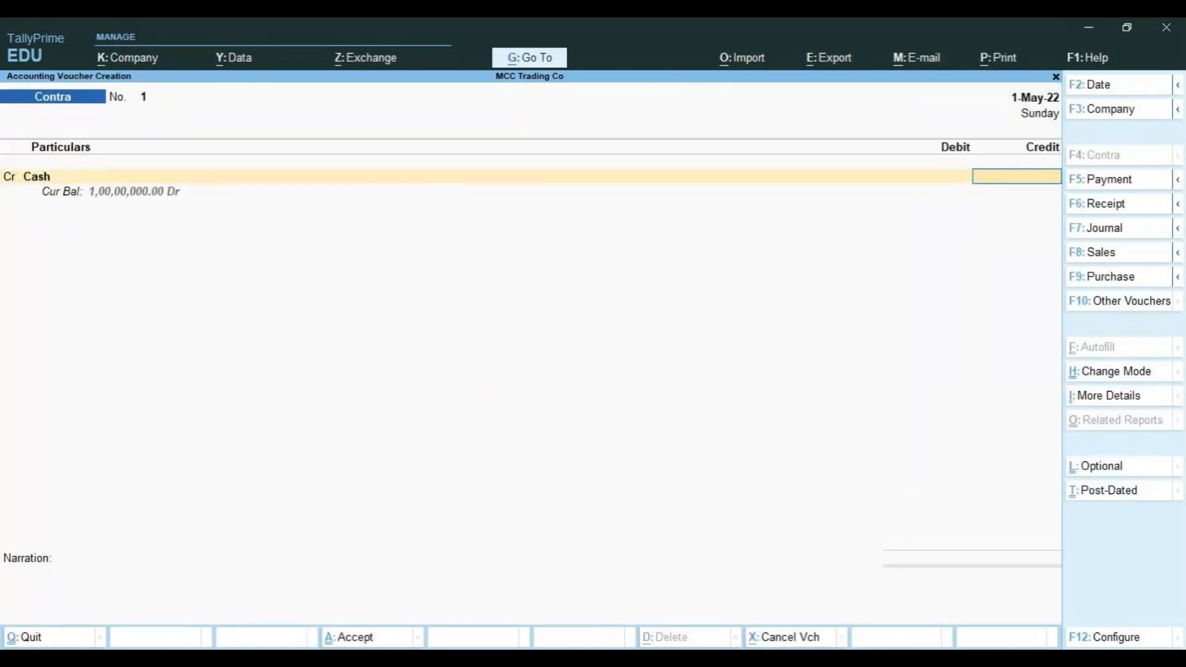
Credit Cash with 5,000 in the contra voucher.
text(5000)
key(Return)
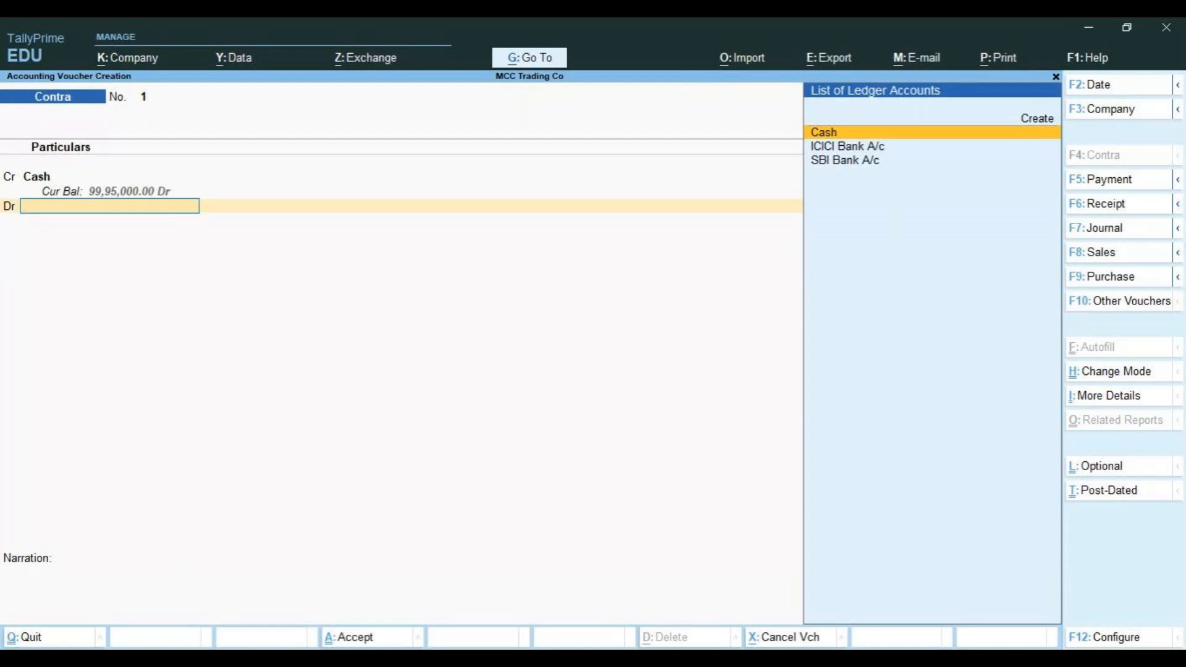
key(Up)
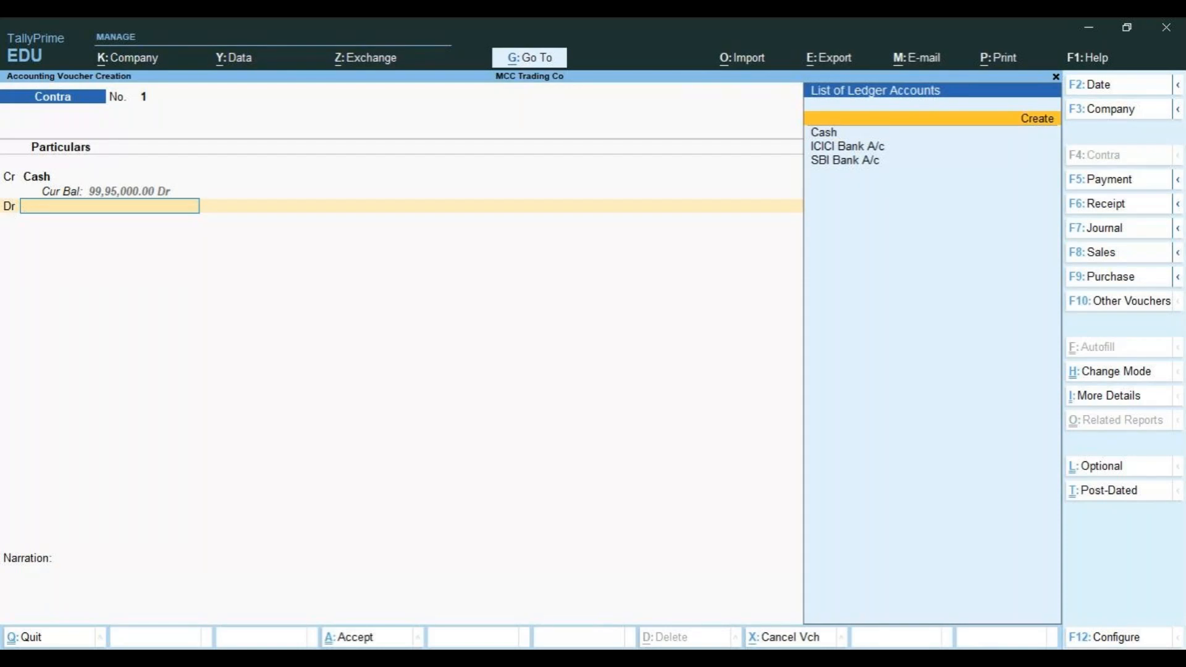
key(Return)
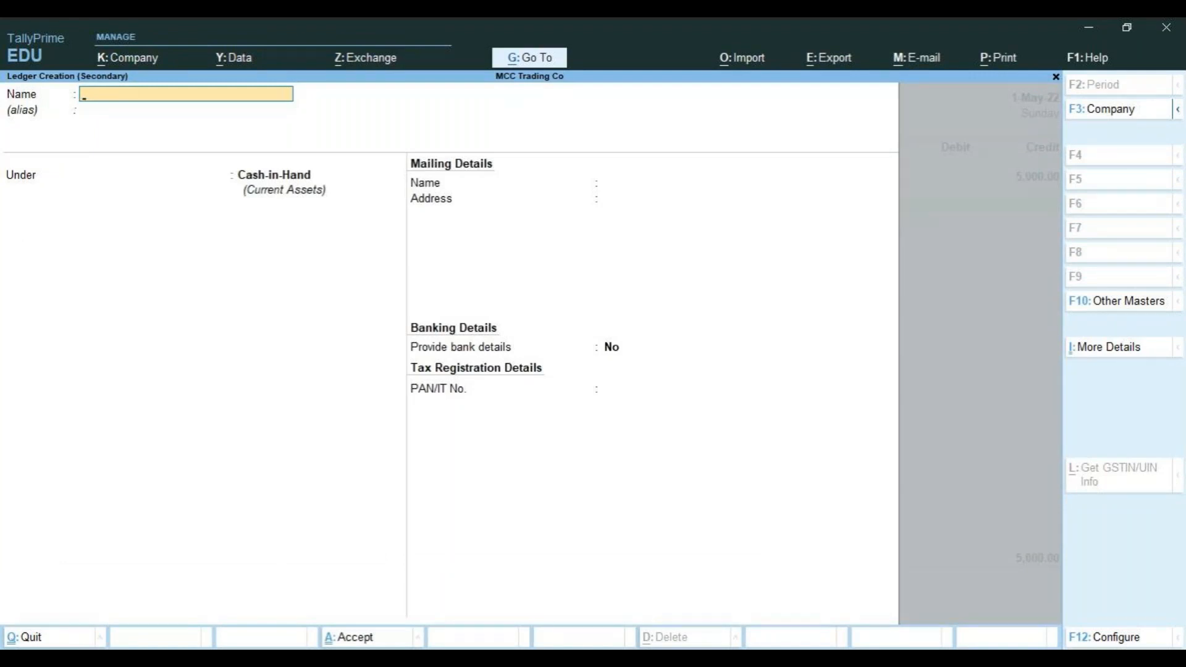
key(Escape)
Debit ICICI Bank A/c with 5,000 and allocate it as cash in two 2000 and two 500 denomination notes.
key(Down)
key(Return)
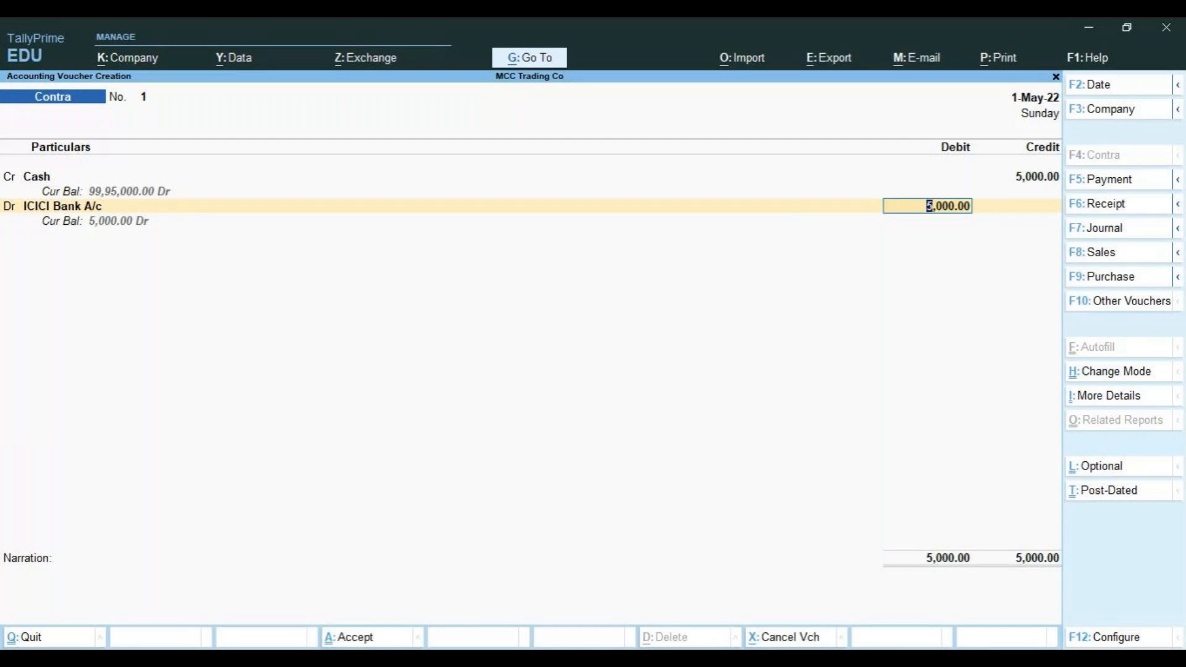
key(Return)
key(Return)
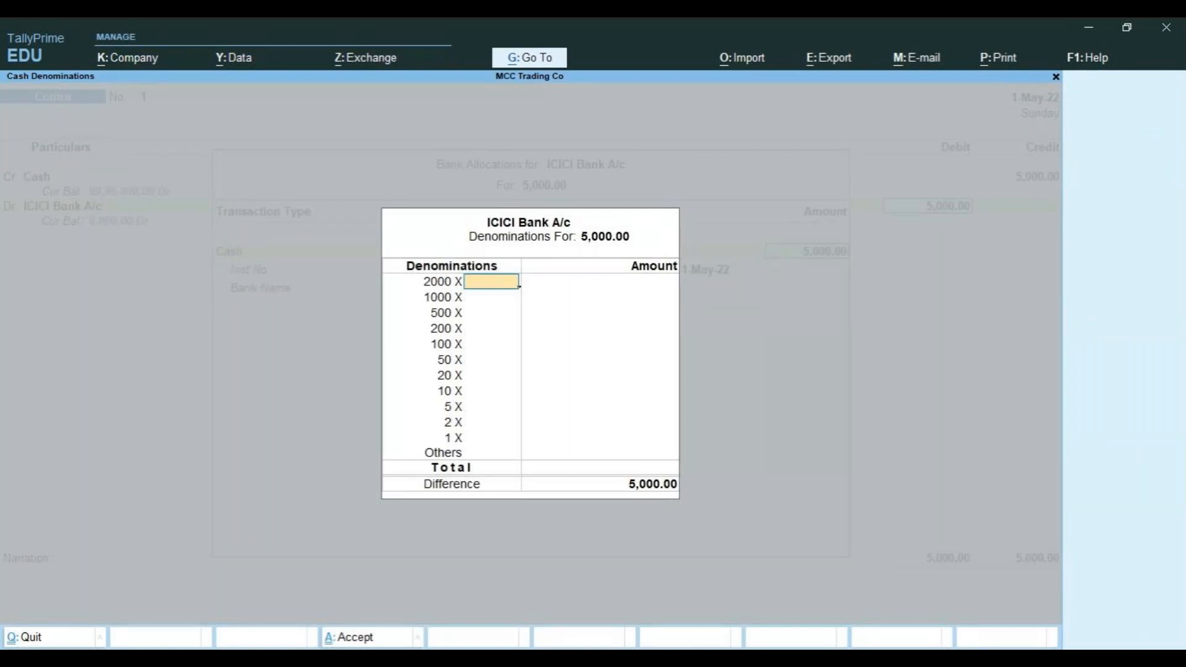
text(2)
key(Return)
key(Return)
text(2)
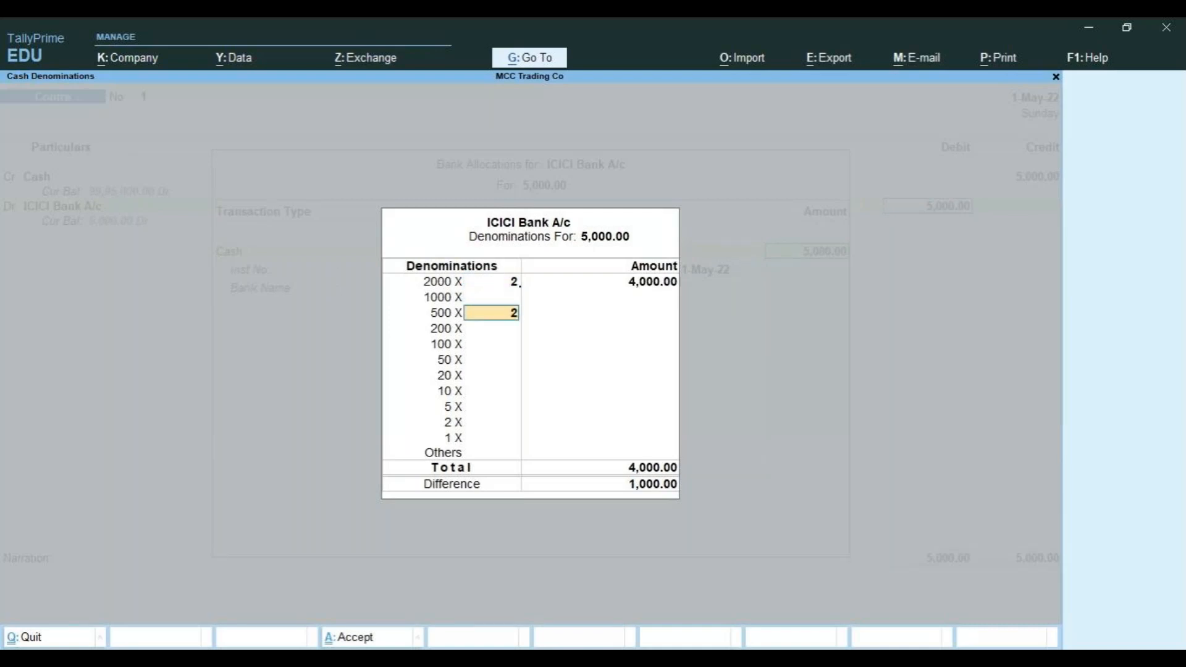
key(Return)
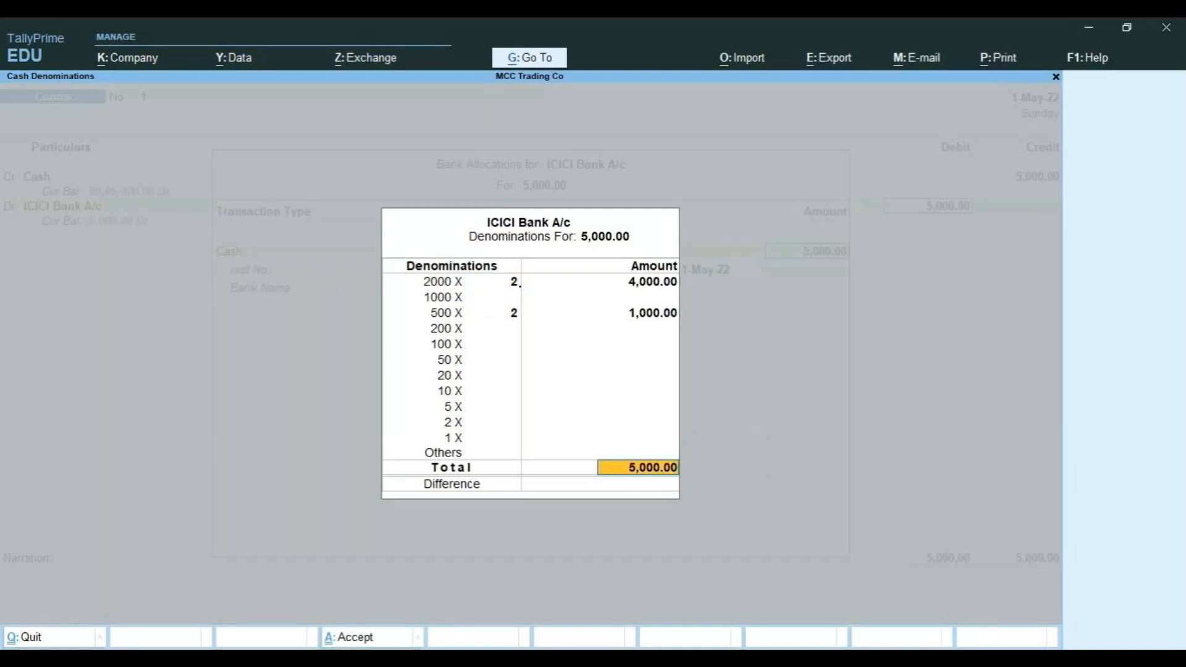
key(Return)
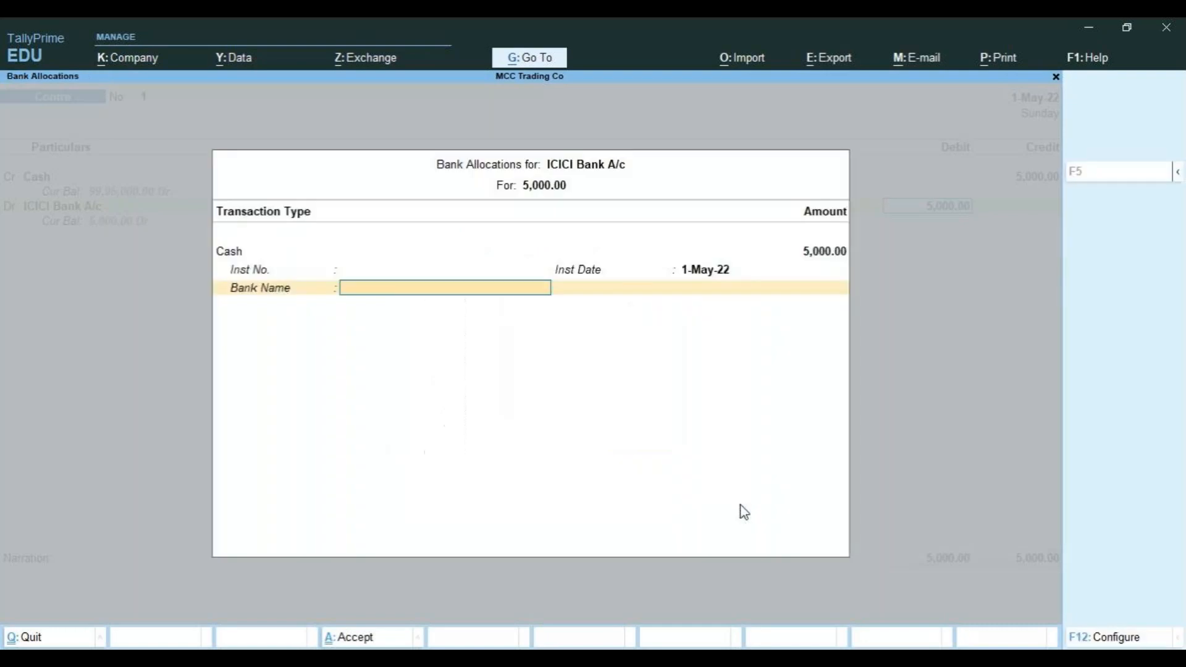
key(Return)
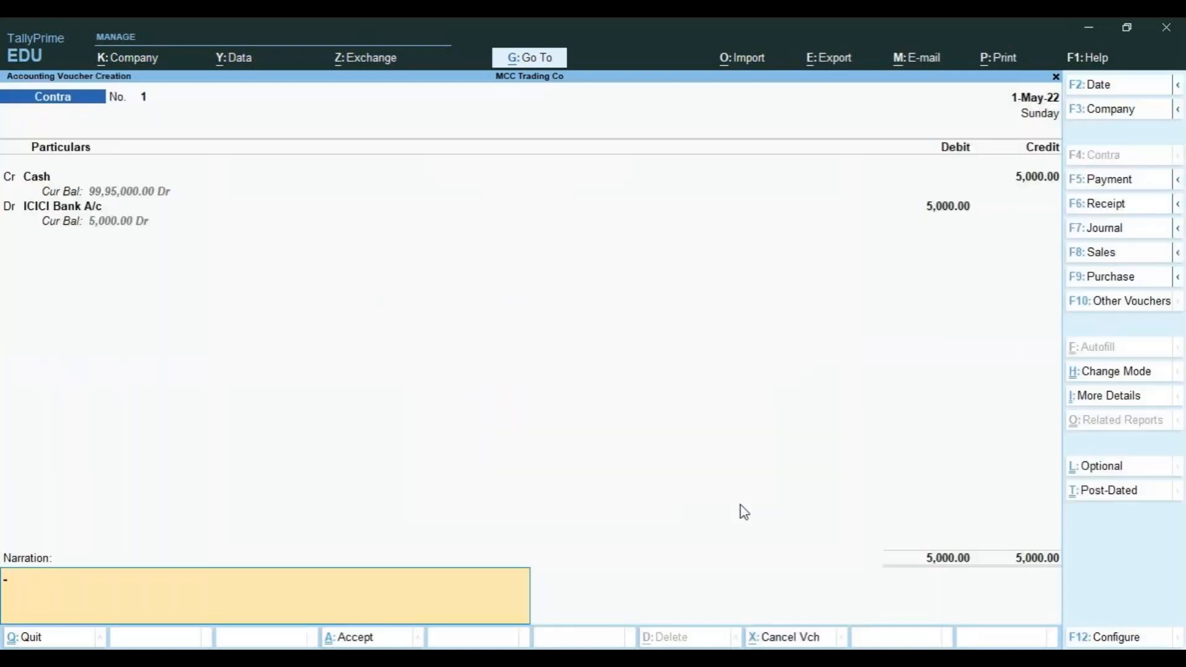
Enter the narration "being cash deposited in ICICI bank" for the contra voucher.
text(being cash deposited in ICICI)
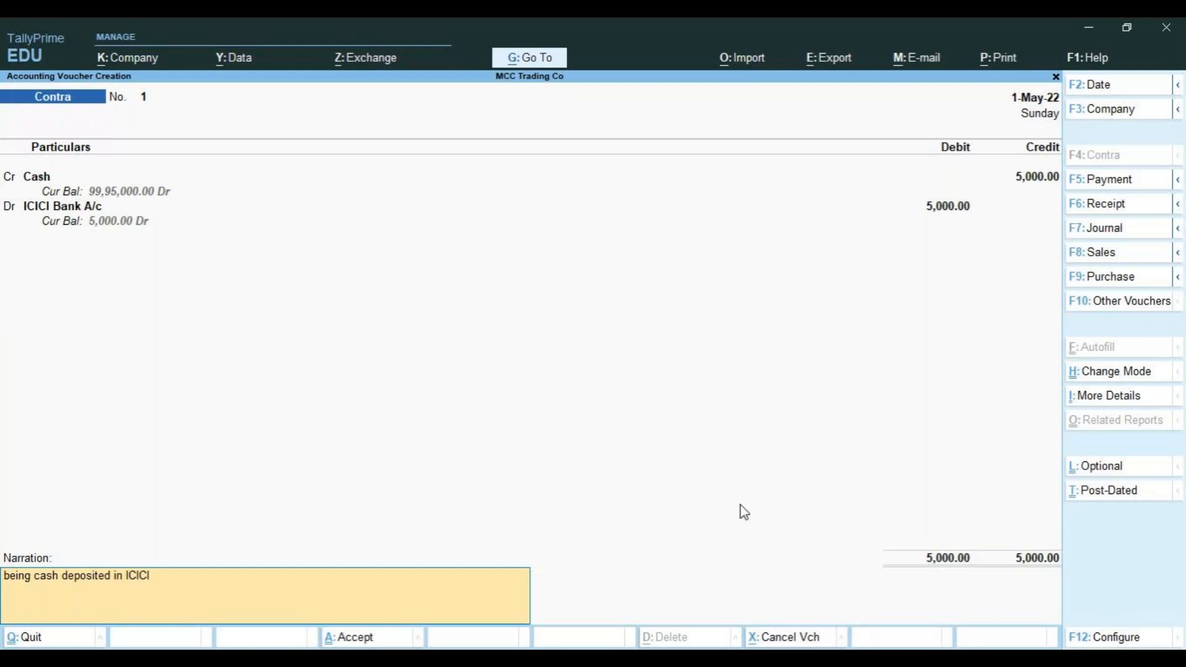
text( bank)
key(Return)
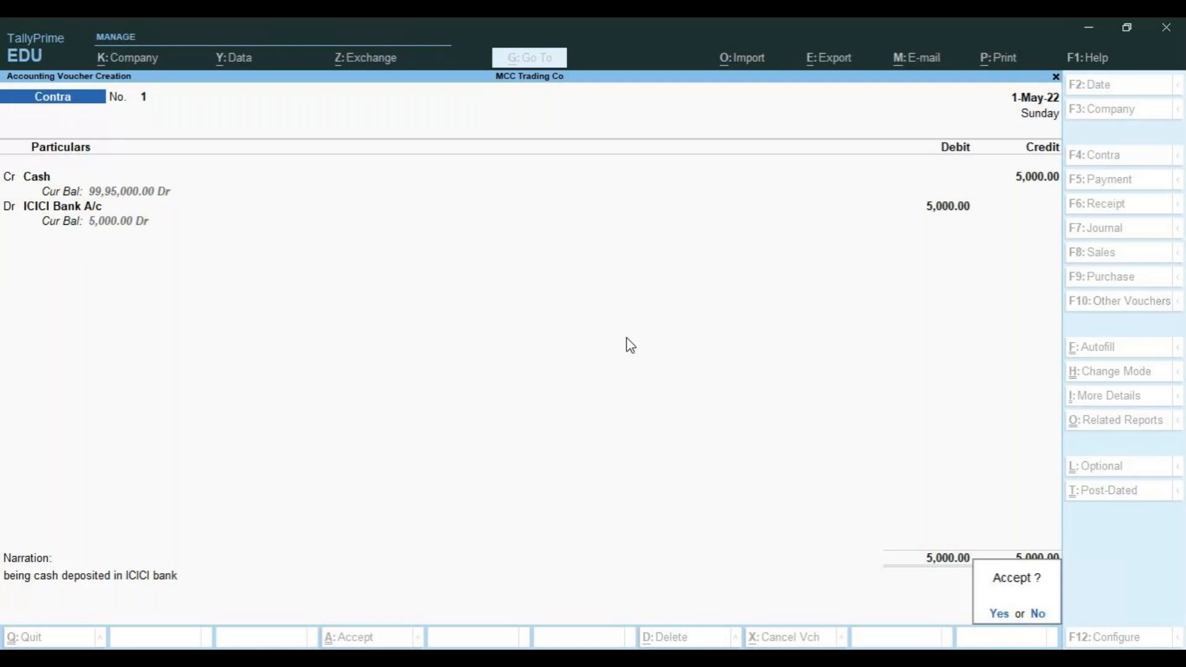
key(n)
key(BackSpace)
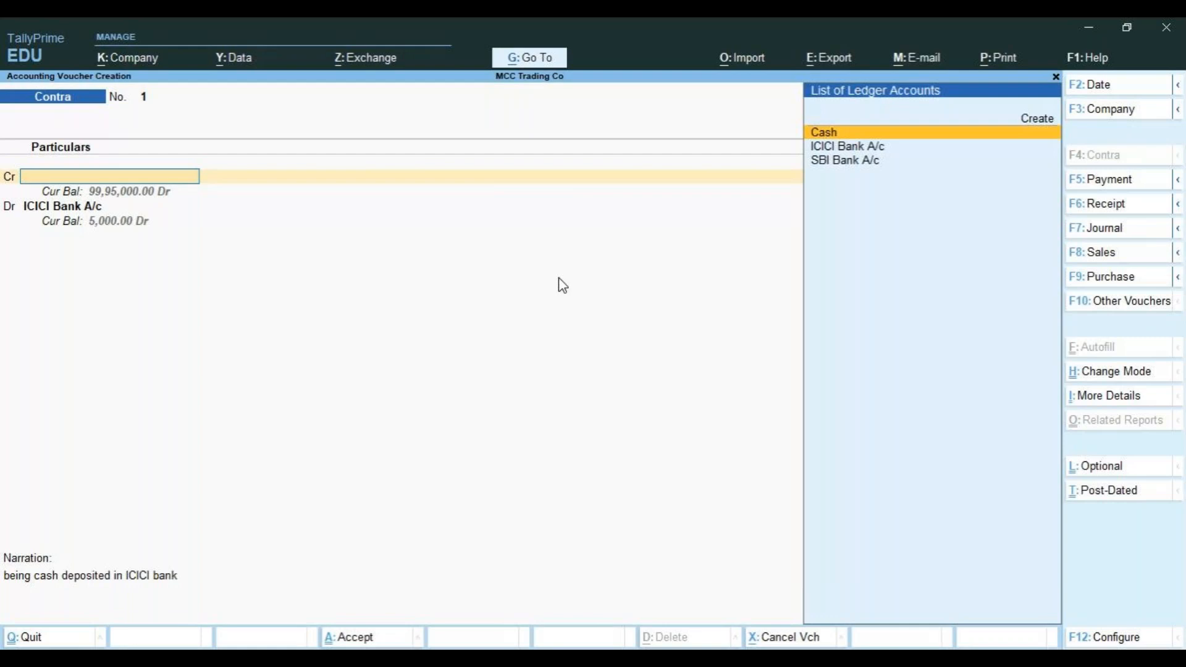
key(Escape)
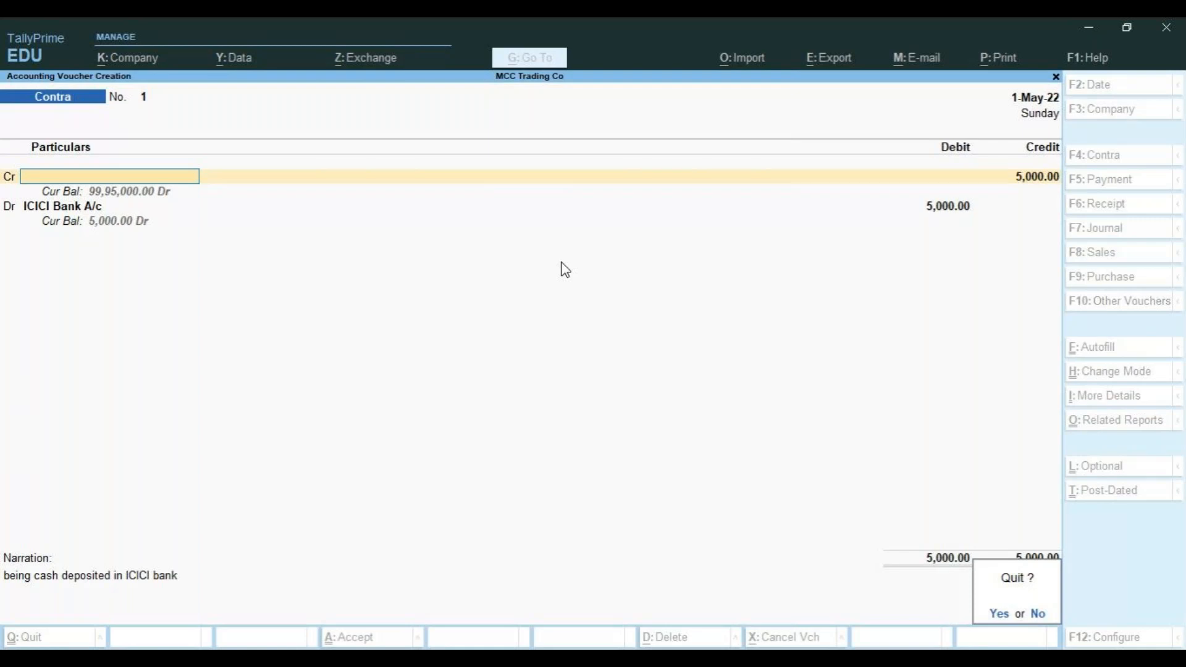
key(n)
key(Return)
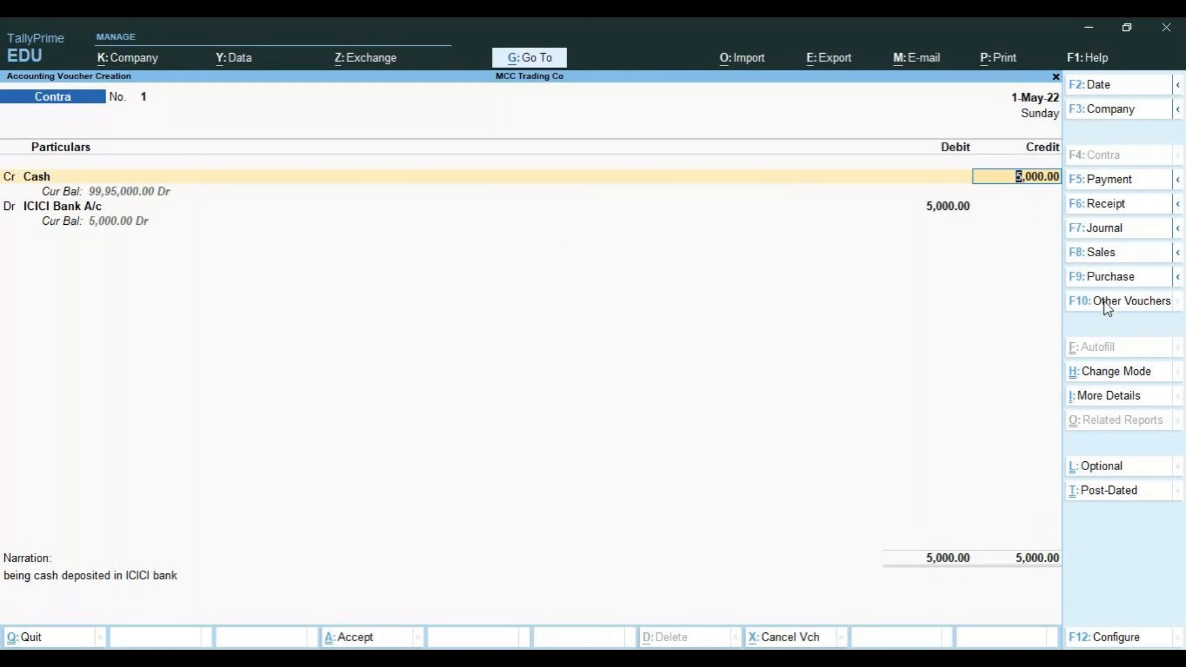
Reopen the Cash ledger for alteration from the credit line, review its details and return to the voucher.
key(BackSpace)
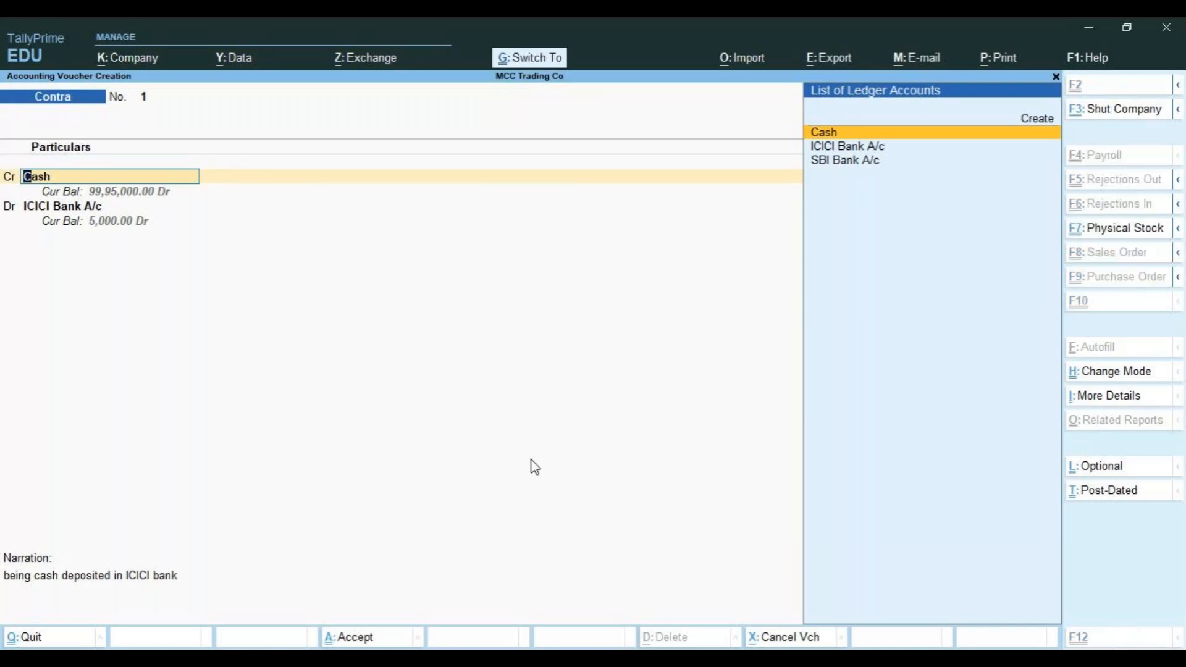
key(ctrl+Return)
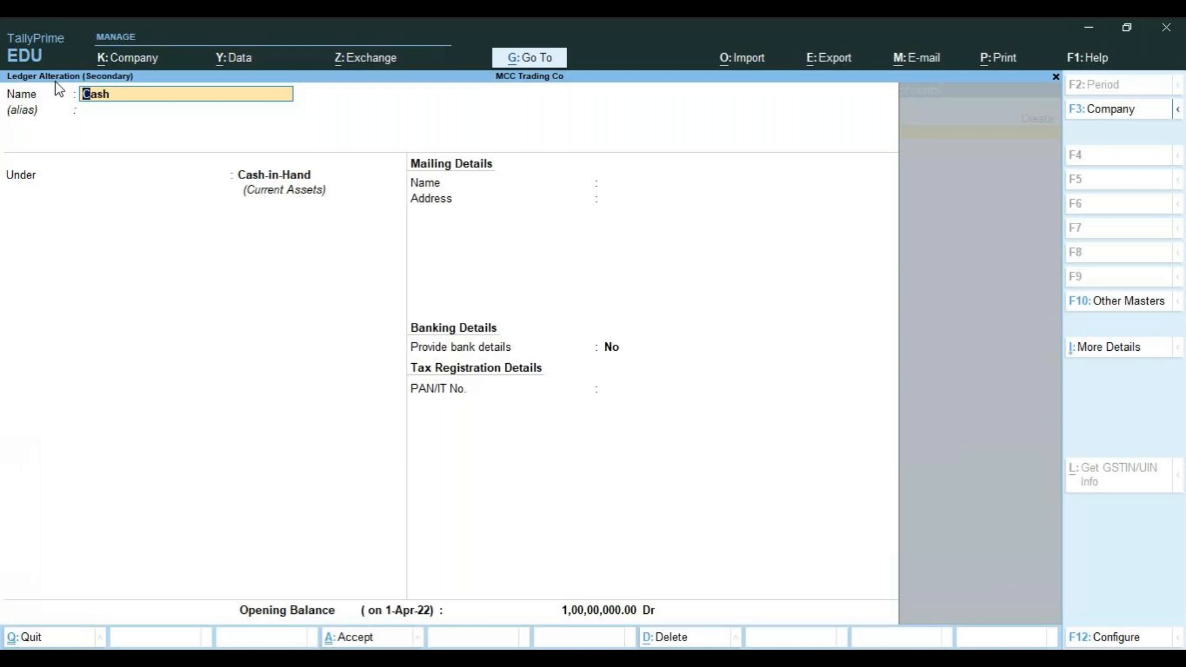
key(Return)
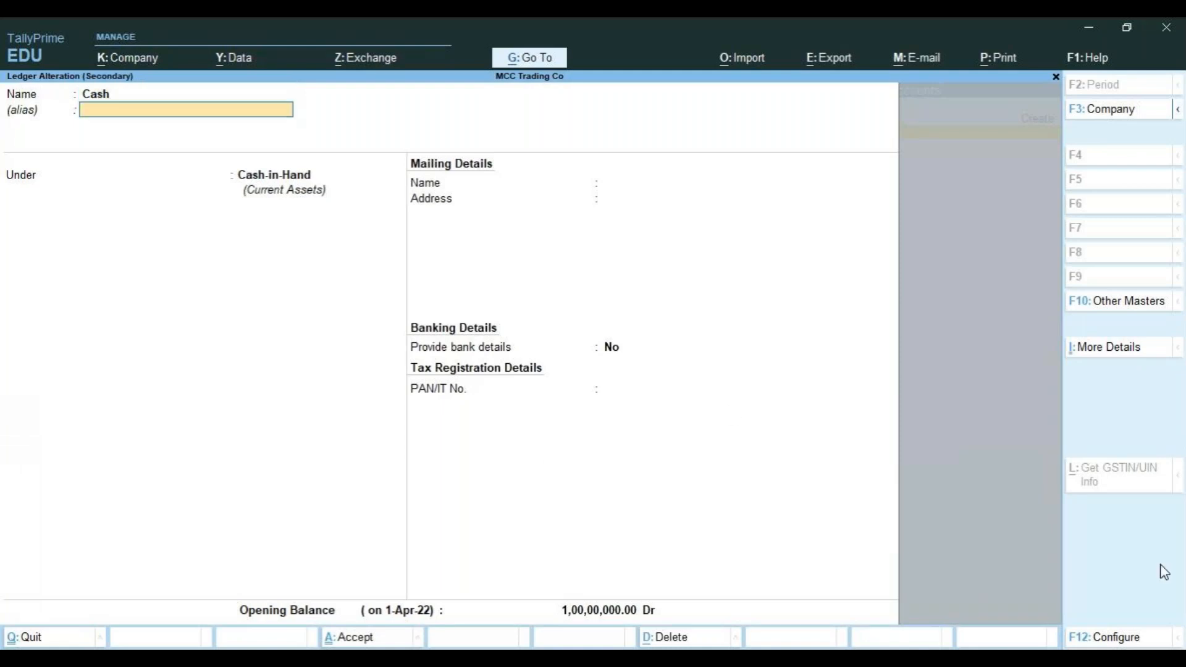
key(Return)
key(Return)
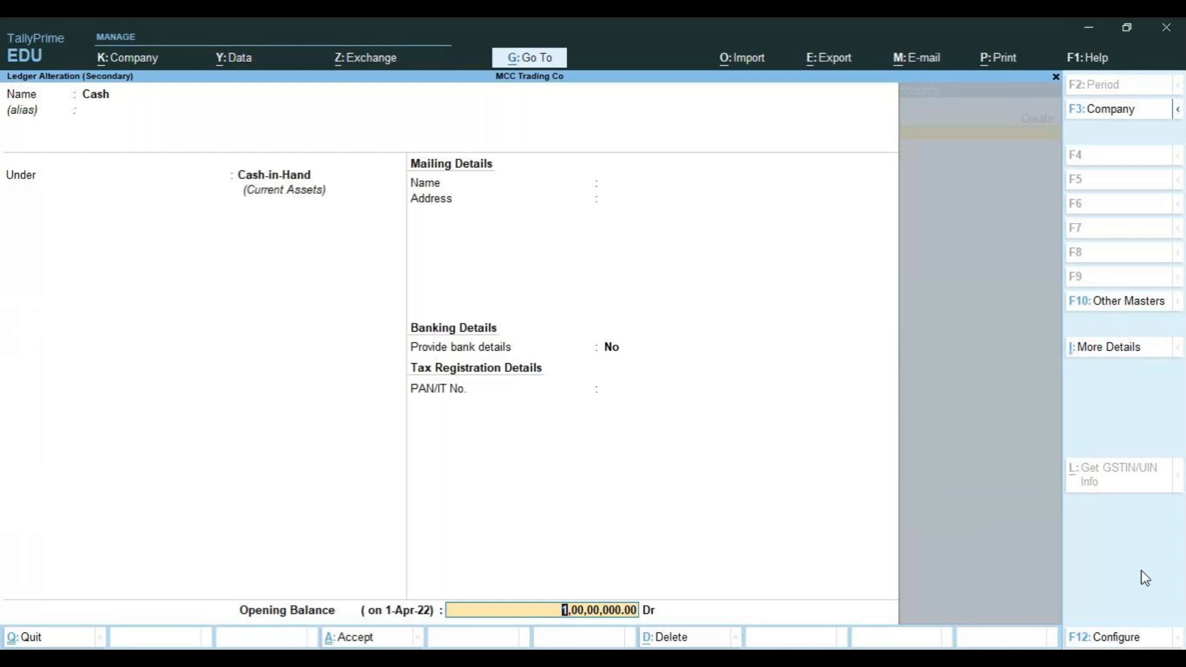
key(Return)
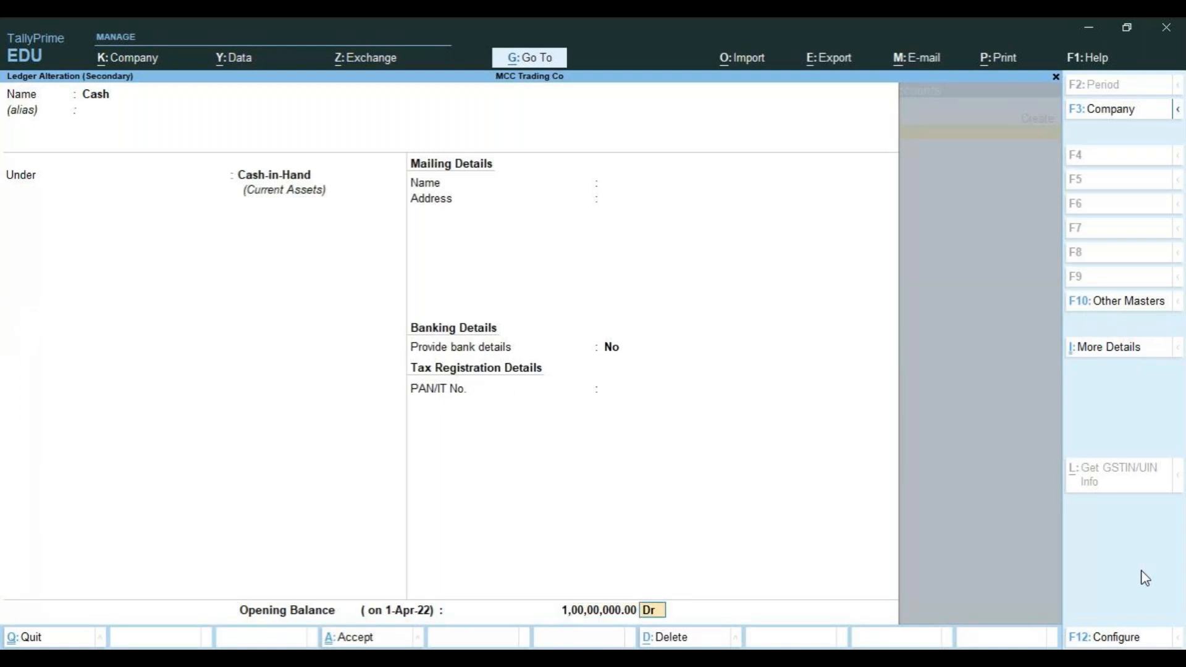
key(Return)
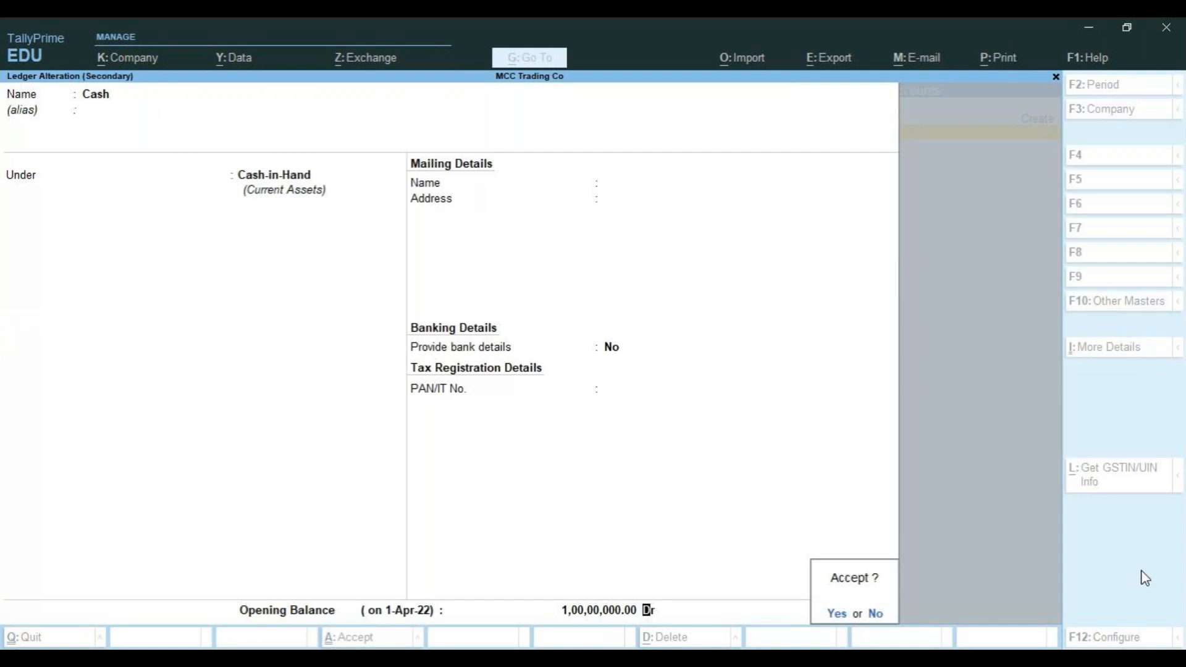
key(Return)
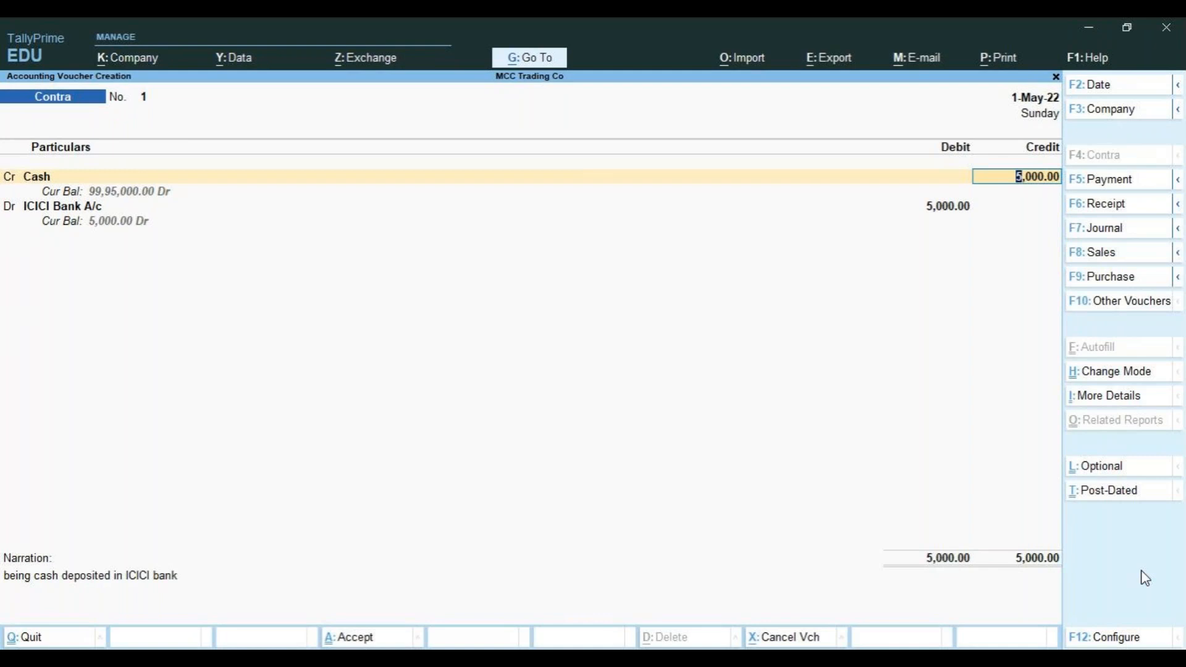
Go through the voucher's Cash and ICICI Bank A/c lines with the bank allocation, and save the contra voucher.
key(BackSpace)
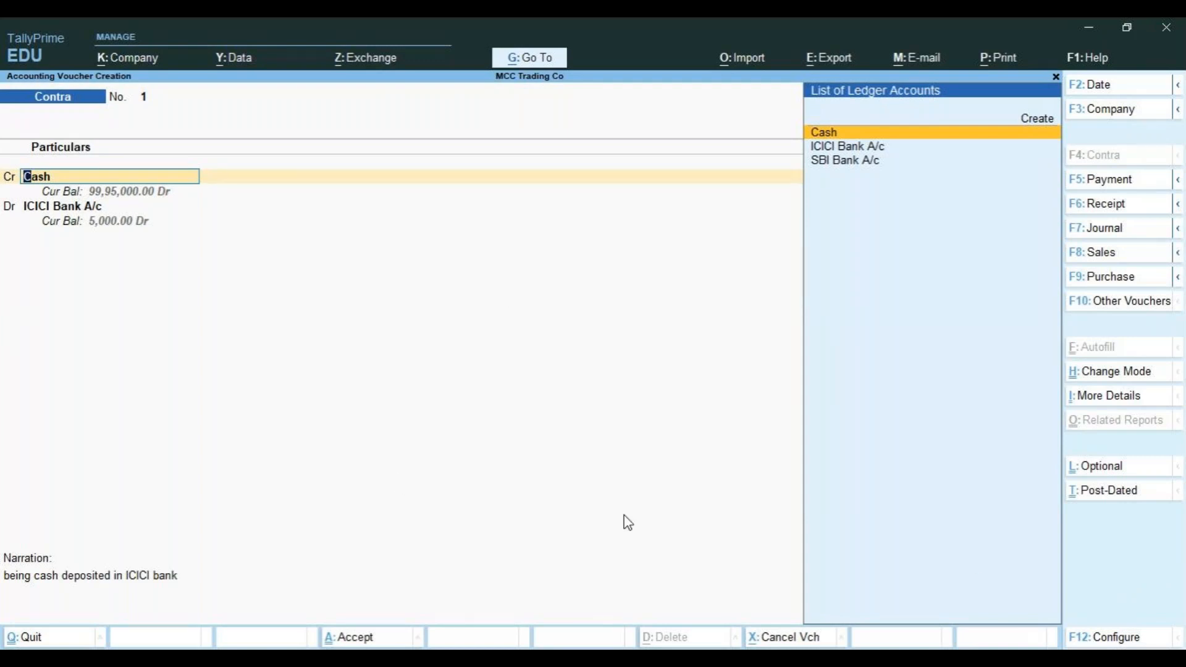
key(Return)
key(Return)
key(Return)
key(Return)
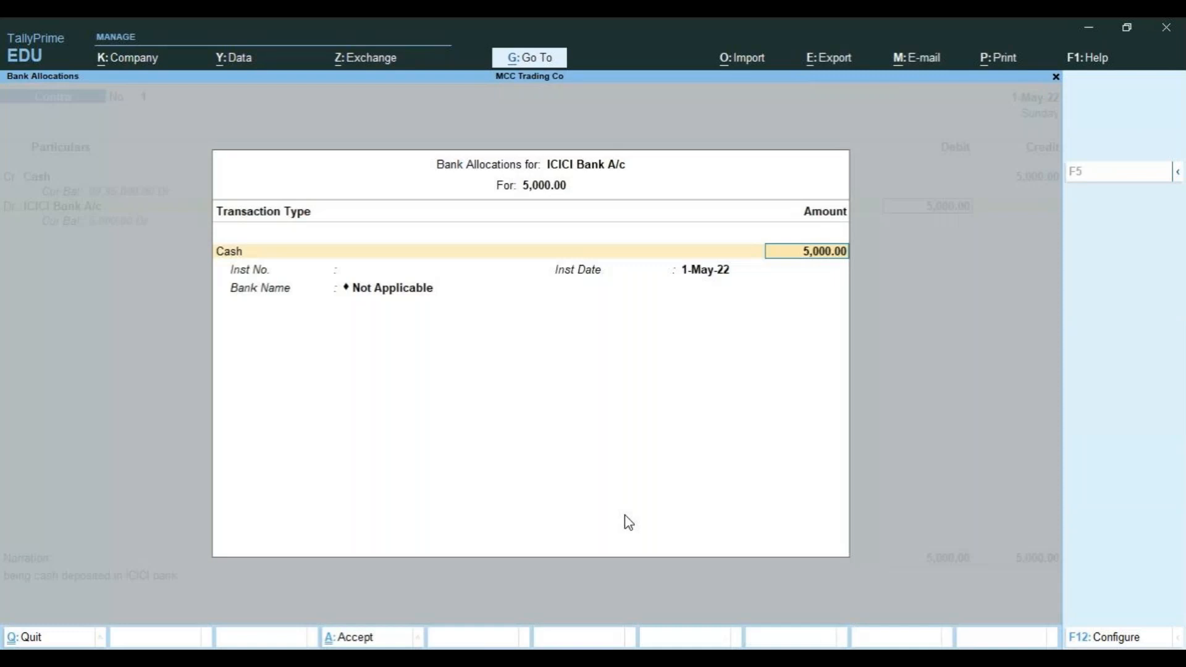
key(Return)
key(Return)
key(Return)
key(Return)
key(Return)
key(Return)
key(Return)
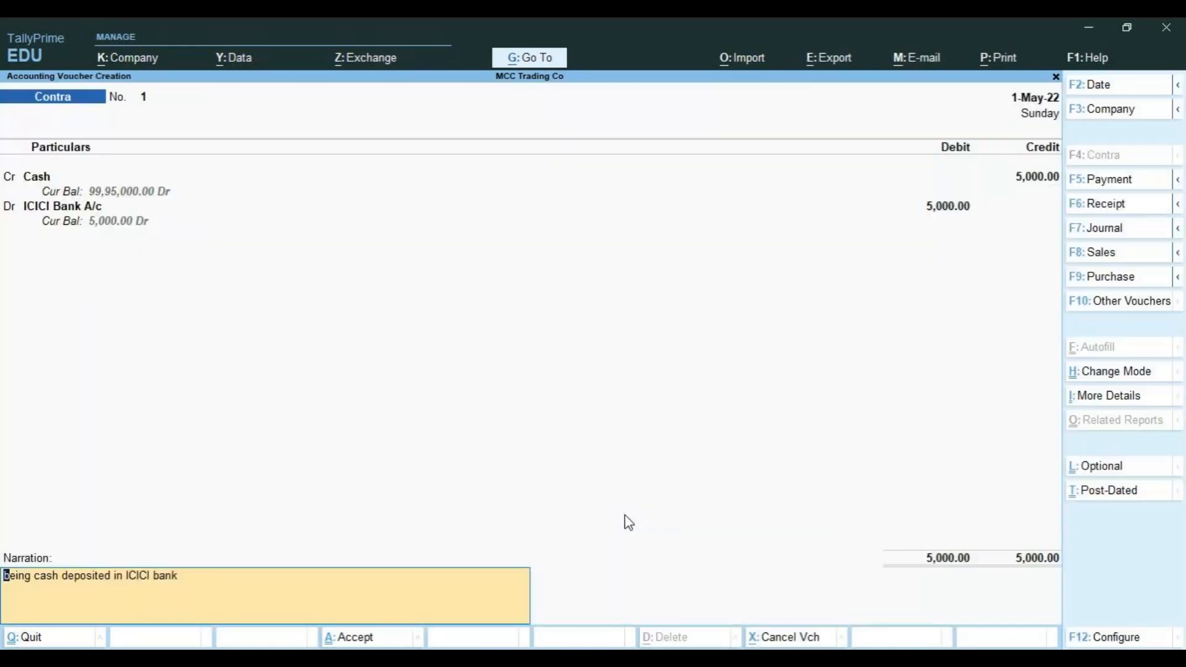
key(Return)
key(Return)
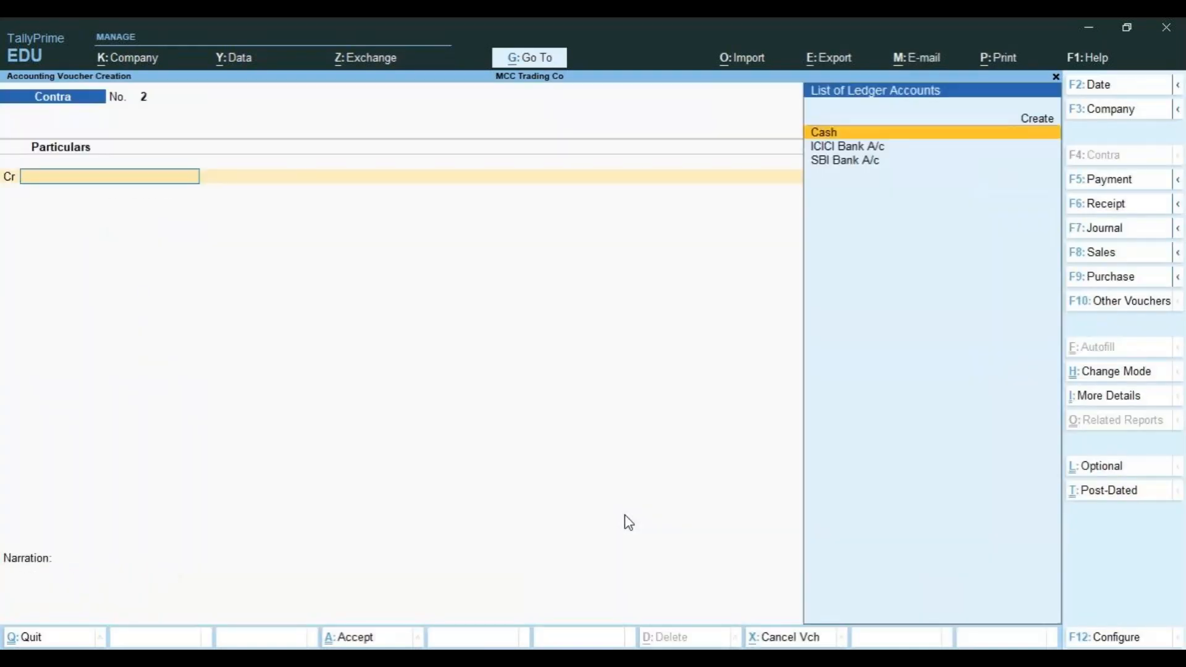
Examine the Day Book for 1-May-22, open the Cash contra voucher from it, and return to the Gateway of Tally.
key(Escape)
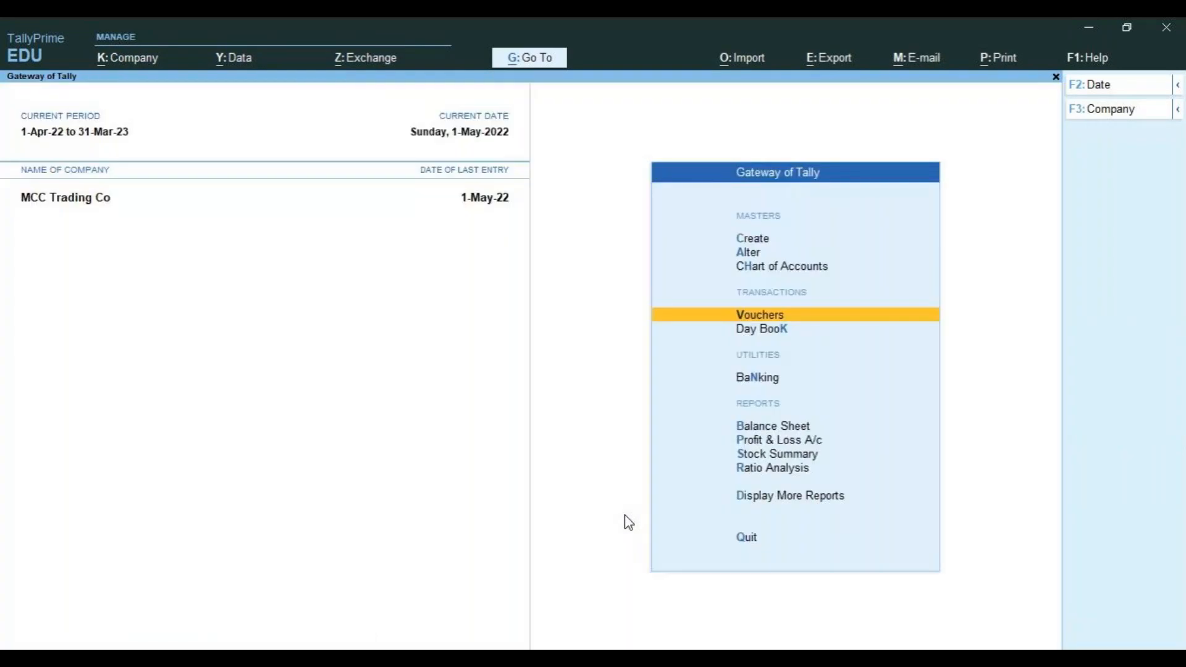
key(Down)
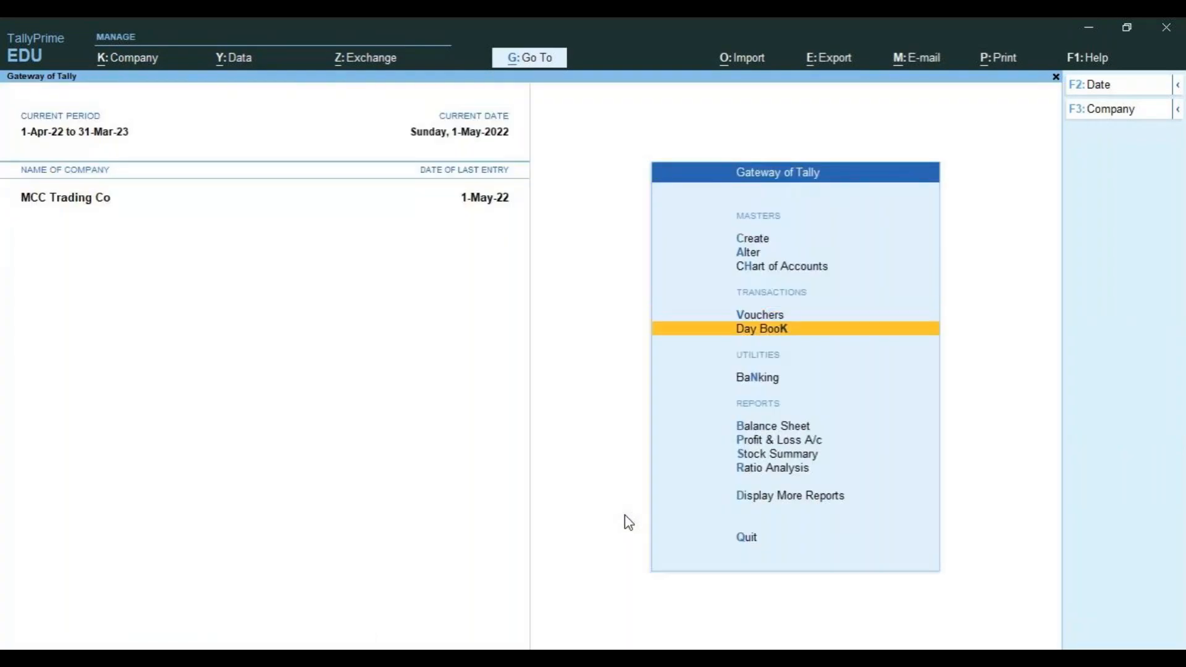
key(Return)
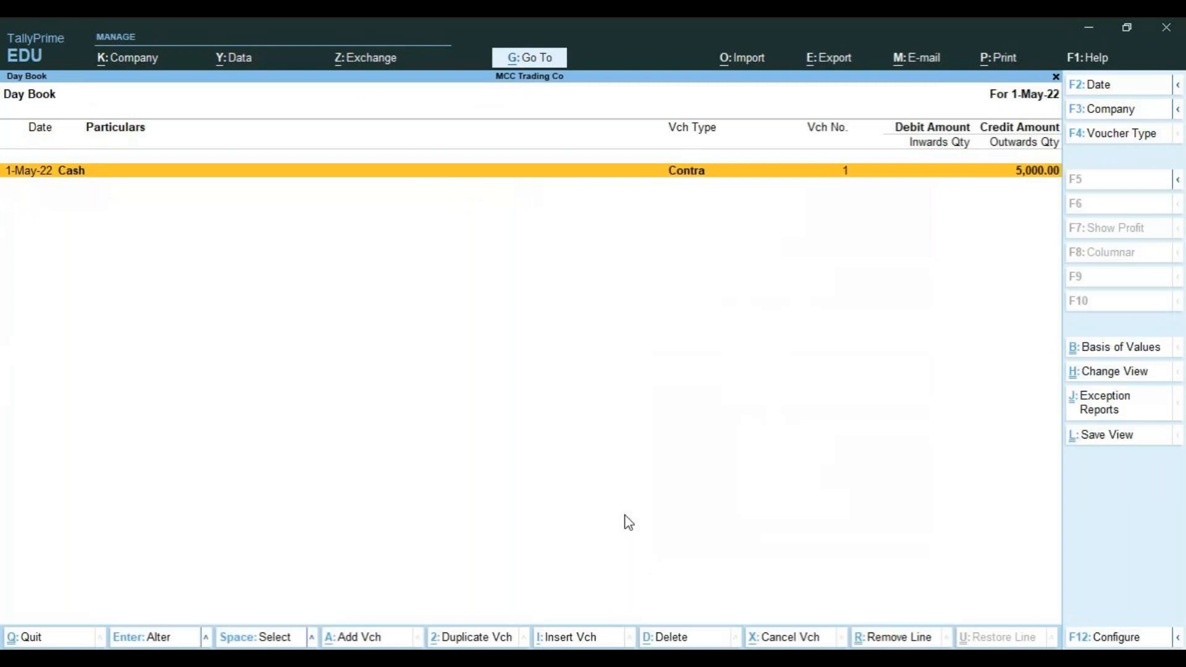
key(Return)
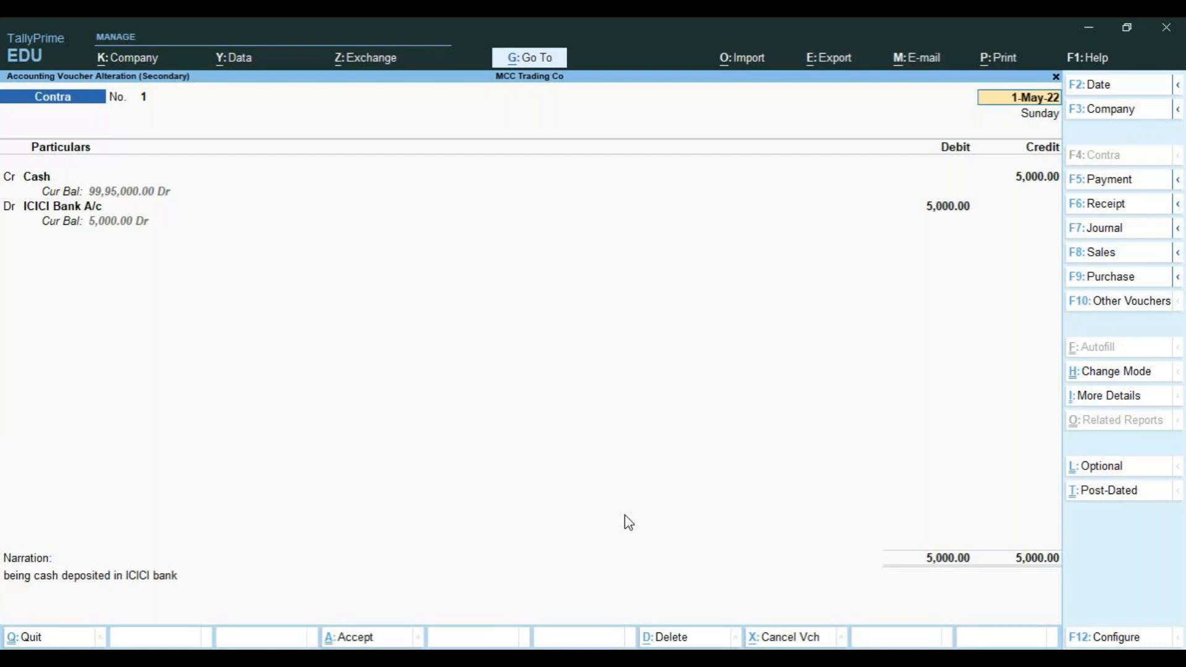
key(BackSpace)
key(Escape)
key(Escape)
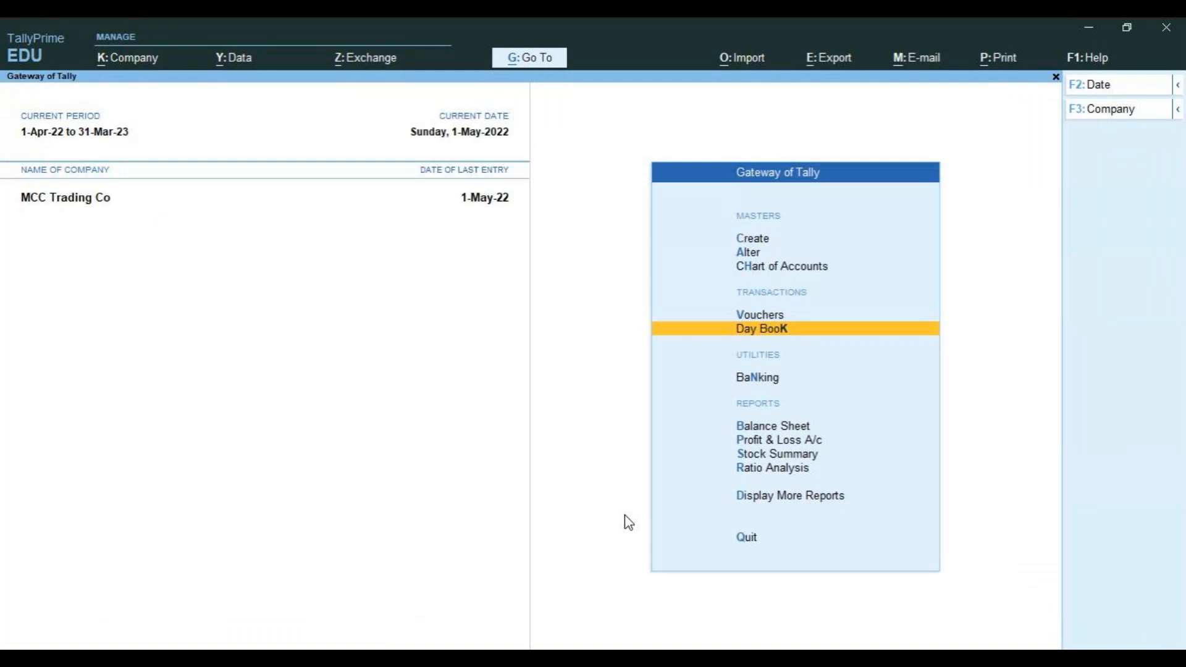
key(Escape)
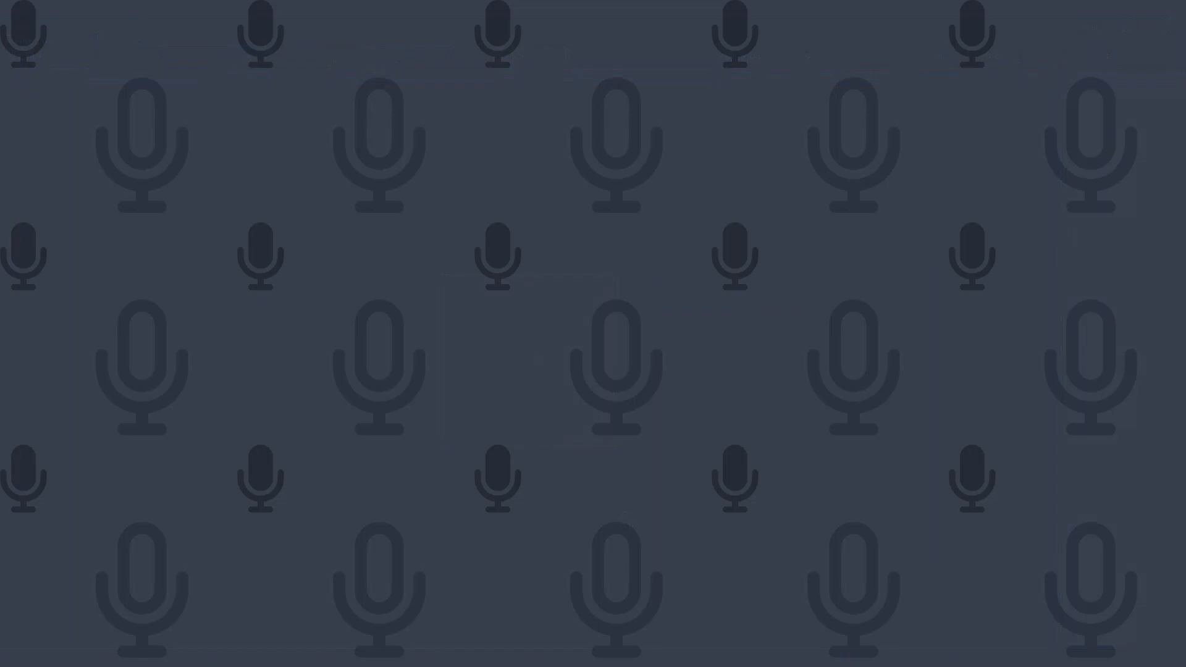